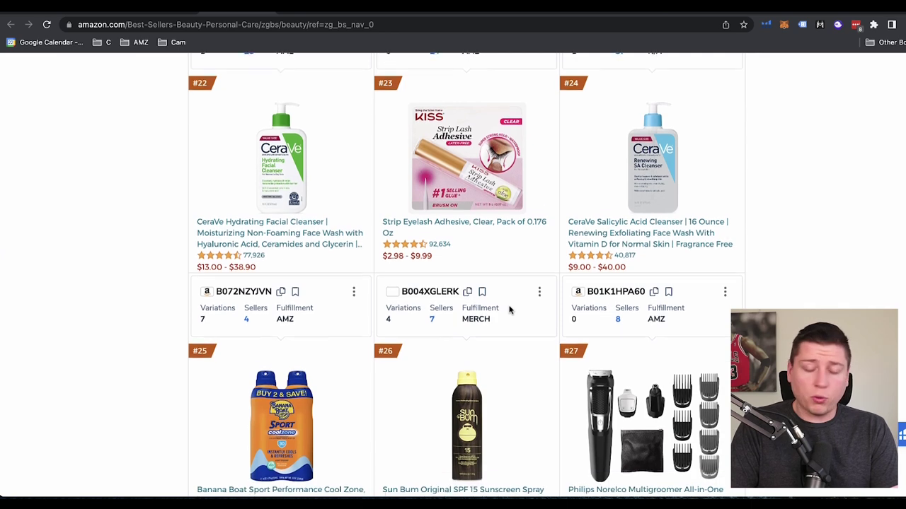
- Browse the Beauty & Personal Care best sellers through rank 50 for product ideas and open the second page
scroll(510, 309, down, 1)
scroll(489, 306, up, 3)
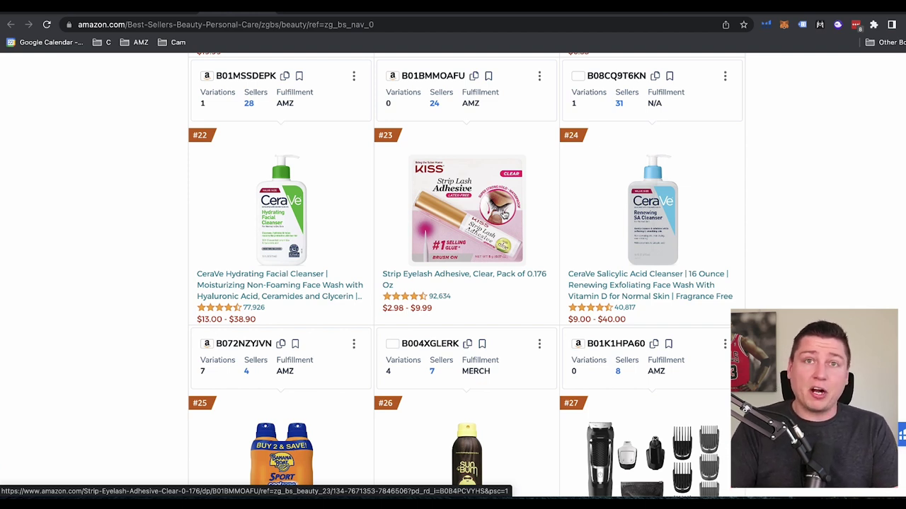
scroll(504, 212, down, 1)
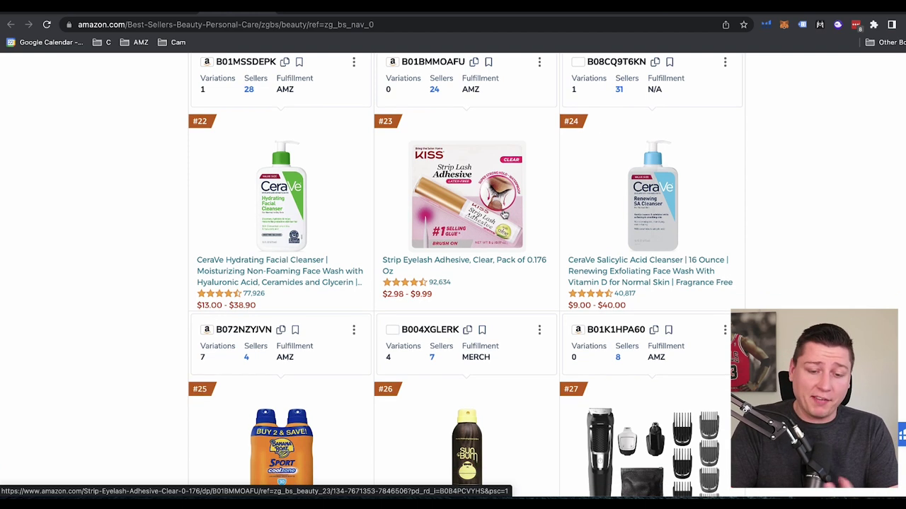
scroll(466, 230, down, 2)
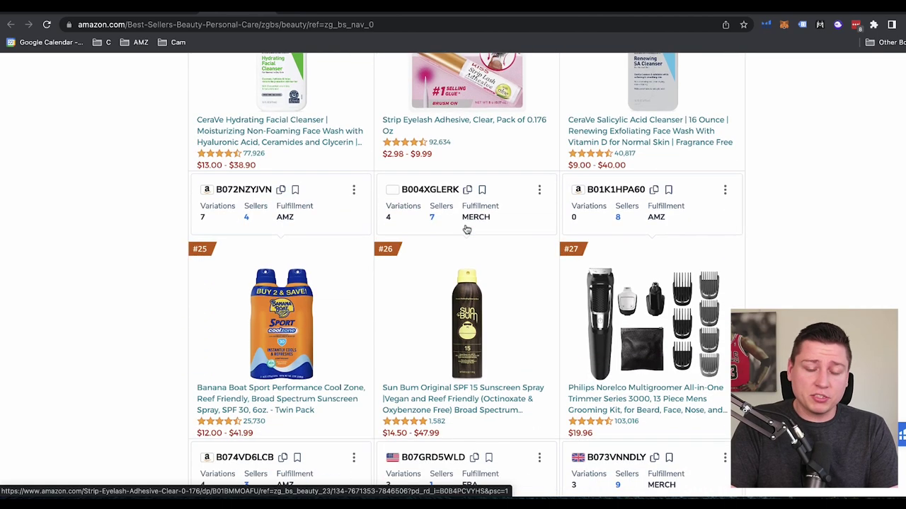
scroll(466, 229, down, 5)
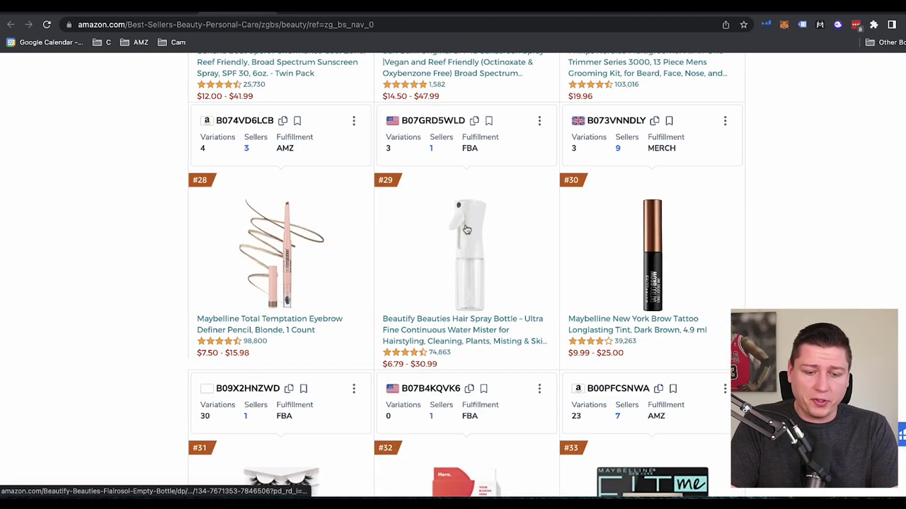
scroll(466, 230, down, 3)
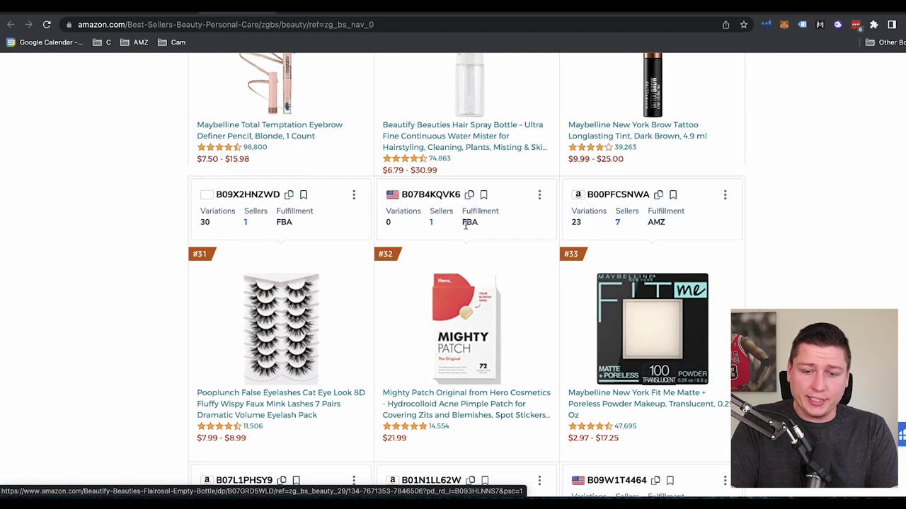
scroll(465, 225, down, 5)
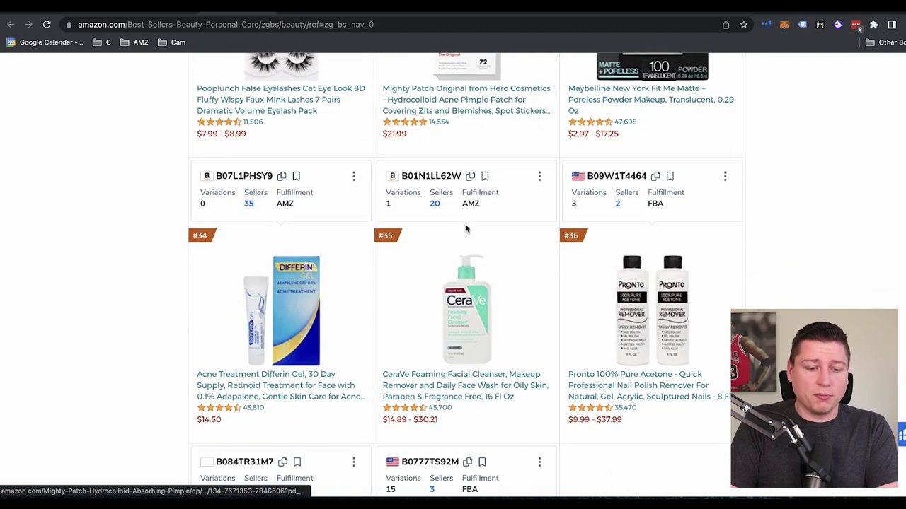
scroll(466, 227, down, 6)
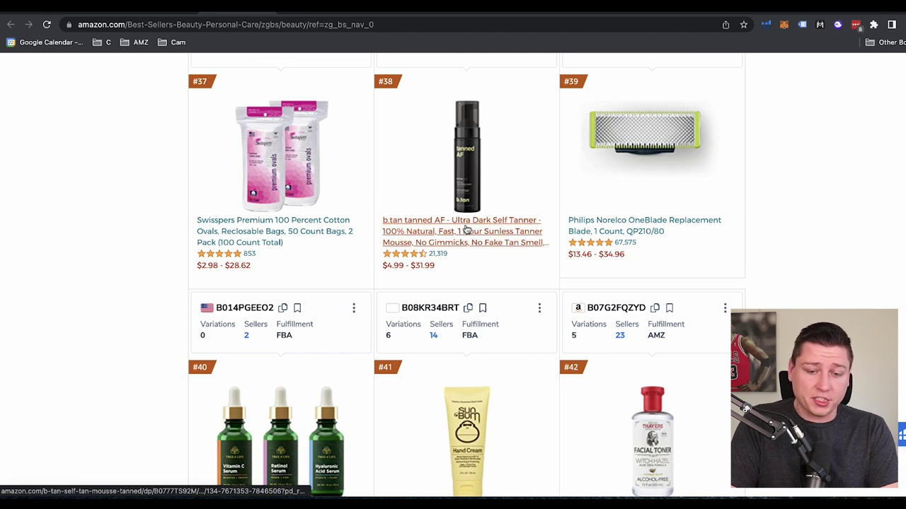
scroll(466, 228, down, 3)
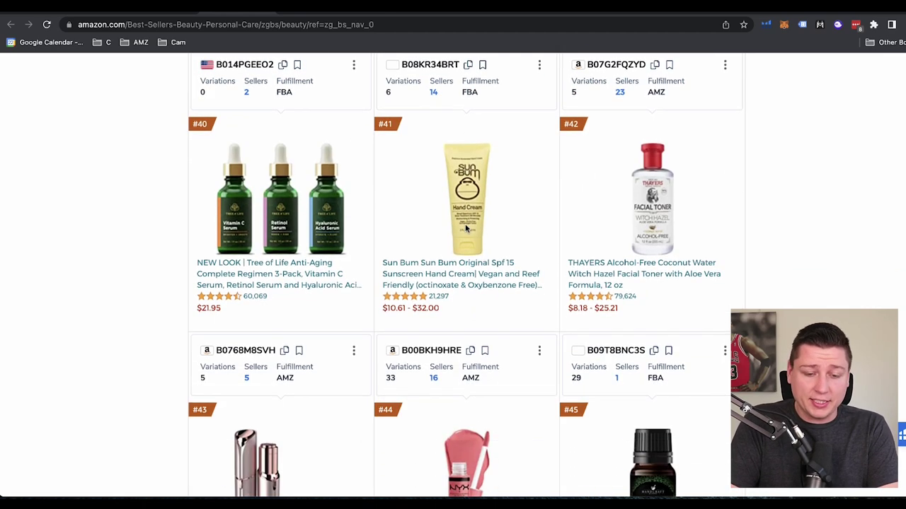
scroll(465, 228, down, 6)
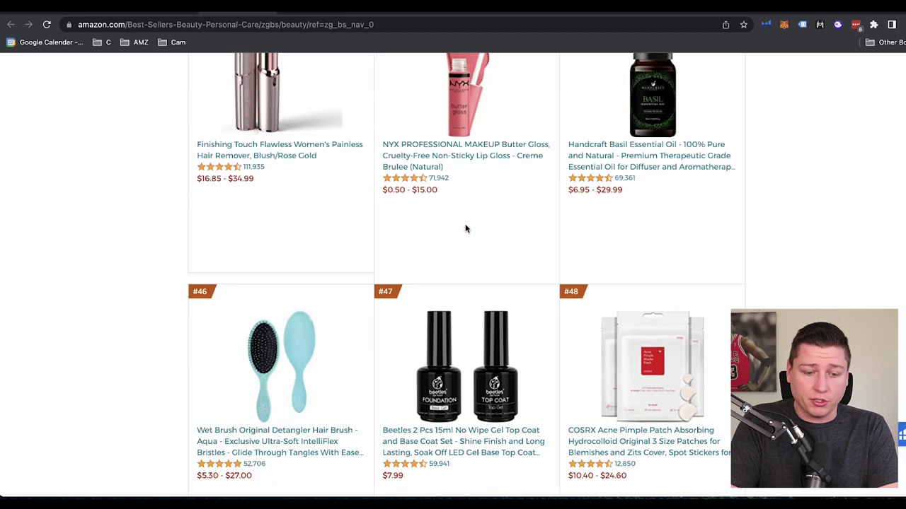
scroll(465, 228, down, 5)
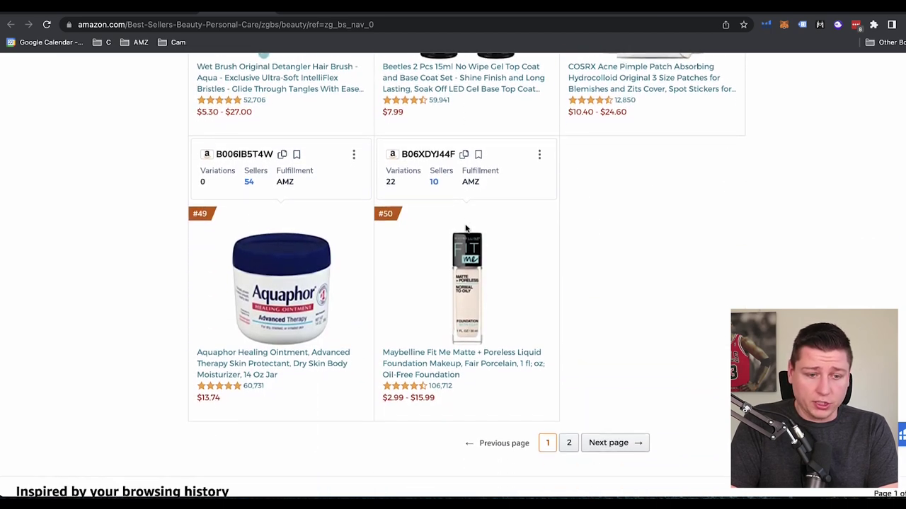
click(569, 438)
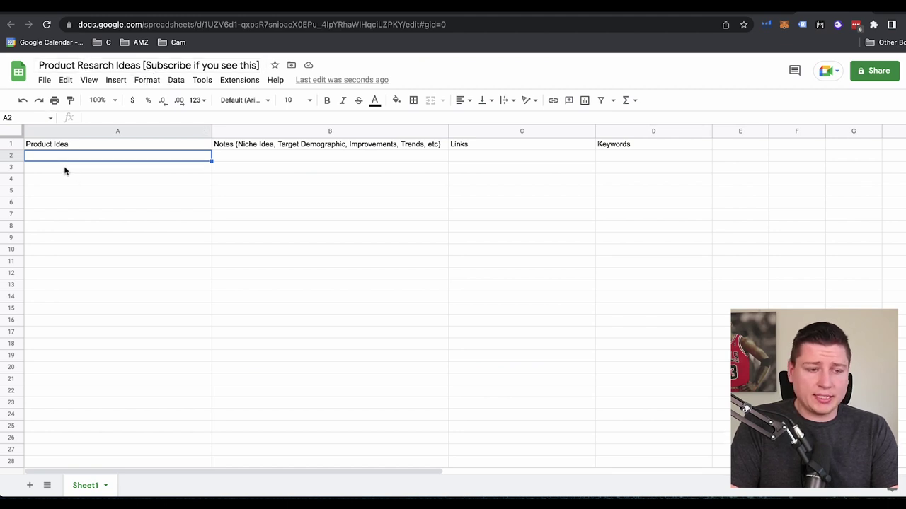
click(60, 145)
click(278, 147)
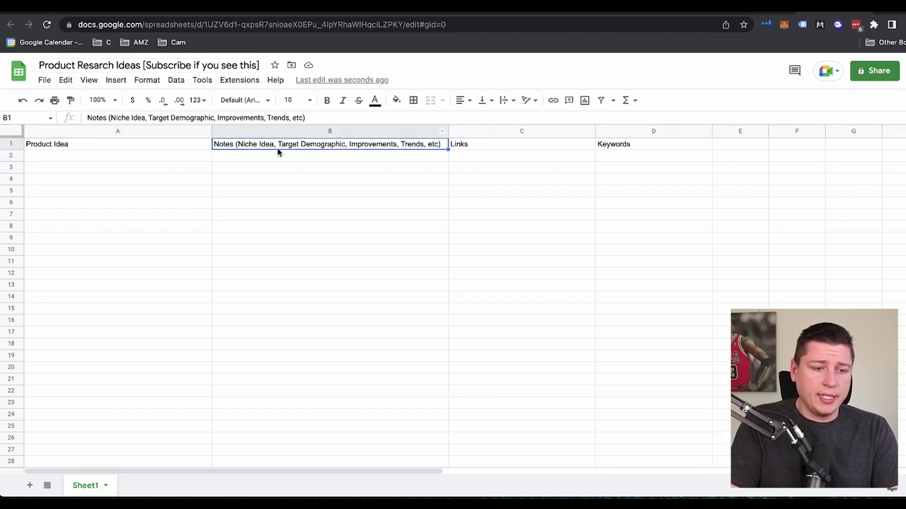
click(482, 146)
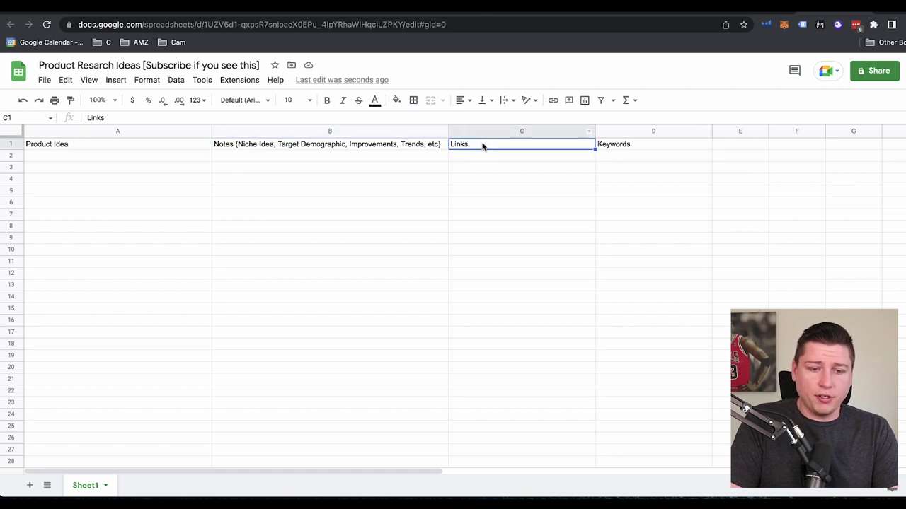
click(632, 134)
- Enter "Eyelashes Access." as the first product idea in cell A2 of the product research spreadsheet
click(90, 157)
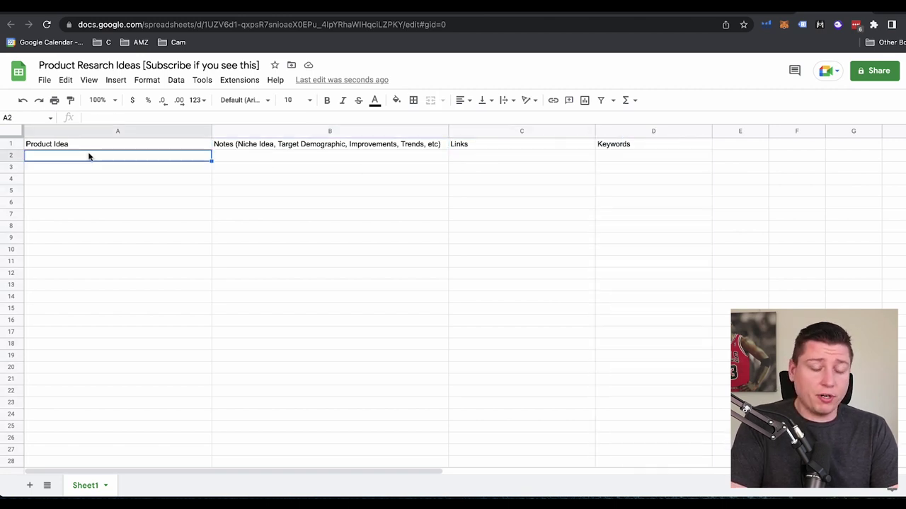
text(E)
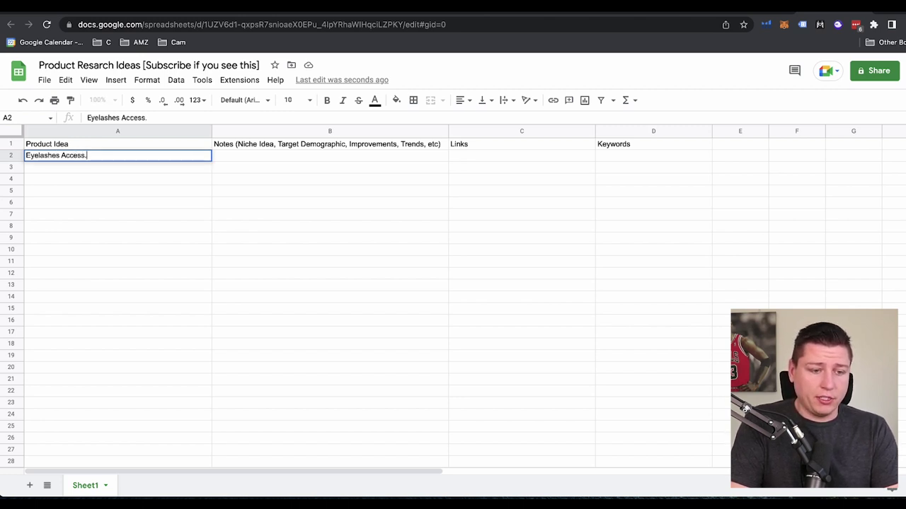
text(yelashes Access.)
key(Tab)
key(Left)
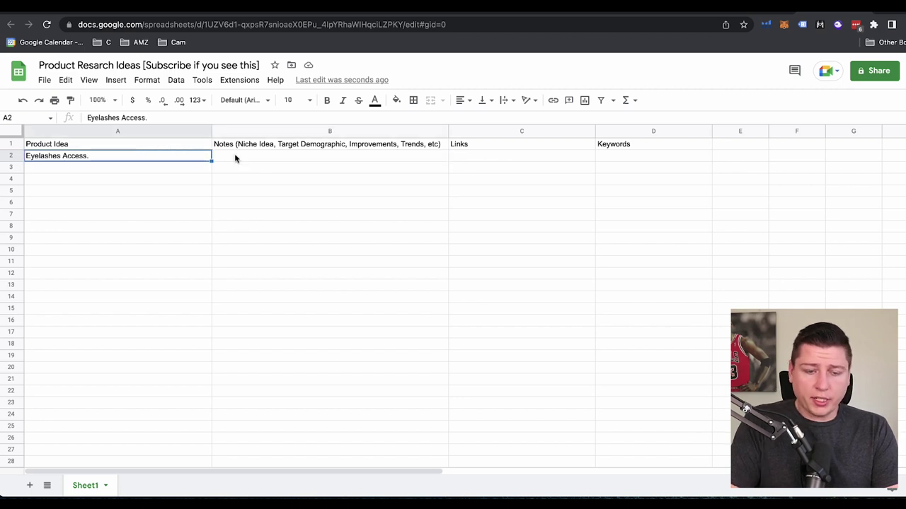
click(239, 144)
click(247, 162)
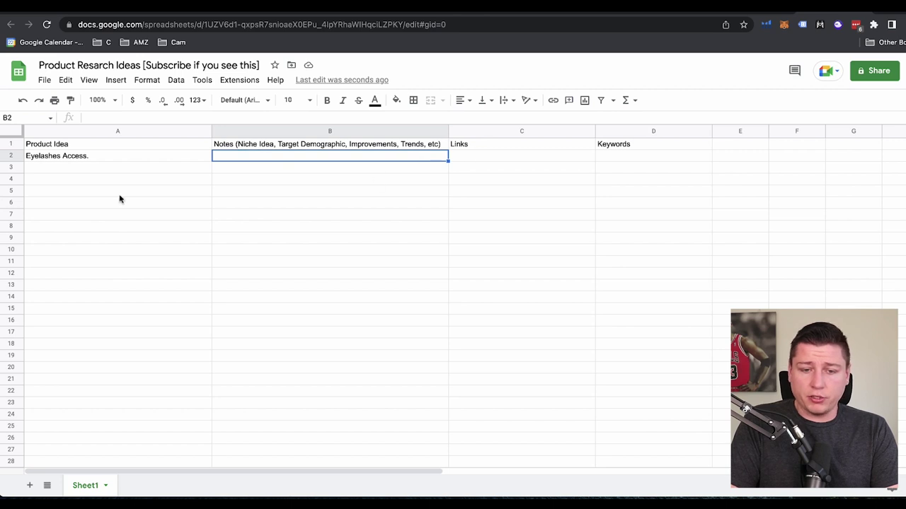
click(104, 162)
drag(88, 313, 84, 158)
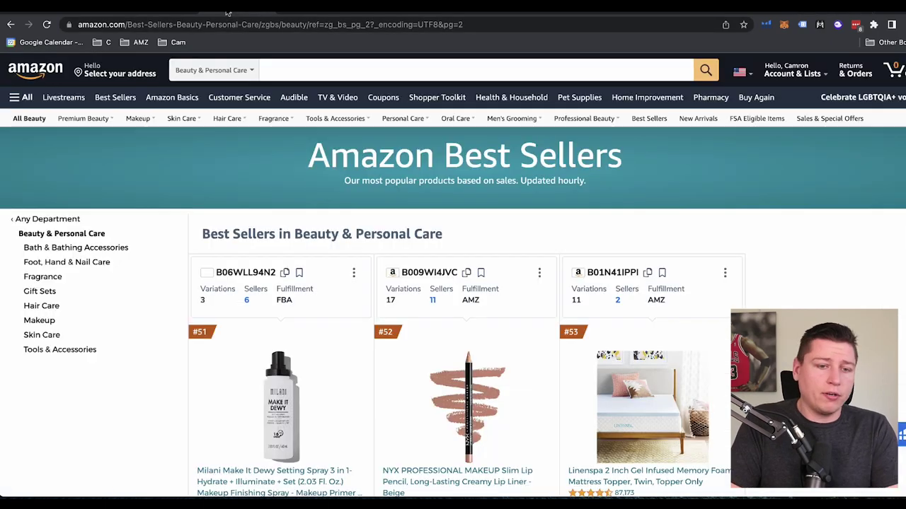
- Examine the second page of Amazon's Beauty & Personal Care best sellers, ranks 51 to 100, for product ideas
scroll(394, 351, down, 2)
scroll(395, 351, down, 7)
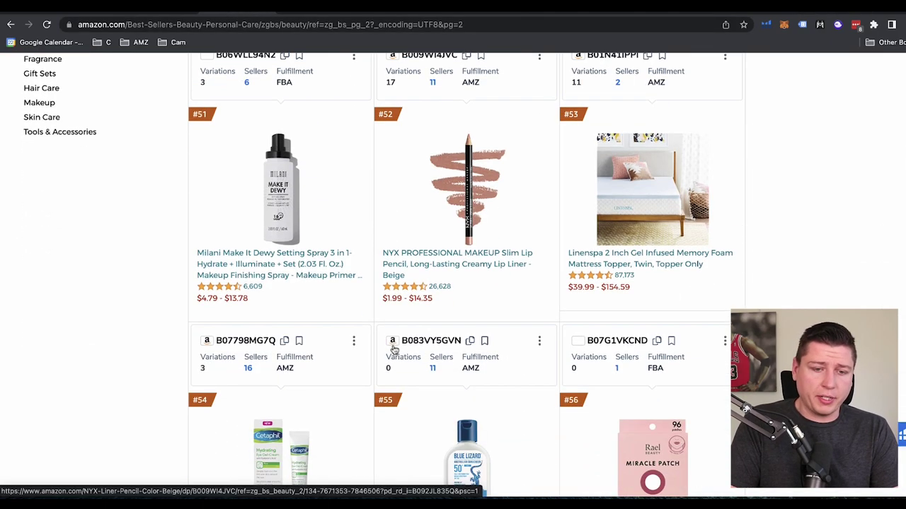
scroll(394, 349, down, 6)
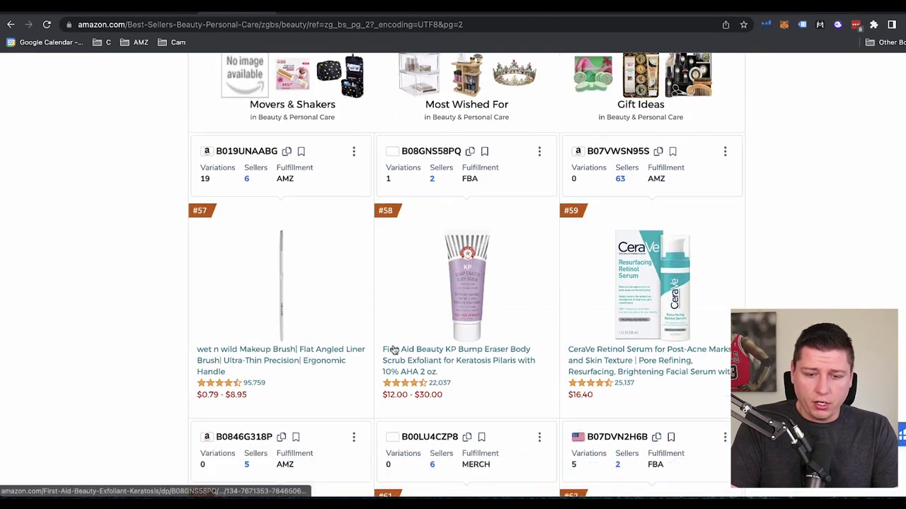
scroll(394, 345, down, 2)
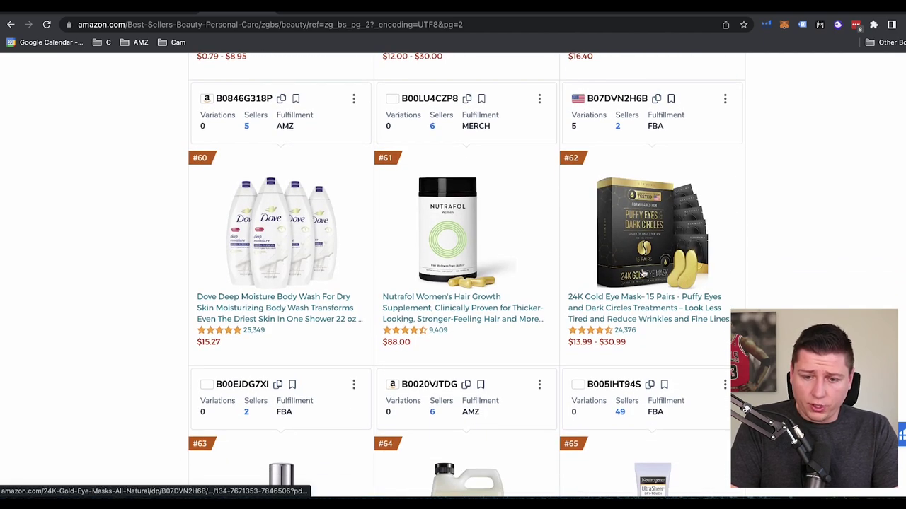
scroll(644, 274, down, 1)
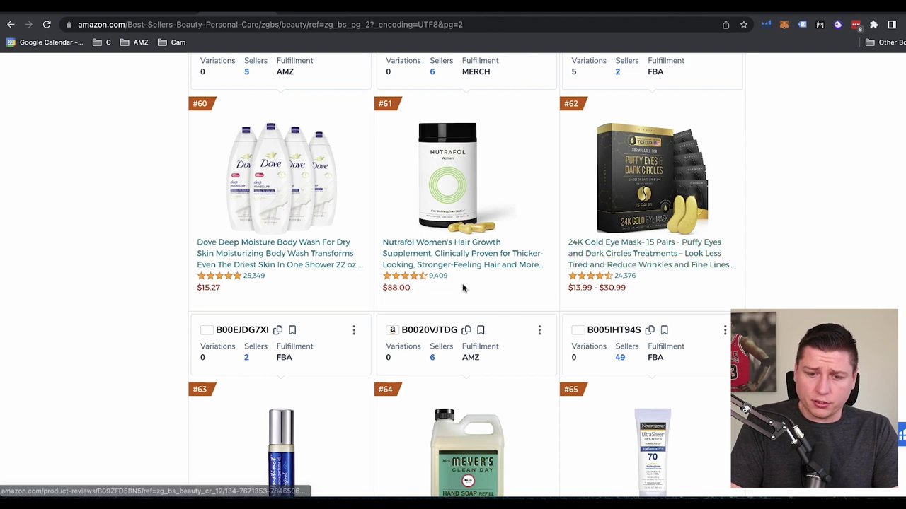
scroll(463, 288, down, 1)
scroll(462, 288, down, 5)
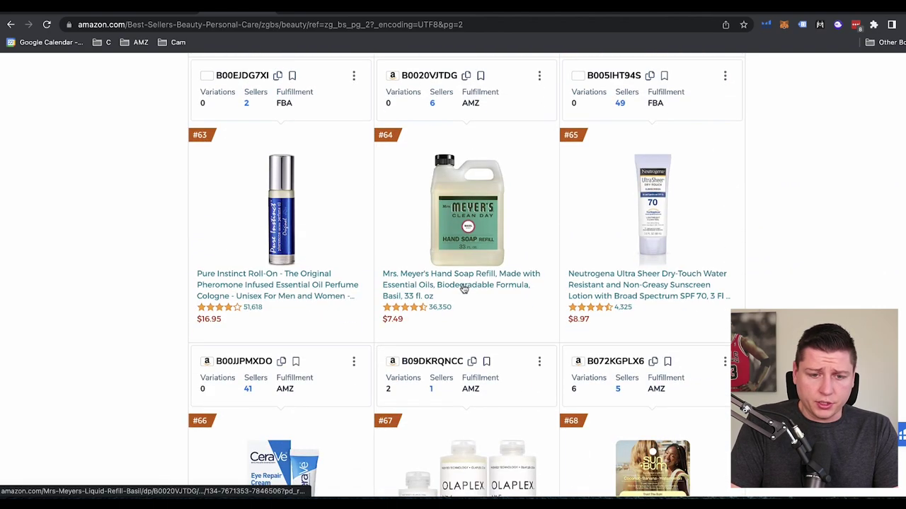
scroll(464, 287, down, 12)
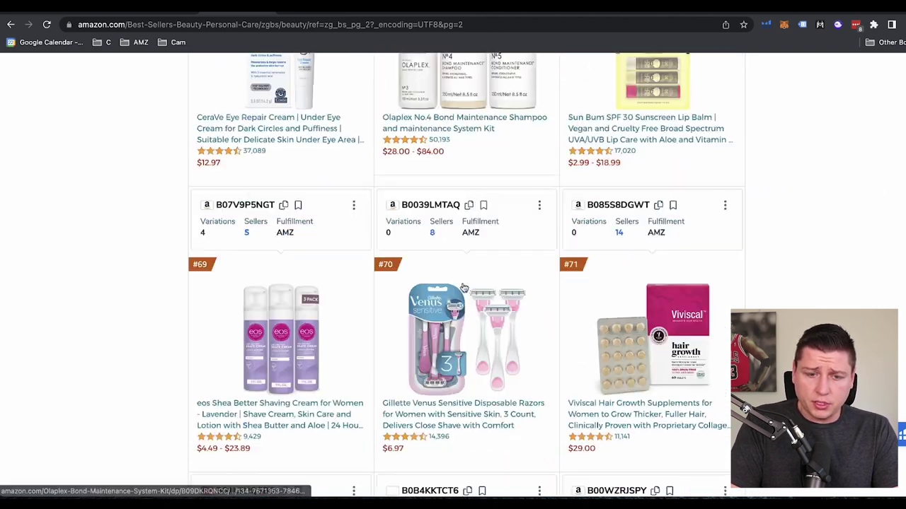
scroll(463, 287, down, 5)
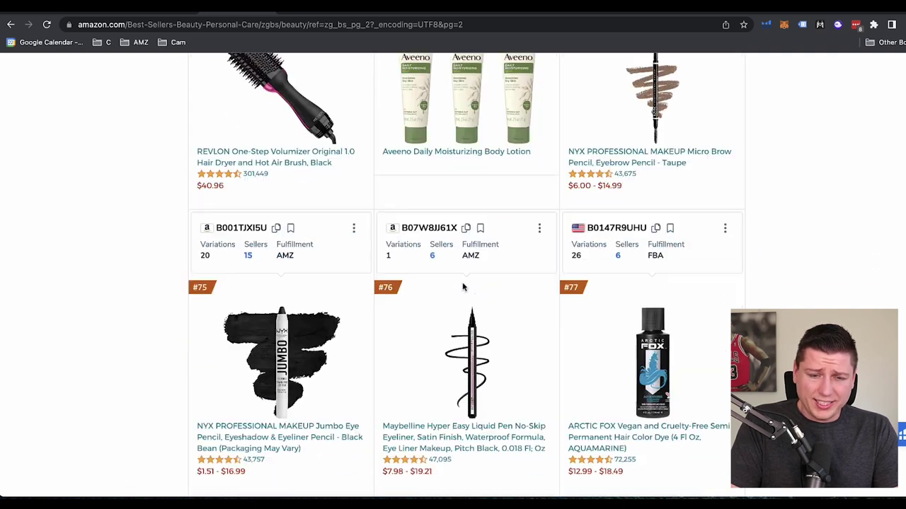
scroll(463, 287, down, 1)
scroll(464, 287, up, 1)
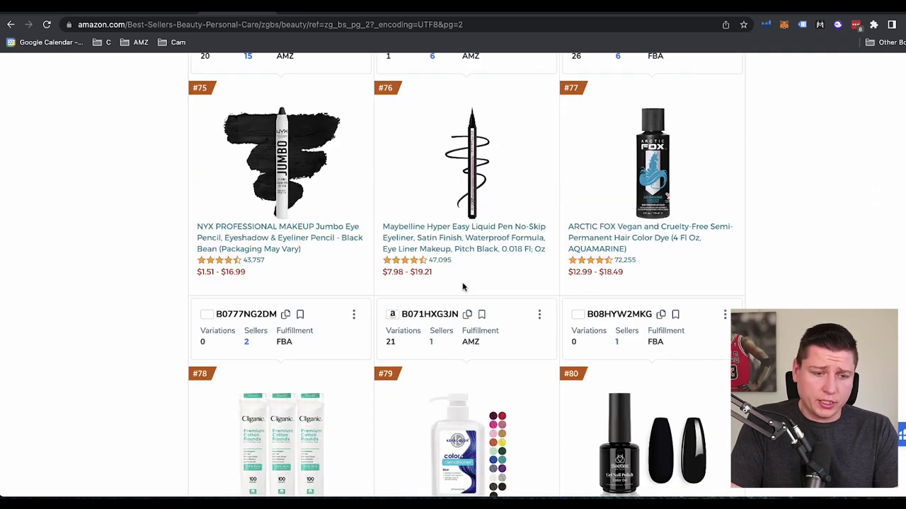
scroll(463, 286, down, 1)
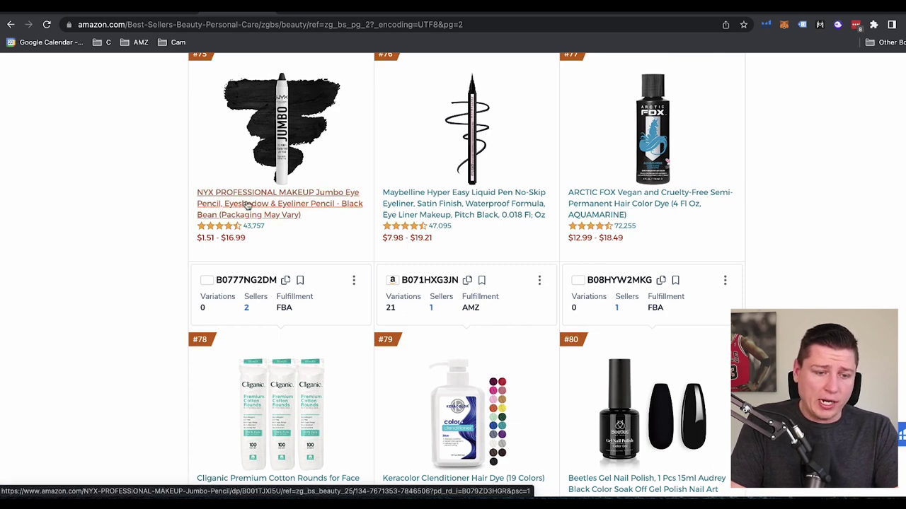
scroll(337, 269, down, 3)
scroll(335, 269, up, 2)
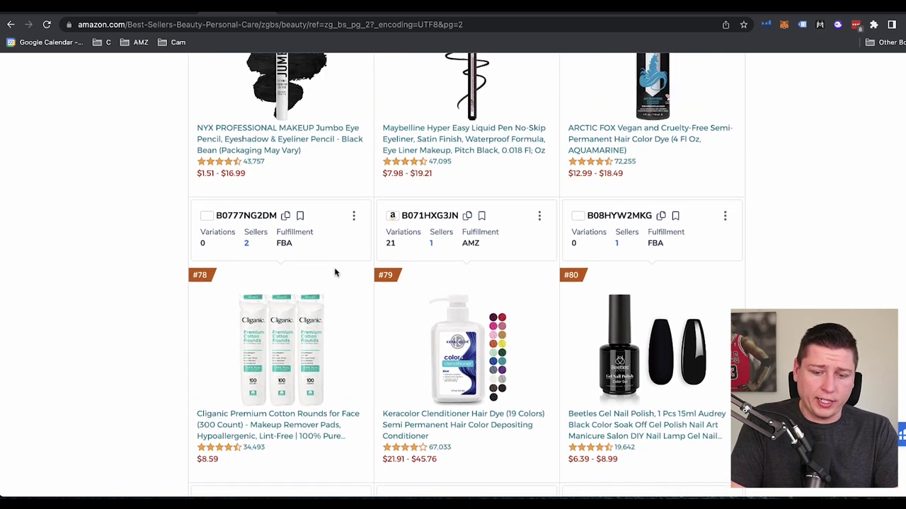
scroll(293, 170, down, 10)
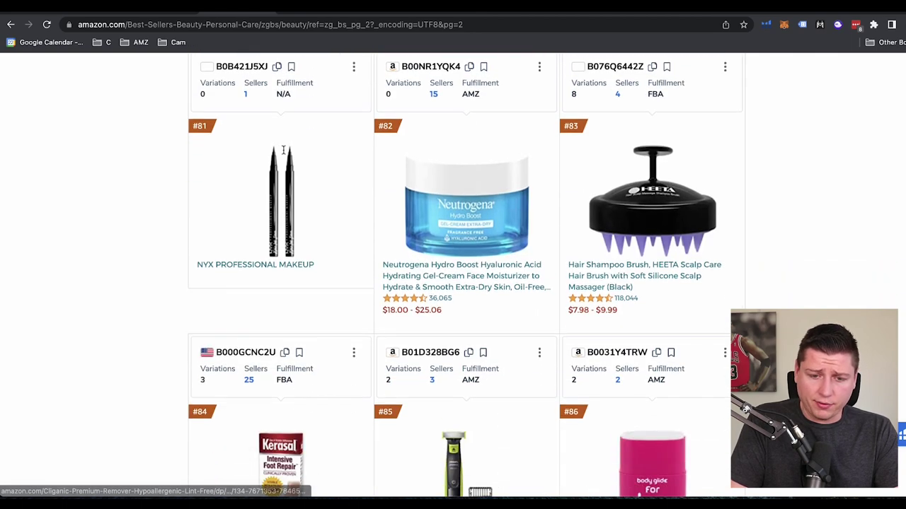
scroll(283, 155, down, 10)
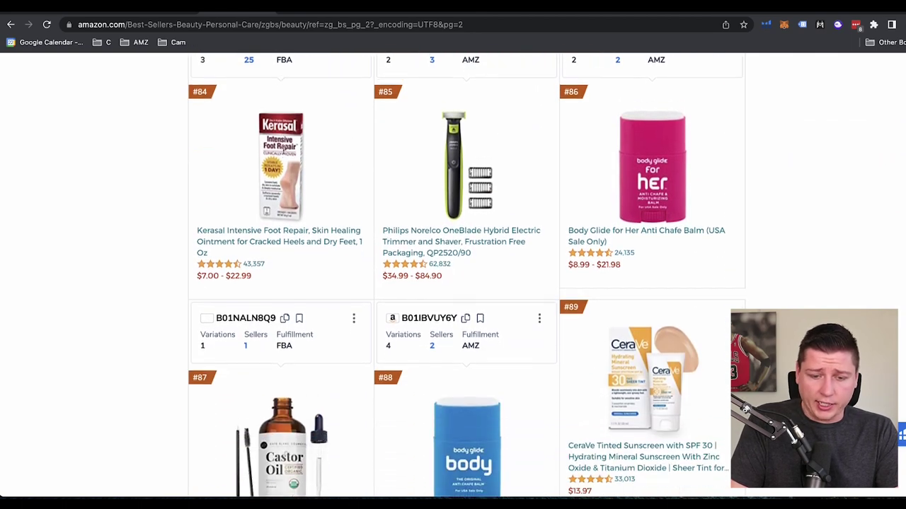
scroll(284, 154, down, 7)
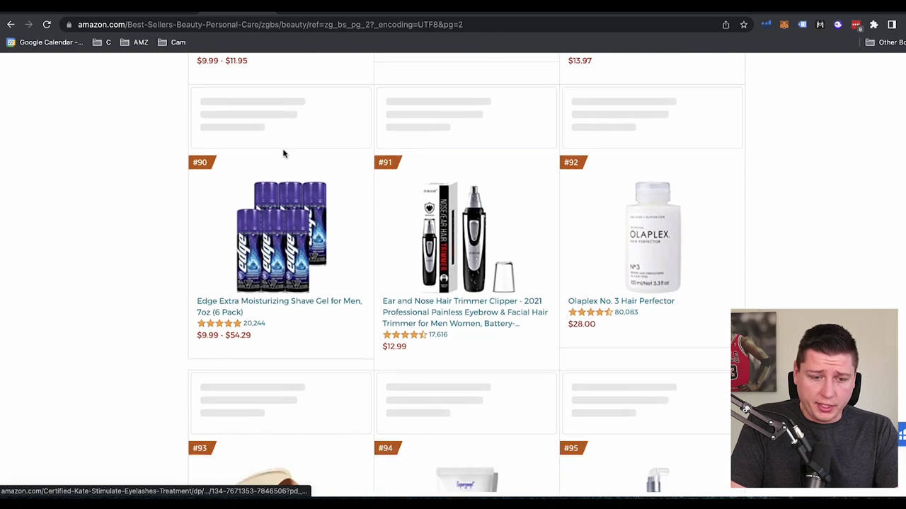
scroll(283, 153, down, 12)
scroll(283, 153, up, 5)
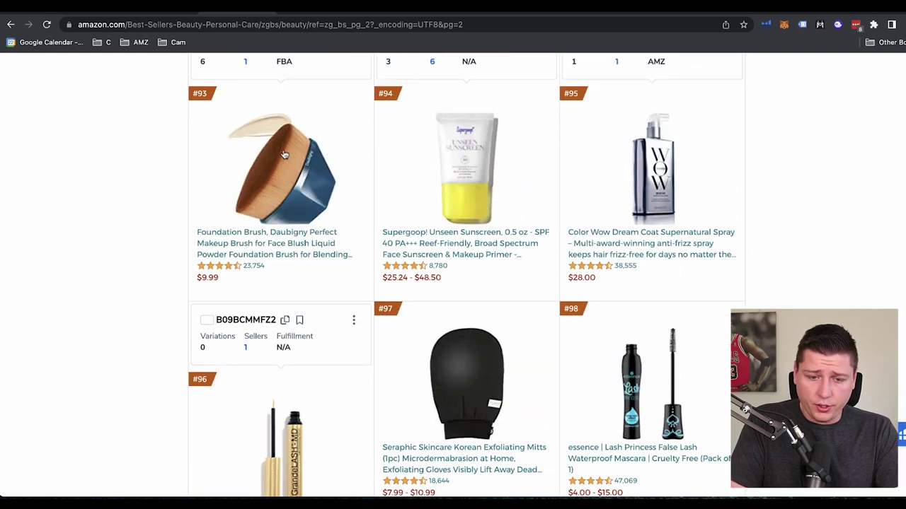
scroll(283, 283, down, 7)
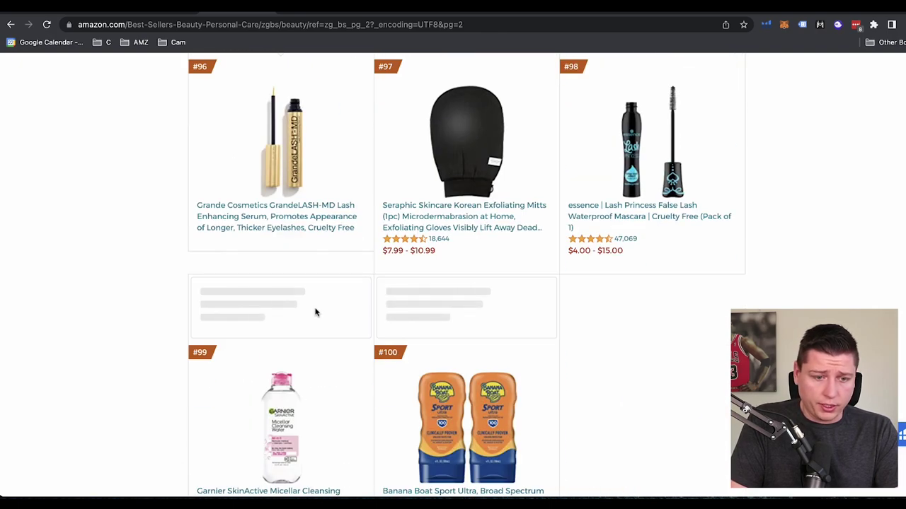
scroll(315, 312, down, 6)
click(573, 300)
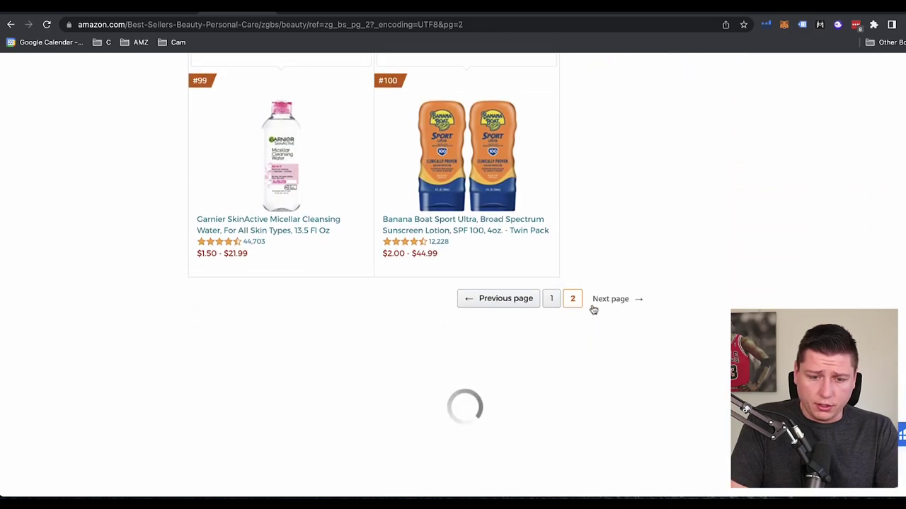
scroll(575, 300, up, 20)
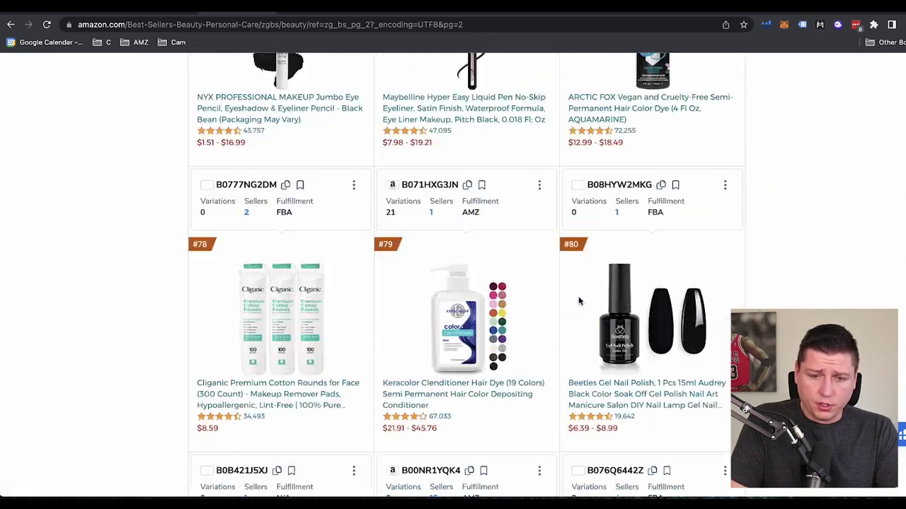
- Open the Tools & Accessories best sellers within Beauty & Personal Care and examine ranks 1 to 21 for product ideas
scroll(579, 303, up, 15)
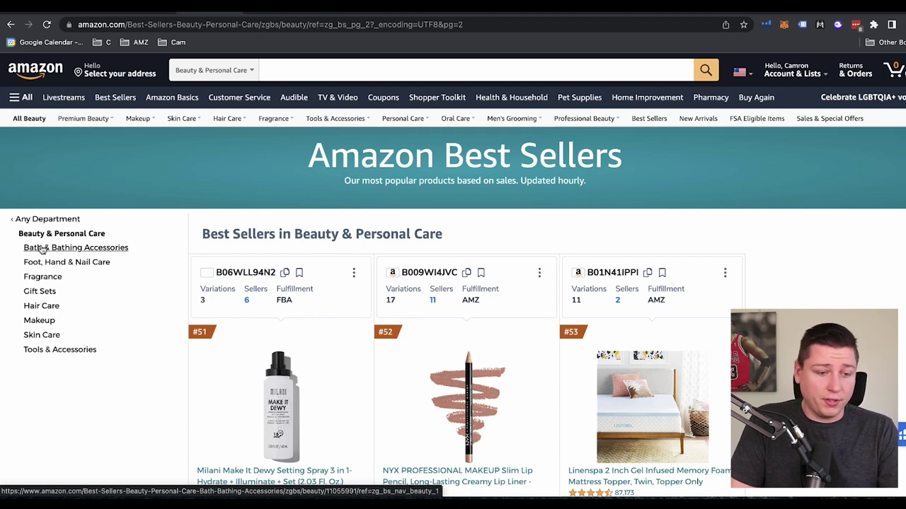
click(60, 350)
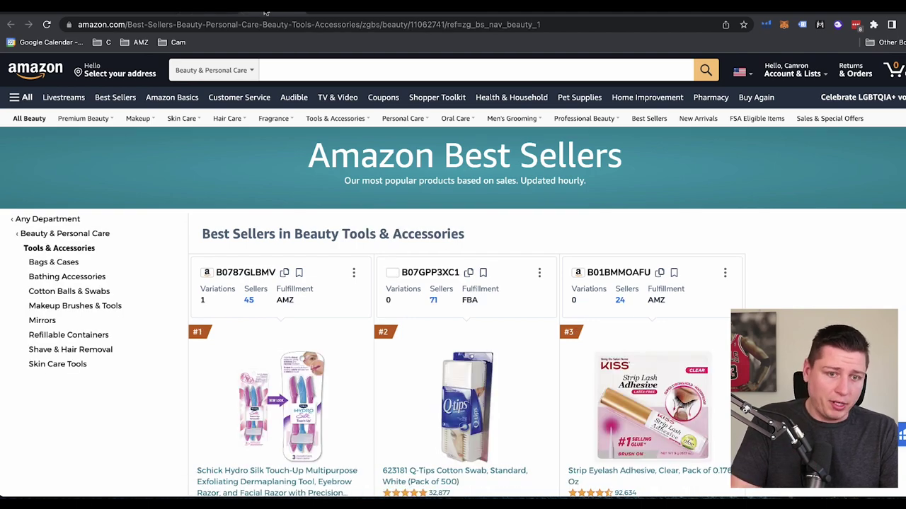
scroll(378, 382, down, 3)
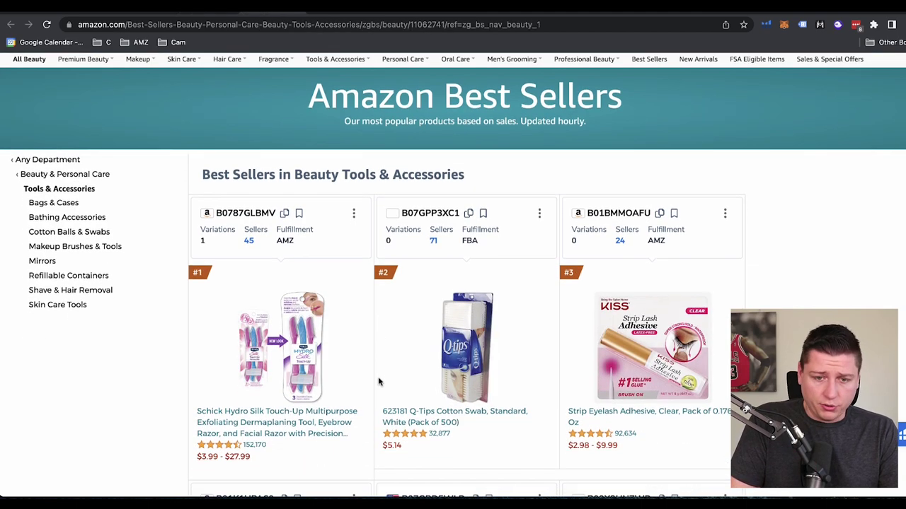
scroll(378, 382, down, 1)
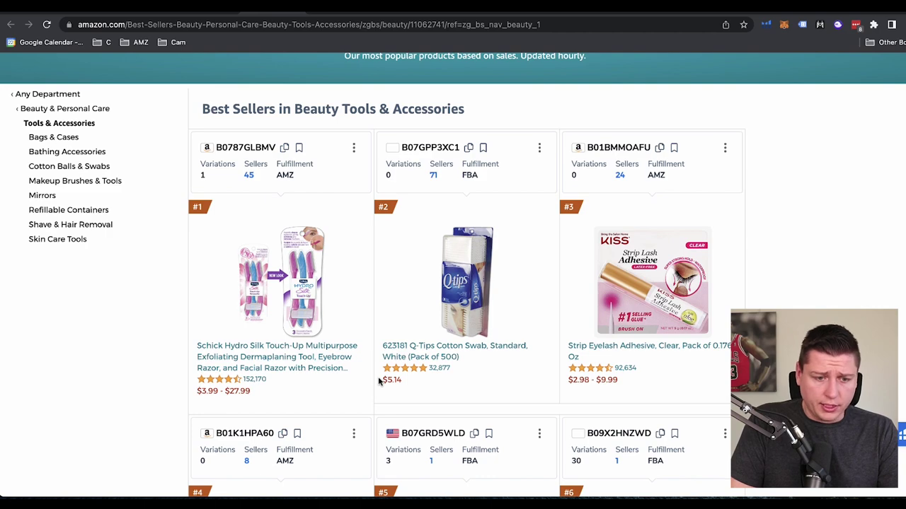
scroll(379, 383, down, 10)
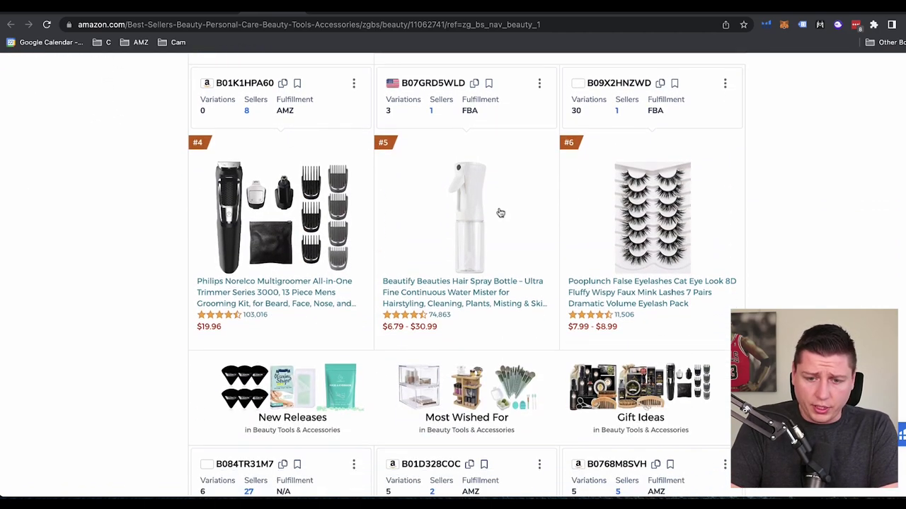
scroll(471, 283, down, 18)
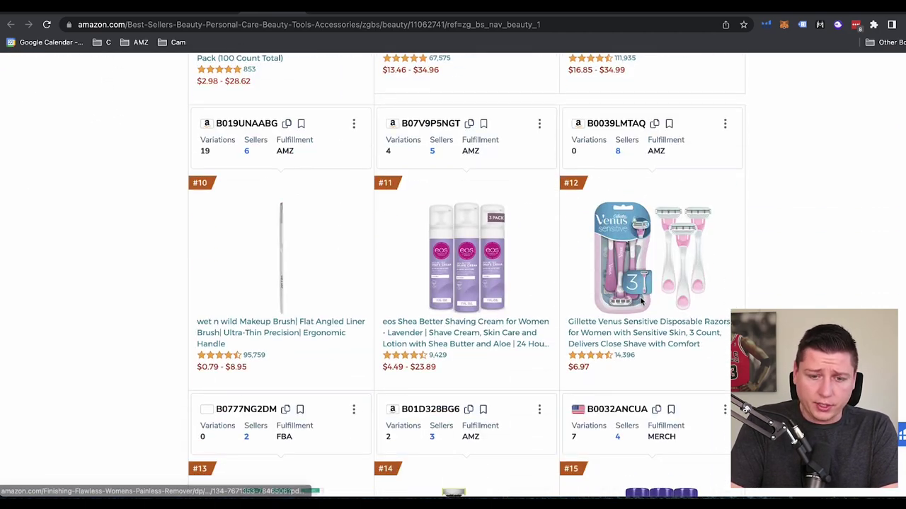
scroll(593, 317, down, 7)
scroll(593, 317, down, 8)
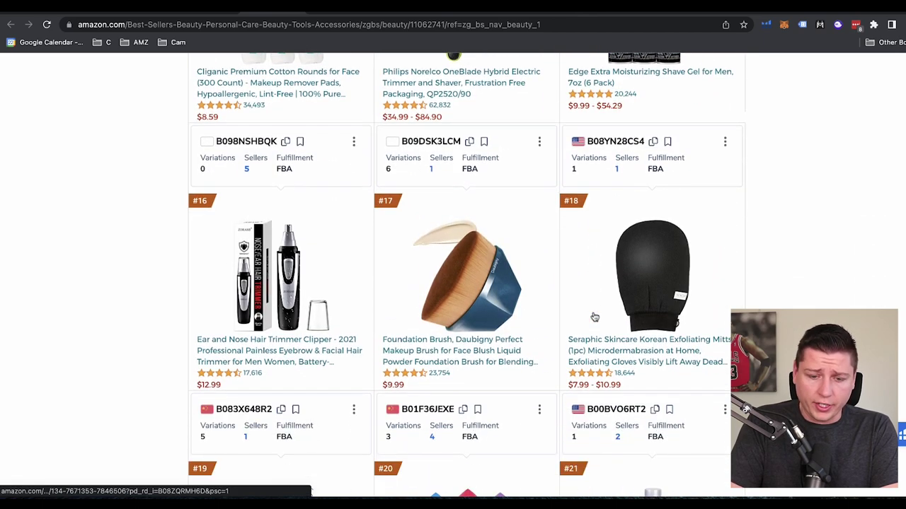
scroll(595, 317, down, 3)
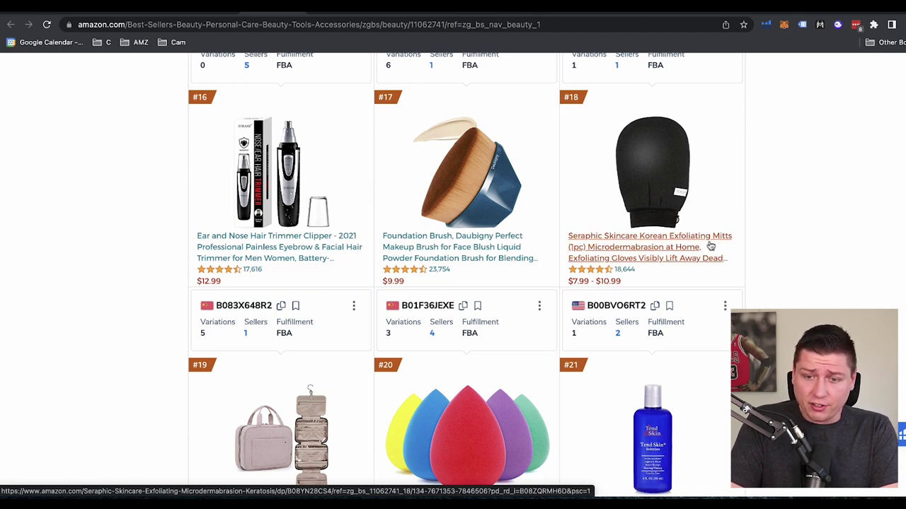
scroll(654, 247, down, 1)
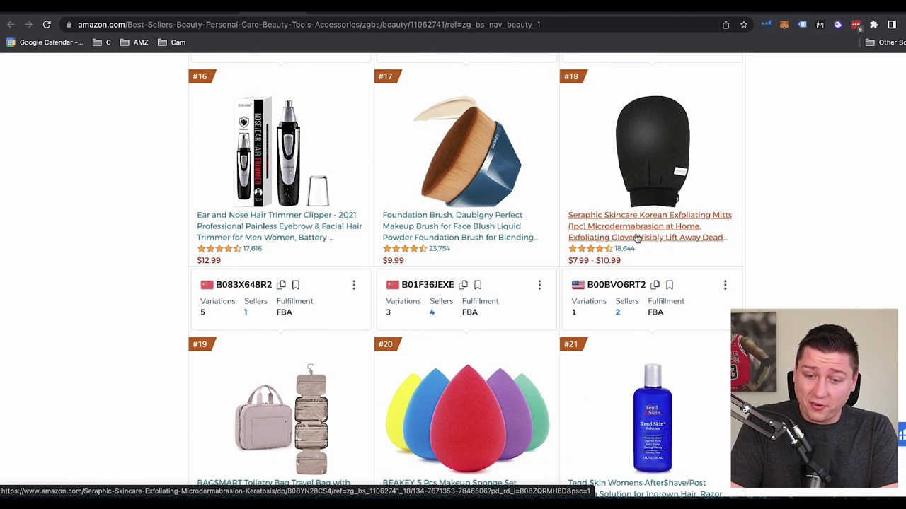
scroll(637, 239, down, 1)
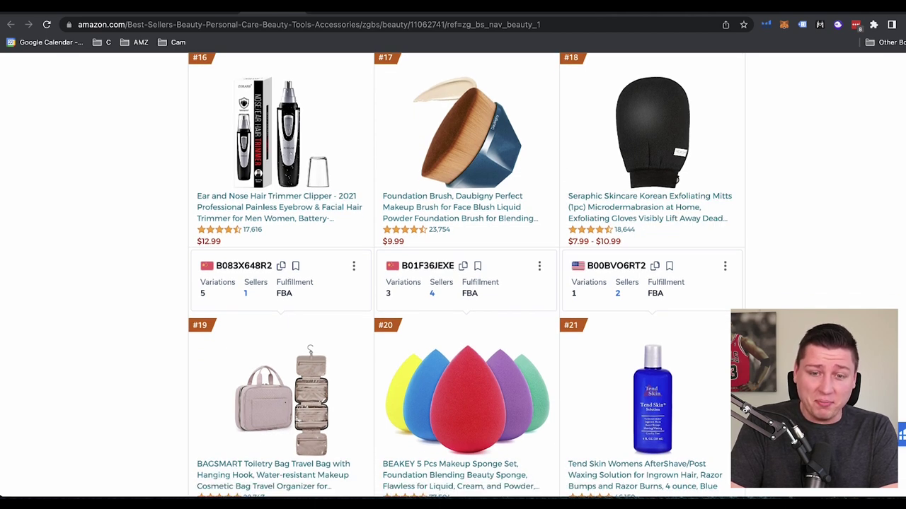
- Enter "Exo Mitts" as a product idea in cell A3 of the product research spreadsheet
click(840, 13)
click(89, 160)
click(76, 174)
text(Exo)
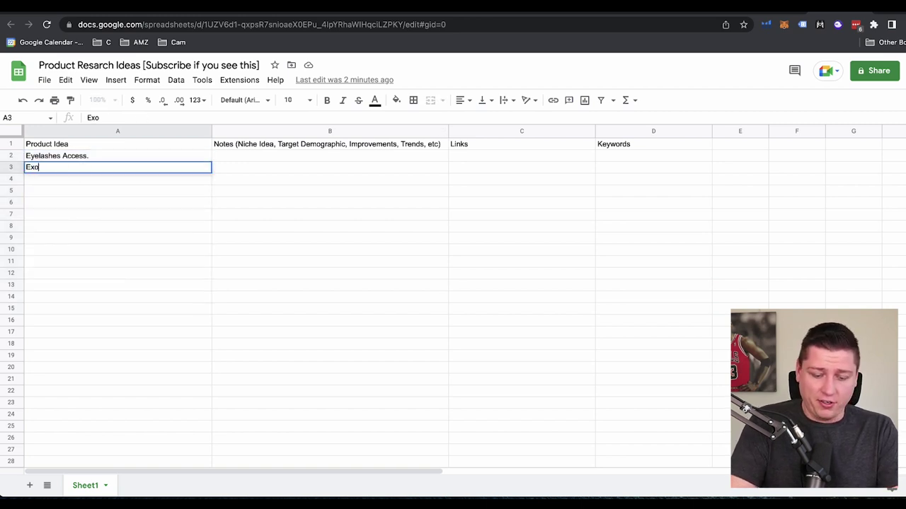
text( Mitts)
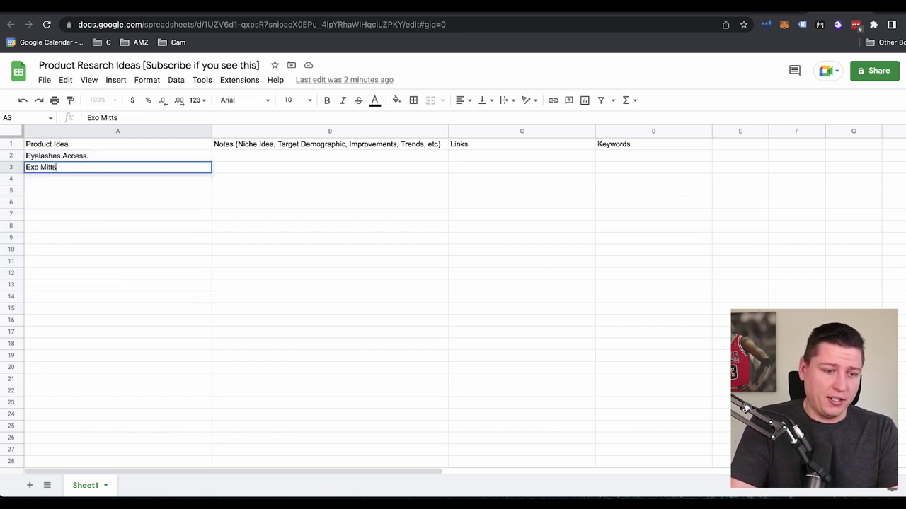
- Return to Amazon's Beauty Tools & Accessories best sellers and examine ranks 19 to 48 for further product ideas
click(203, 13)
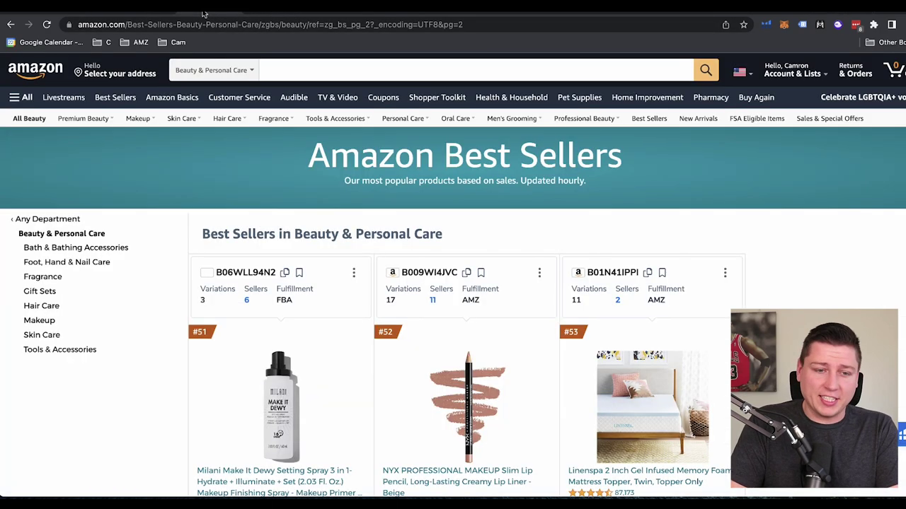
click(265, 12)
scroll(379, 272, down, 1)
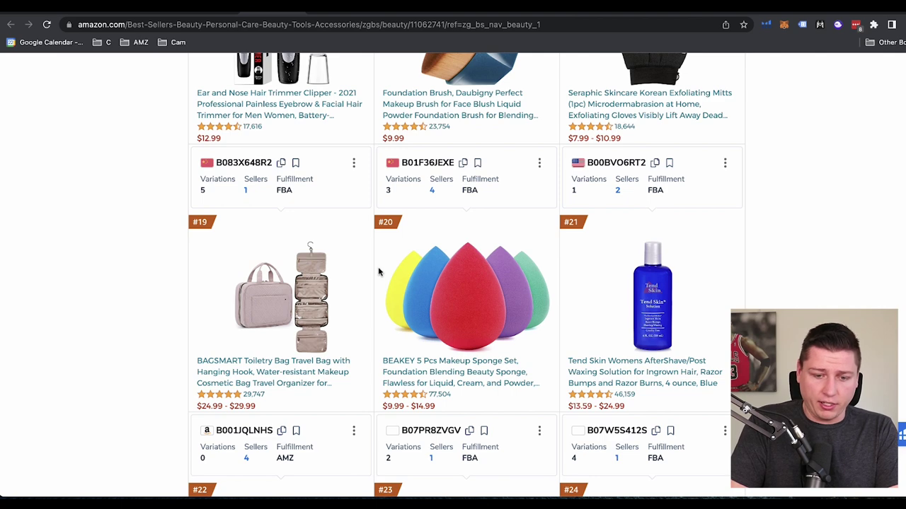
scroll(379, 271, down, 3)
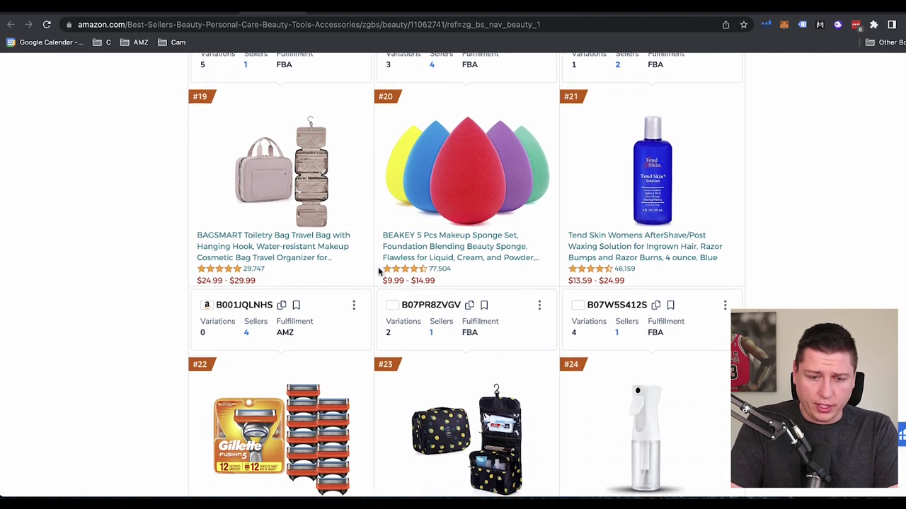
scroll(378, 271, down, 4)
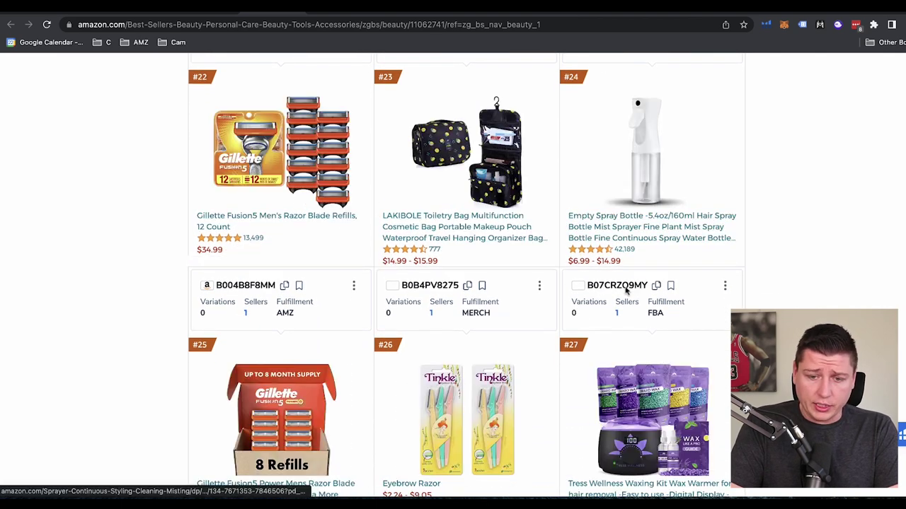
scroll(601, 233, down, 2)
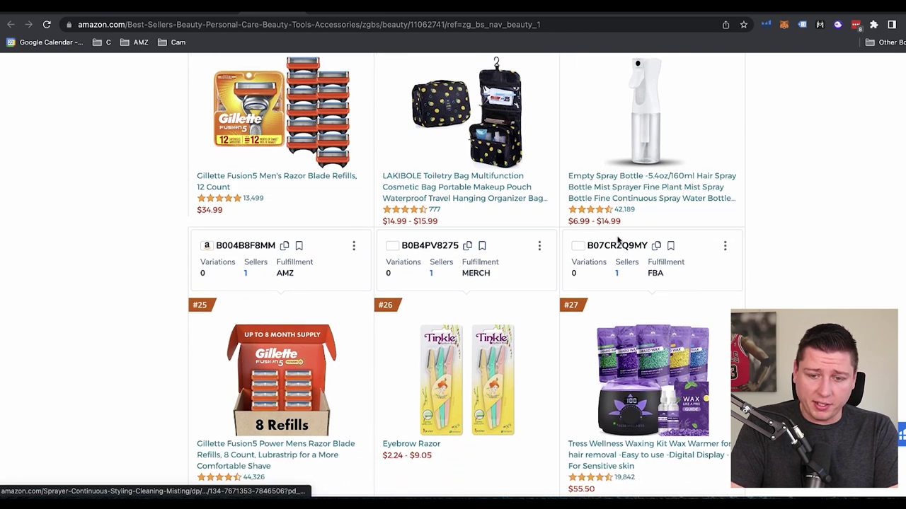
scroll(617, 241, down, 4)
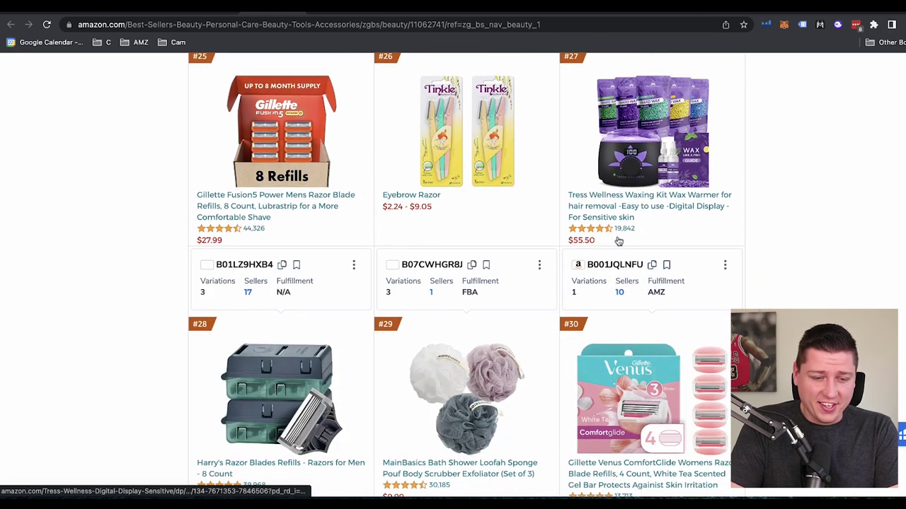
scroll(617, 241, down, 4)
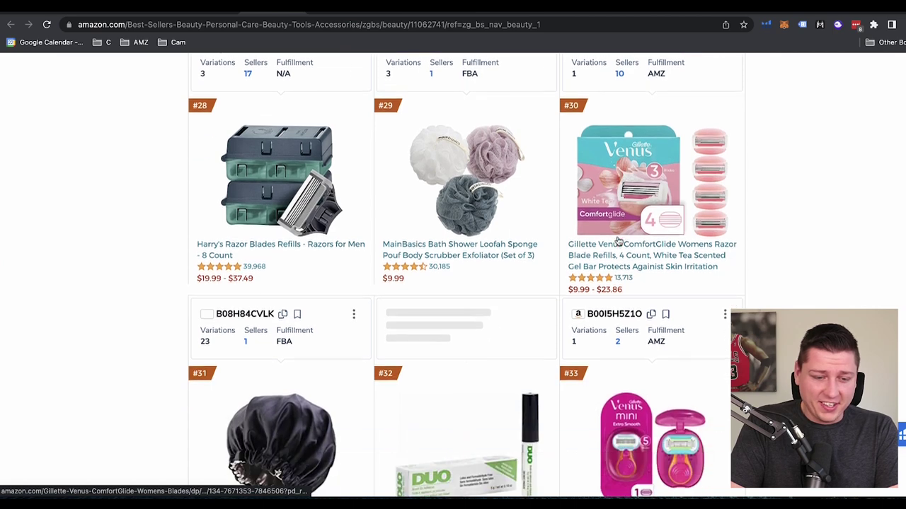
scroll(617, 240, down, 3)
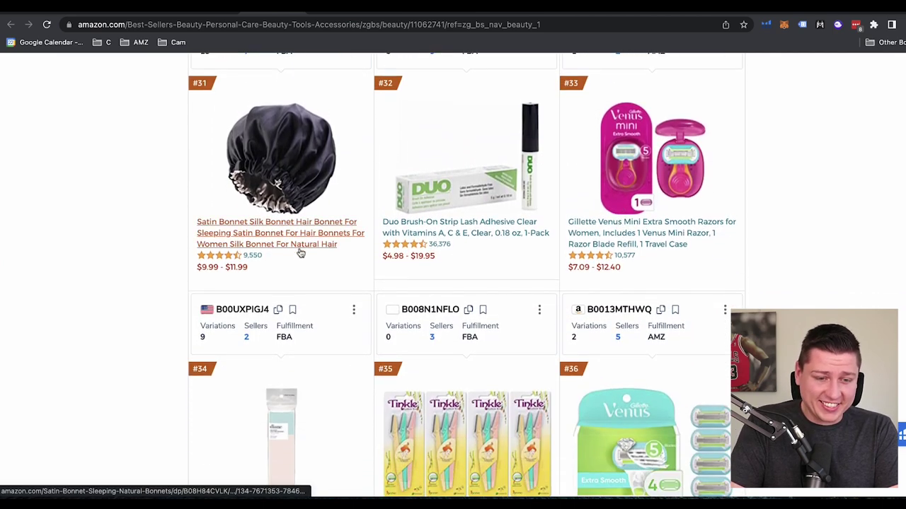
scroll(300, 253, down, 3)
scroll(300, 255, down, 1)
scroll(294, 294, down, 2)
scroll(294, 293, down, 2)
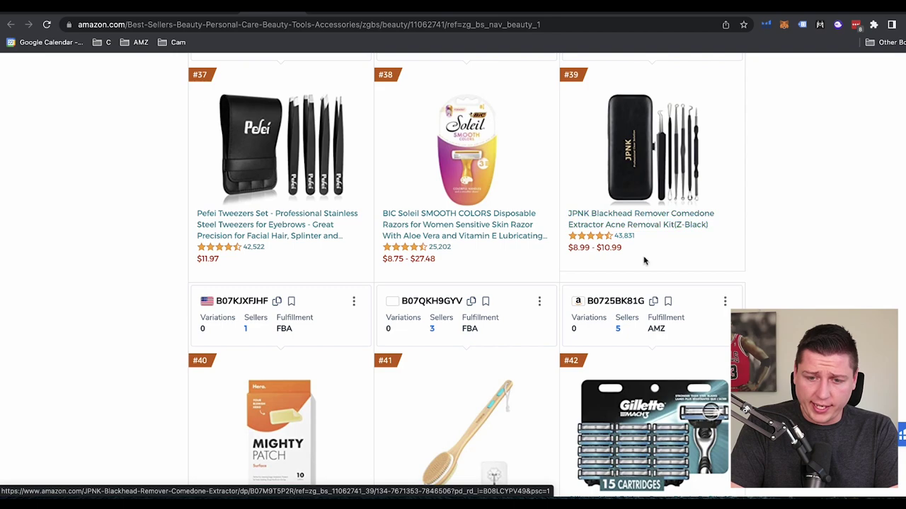
scroll(645, 259, down, 1)
scroll(647, 259, up, 2)
scroll(673, 295, down, 4)
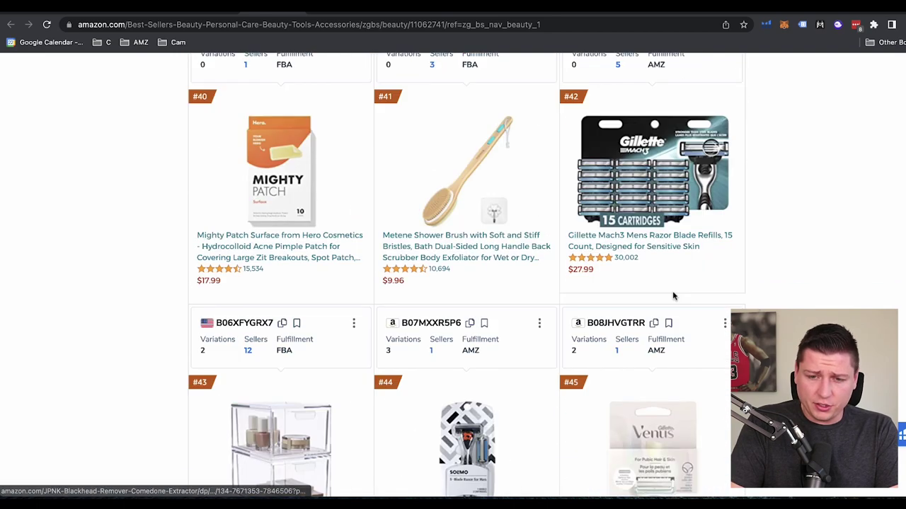
scroll(673, 296, down, 1)
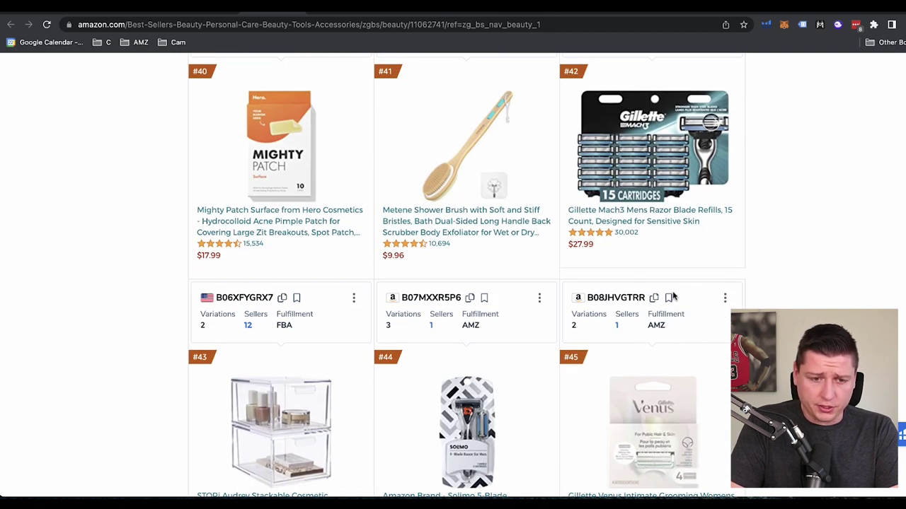
scroll(673, 297, down, 1)
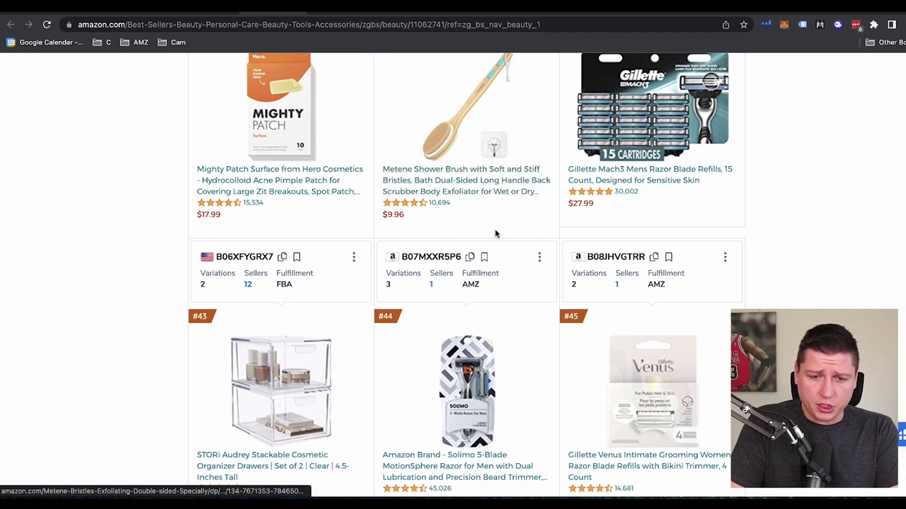
scroll(495, 233, up, 1)
scroll(479, 291, down, 4)
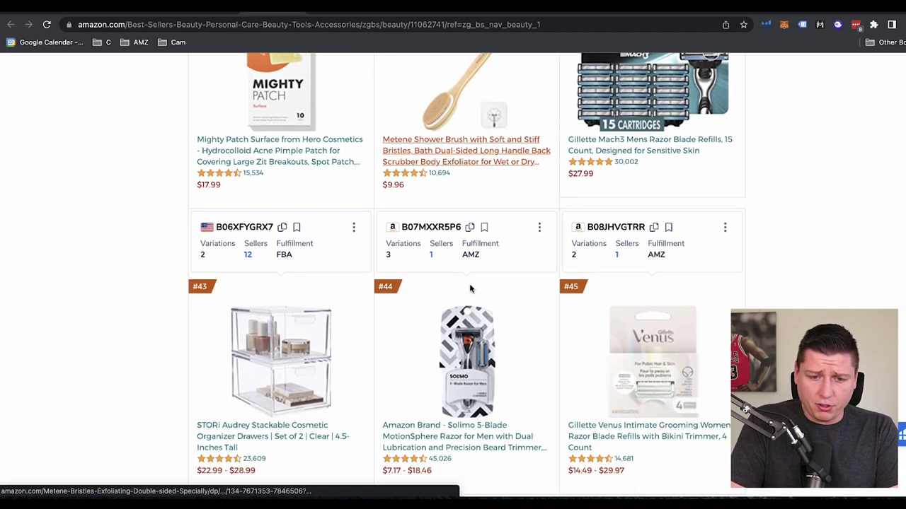
scroll(469, 287, down, 2)
scroll(469, 288, up, 6)
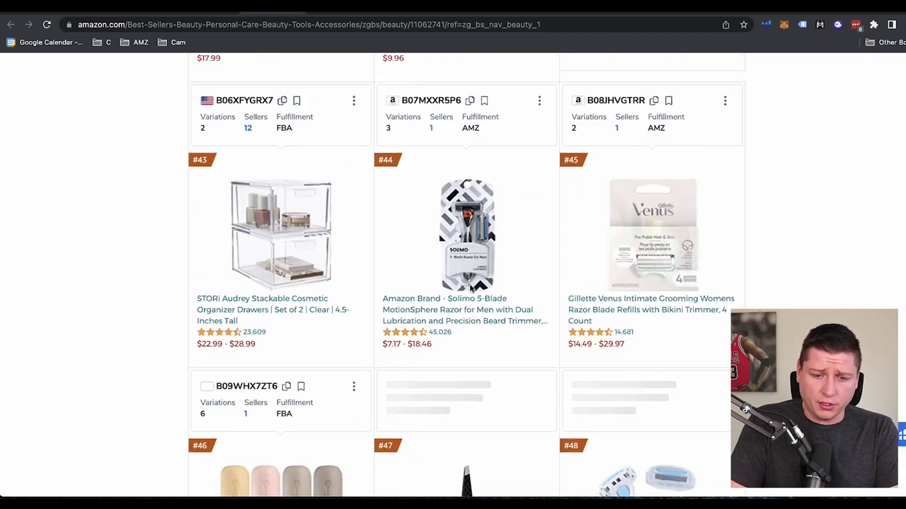
- Enter "Shower Brush" as a product idea in cell A4 of the product research spreadsheet
click(826, 13)
click(102, 183)
text(Shwo)
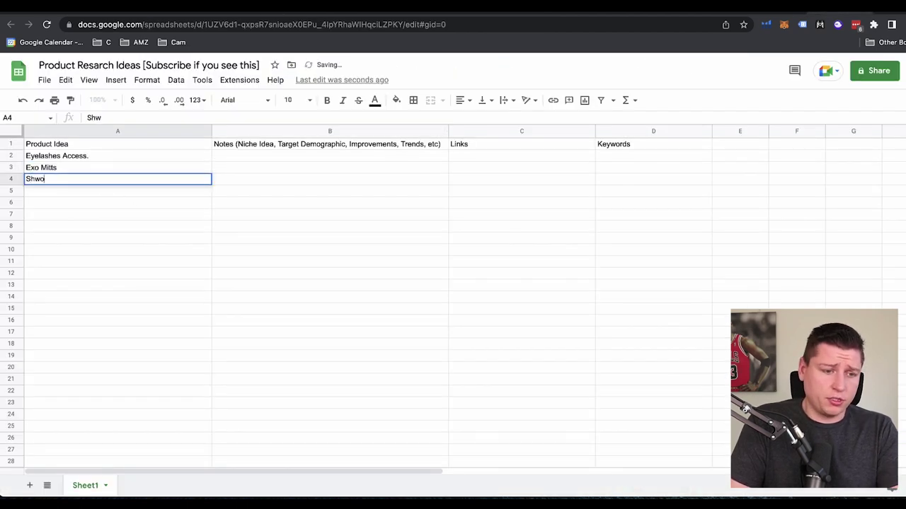
text(wer Brush)
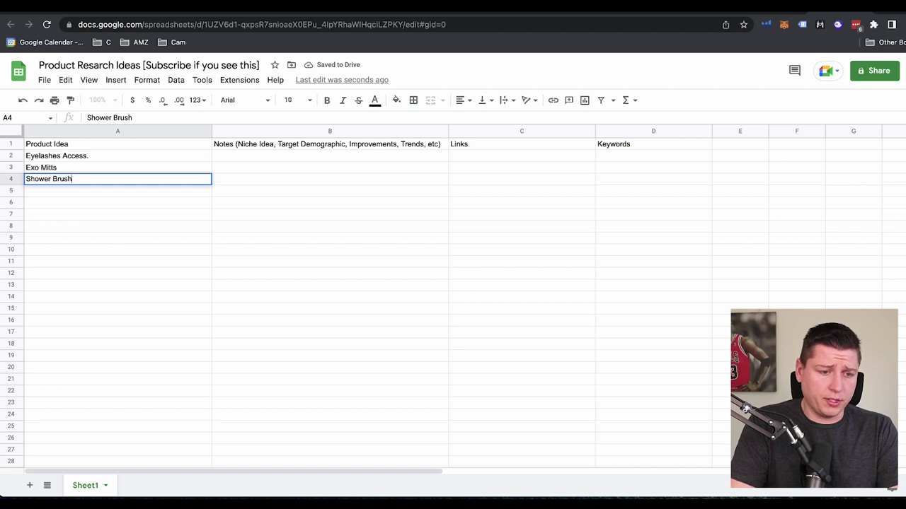
click(76, 243)
drag(70, 283, 65, 158)
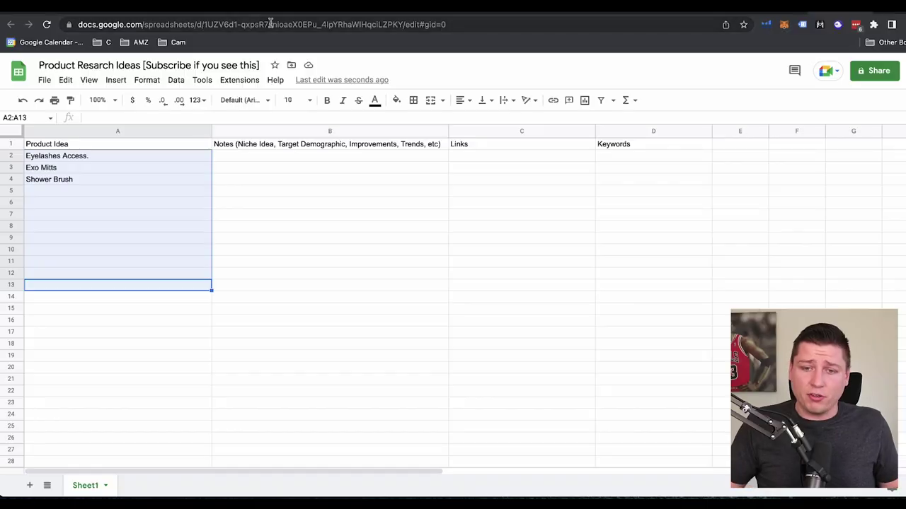
- Check the remaining Beauty Tools & Accessories best sellers through rank 50, and examine the top of the Beauty Gift Sets best sellers
key(ctrl+Tab)
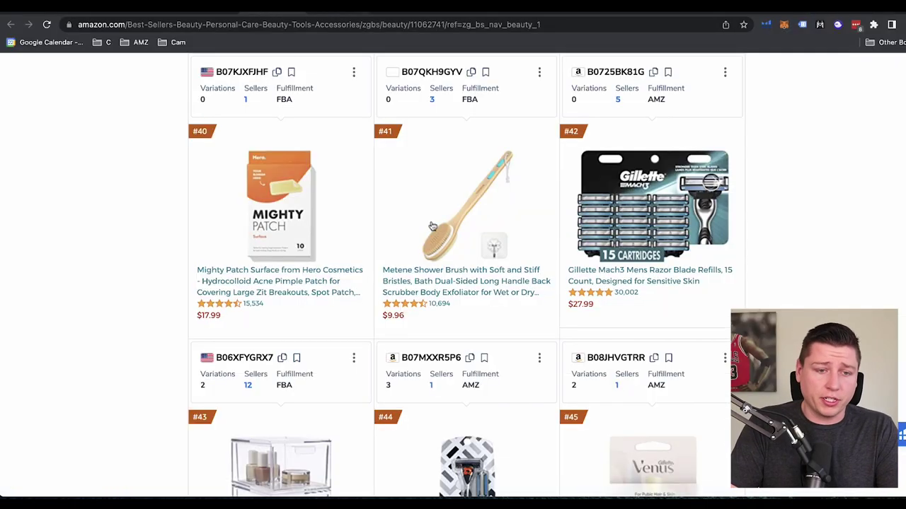
scroll(433, 226, down, 3)
scroll(433, 225, down, 6)
scroll(432, 225, down, 4)
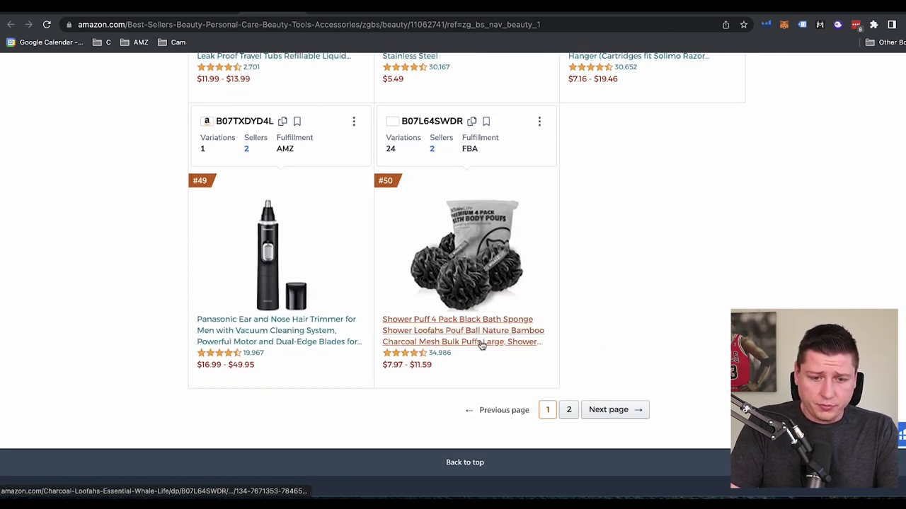
click(286, 12)
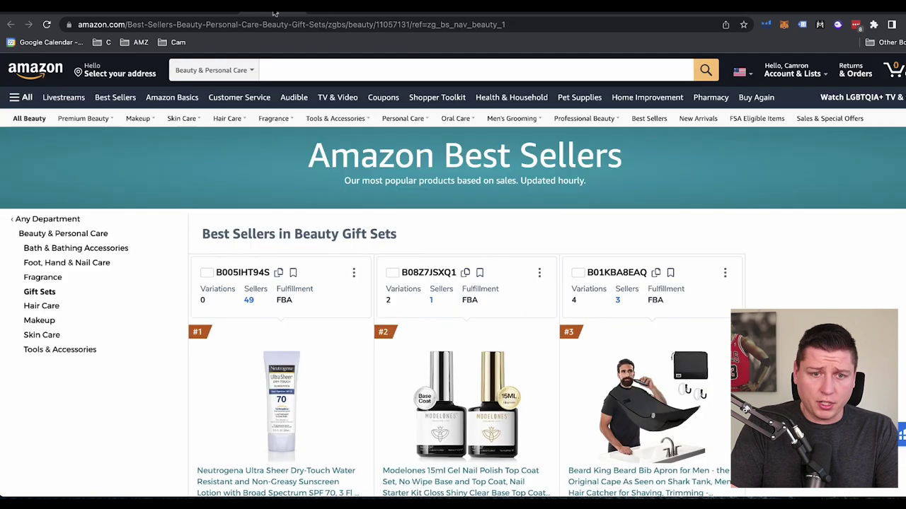
scroll(392, 230, down, 3)
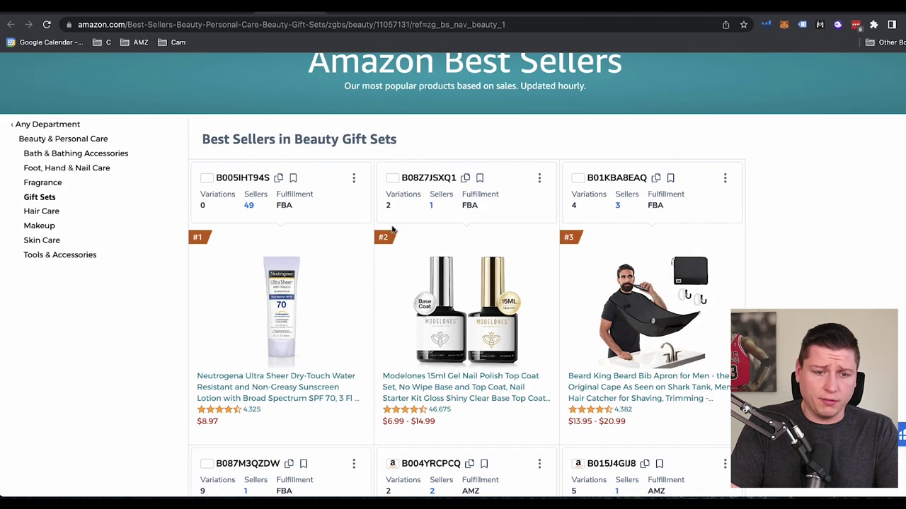
scroll(393, 230, down, 3)
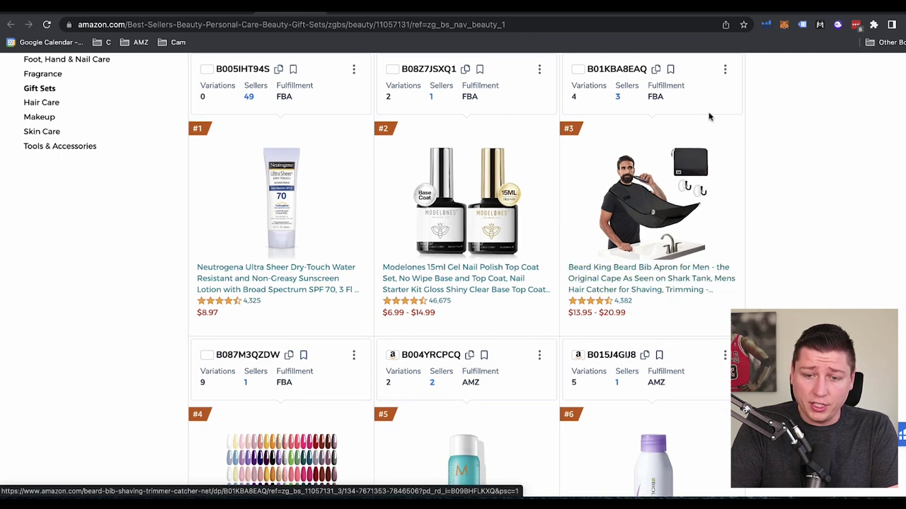
- Record the beard bib apron as a product idea in cell A5 of the product research spreadsheet
click(842, 9)
click(69, 192)
text(Bear)
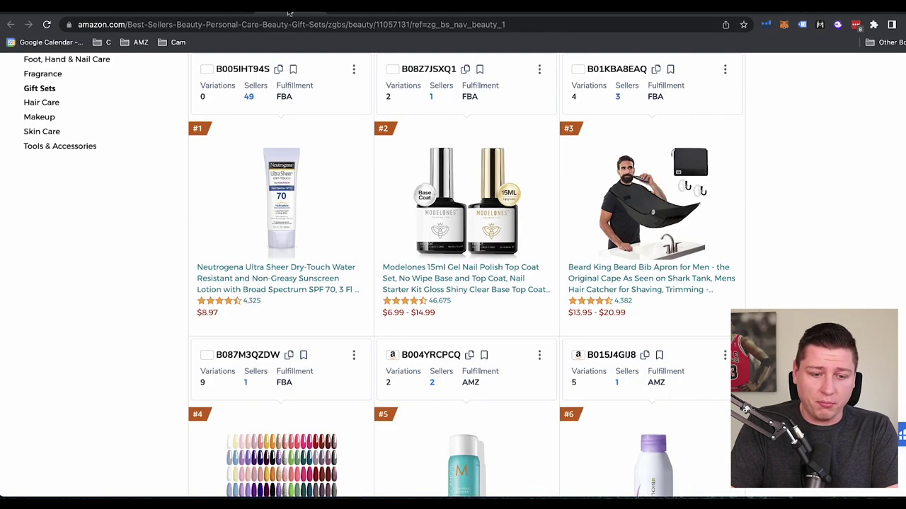
- Examine the Beauty Gift Sets best sellers from rank 4 through the end of the first page for product ideas
scroll(394, 280, down, 4)
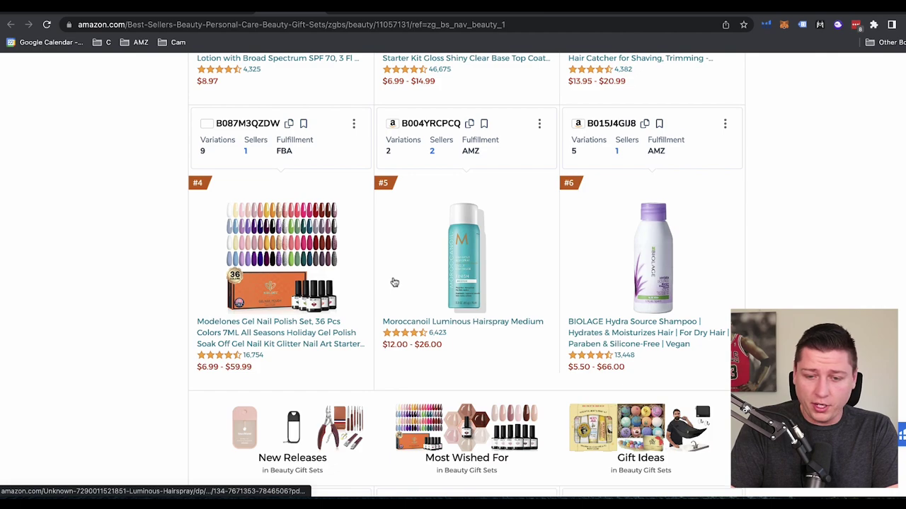
scroll(394, 282, down, 5)
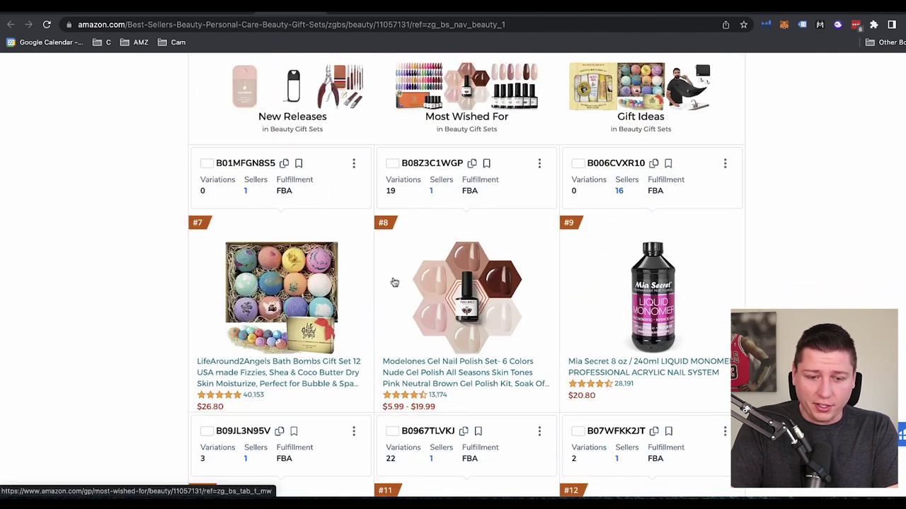
scroll(394, 282, down, 5)
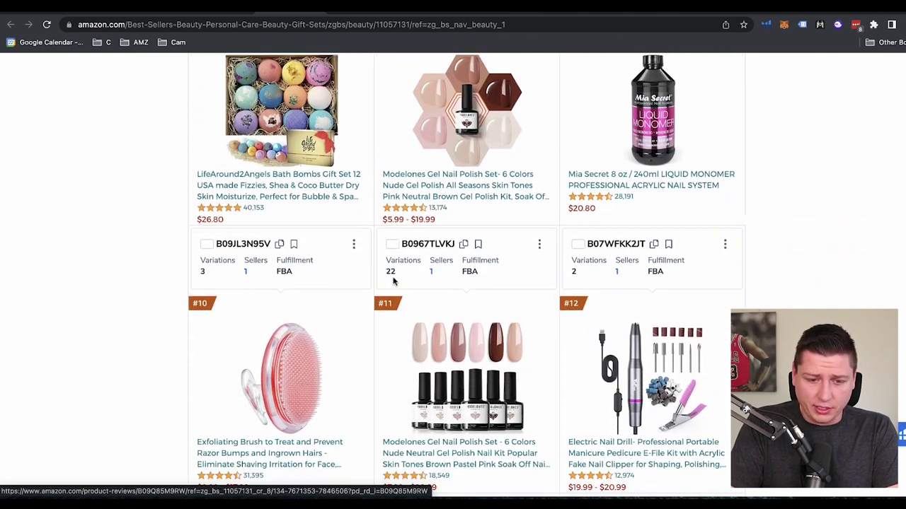
scroll(394, 281, down, 4)
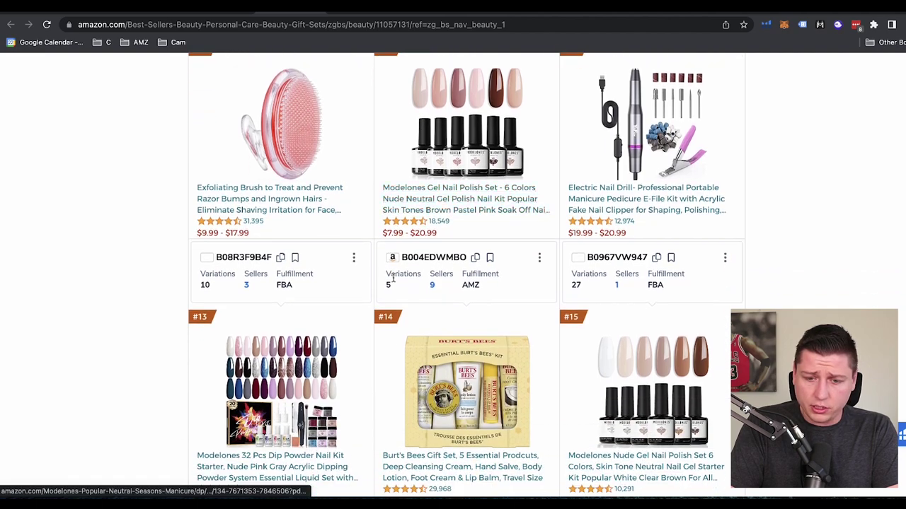
scroll(395, 283, down, 4)
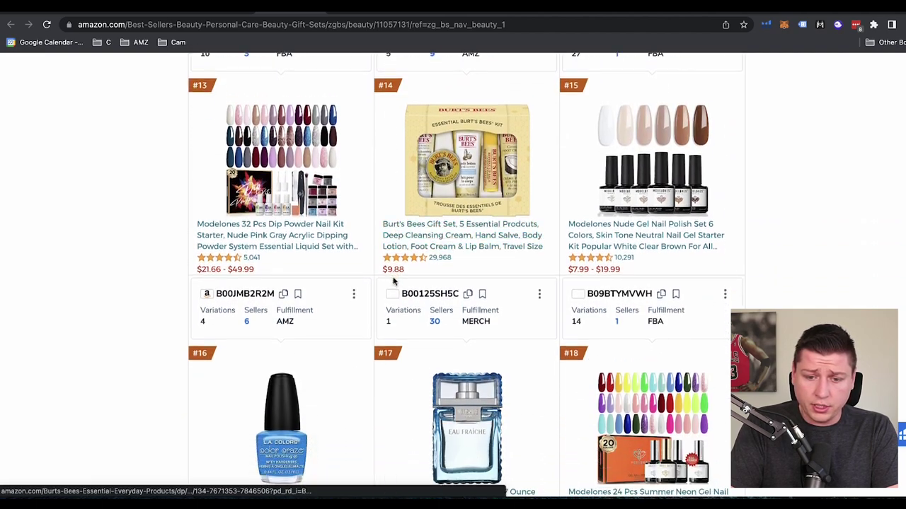
scroll(394, 282, down, 5)
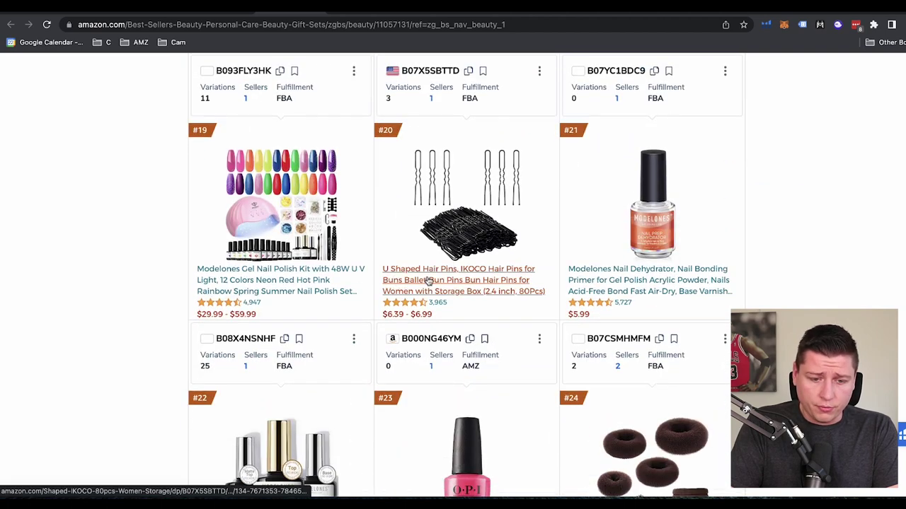
scroll(428, 281, down, 7)
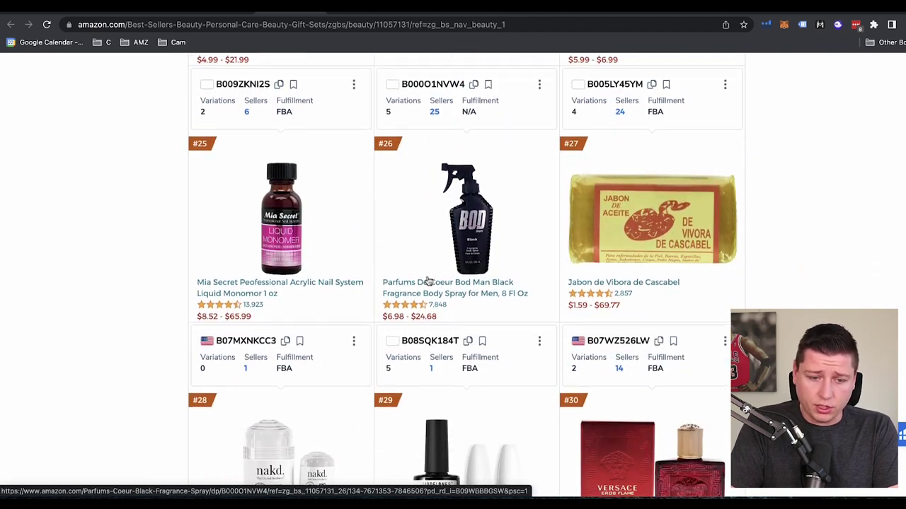
scroll(451, 344, down, 2)
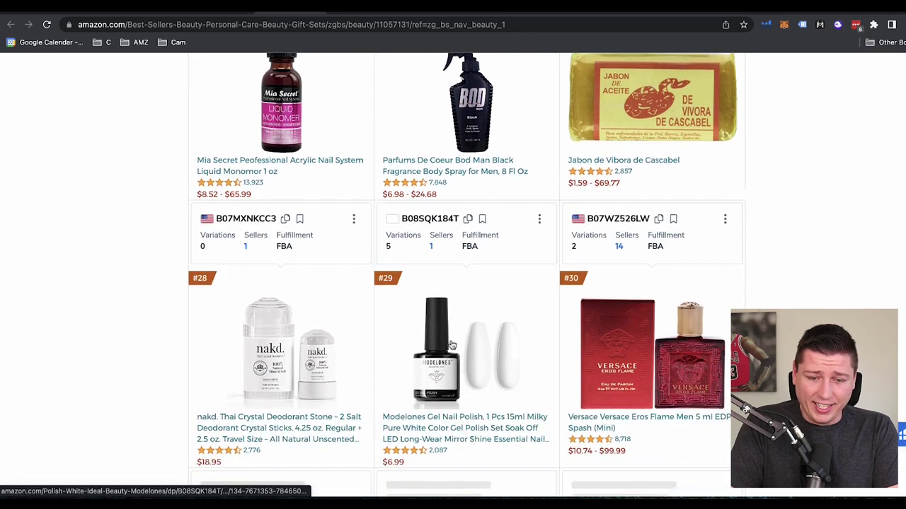
scroll(451, 344, down, 6)
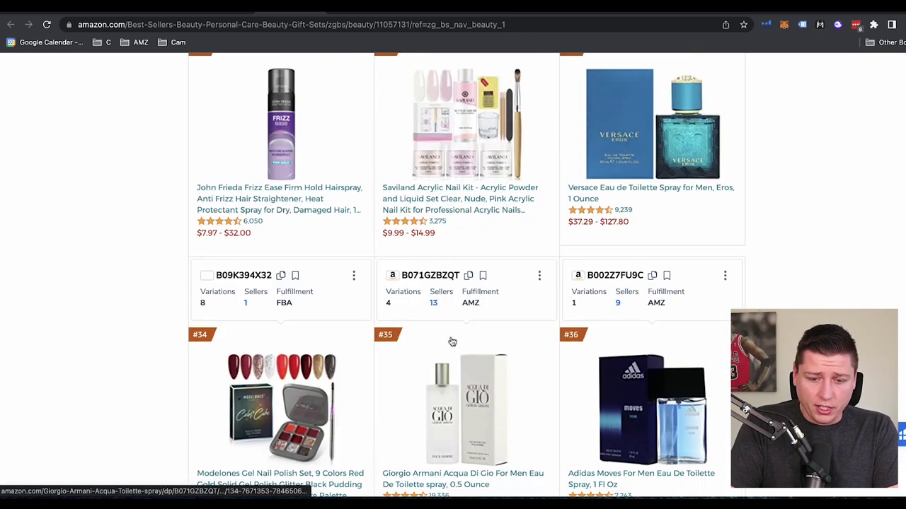
scroll(451, 342, down, 5)
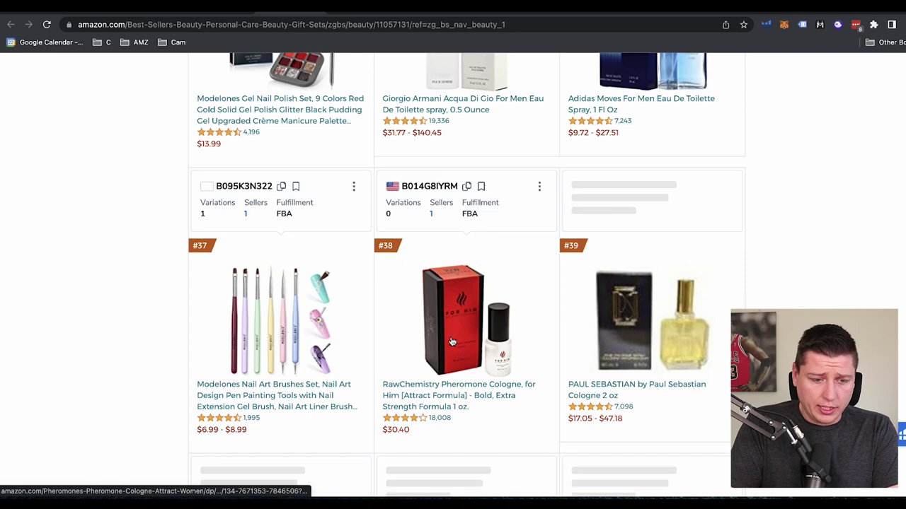
scroll(451, 342, down, 3)
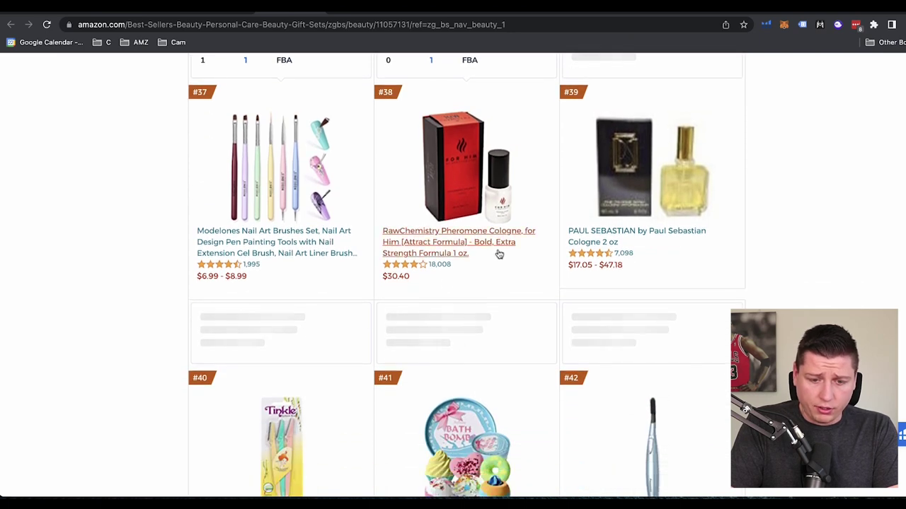
scroll(478, 345, down, 5)
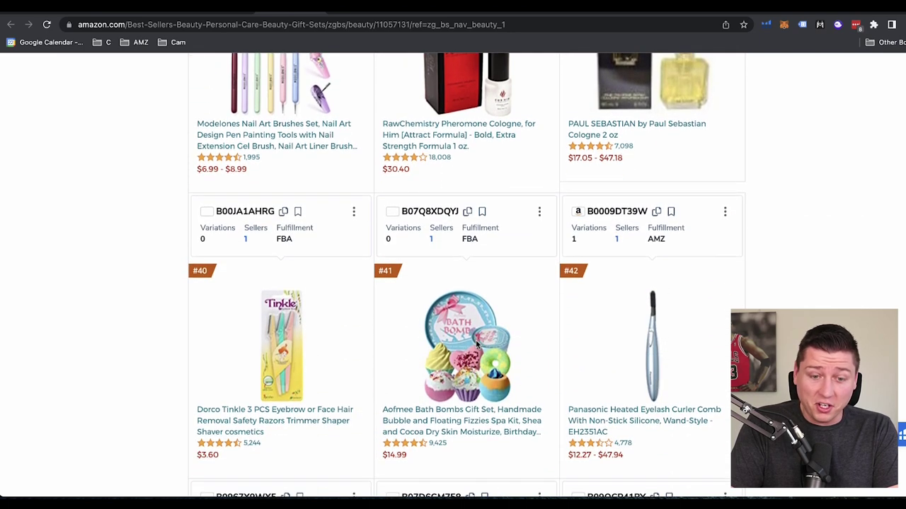
scroll(477, 345, down, 8)
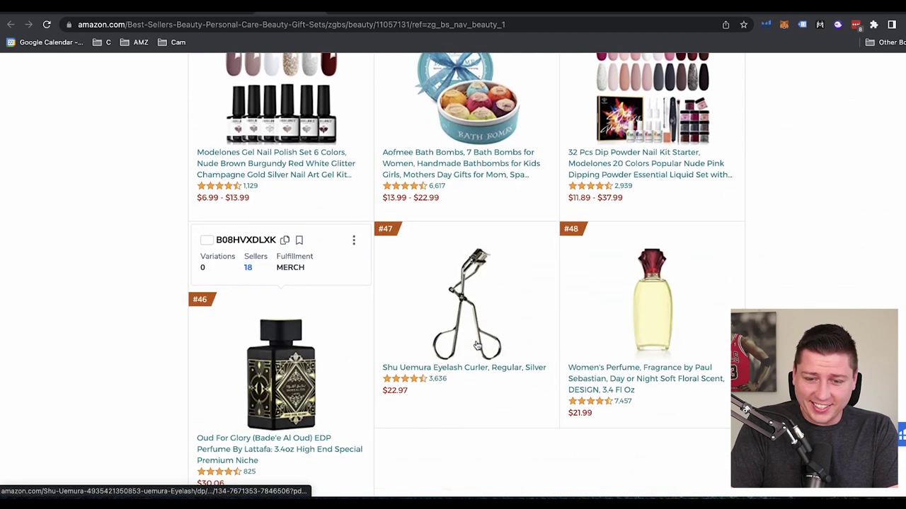
scroll(477, 345, down, 4)
- Open the second page of the Beauty Gift Sets best sellers and examine ranks 51 to 59 for product ideas
click(568, 390)
scroll(419, 289, down, 3)
scroll(420, 288, down, 2)
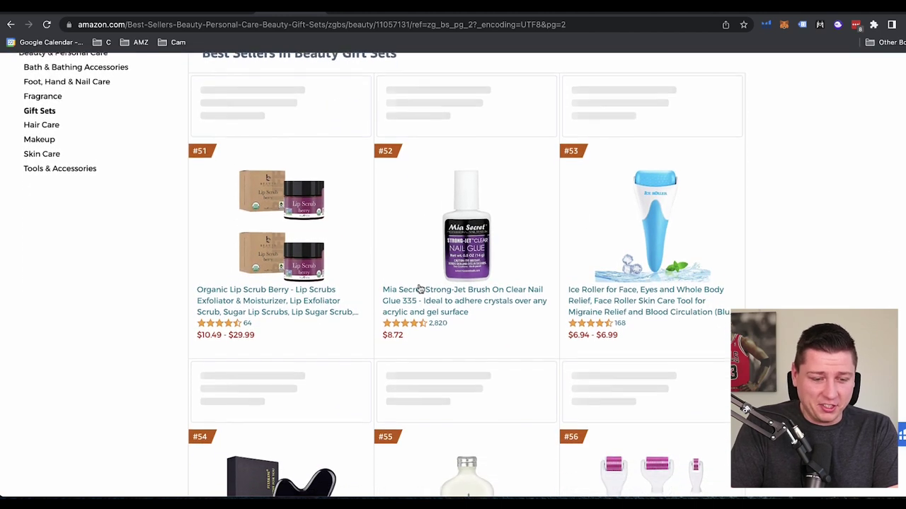
scroll(225, 218, down, 2)
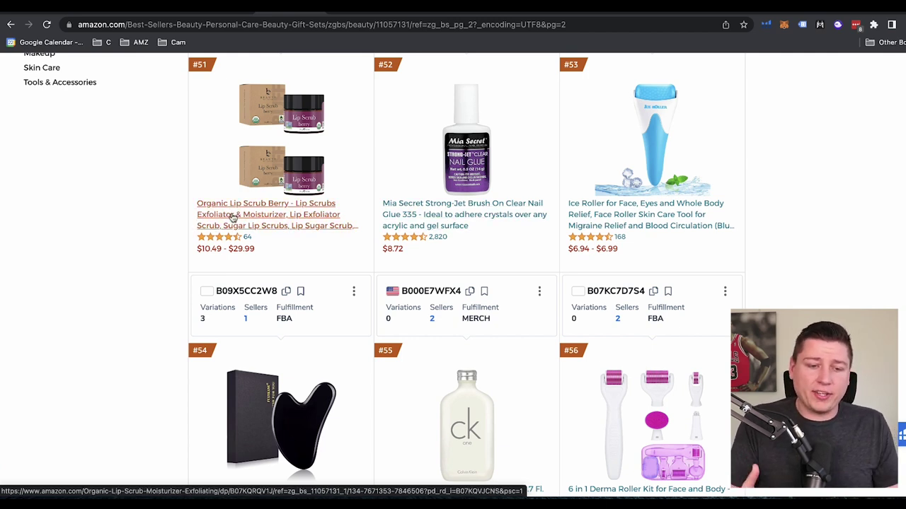
scroll(263, 226, down, 1)
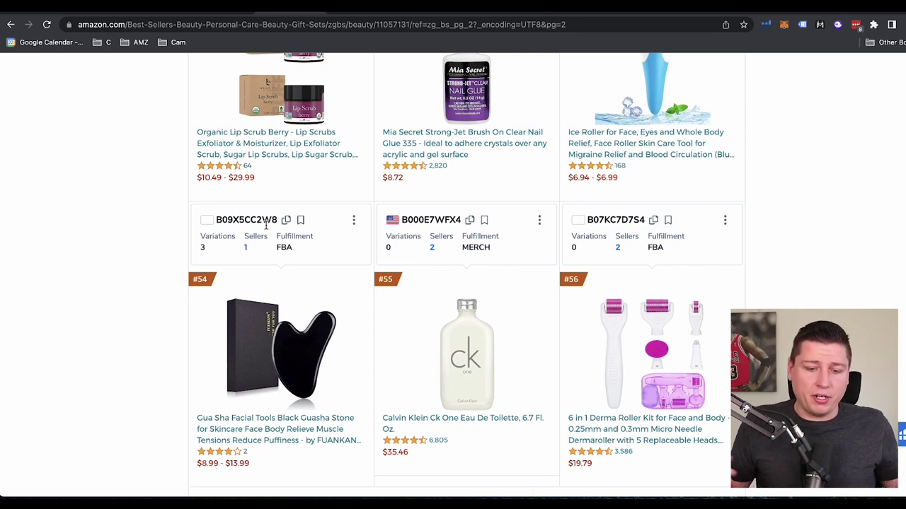
scroll(266, 225, down, 6)
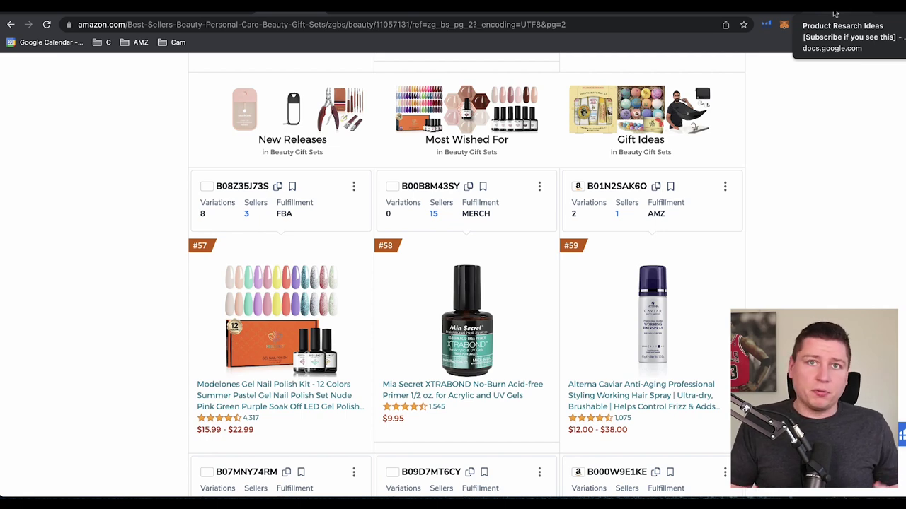
- Record the organic lip scrub as a product idea in cell A6 of the product research spreadsheet
click(834, 12)
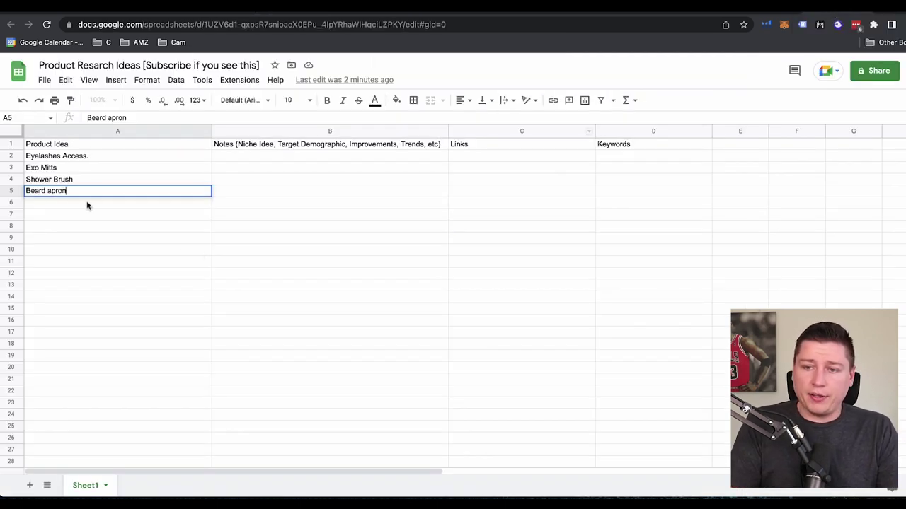
key(Return)
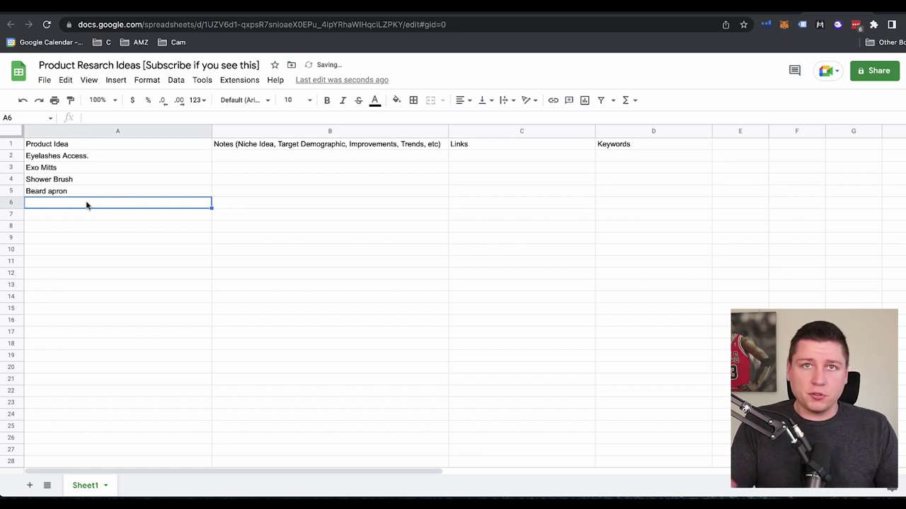
text(Orgna)
key(BackSpace)
text(gna)
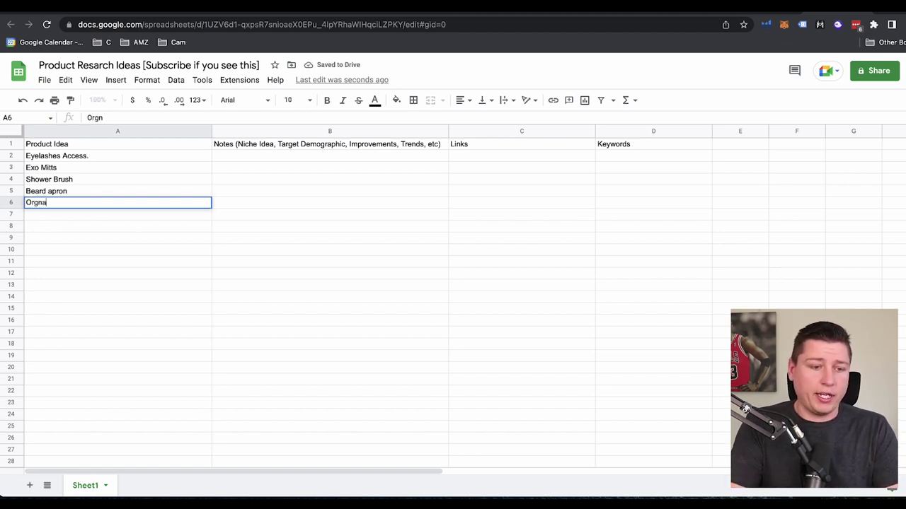
text(ic lip s)
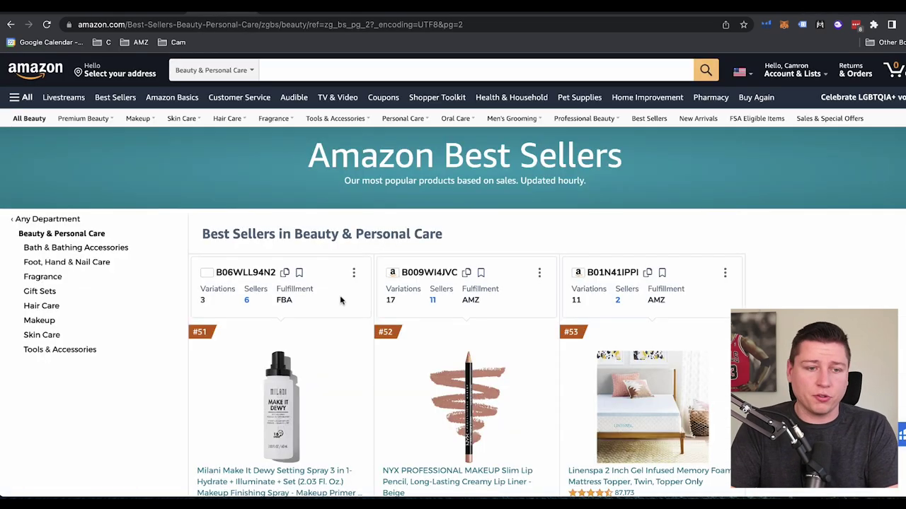
- Return to Amazon's Beauty Gift Sets best sellers and examine ranks 78 to 100 for further product ideas
scroll(340, 298, down, 3)
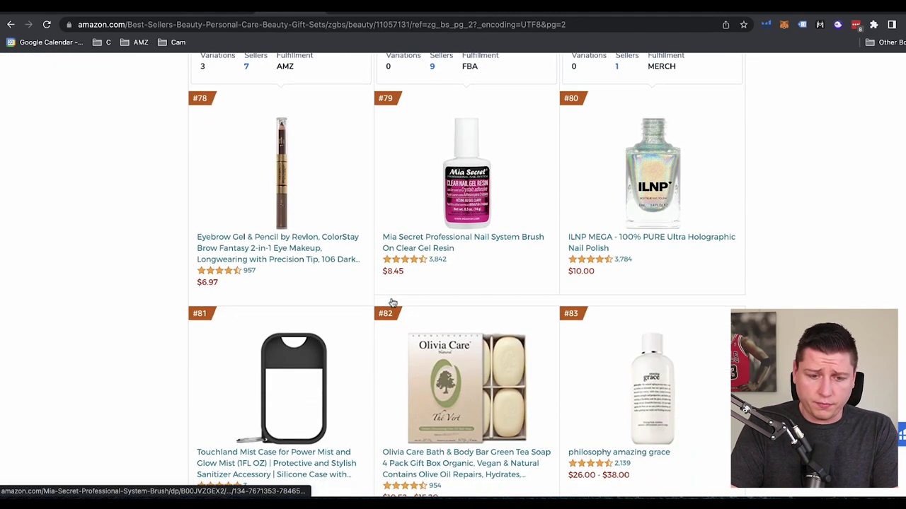
scroll(391, 299, down, 4)
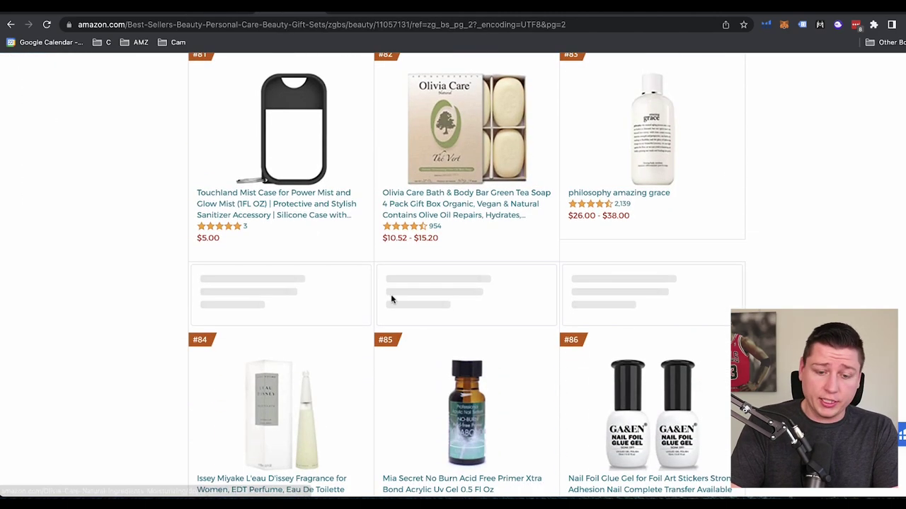
scroll(391, 300, down, 7)
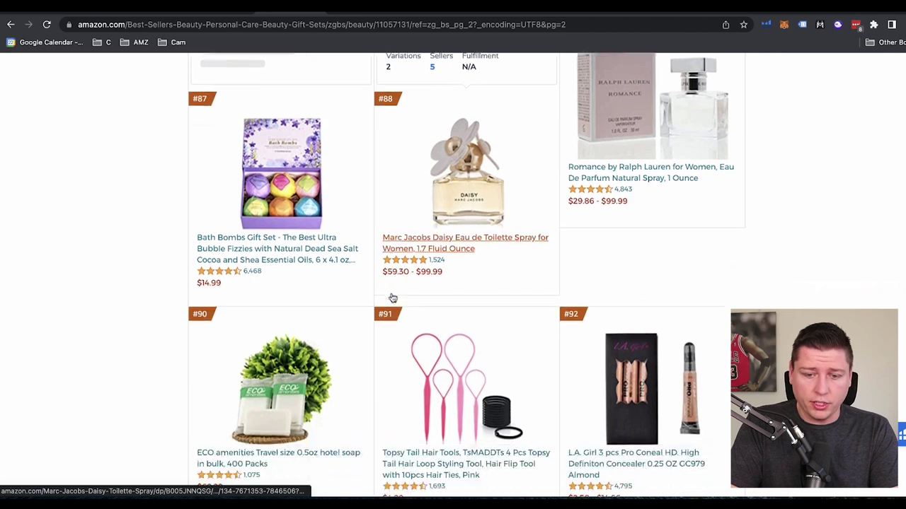
scroll(392, 298, down, 1)
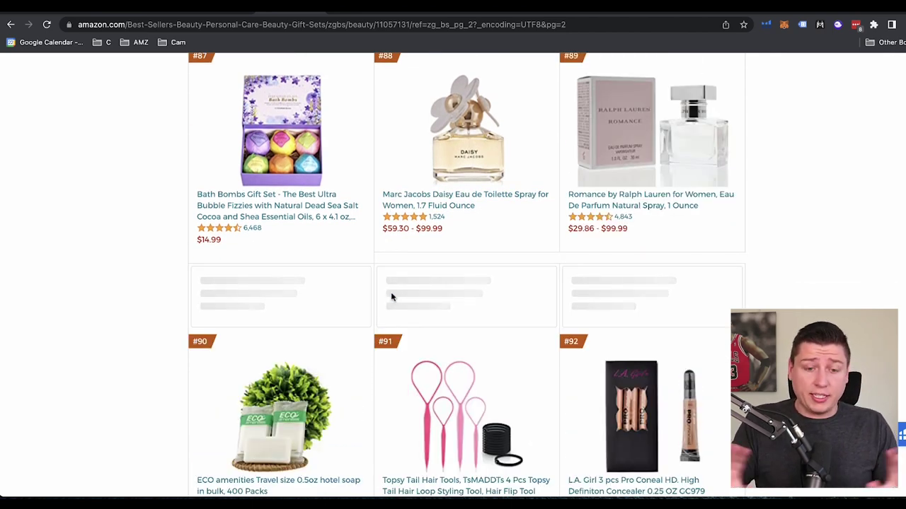
scroll(375, 269, down, 4)
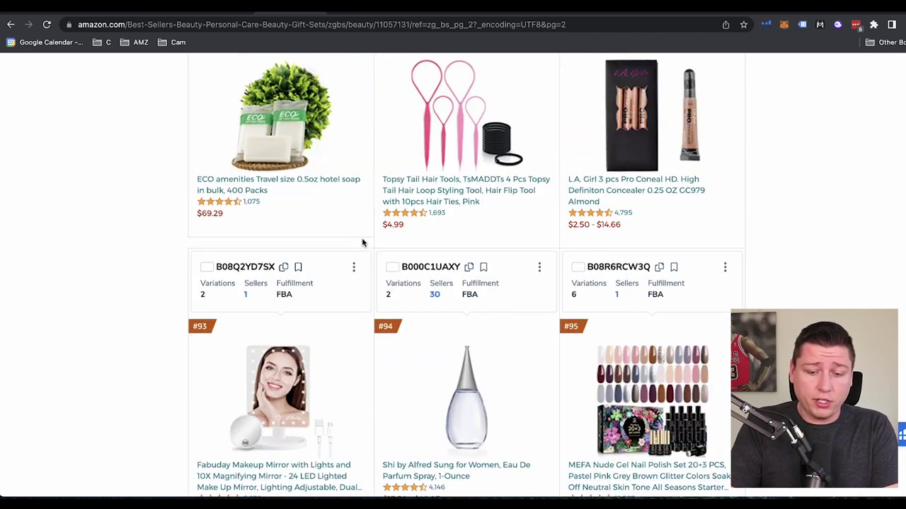
scroll(362, 243, down, 8)
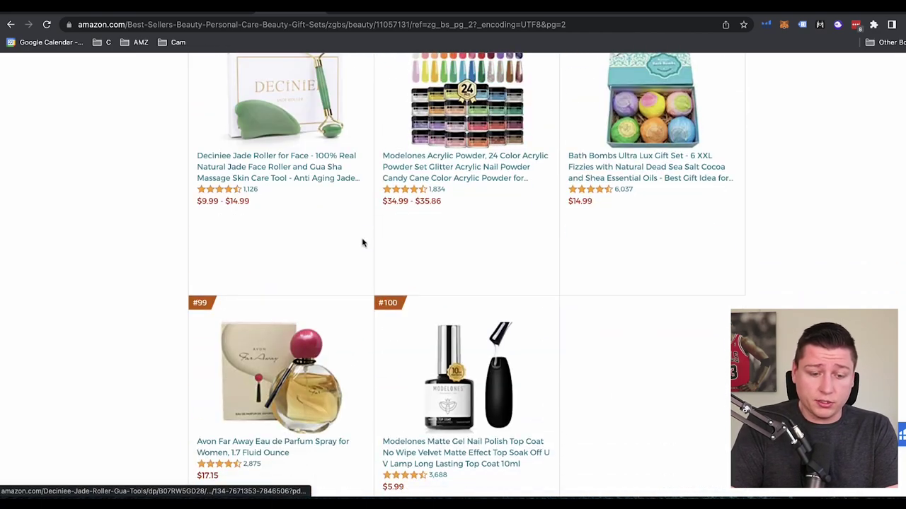
scroll(362, 242, down, 4)
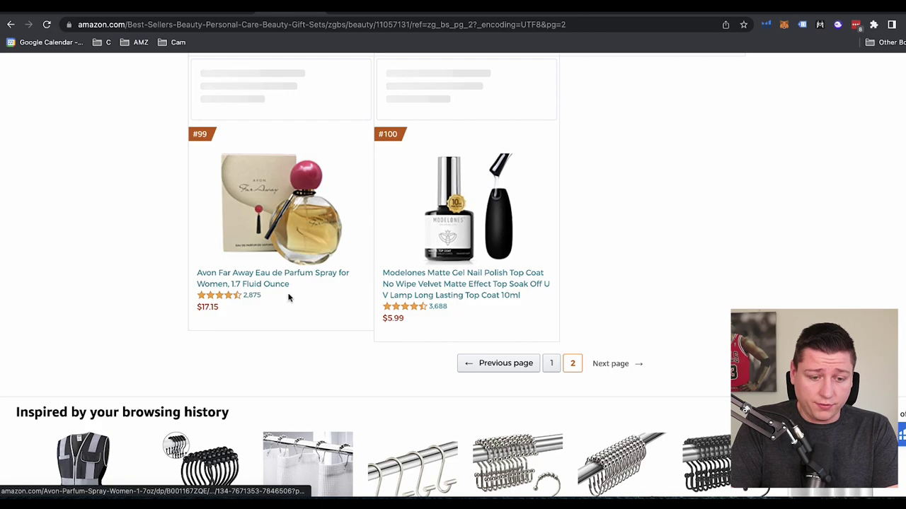
scroll(507, 202, up, 20)
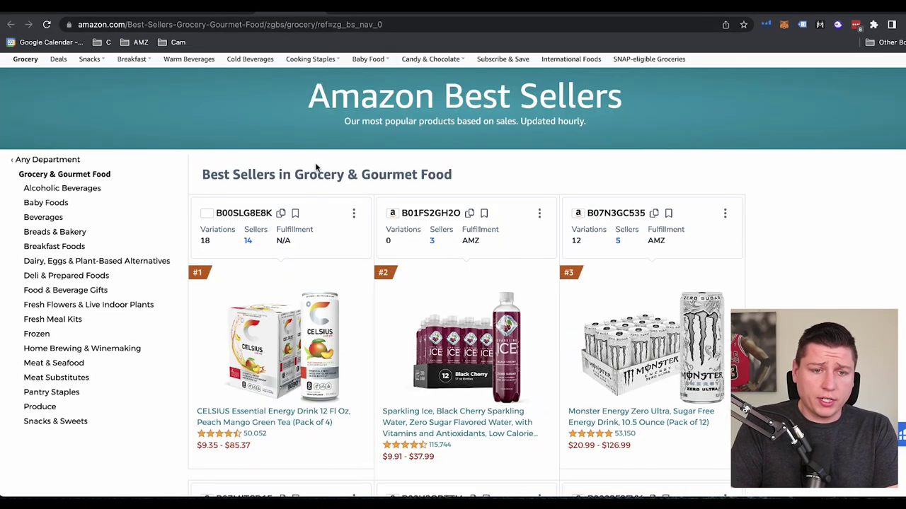
- Examine ranks 1 to 12 of Amazon's Grocery & Gourmet Food best sellers and the category's list of subcategories
scroll(316, 167, down, 1)
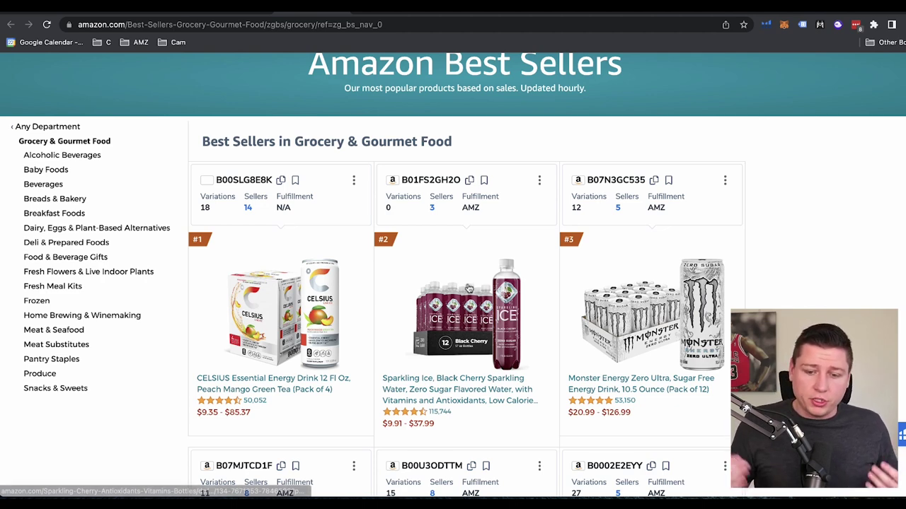
scroll(467, 289, down, 5)
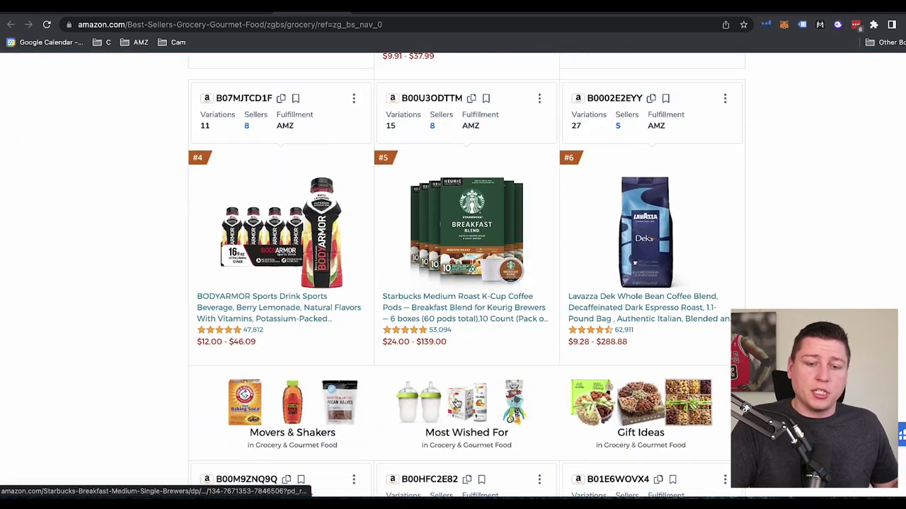
scroll(457, 402, down, 3)
scroll(456, 402, down, 2)
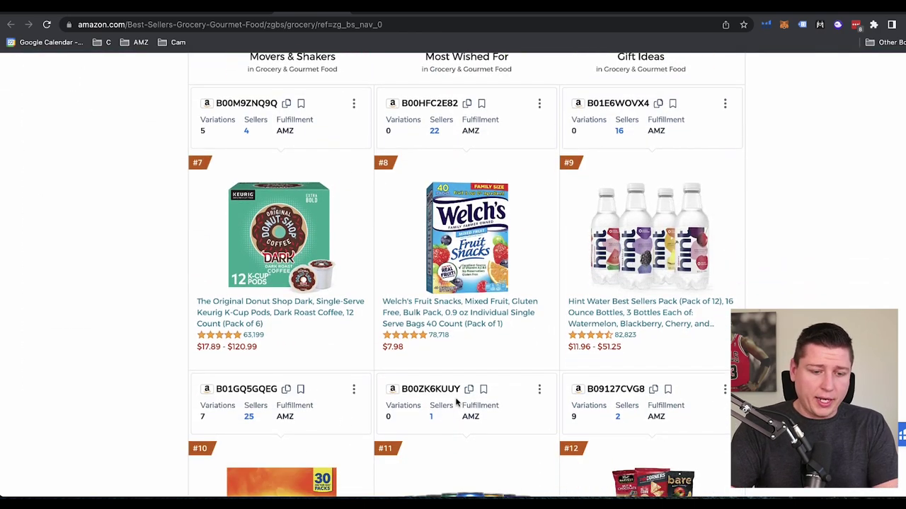
scroll(456, 402, down, 2)
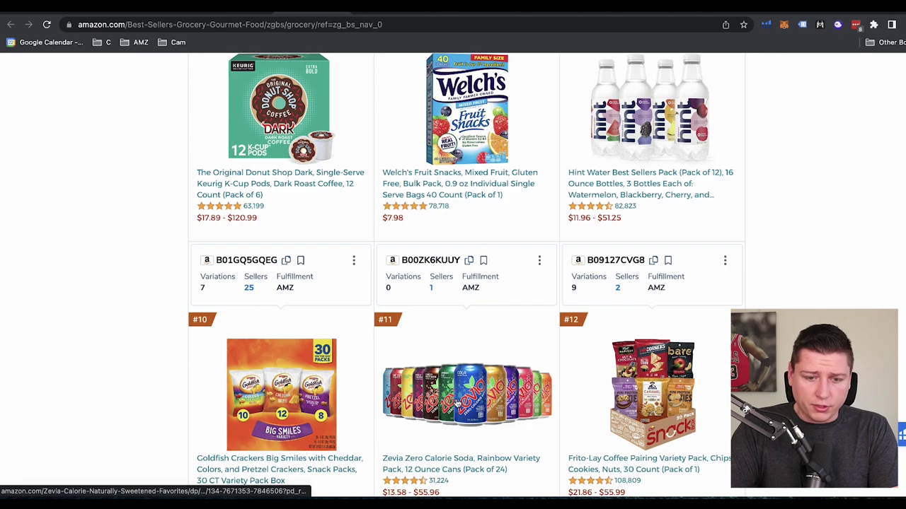
scroll(456, 402, down, 1)
scroll(456, 402, up, 12)
scroll(457, 402, down, 2)
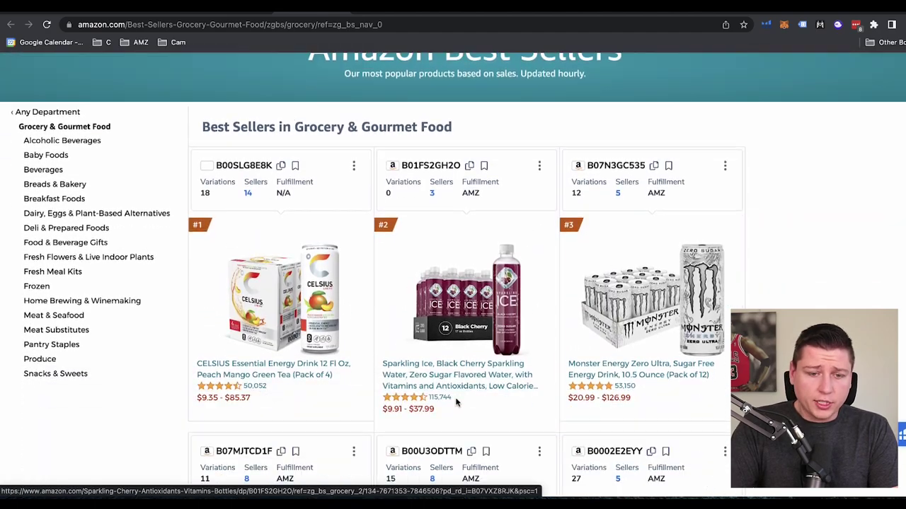
scroll(456, 402, down, 1)
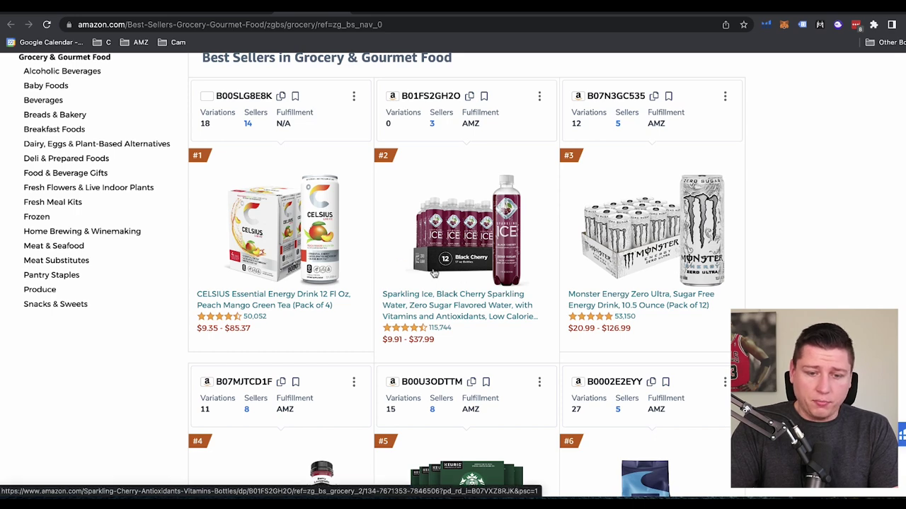
- Review the top 12 Grocery & Gourmet Food best sellers again, comparing their brands, prices and review counts for product ideas
scroll(281, 243, down, 1)
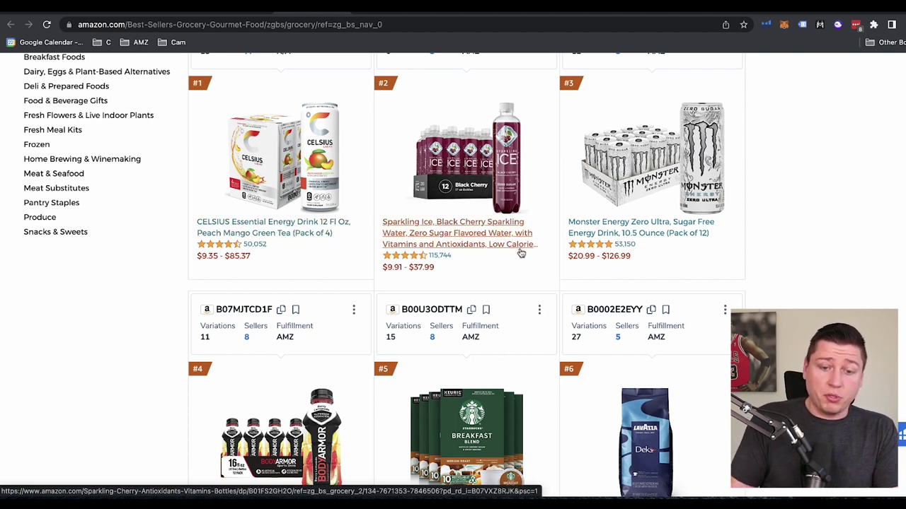
scroll(457, 192, down, 3)
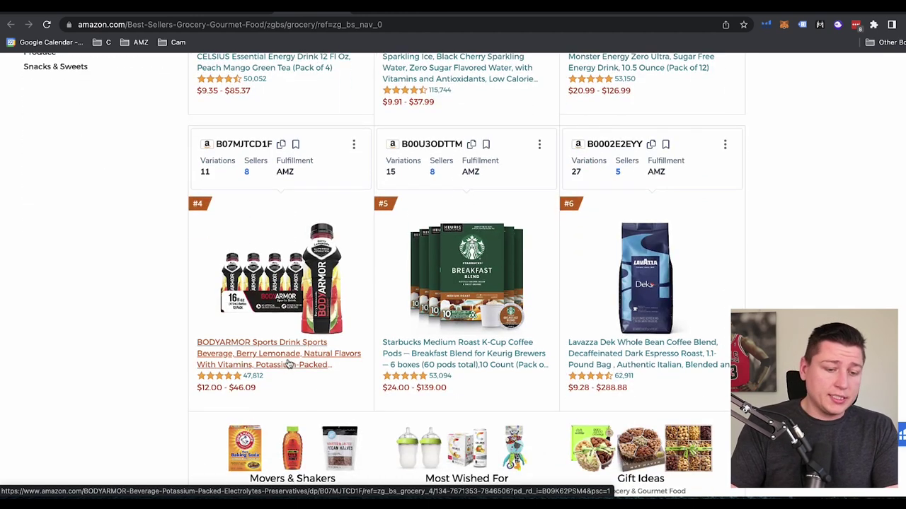
scroll(288, 364, up, 3)
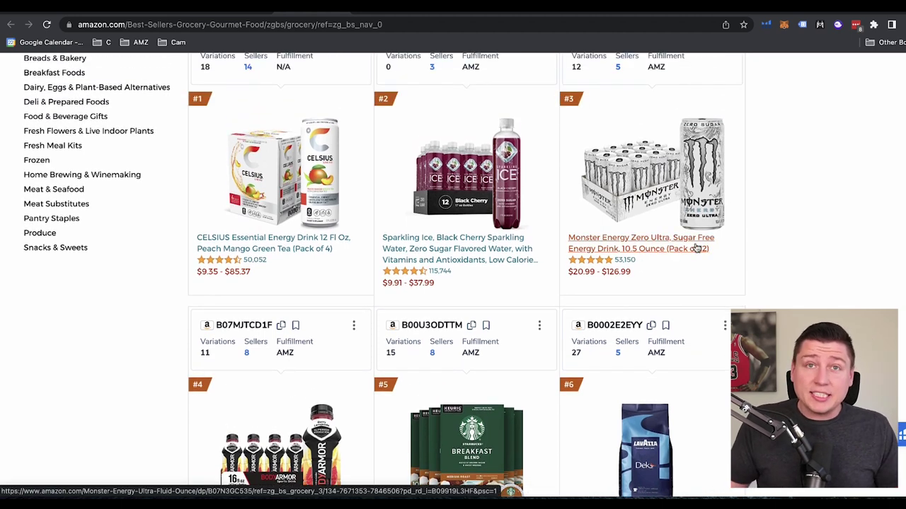
scroll(697, 248, down, 7)
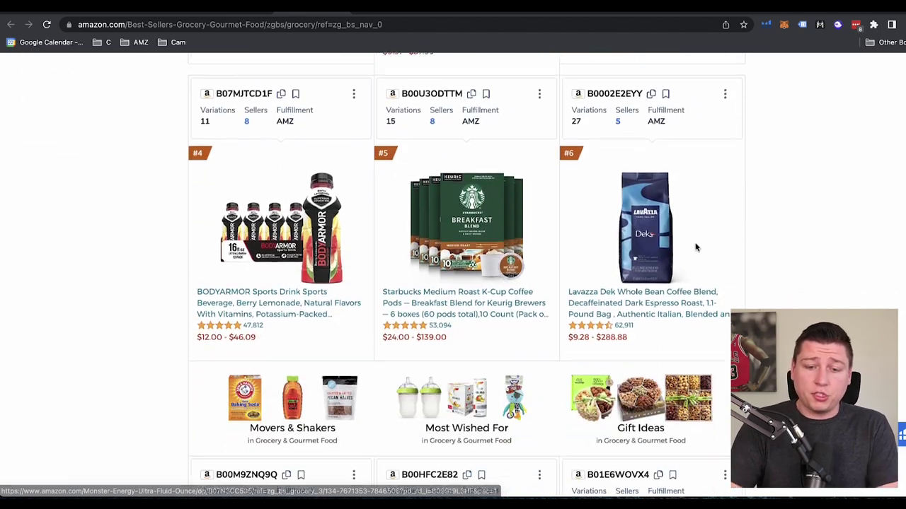
scroll(697, 248, down, 6)
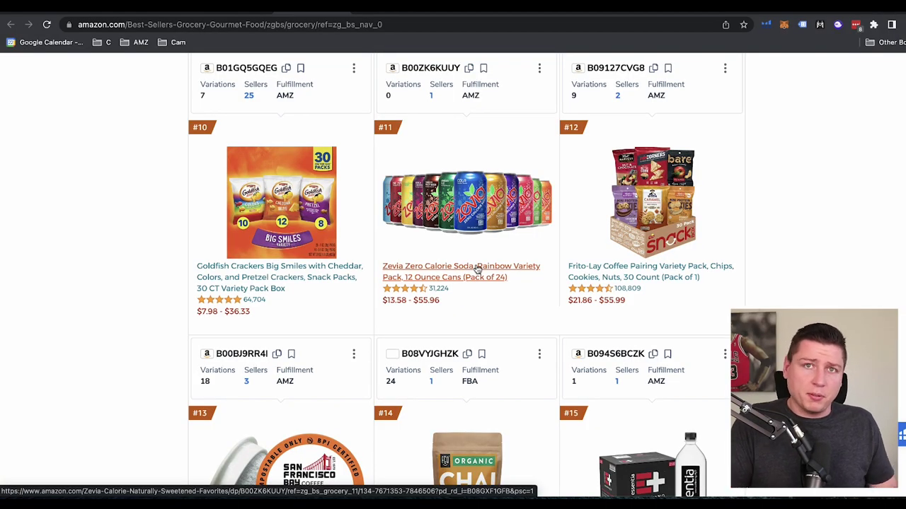
scroll(478, 270, down, 1)
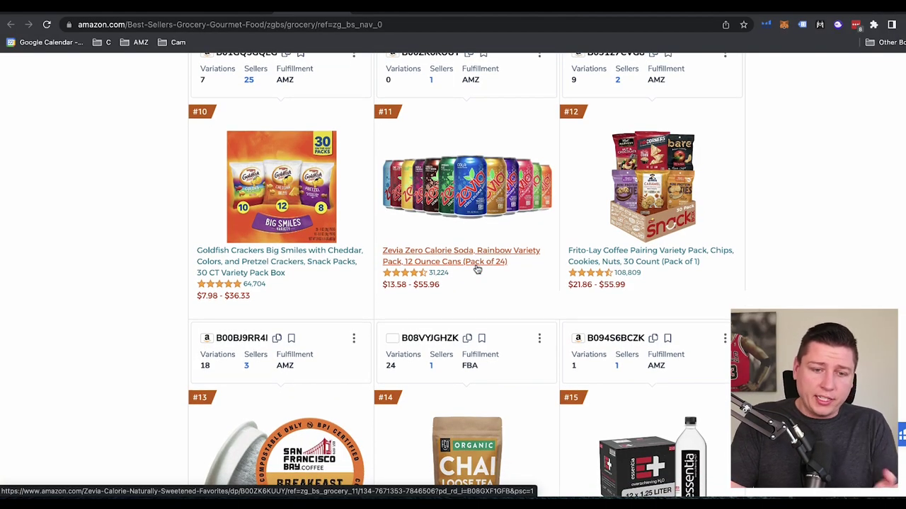
scroll(455, 166, down, 2)
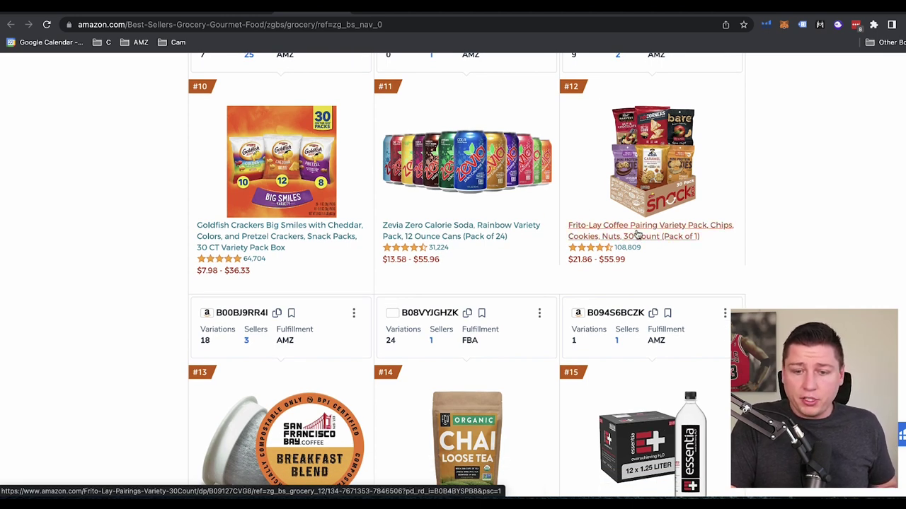
scroll(600, 304, down, 3)
scroll(600, 305, up, 5)
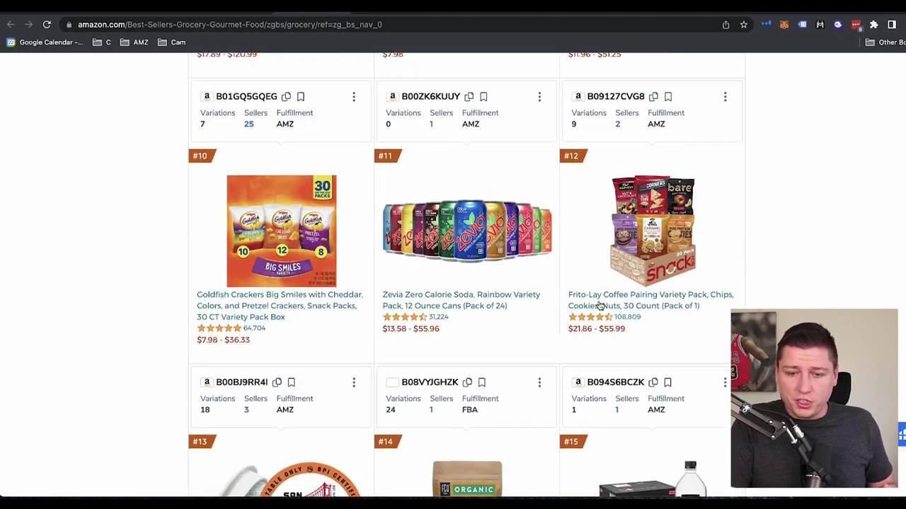
- Examine ranks 13 to 24 of the Grocery & Gourmet Food best sellers for product ideas
scroll(600, 304, down, 5)
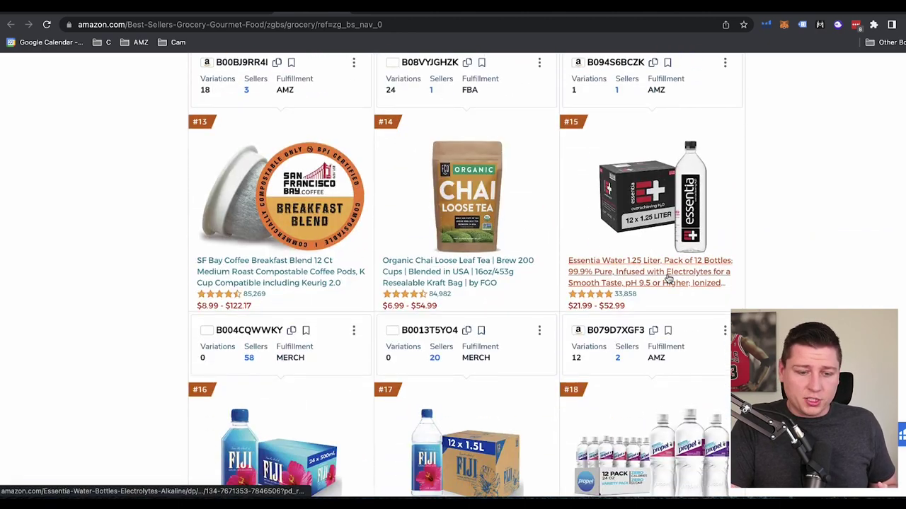
scroll(668, 279, down, 1)
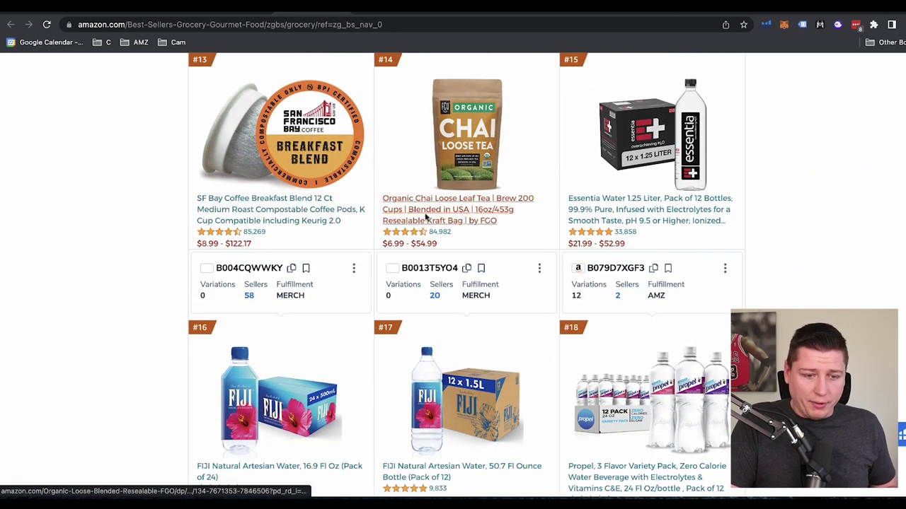
scroll(644, 167, down, 3)
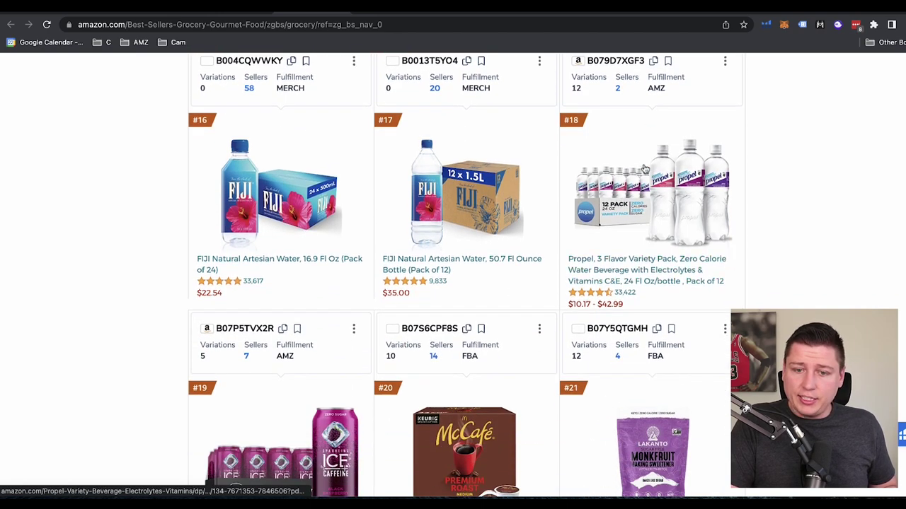
scroll(677, 295, down, 1)
scroll(524, 314, down, 1)
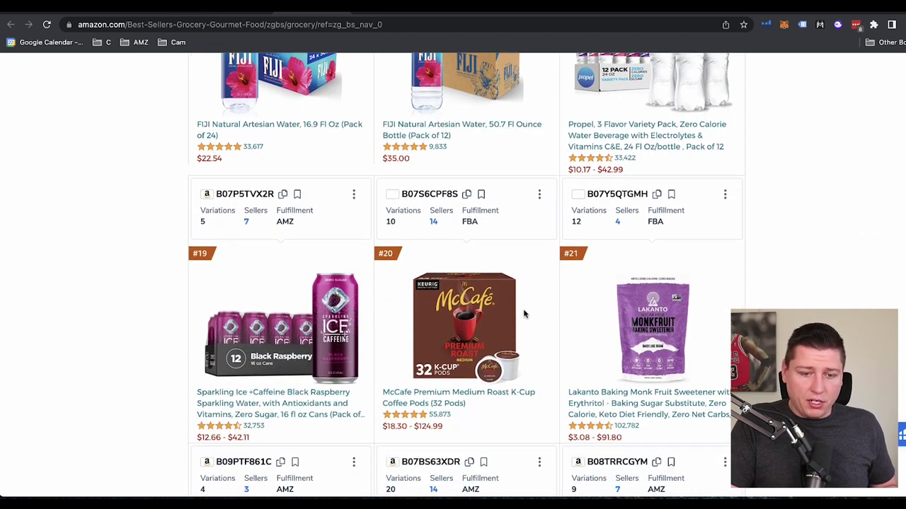
scroll(524, 314, down, 2)
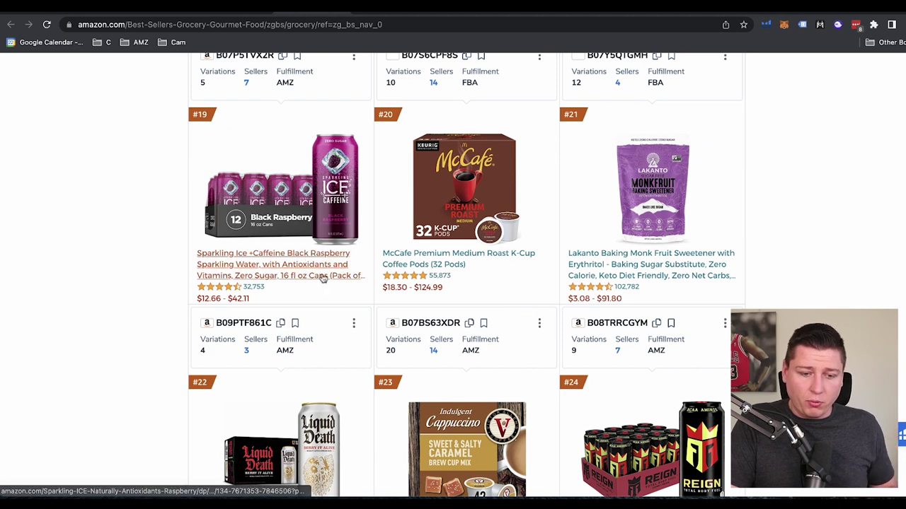
scroll(602, 332, down, 1)
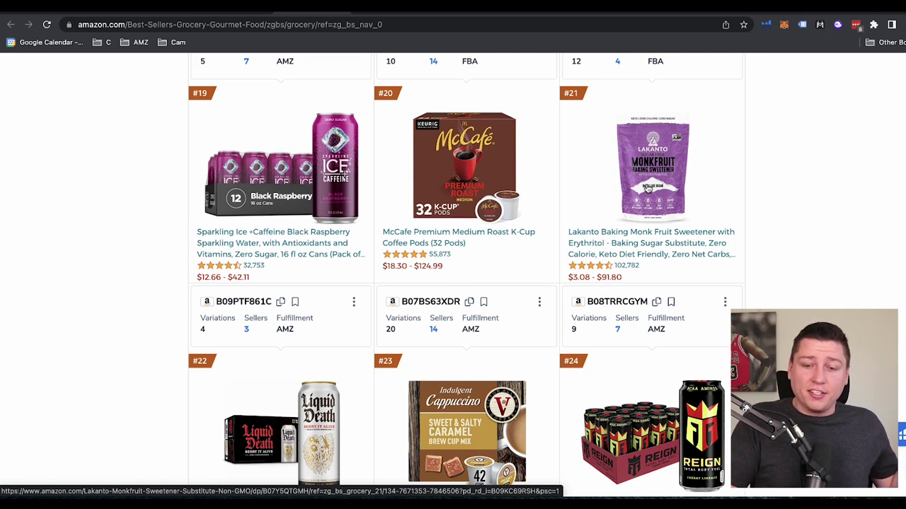
scroll(647, 187, down, 3)
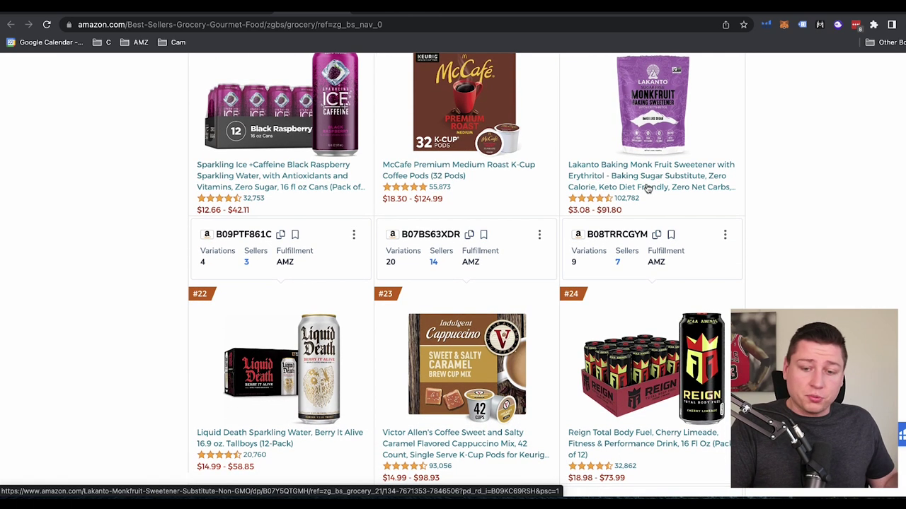
scroll(648, 187, down, 8)
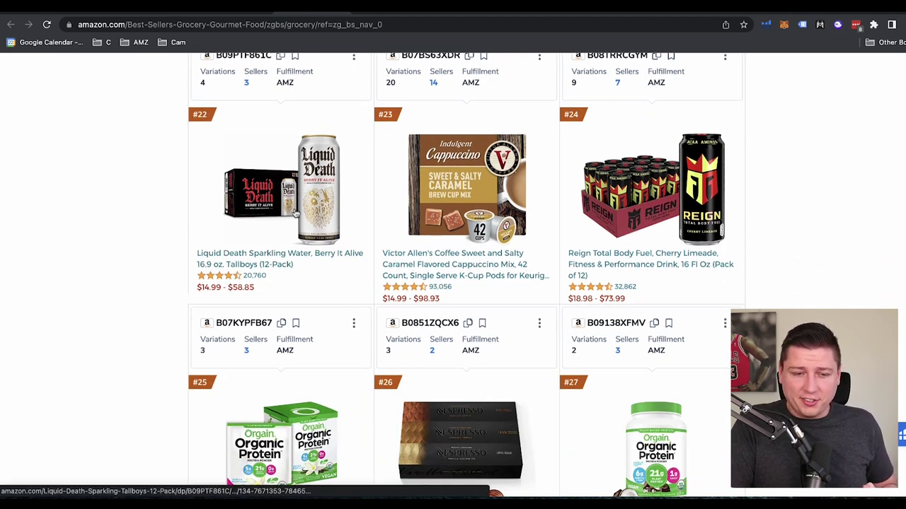
scroll(296, 214, down, 2)
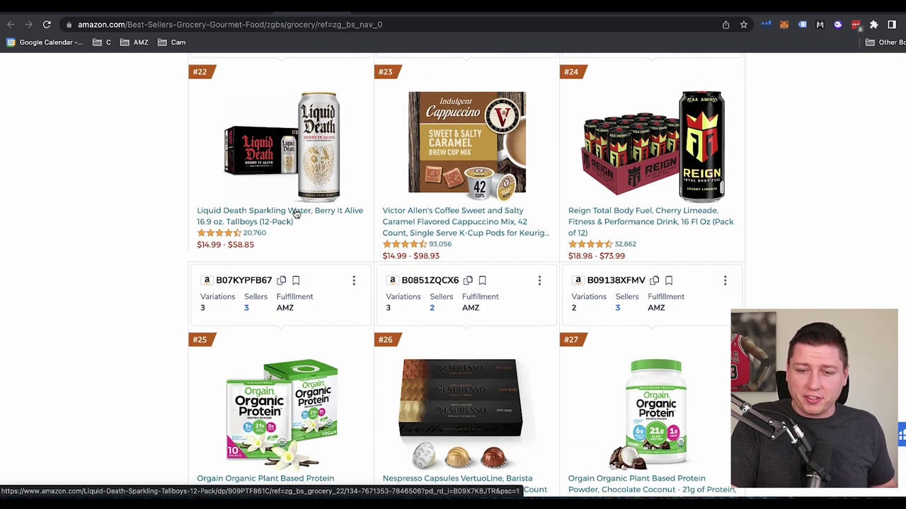
scroll(295, 214, down, 1)
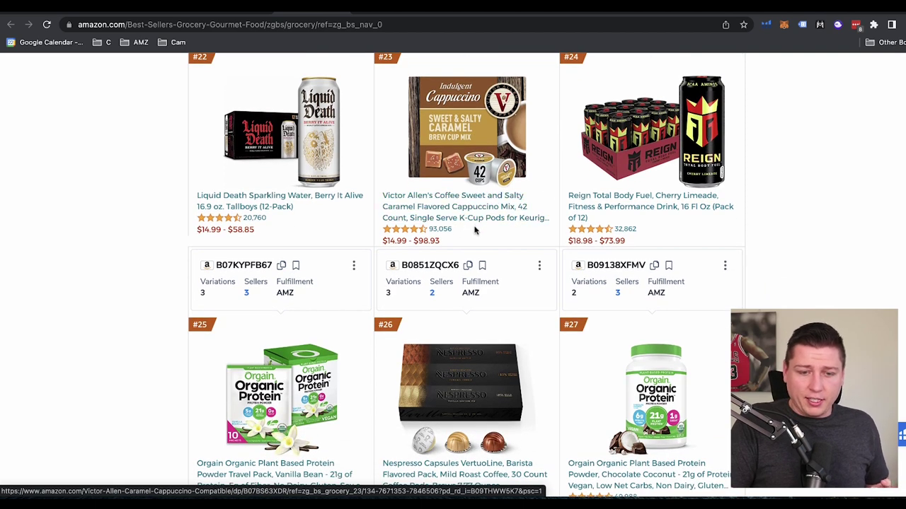
- Examine ranks 25 to 50 of the Grocery & Gourmet Food best sellers for product ideas
scroll(475, 230, down, 5)
scroll(475, 230, down, 2)
scroll(495, 293, down, 5)
scroll(498, 292, up, 1)
scroll(498, 293, down, 4)
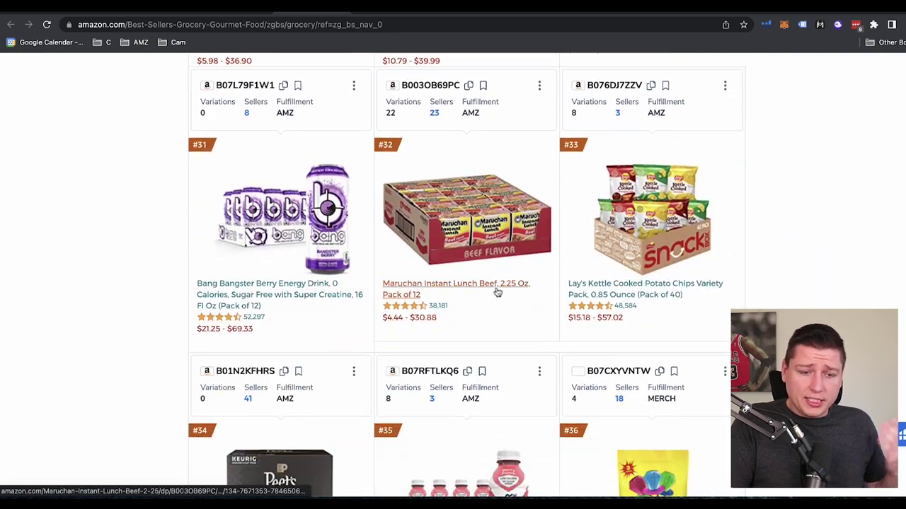
scroll(498, 293, down, 3)
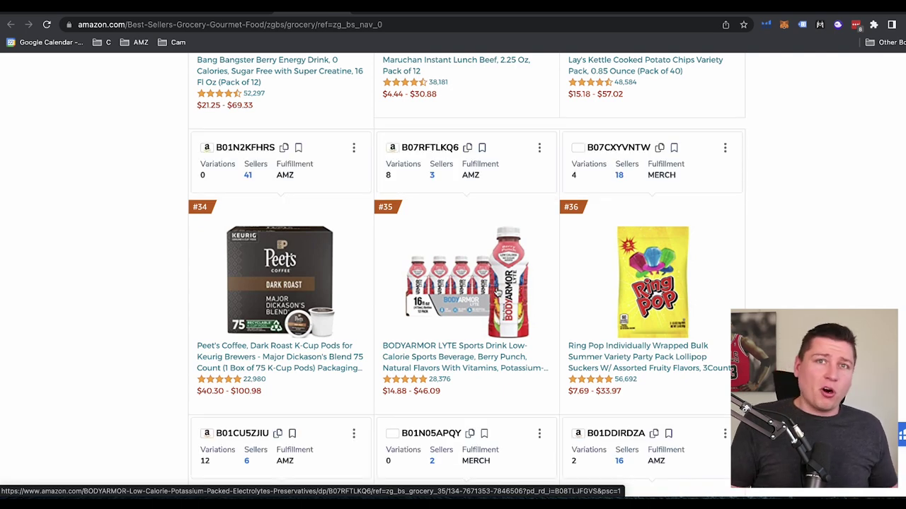
scroll(497, 293, down, 9)
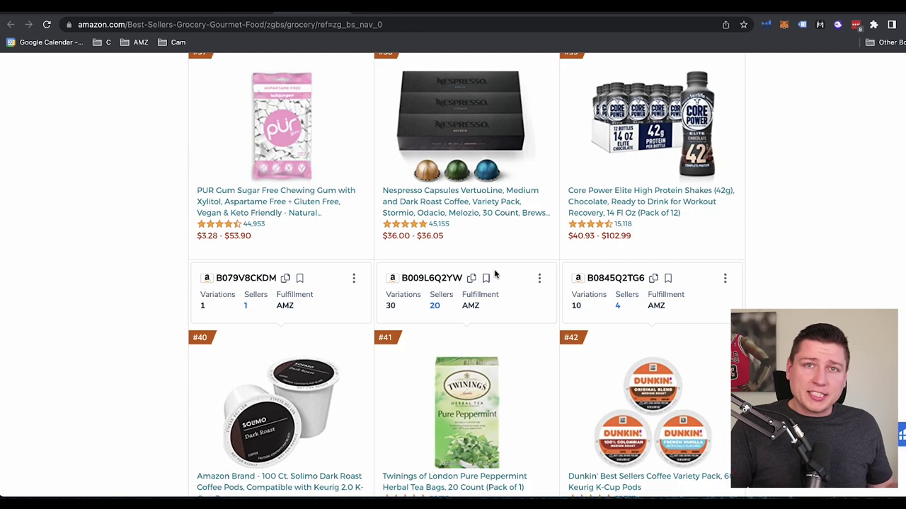
scroll(496, 275, down, 2)
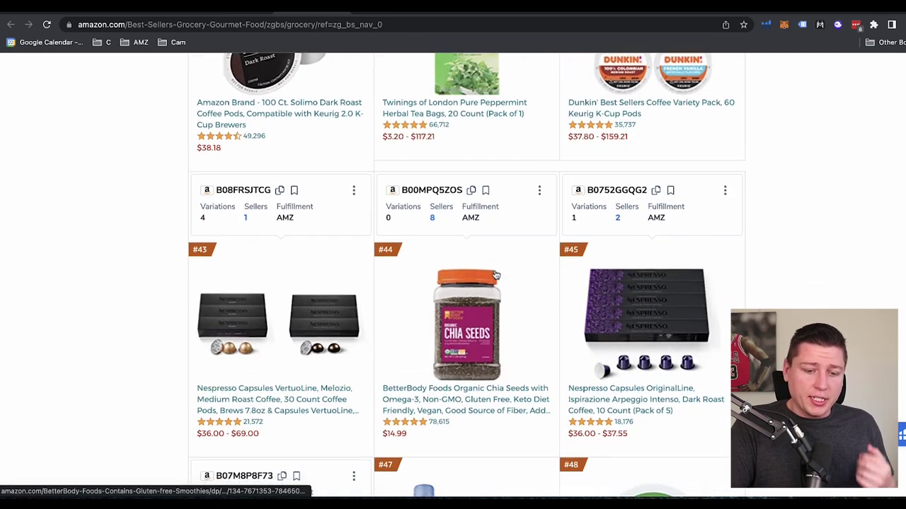
scroll(496, 275, down, 3)
scroll(496, 276, up, 1)
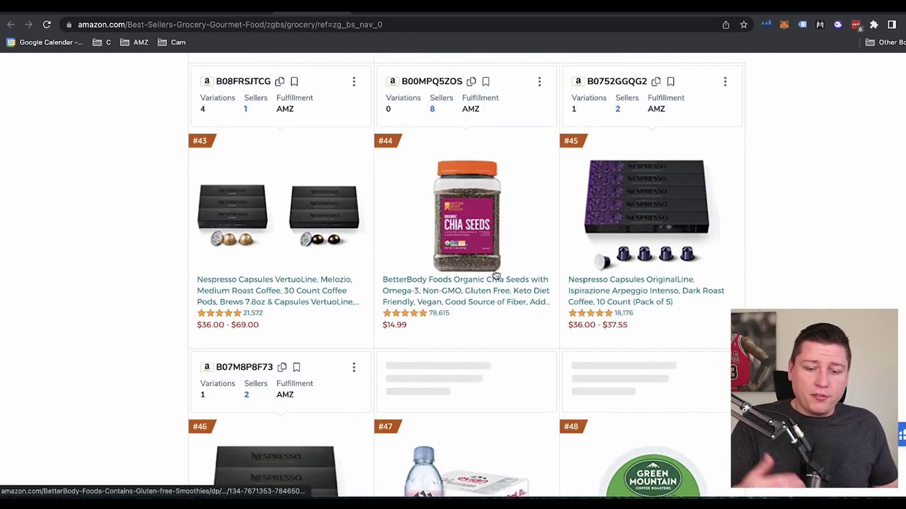
scroll(496, 275, down, 4)
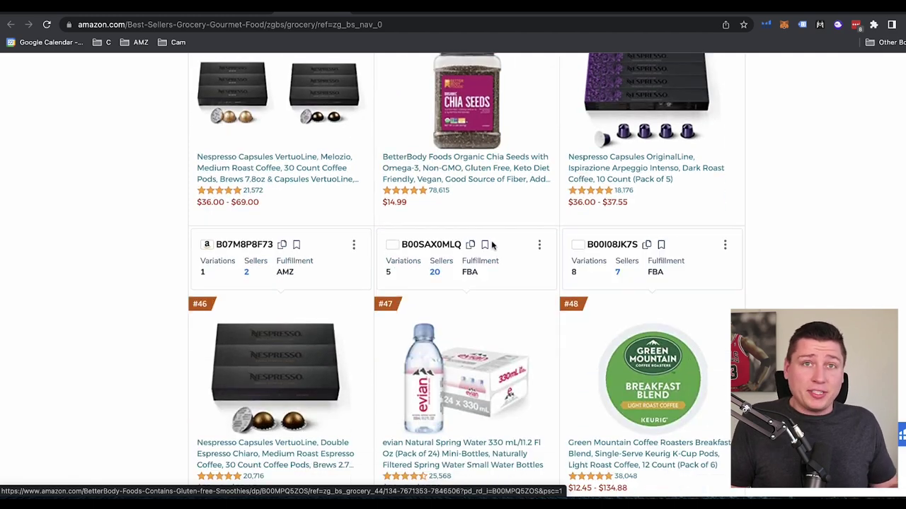
scroll(493, 245, down, 2)
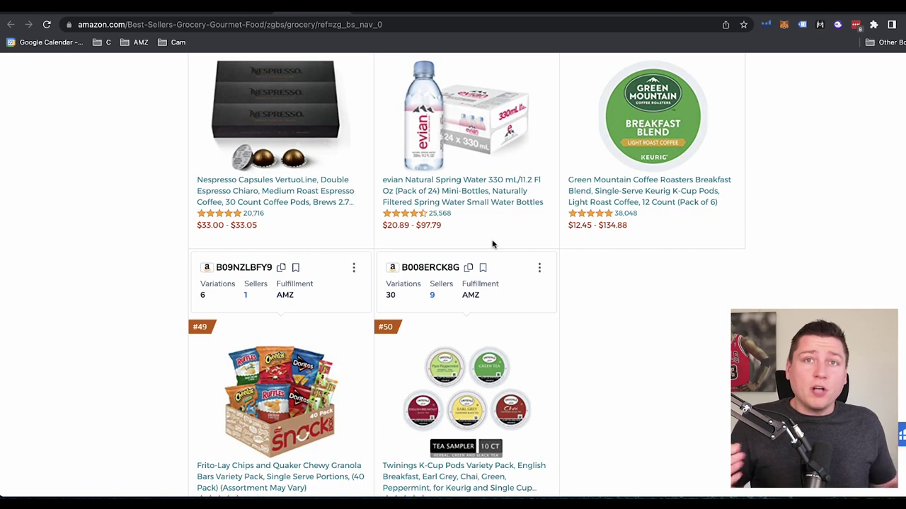
scroll(493, 244, down, 3)
- Open the second page of the Grocery & Gourmet Food best sellers and examine ranks 51 to 62
click(568, 375)
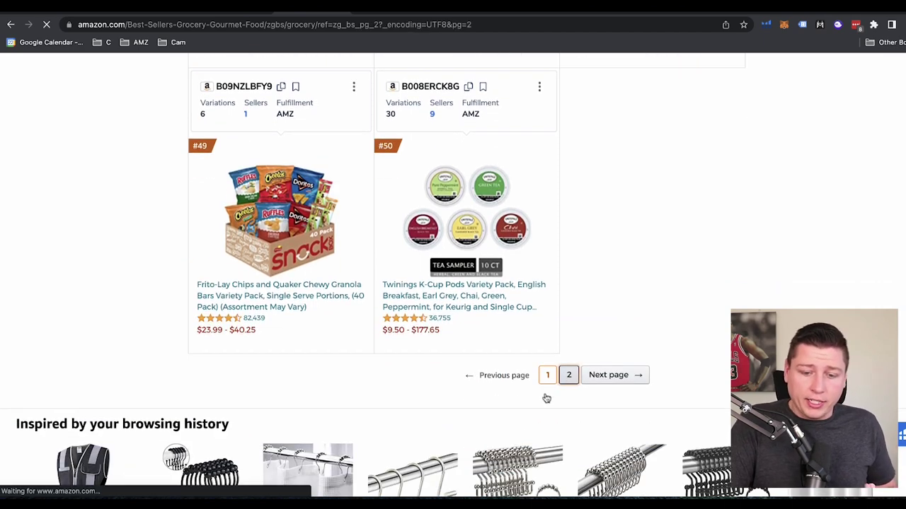
scroll(518, 410, down, 2)
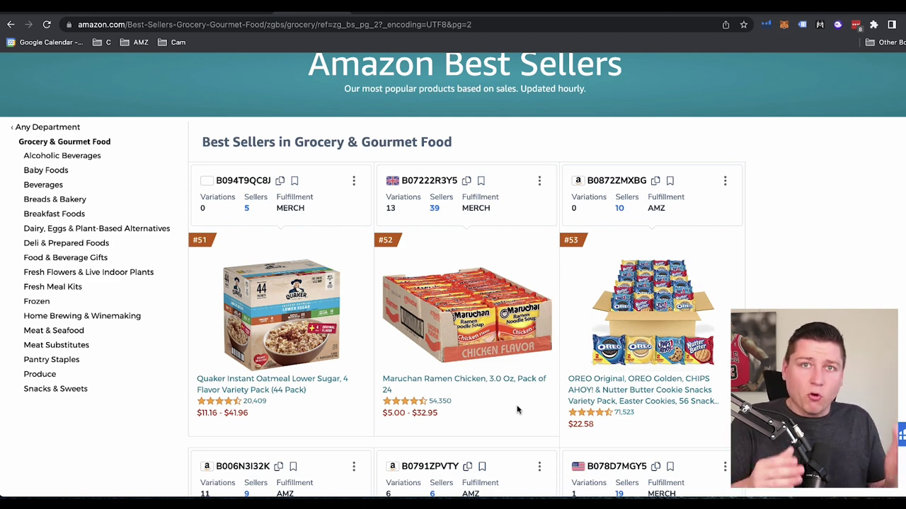
scroll(516, 410, down, 4)
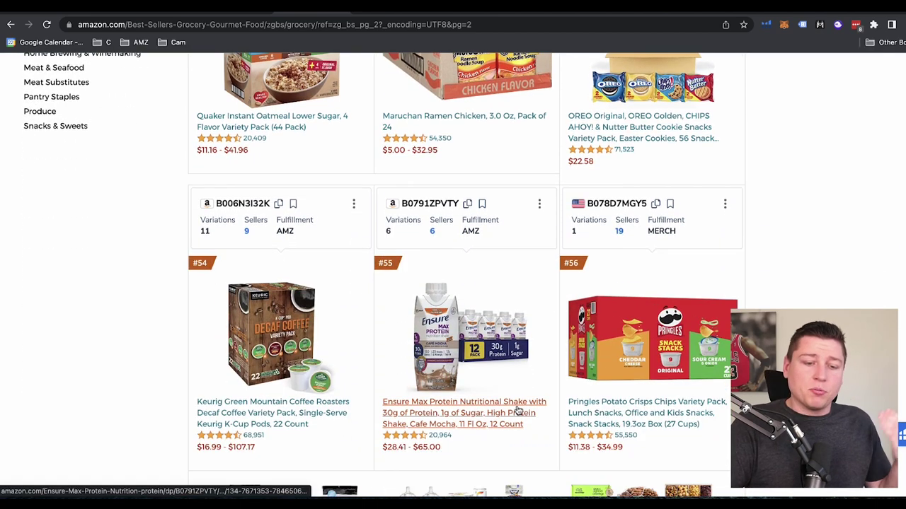
scroll(518, 410, down, 2)
scroll(518, 410, down, 6)
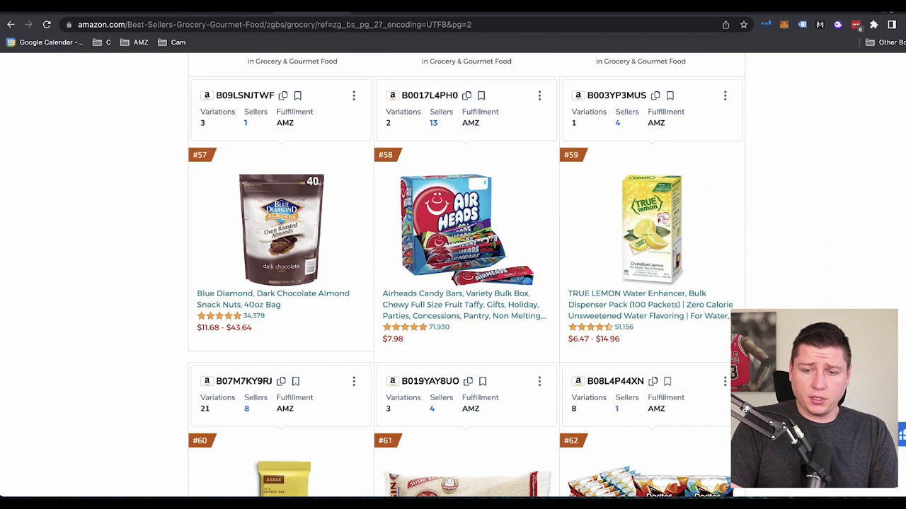
- Open Google in a new browser tab and search for "new food trends"
key(ctrl+t)
text(go)
key(Return)
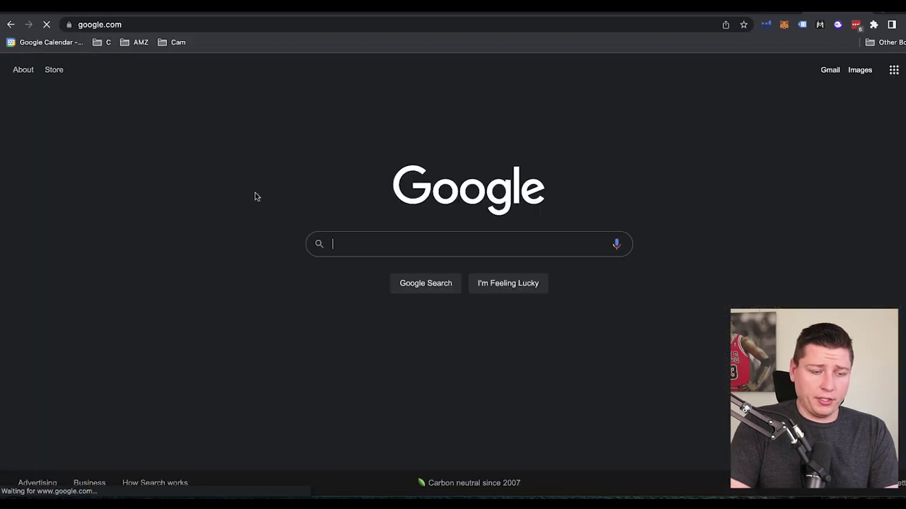
text(new food tr)
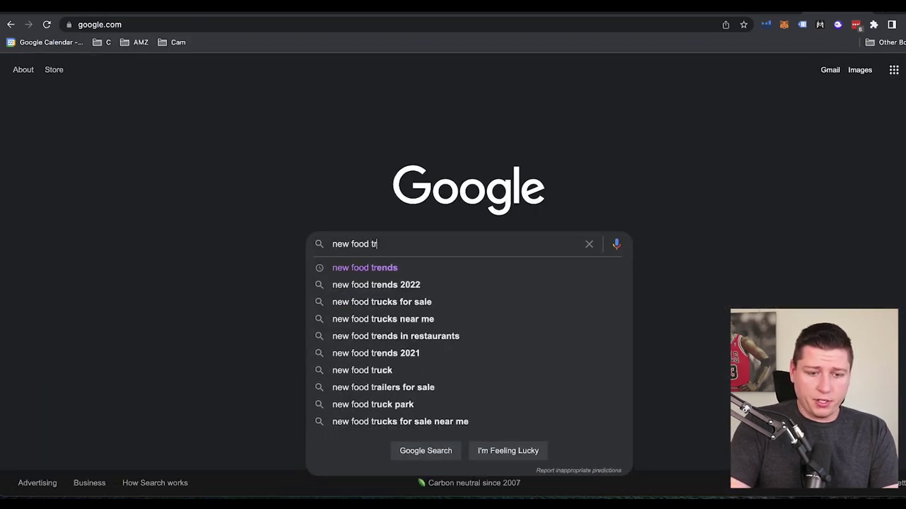
text(ends)
key(Return)
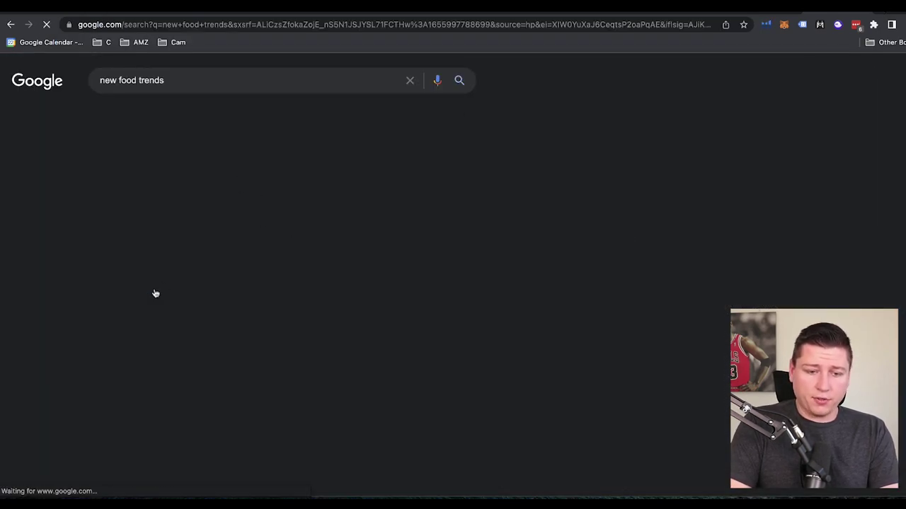
- Look through the food trend search results and open TouchBistro's "10 Hottest Food Trends | 2022 Trends" article
scroll(187, 320, down, 2)
scroll(187, 315, down, 4)
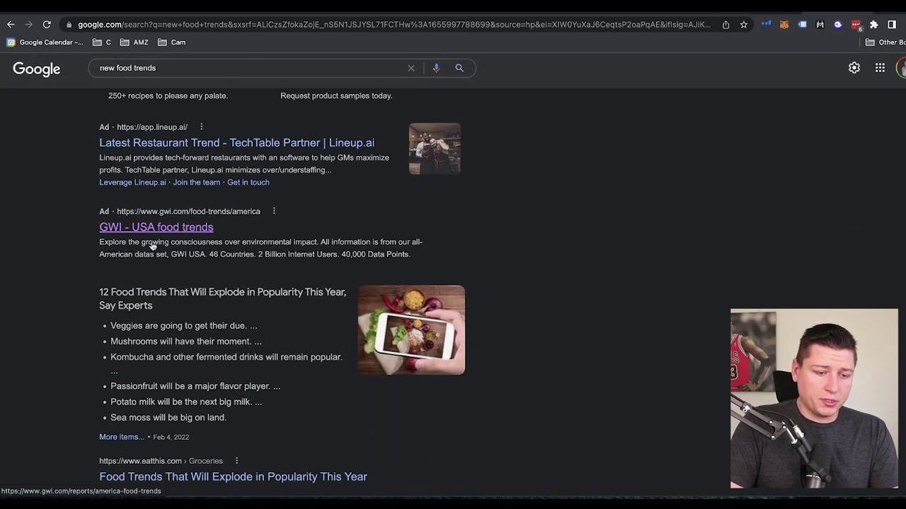
scroll(188, 259, up, 1)
scroll(189, 155, up, 1)
scroll(190, 156, down, 2)
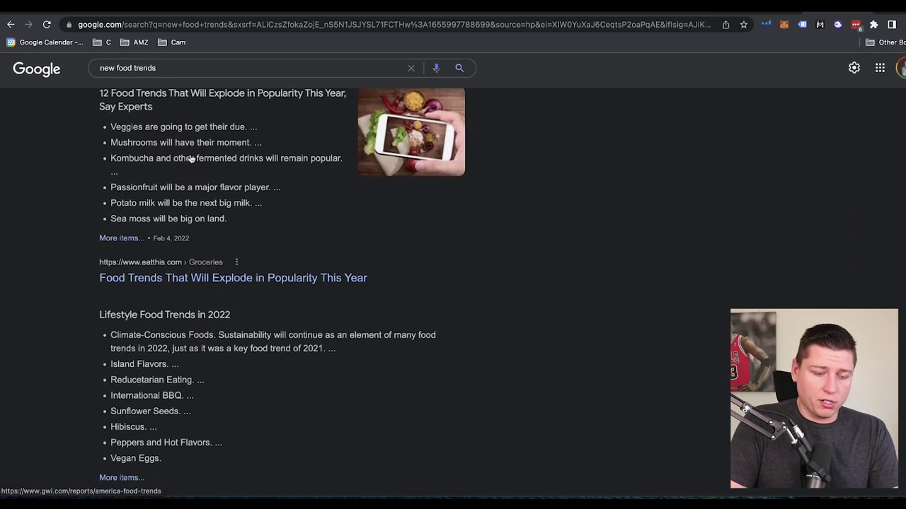
scroll(191, 158, down, 2)
scroll(171, 342, down, 3)
click(177, 330)
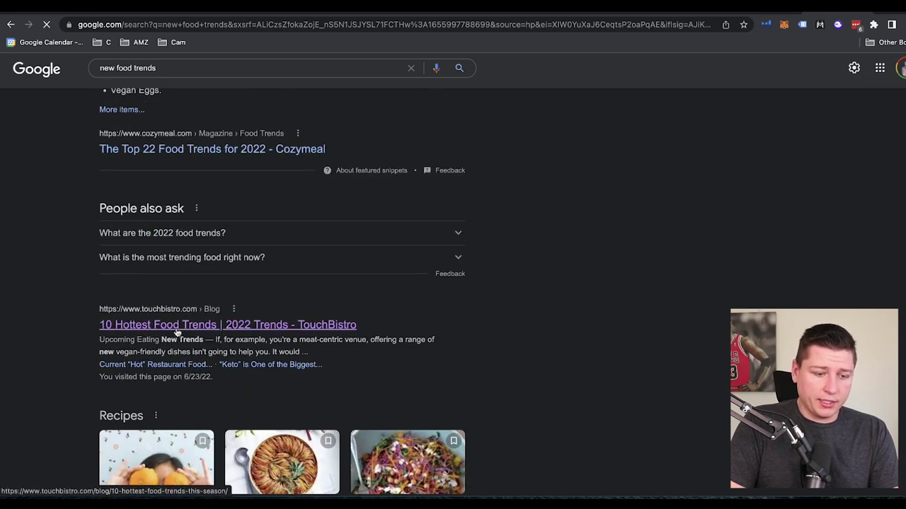
- Dismiss the 2022 Restaurant Industry Report pop-up and go to the article's section on 10 current "hot" restaurant food trends
scroll(397, 386, down, 5)
scroll(397, 385, down, 1)
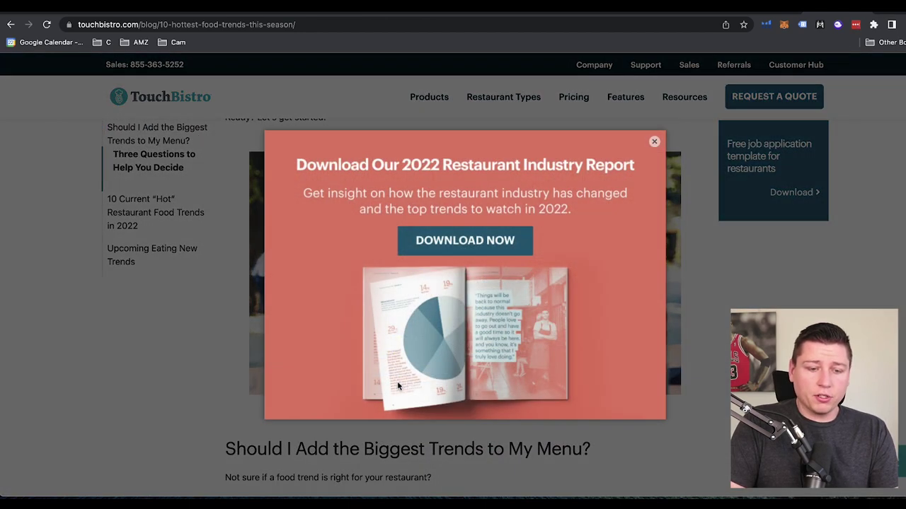
click(654, 142)
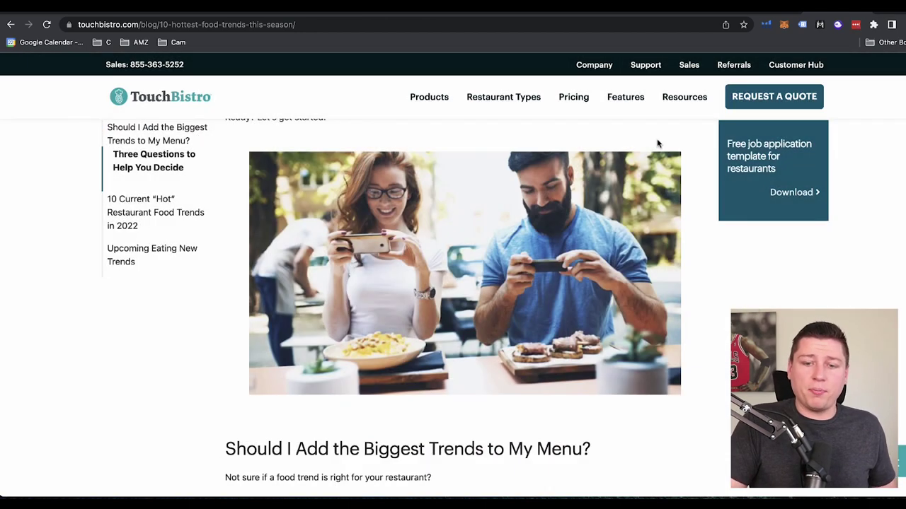
scroll(657, 143, down, 5)
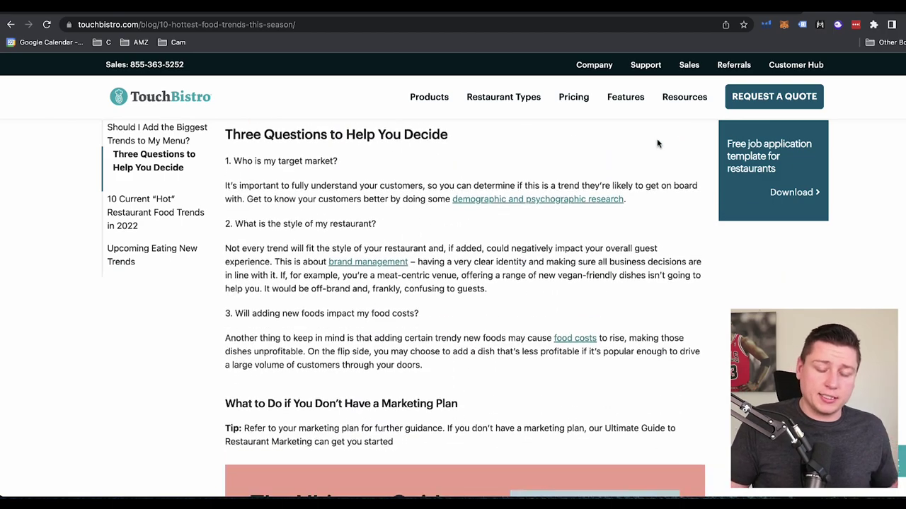
scroll(657, 144, up, 1)
scroll(656, 144, down, 6)
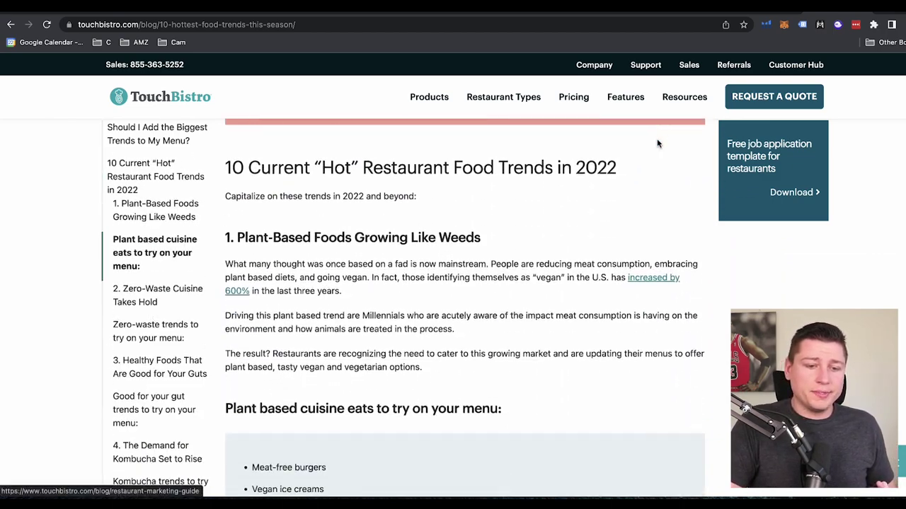
- Examine the article's first trend, plant-based foods, and its suggested menu items for product ideas
scroll(657, 144, down, 1)
drag(236, 208, 491, 215)
scroll(491, 215, down, 4)
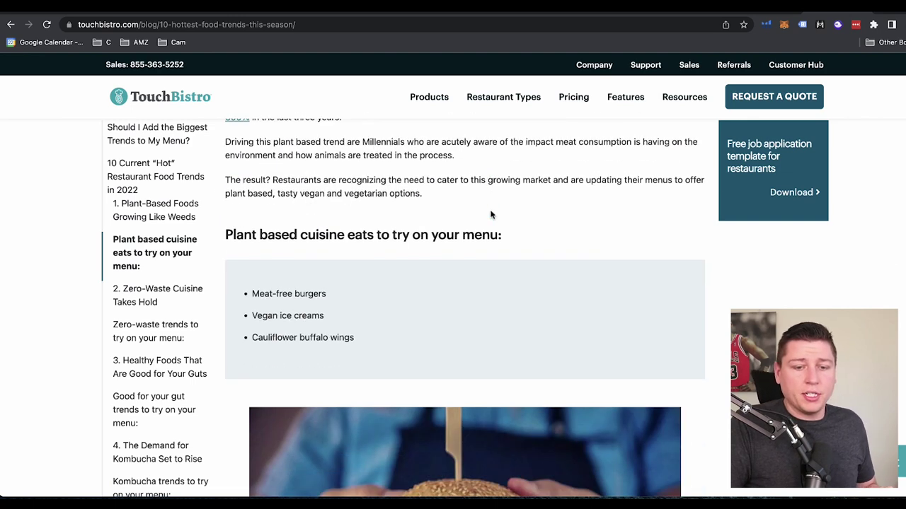
scroll(491, 214, down, 1)
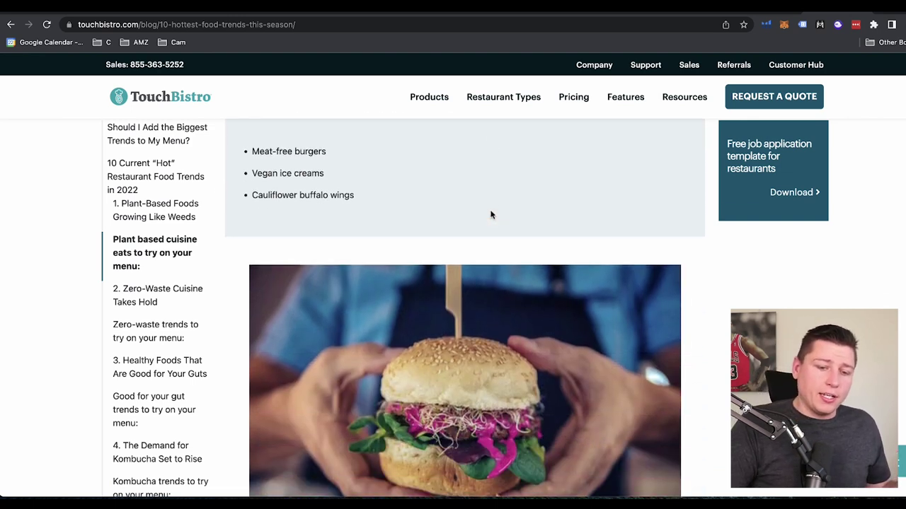
scroll(491, 214, up, 6)
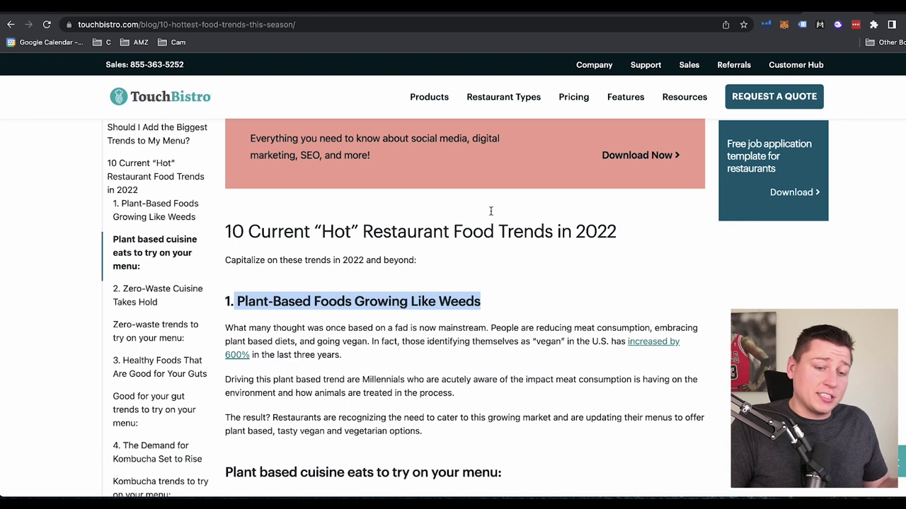
scroll(491, 212, down, 1)
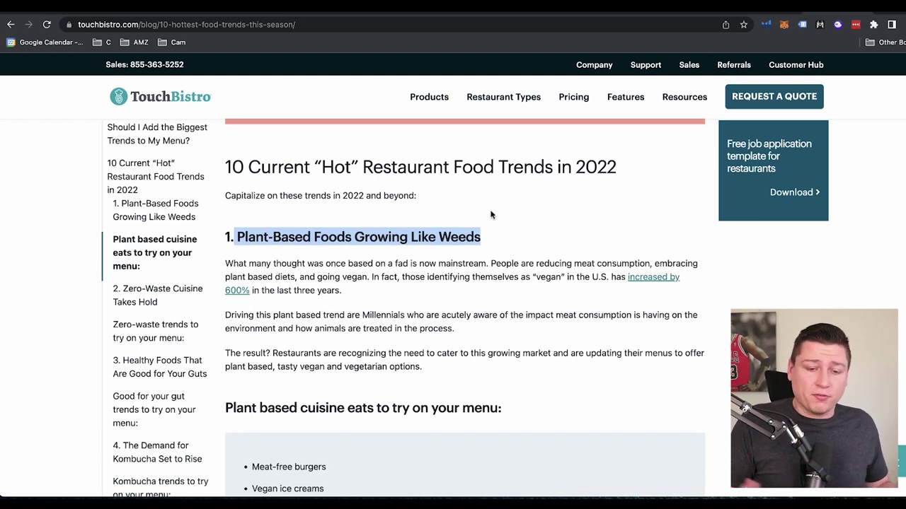
scroll(491, 214, down, 4)
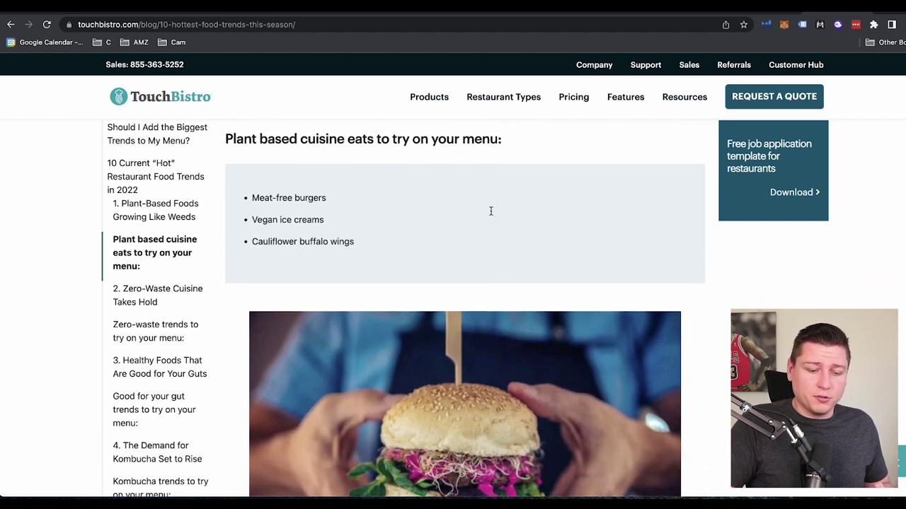
scroll(491, 214, down, 2)
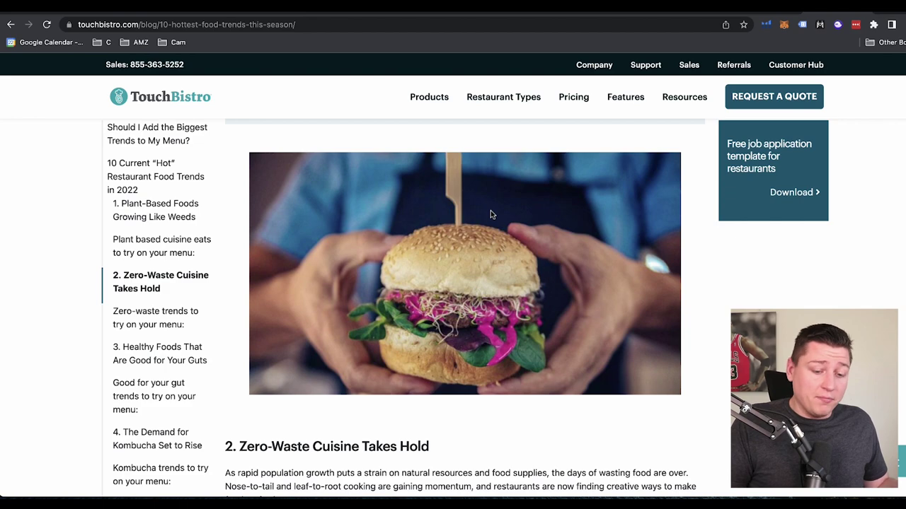
scroll(490, 210, up, 6)
triple_click(492, 215)
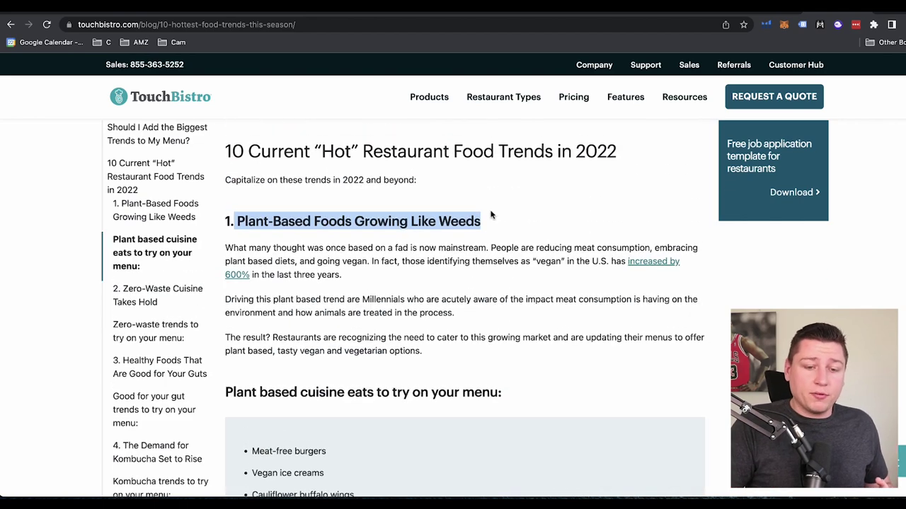
click(227, 219)
drag(223, 220, 535, 340)
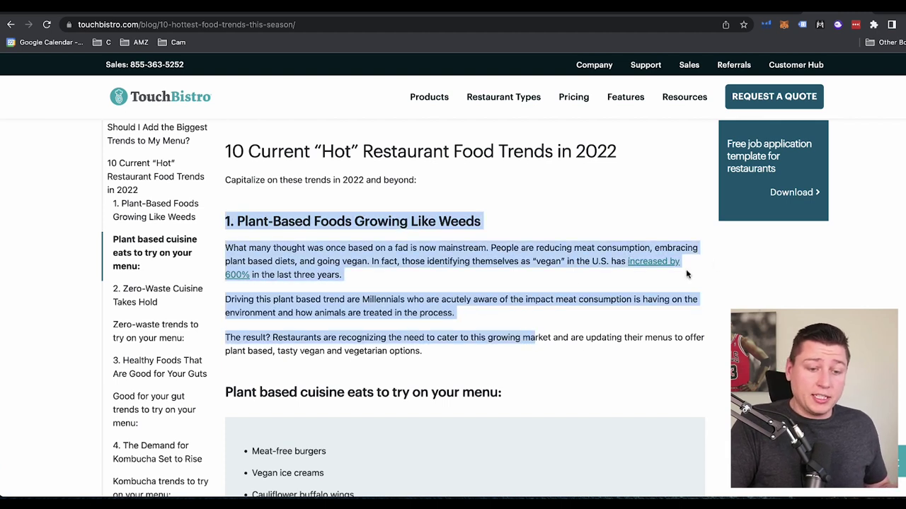
scroll(342, 283, down, 3)
click(341, 280)
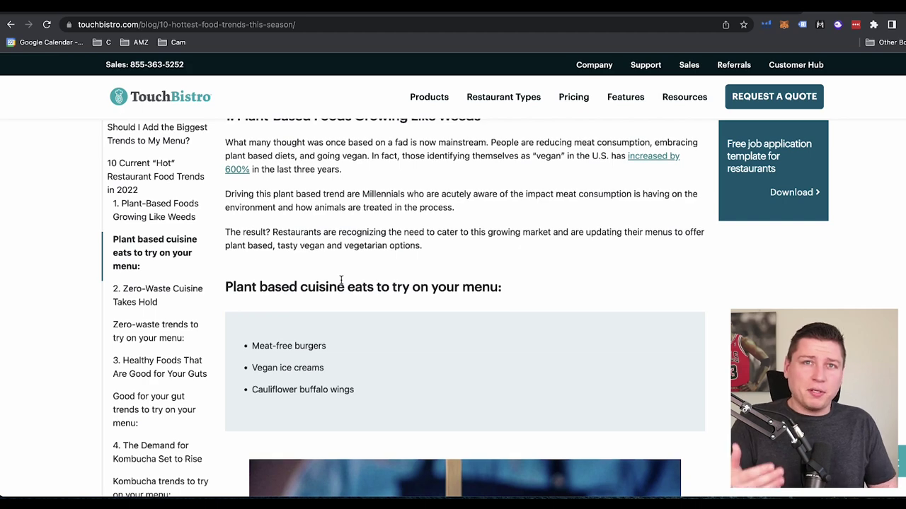
scroll(341, 280, down, 3)
scroll(341, 281, down, 2)
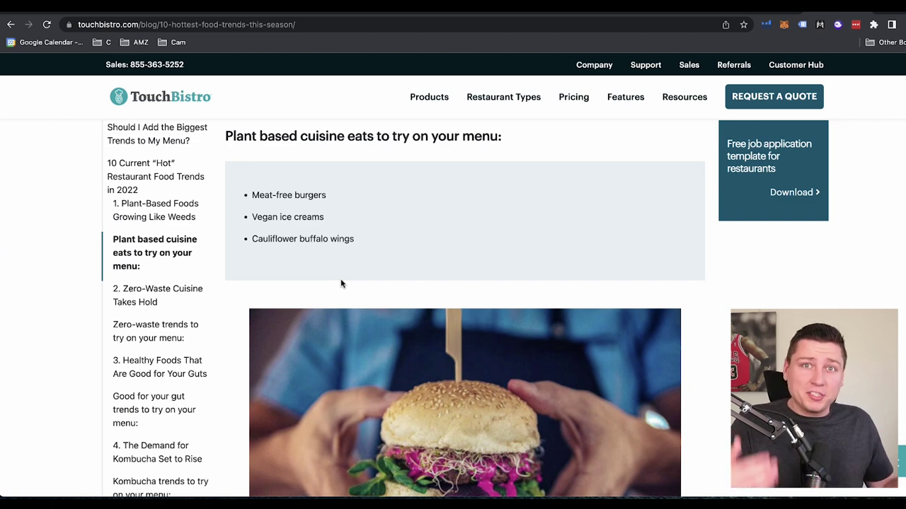
- Examine the second trend, zero-waste cuisine, including its description and suggested menu ideas
scroll(341, 283, down, 5)
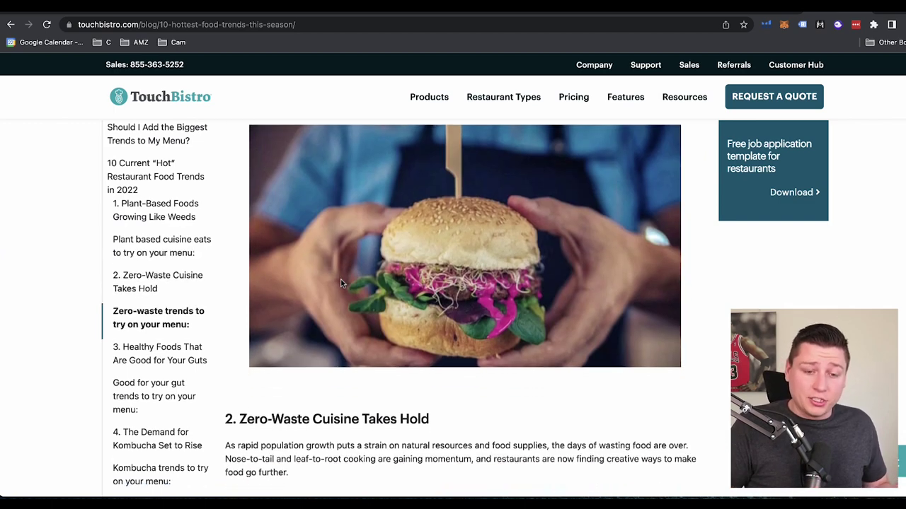
scroll(341, 283, down, 5)
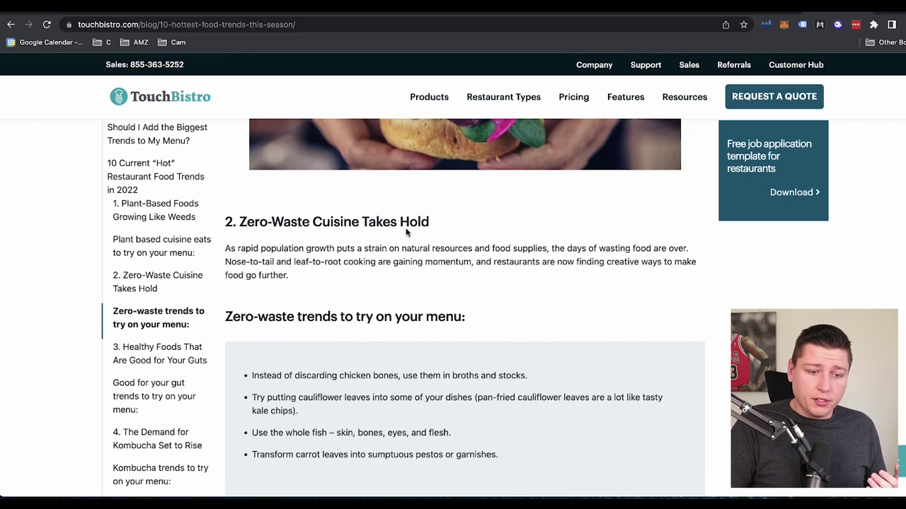
scroll(340, 283, down, 1)
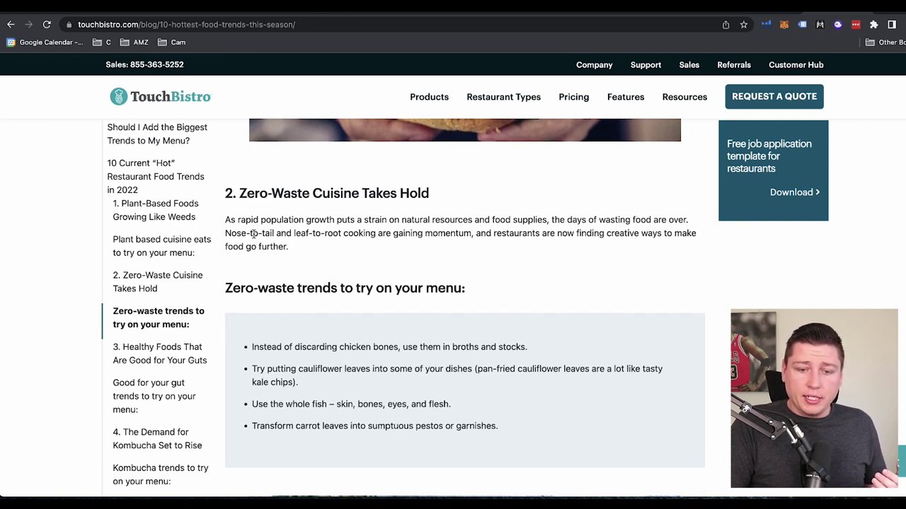
drag(227, 232, 389, 235)
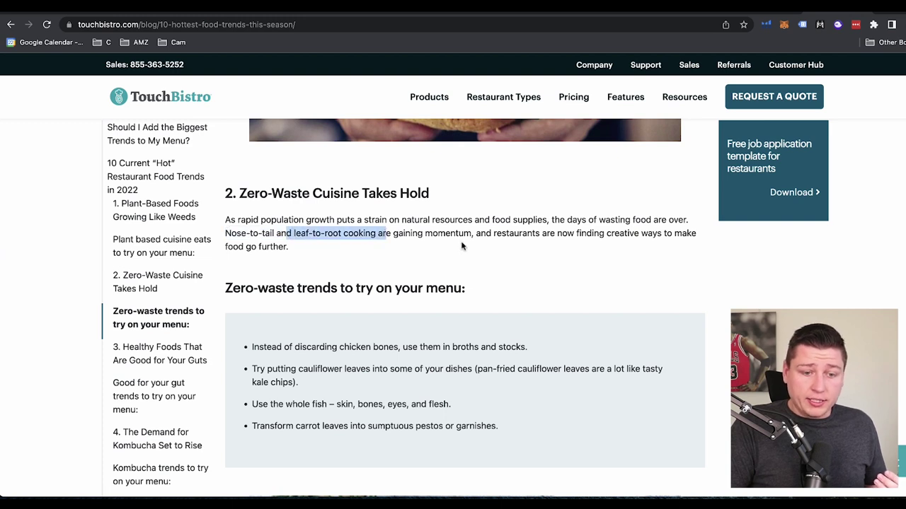
drag(473, 233, 449, 269)
scroll(377, 284, down, 1)
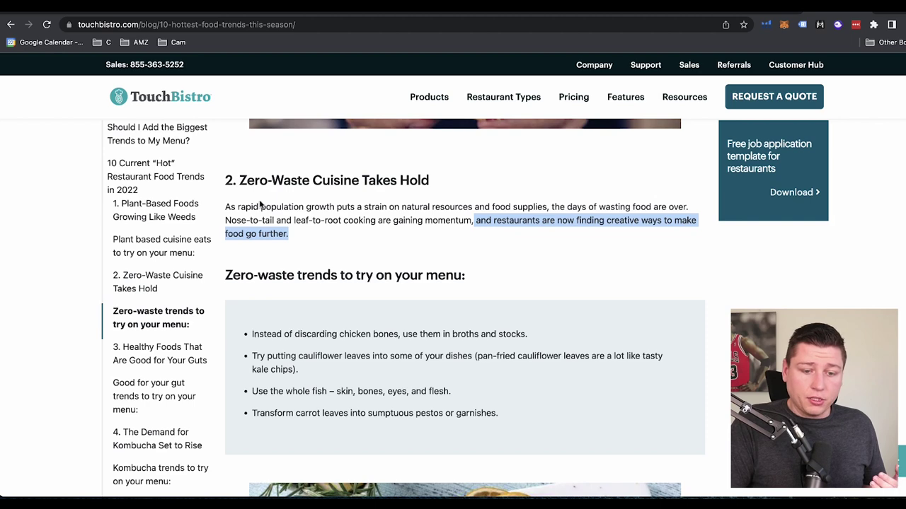
scroll(319, 180, down, 3)
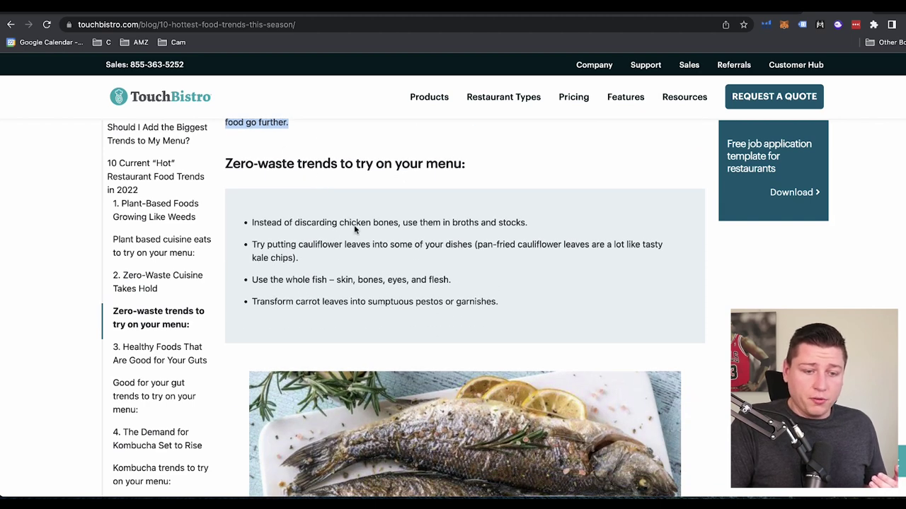
scroll(332, 232, down, 1)
scroll(333, 165, up, 2)
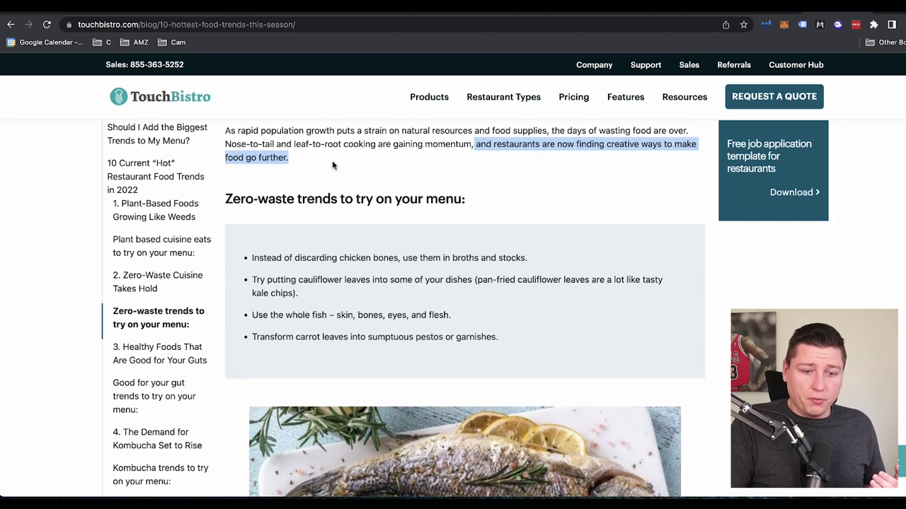
scroll(333, 164, down, 1)
scroll(322, 191, down, 3)
scroll(323, 192, up, 7)
scroll(322, 192, down, 4)
scroll(323, 192, up, 1)
- Examine the third and fourth trends, gut-healthy foods and kombucha, for product ideas
scroll(323, 192, down, 5)
scroll(314, 282, down, 5)
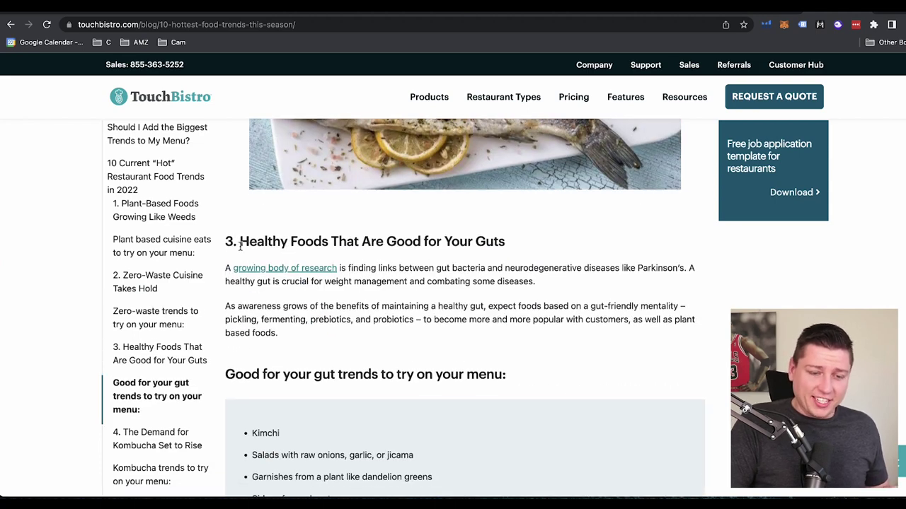
mouse_move(238, 241)
mouse_down()
mouse_move(425, 240)
mouse_move(490, 251)
mouse_up()
scroll(420, 307, down, 1)
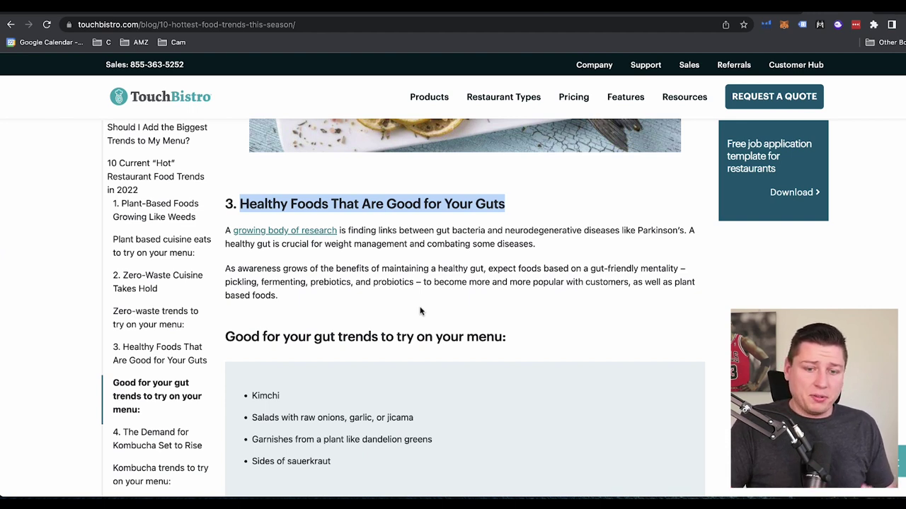
click(276, 283)
drag(223, 282, 271, 282)
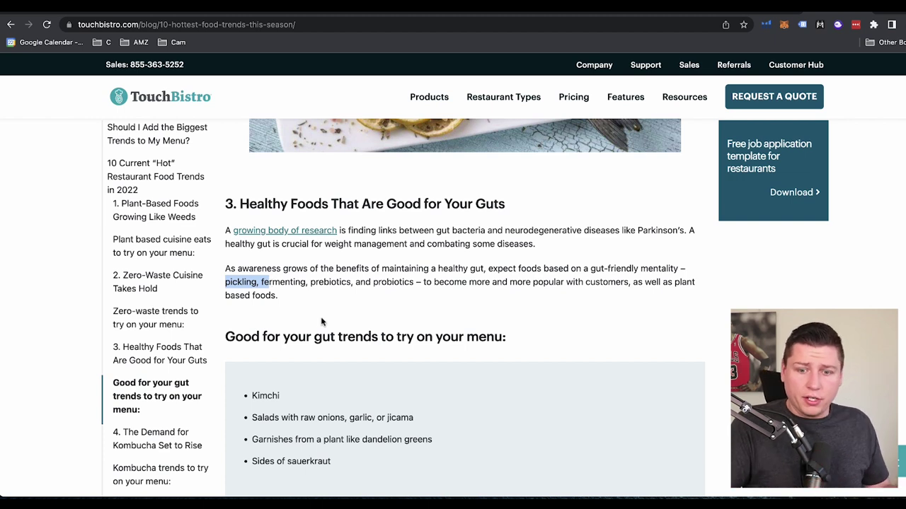
scroll(321, 322, down, 1)
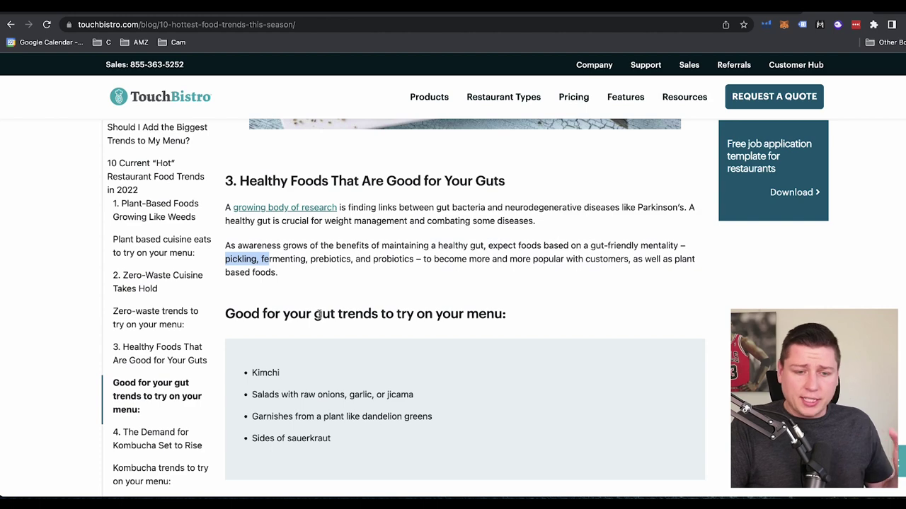
scroll(318, 314, down, 6)
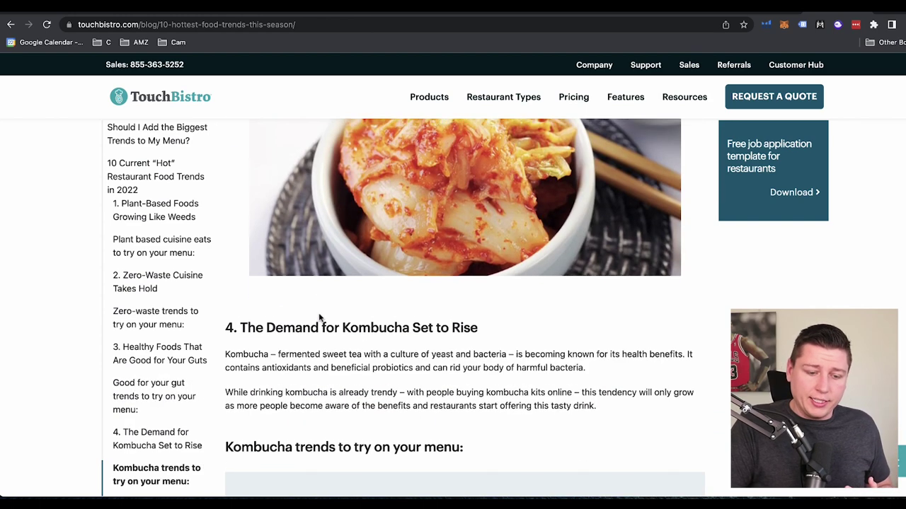
scroll(319, 318, down, 1)
scroll(399, 313, down, 1)
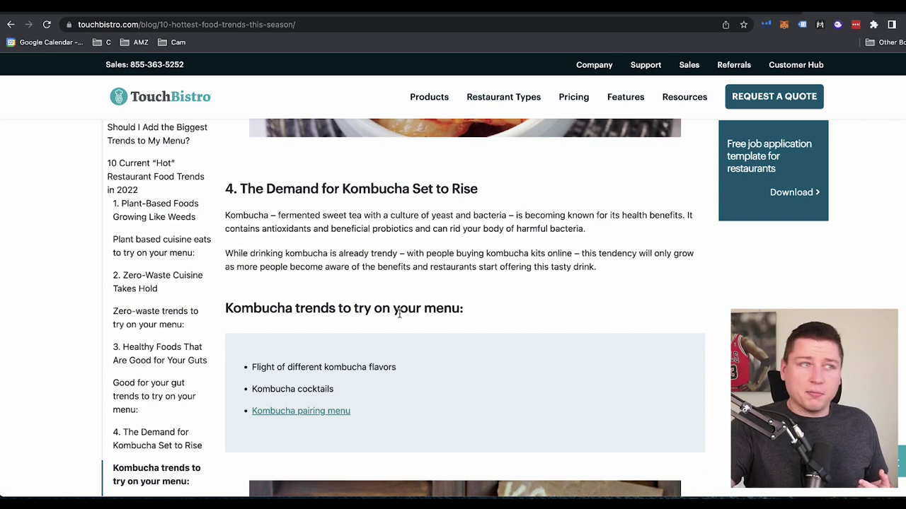
- Examine the fifth trend, superfood powders, and highlight "Turmeric latte" among its menu suggestions
scroll(399, 313, down, 8)
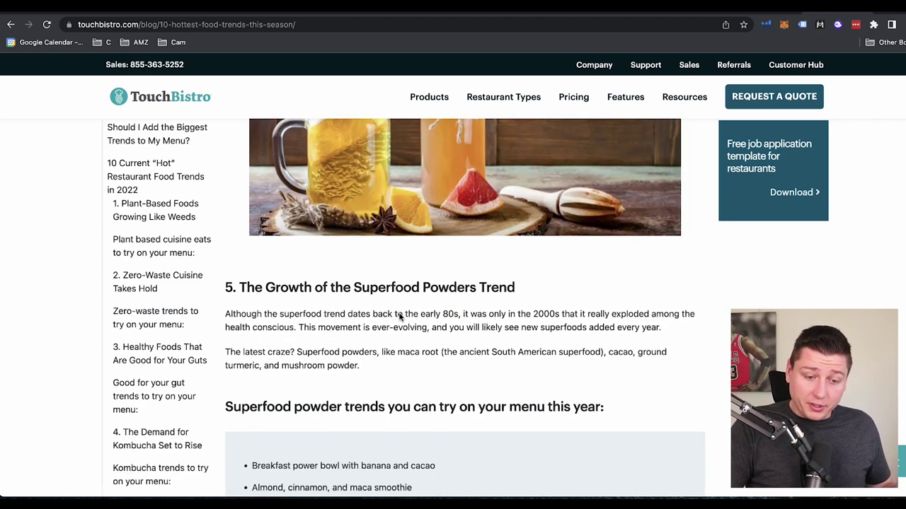
scroll(399, 314, down, 3)
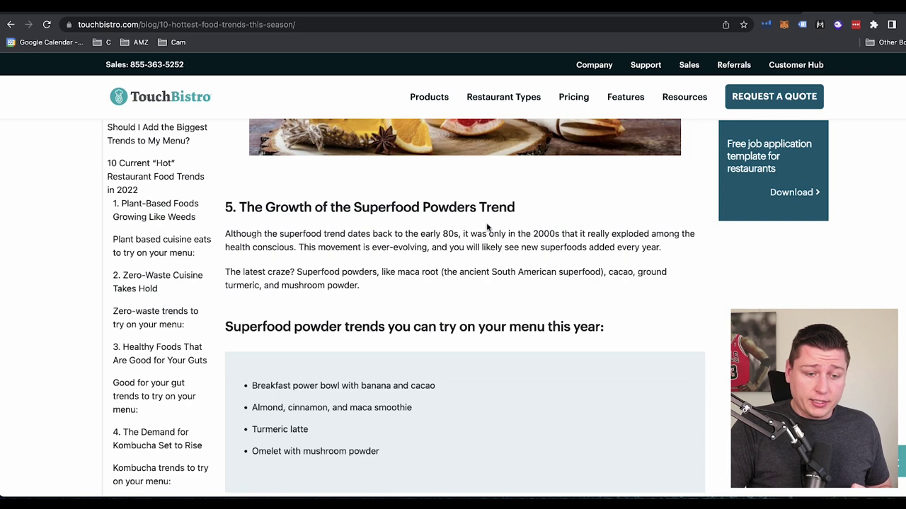
scroll(483, 217, down, 1)
scroll(489, 218, up, 2)
scroll(499, 219, down, 1)
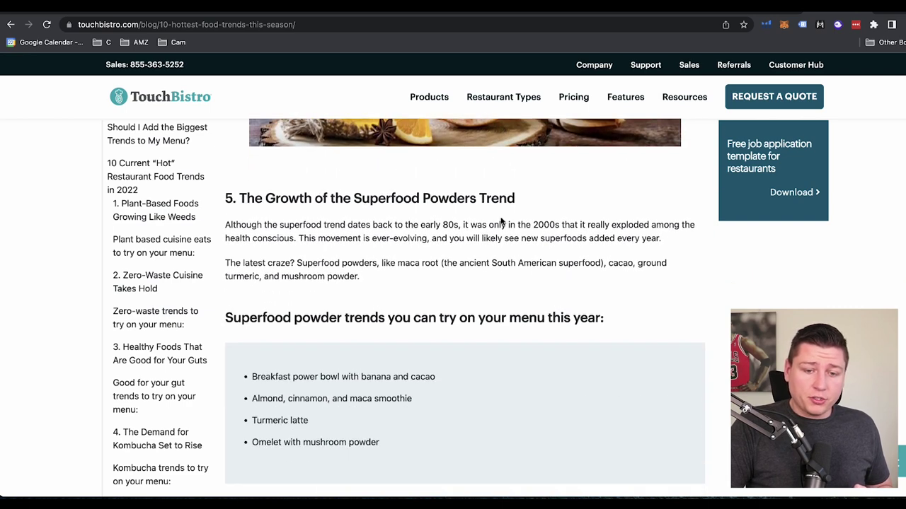
drag(225, 222, 407, 286)
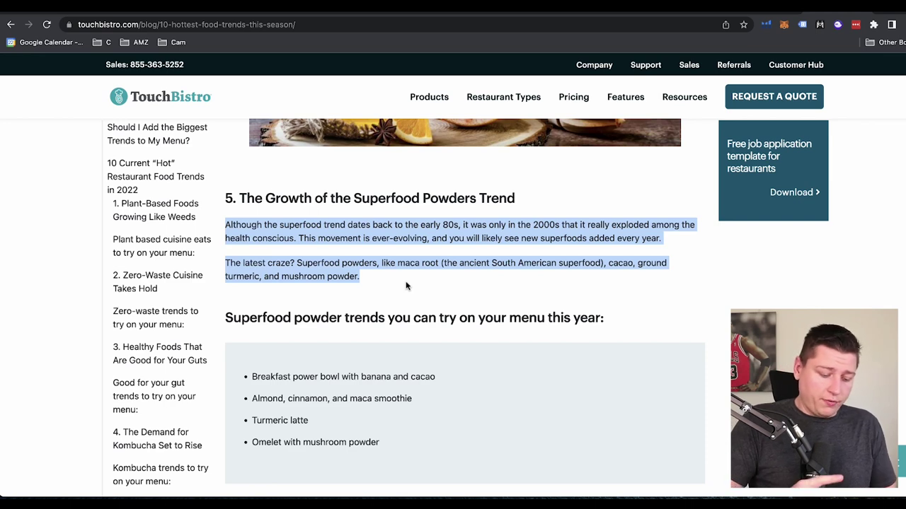
scroll(407, 286, up, 4)
scroll(406, 281, down, 4)
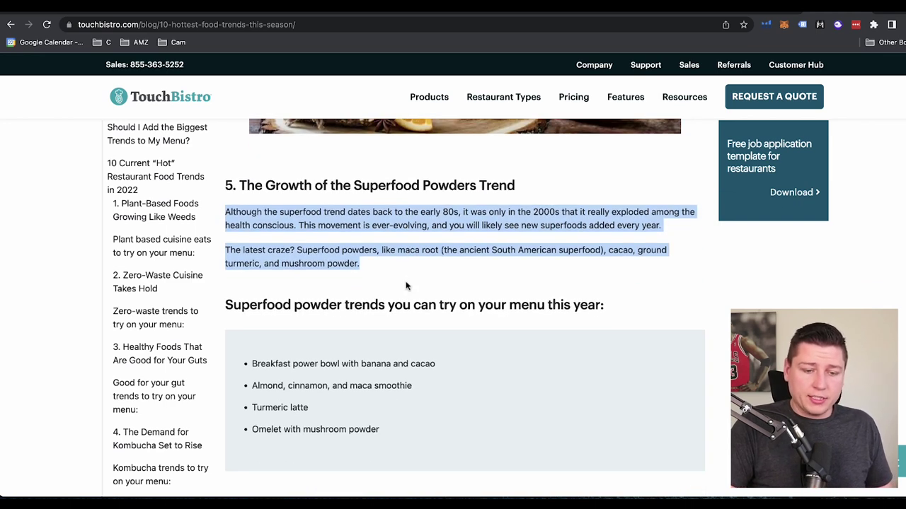
click(399, 278)
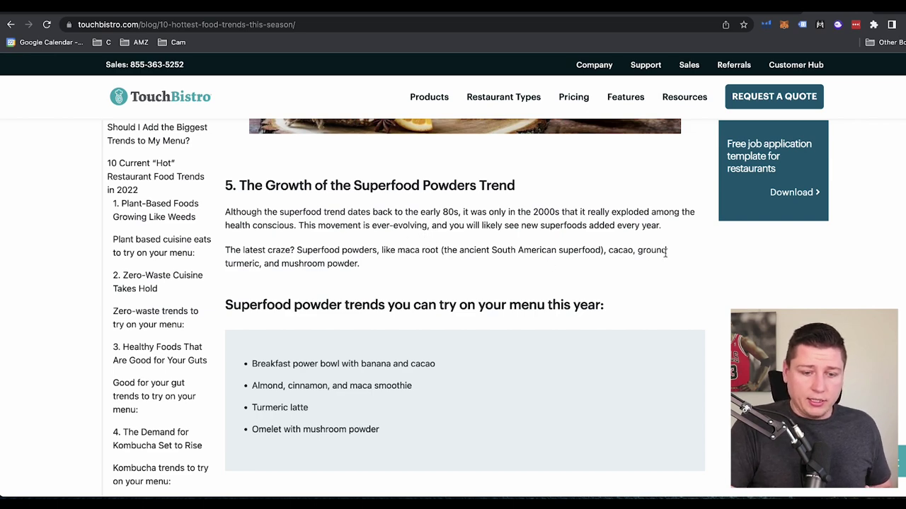
scroll(339, 274, down, 5)
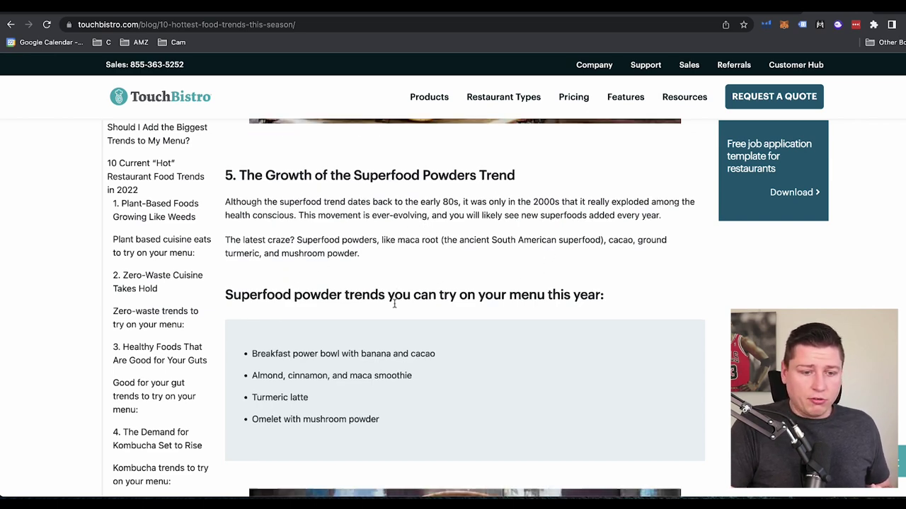
drag(247, 222, 314, 215)
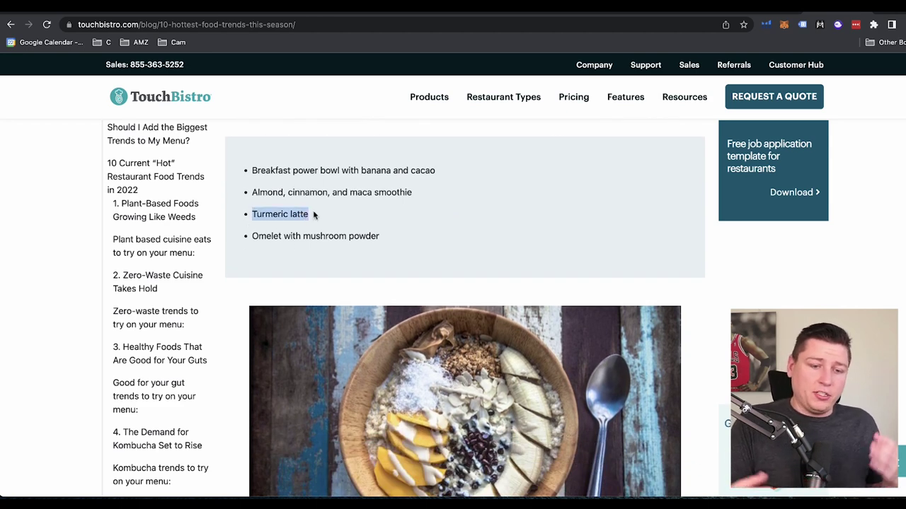
- Examine the article's sixth trend, keto, including its description and suggested menu ideas
scroll(314, 213, down, 3)
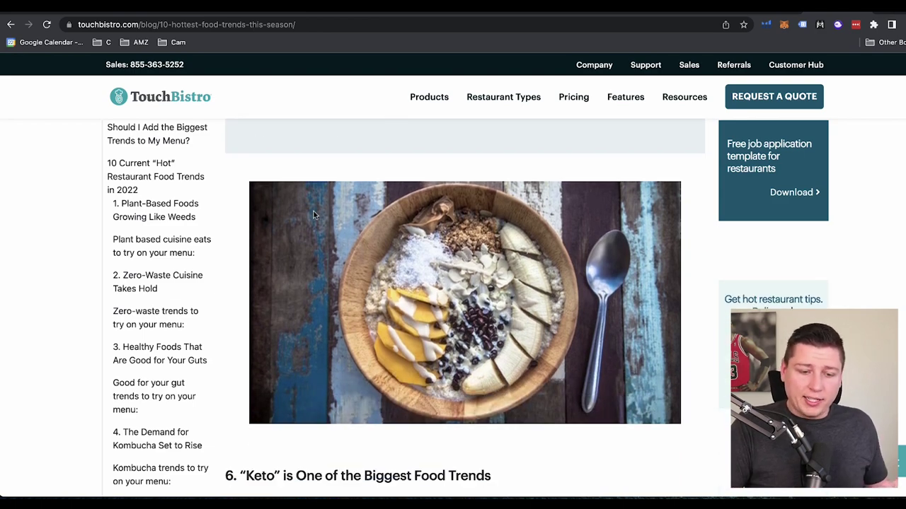
scroll(313, 214, down, 5)
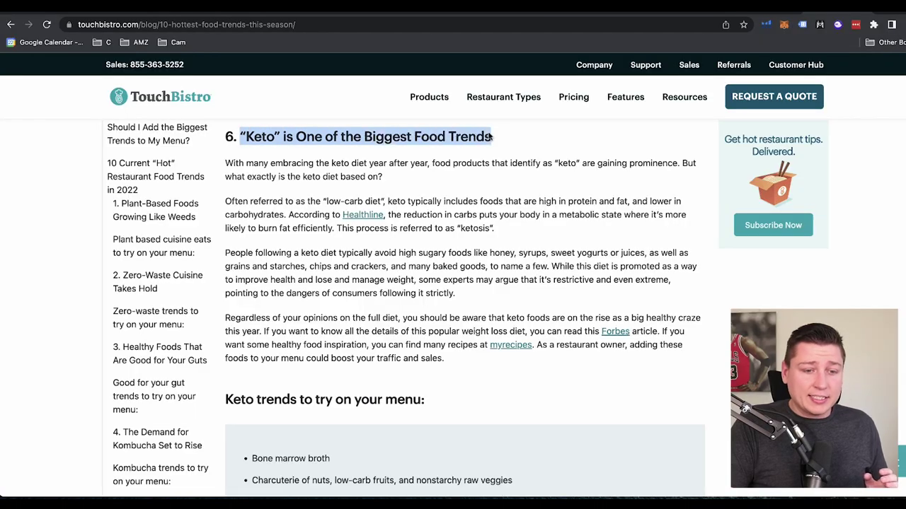
scroll(448, 280, down, 1)
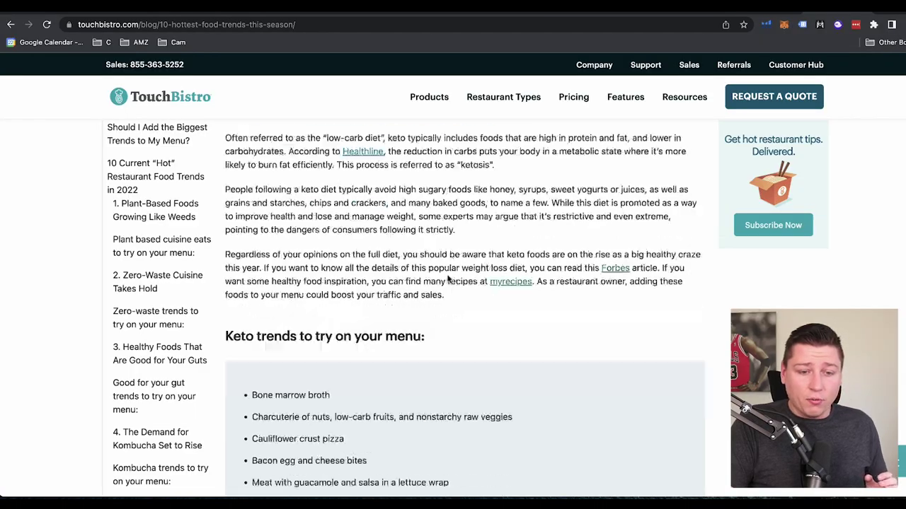
scroll(448, 280, down, 10)
- Examine the seventh trend, cold brew coffee, and its suggested menu items for product ideas
scroll(448, 280, up, 1)
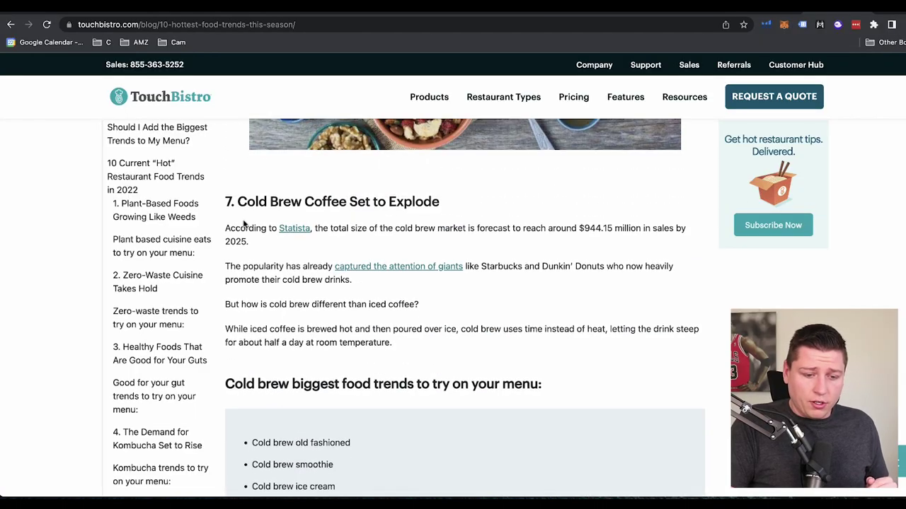
scroll(461, 212, down, 5)
scroll(461, 212, up, 4)
scroll(461, 212, up, 1)
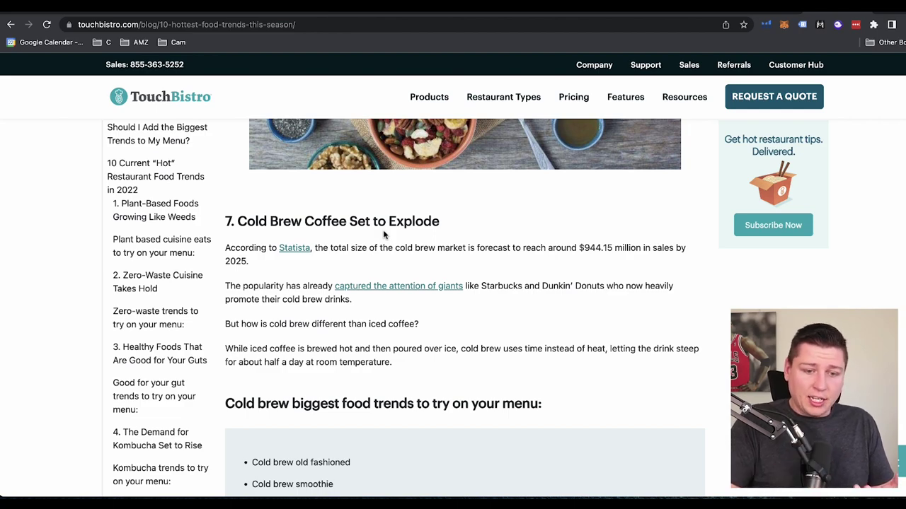
scroll(383, 235, down, 8)
scroll(383, 230, up, 2)
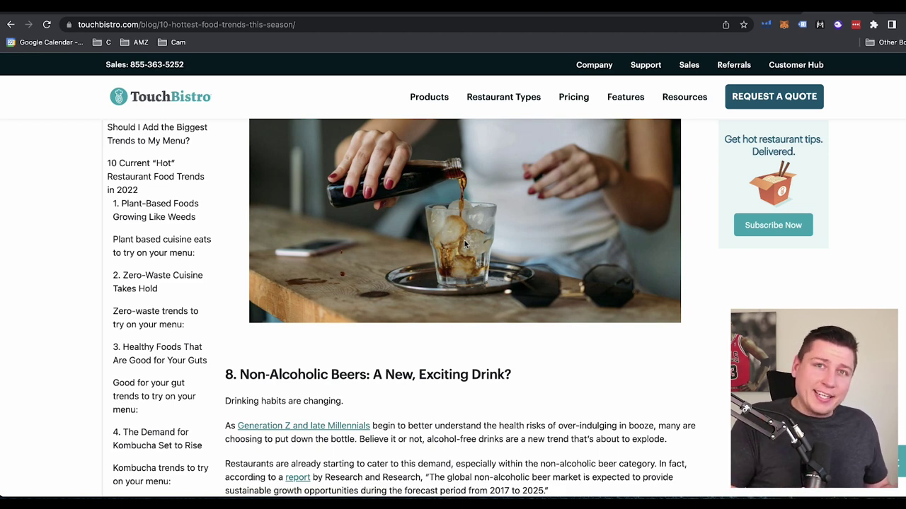
- Examine the eighth trend, non-alcoholic beers, and highlight the beginning of its heading
scroll(465, 244, down, 2)
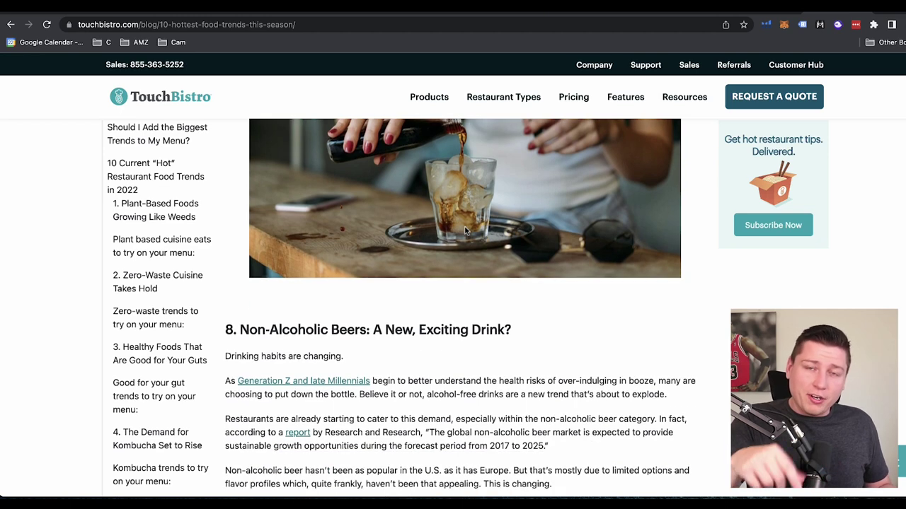
scroll(465, 231, down, 2)
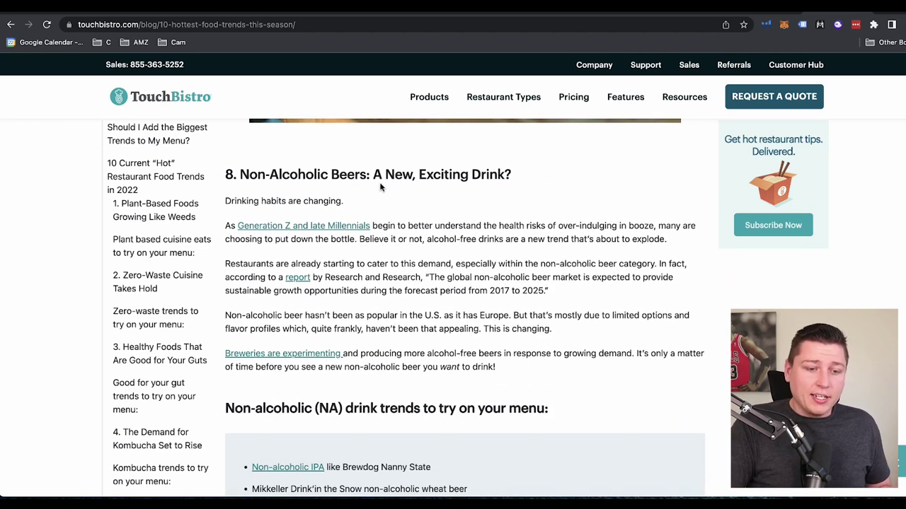
drag(242, 175, 385, 171)
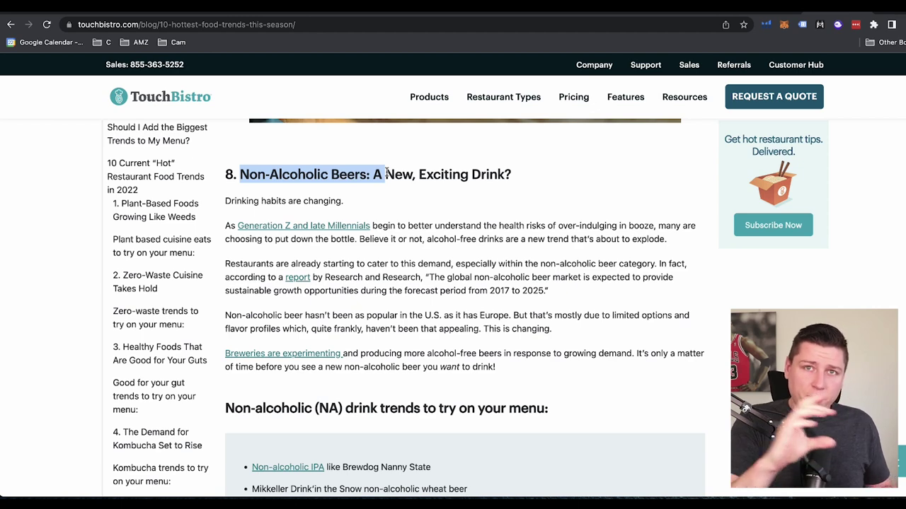
scroll(432, 366, down, 8)
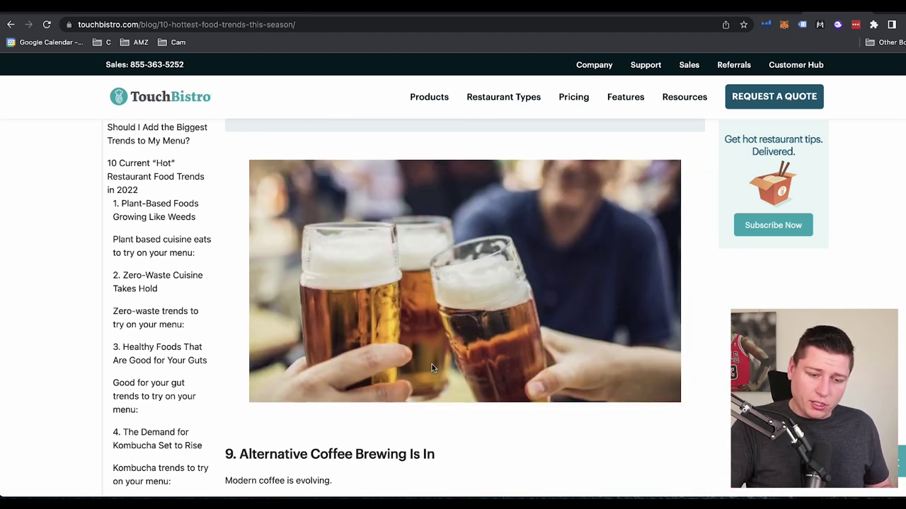
- Highlight the heading of the ninth trend, alternative coffee brewing, and read its description
scroll(432, 368, down, 2)
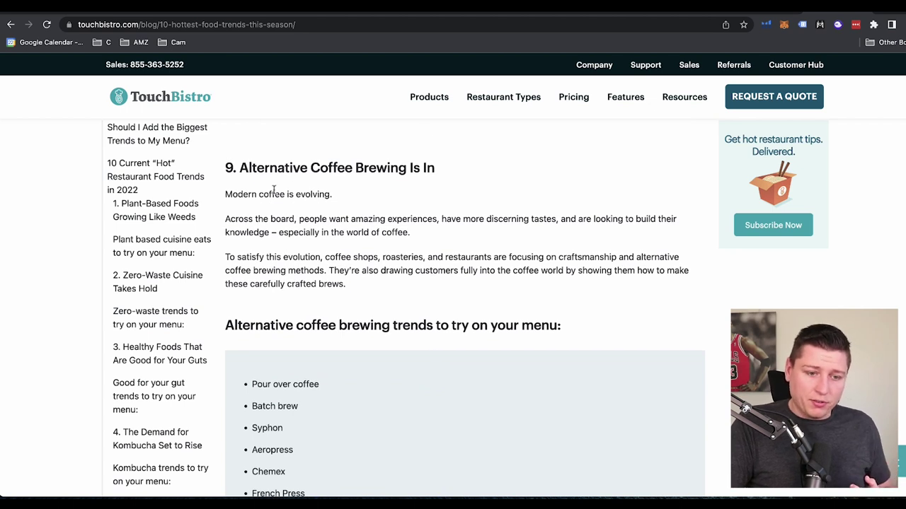
triple_click(273, 170)
scroll(422, 256, down, 2)
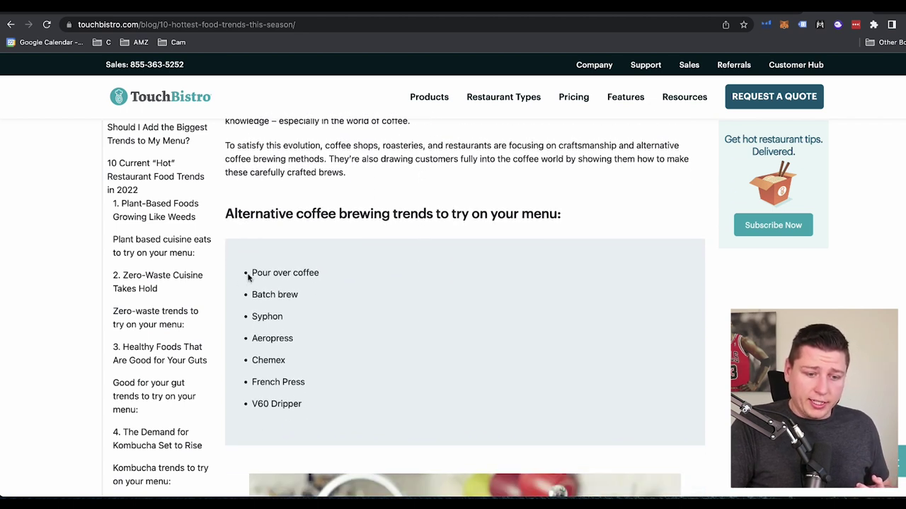
- Go through the suggested coffee brewing methods from pour over coffee to V60 Dripper, highlighting them, and finish by marking the pour over coffee entry
drag(247, 278, 347, 285)
drag(253, 294, 340, 297)
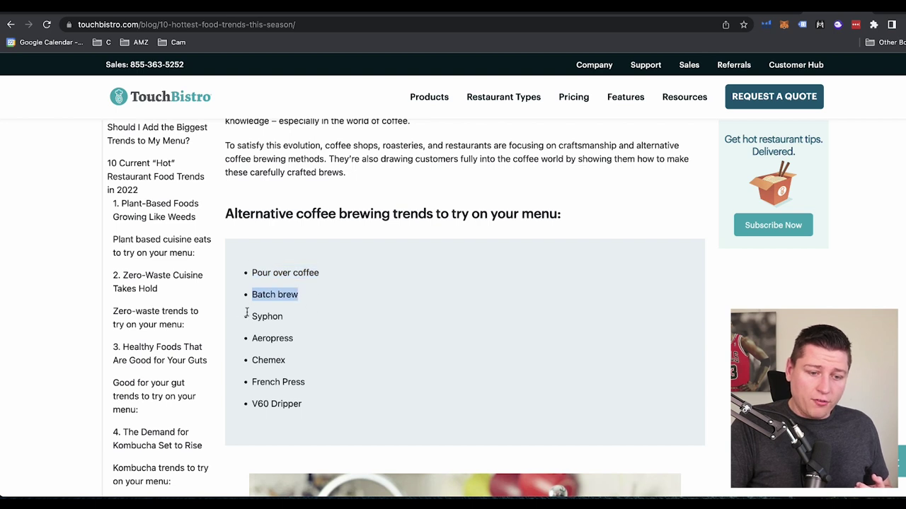
drag(247, 317, 316, 323)
drag(247, 341, 355, 346)
drag(254, 360, 348, 369)
drag(252, 383, 364, 389)
drag(314, 408, 246, 314)
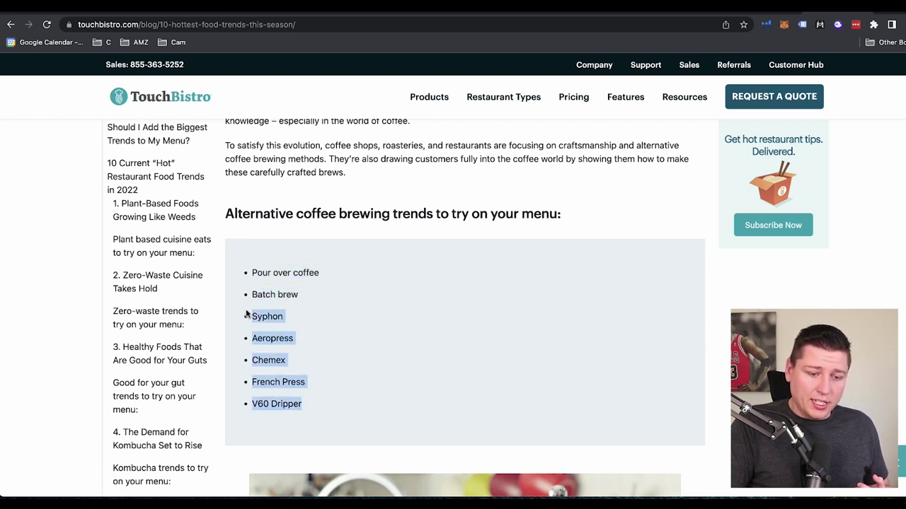
scroll(247, 314, down, 1)
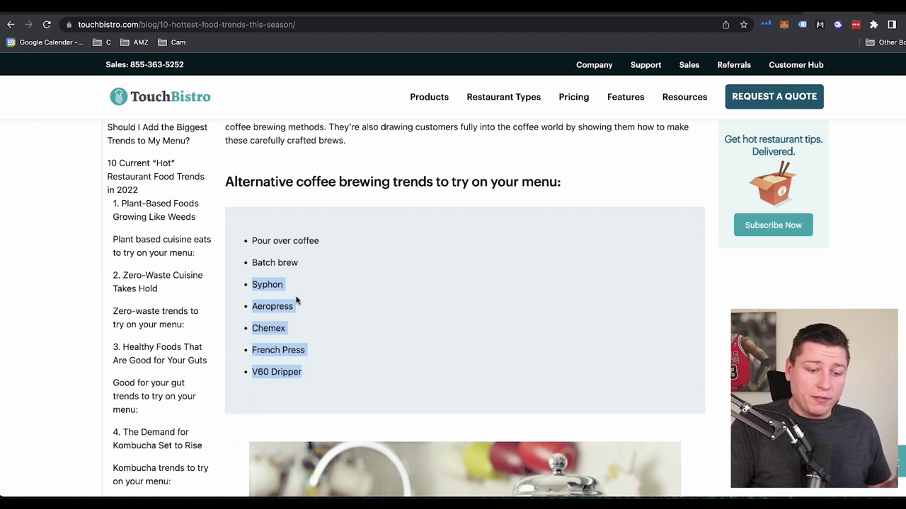
click(296, 287)
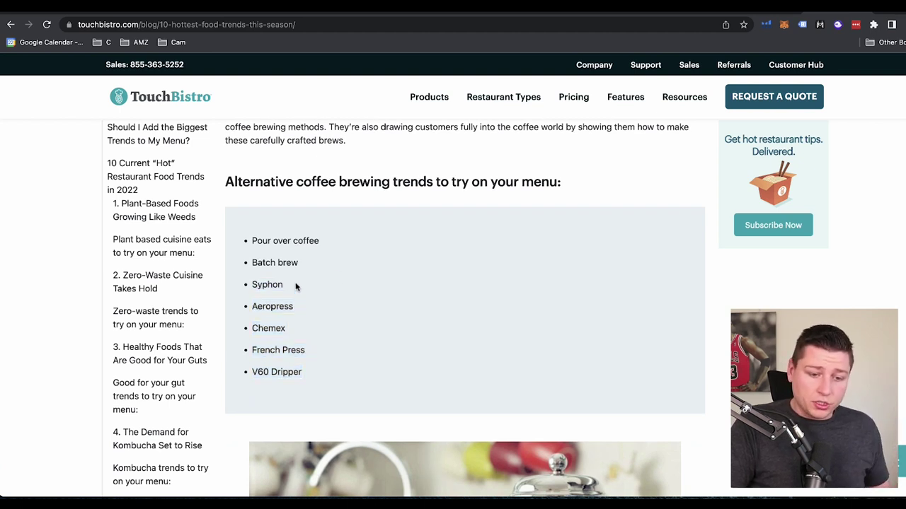
drag(261, 240, 357, 245)
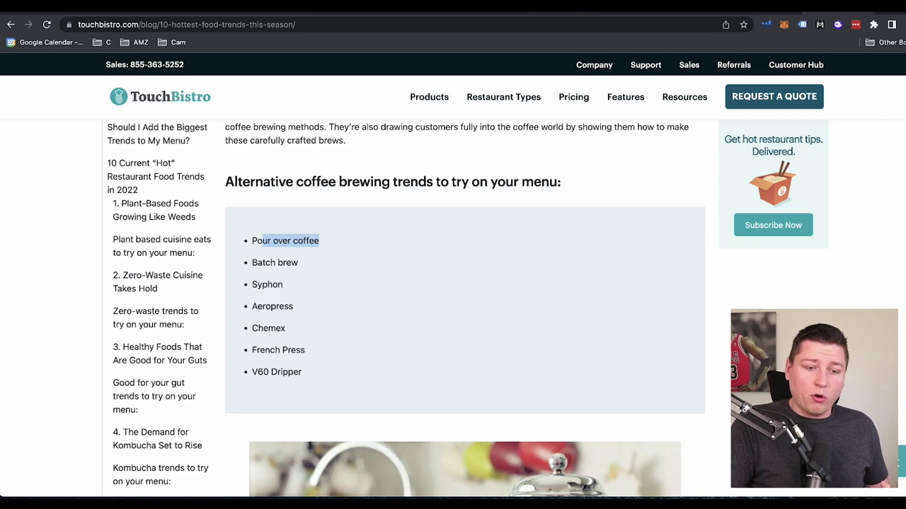
- Open amazon.com in a new tab and search for "pour over coffee maker"
key(ctrl+t)
text(amazon.com)
key(Return)
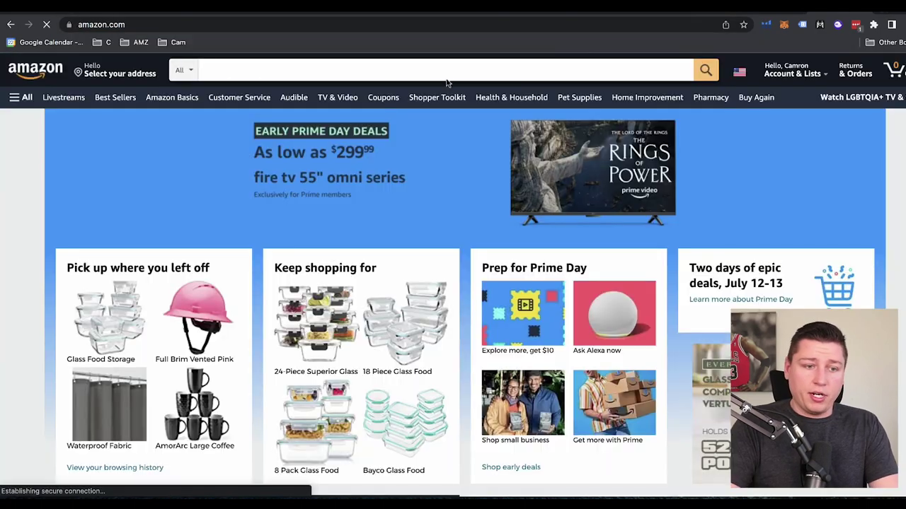
click(376, 65)
text(pour o)
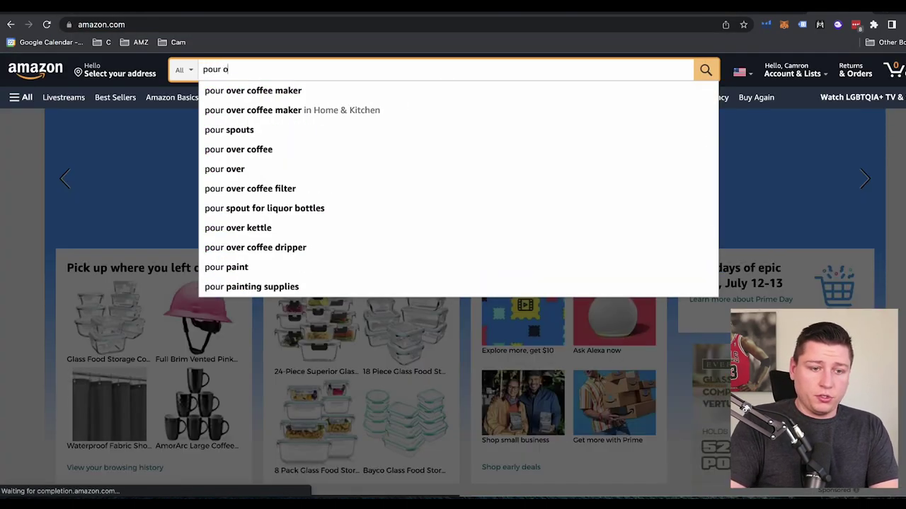
text(erver)
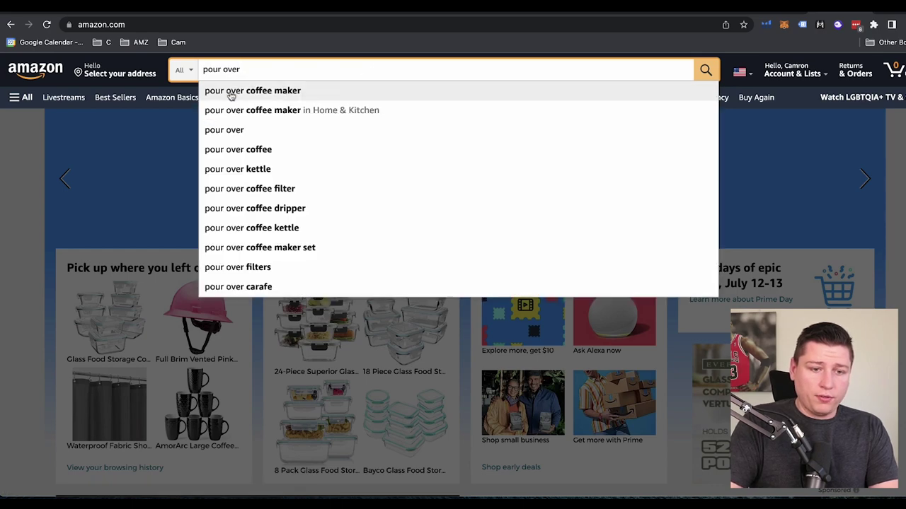
click(227, 90)
- Run Helium 10's Xray product research on the pour over coffee maker results, highlight the Bodum coffee maker's revenue, and close the report
scroll(406, 276, down, 2)
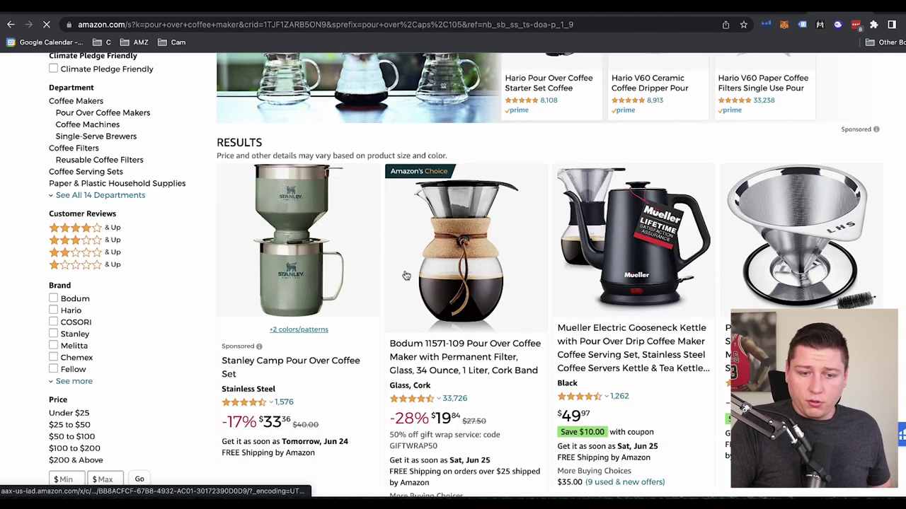
scroll(405, 275, down, 2)
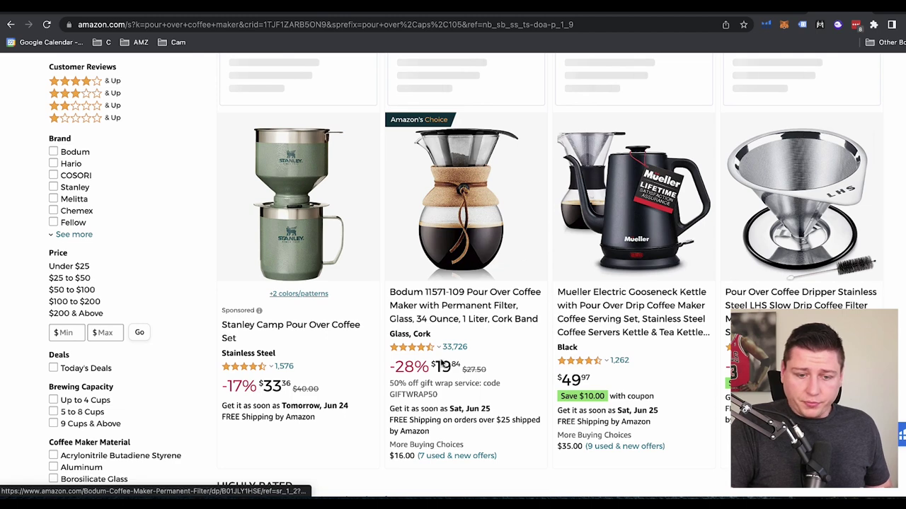
scroll(467, 358, down, 1)
scroll(477, 366, down, 1)
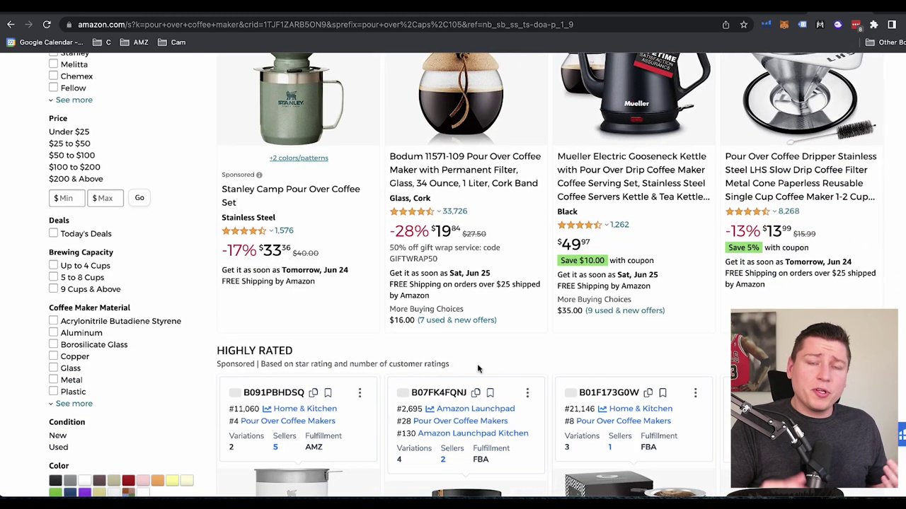
scroll(686, 103, up, 3)
click(766, 24)
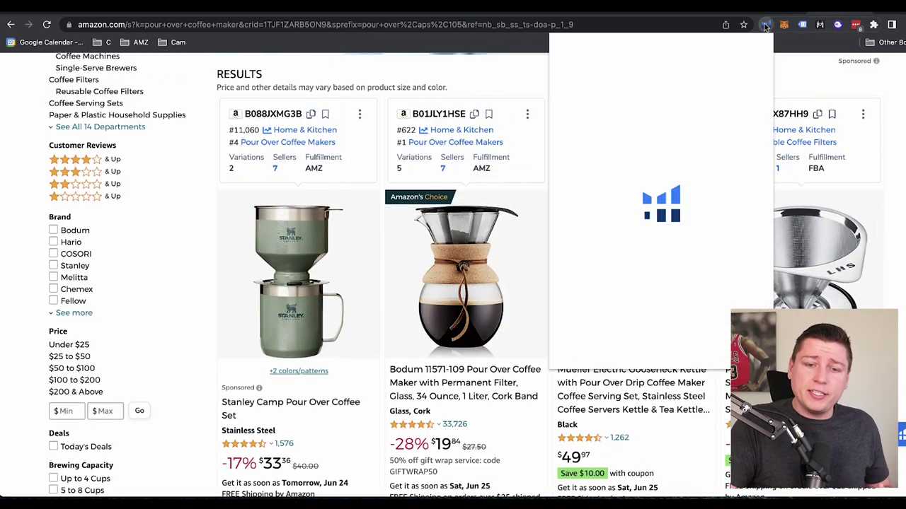
click(609, 115)
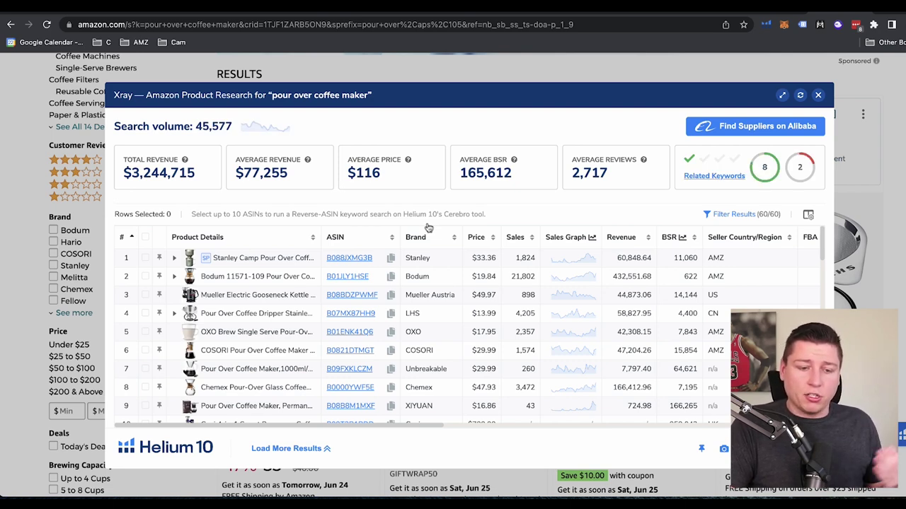
mouse_move(286, 278)
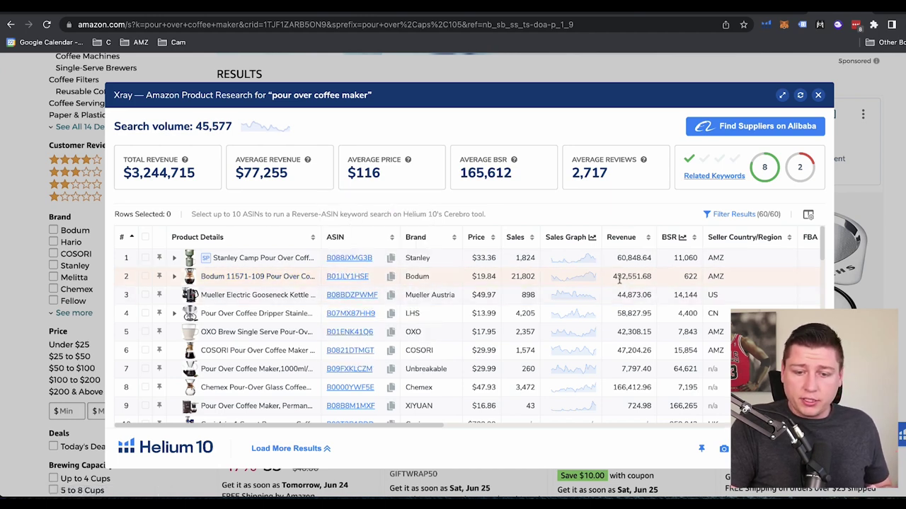
drag(614, 276, 651, 277)
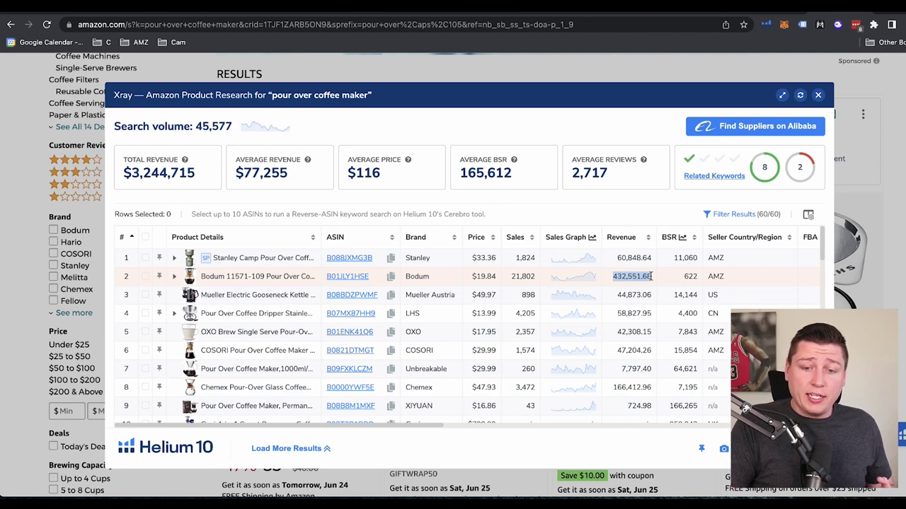
click(818, 96)
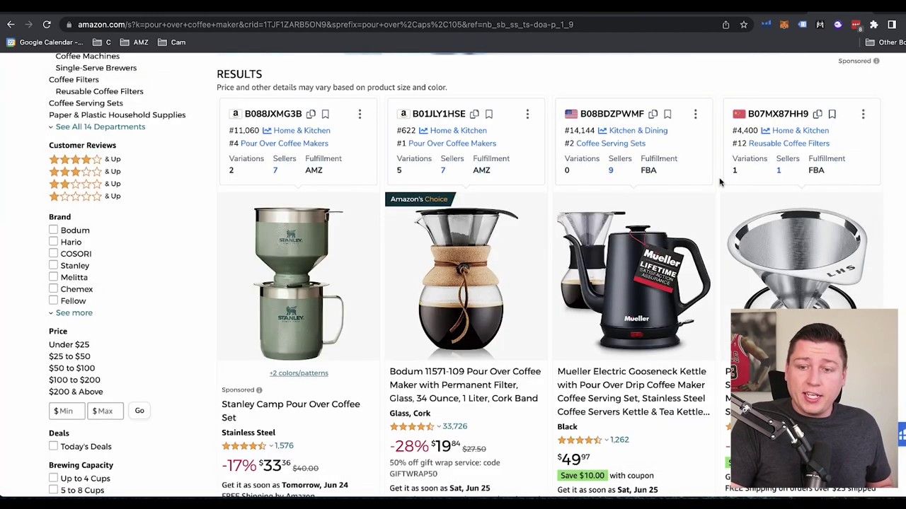
- Browse the pour over coffee maker results, comparing the designs, prices and ratings of the competing products
scroll(720, 183, down, 8)
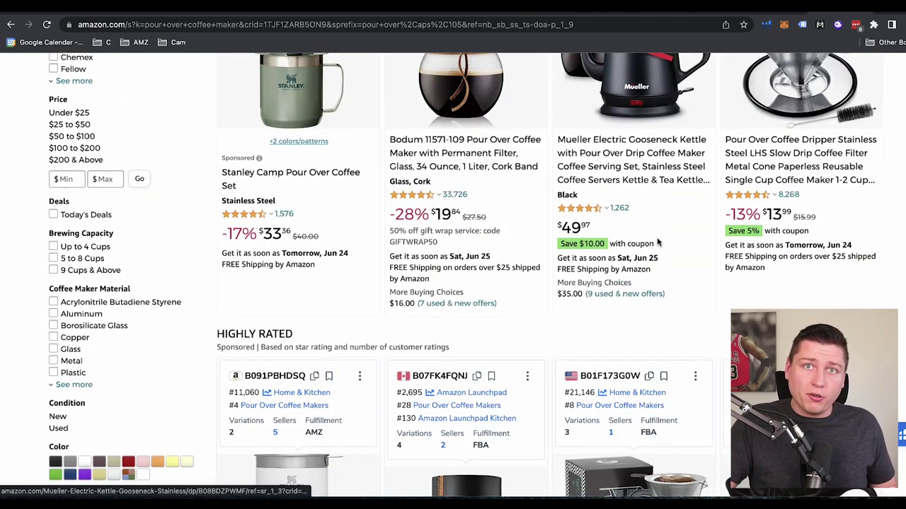
scroll(654, 223, down, 1)
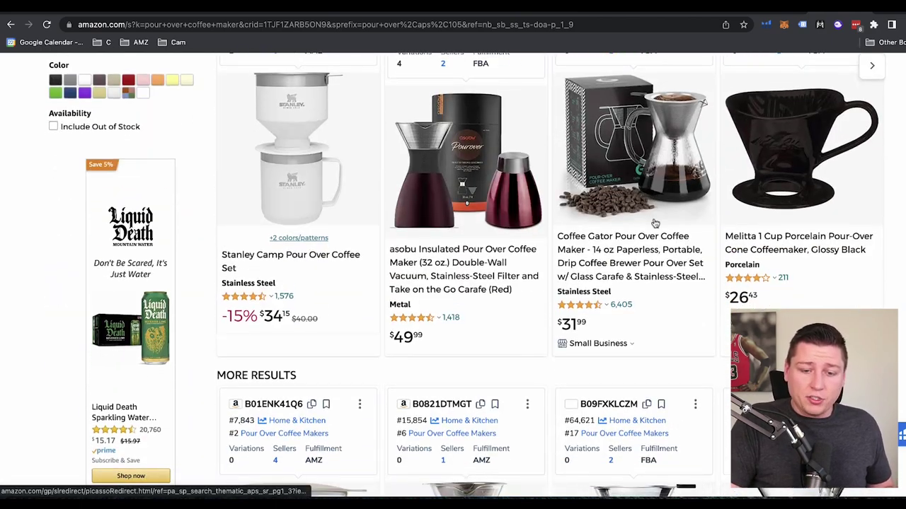
scroll(654, 223, down, 2)
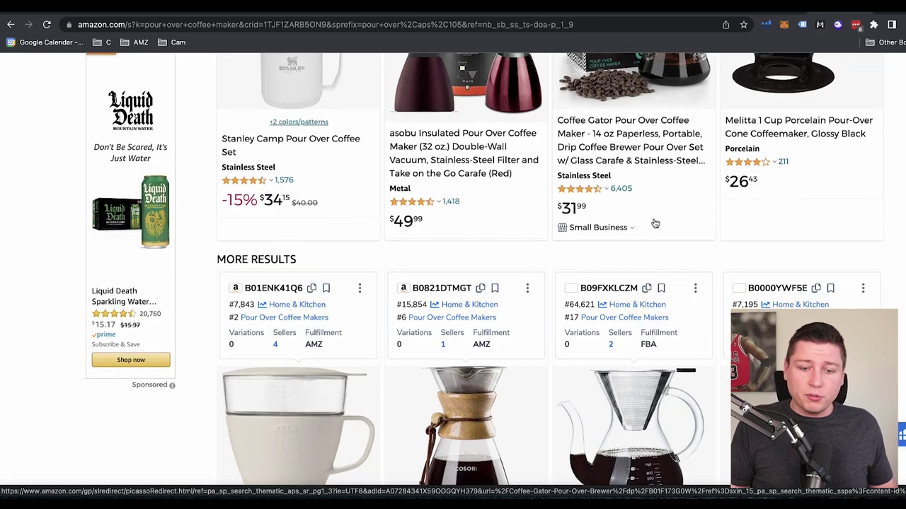
scroll(654, 223, down, 3)
scroll(653, 223, down, 5)
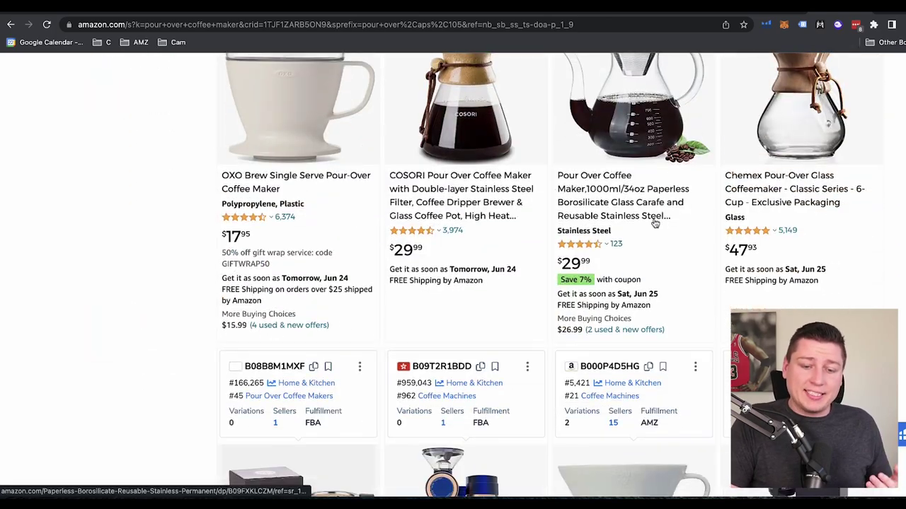
- Open the Bodum pour over coffee maker listing and examine its Helium 10 price and sales rank chart and sales estimator
scroll(653, 223, up, 10)
scroll(651, 222, down, 4)
click(433, 300)
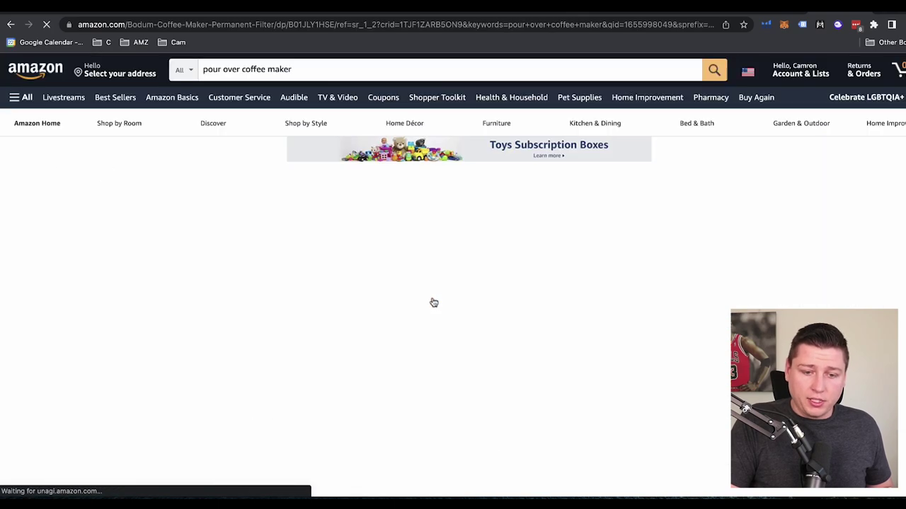
scroll(479, 384, down, 10)
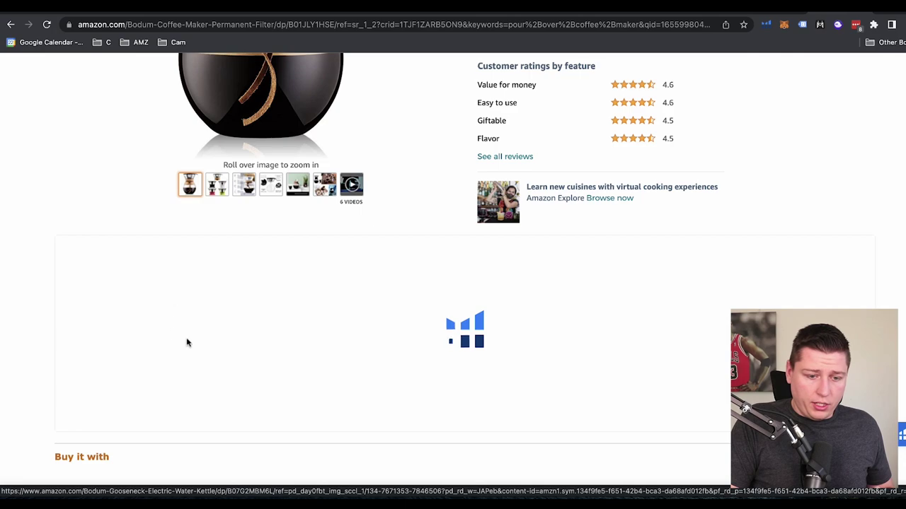
scroll(222, 384, down, 4)
scroll(205, 403, down, 5)
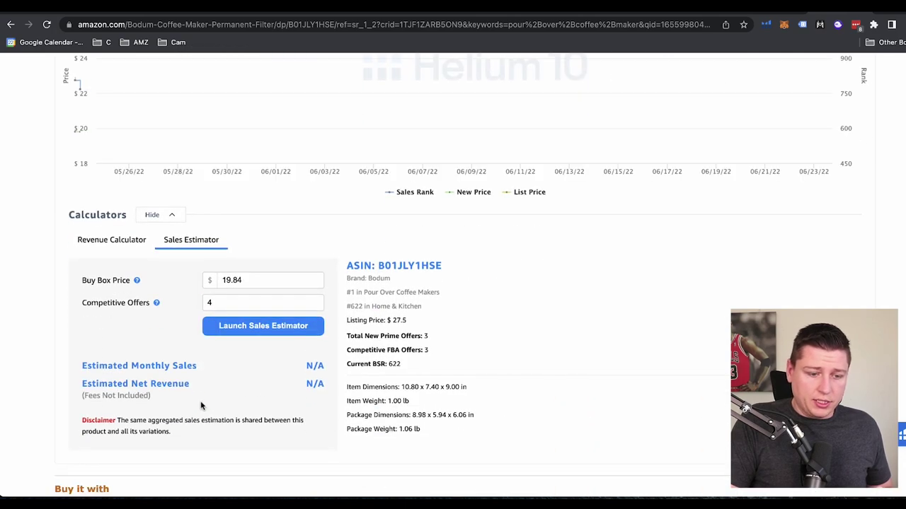
scroll(271, 184, up, 5)
scroll(271, 183, up, 3)
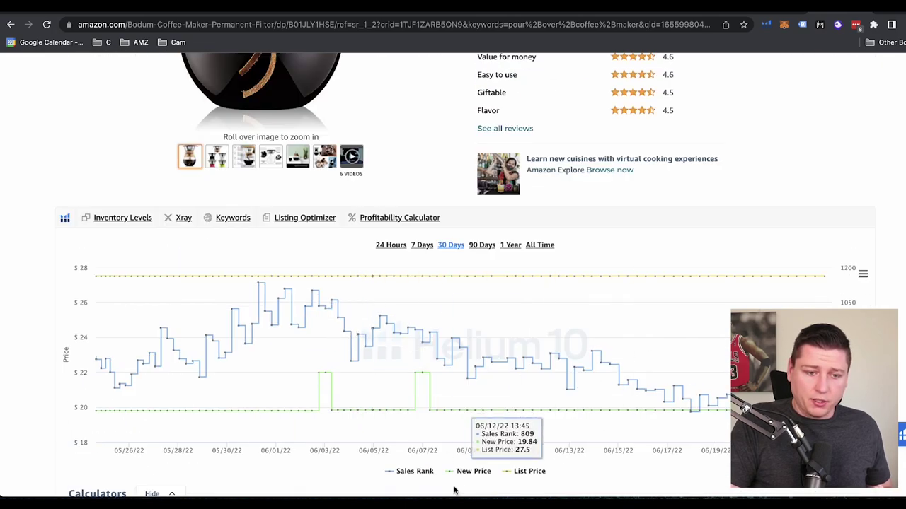
- Check the products offered together with the Bodum coffee maker, and return to its price and sales rank history
scroll(432, 407, down, 1)
scroll(404, 424, down, 8)
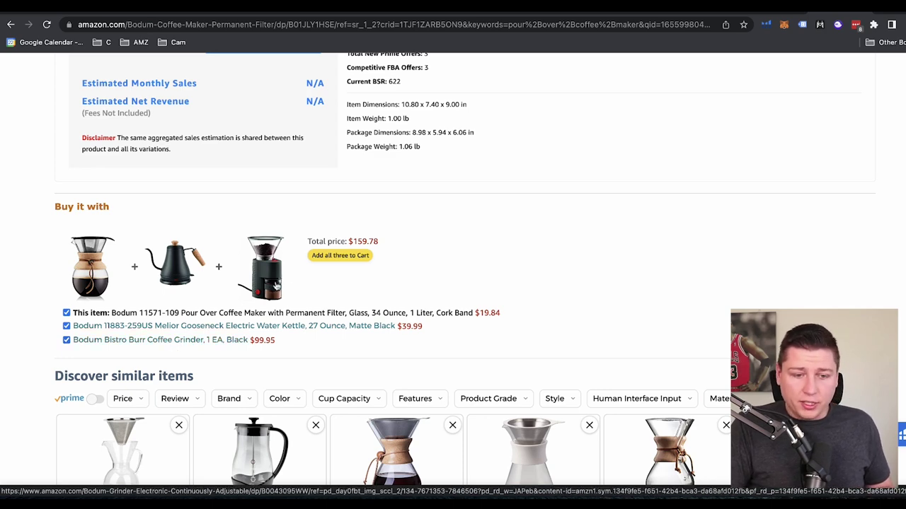
scroll(276, 284, up, 8)
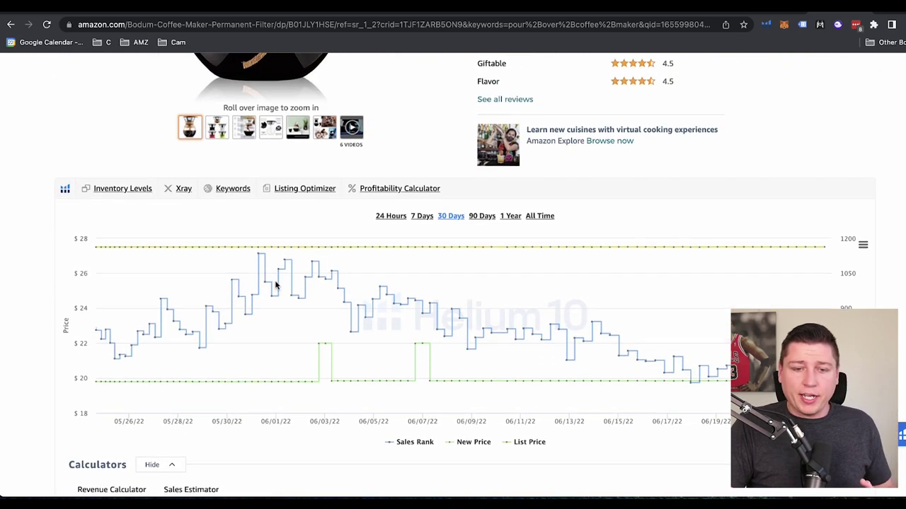
scroll(276, 285, up, 9)
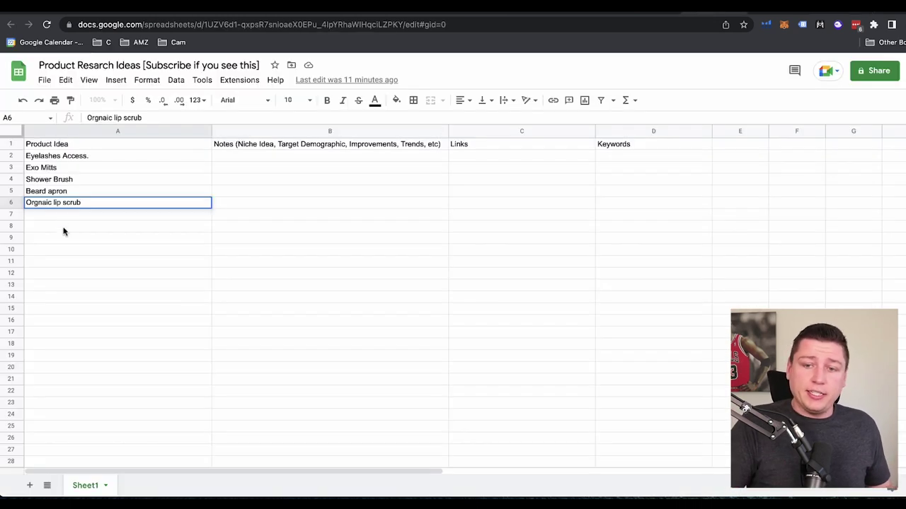
- Enter "10 food trends" in cell A15 of the Product Research Ideas spreadsheet
click(61, 218)
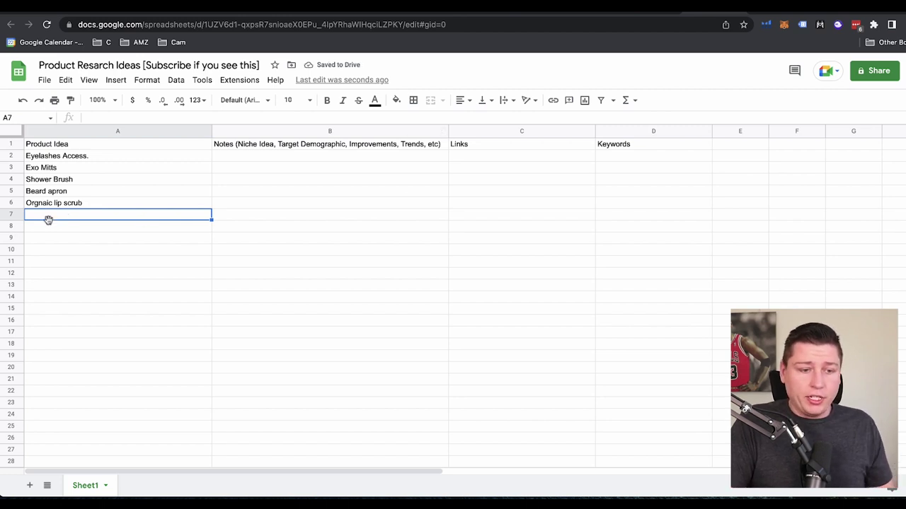
click(75, 311)
text(10)
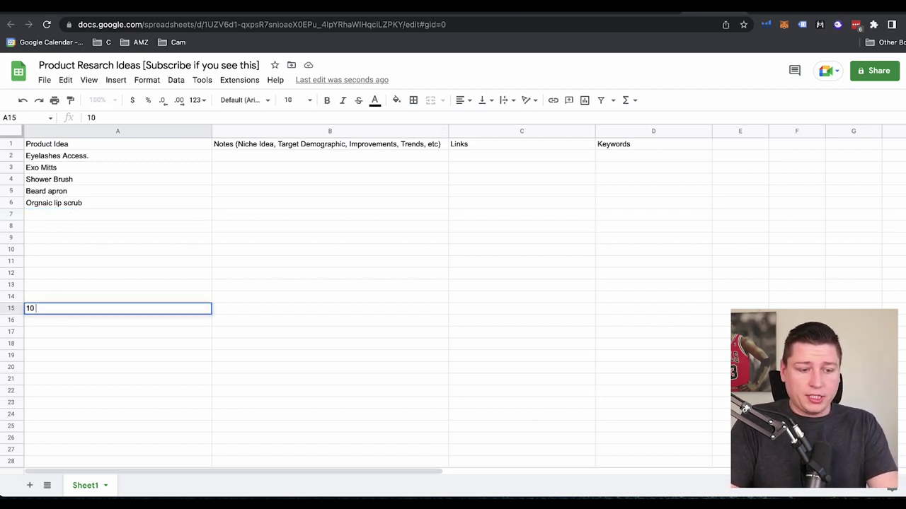
text( ten t)
text(ood trends)
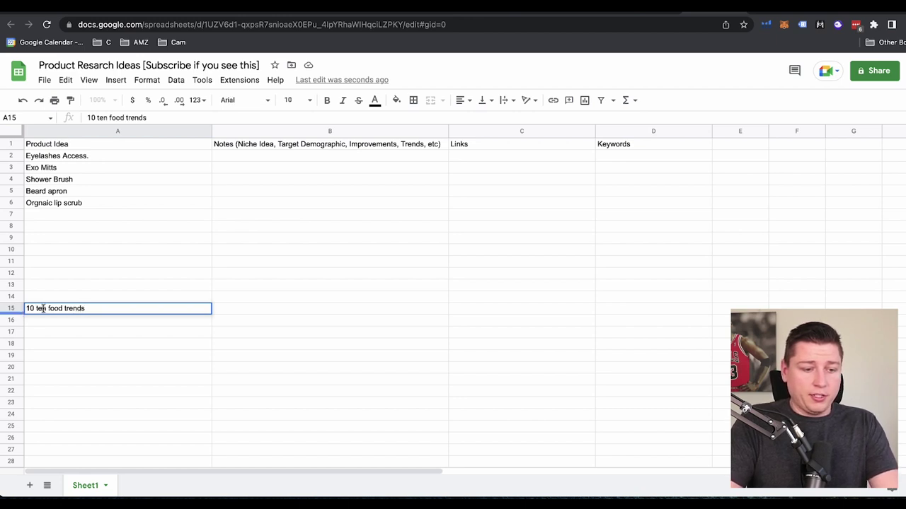
key(BackSpace)
key(BackSpace)
key(BackSpace)
key(BackSpace)
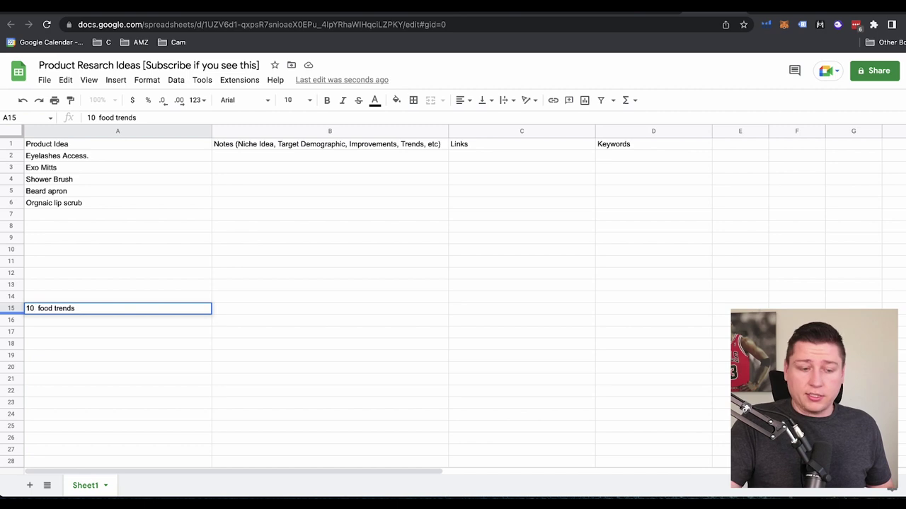
- Copy the TouchBistro hottest food trends article's web address into cell C15 of the spreadsheet's Links column
click(839, 13)
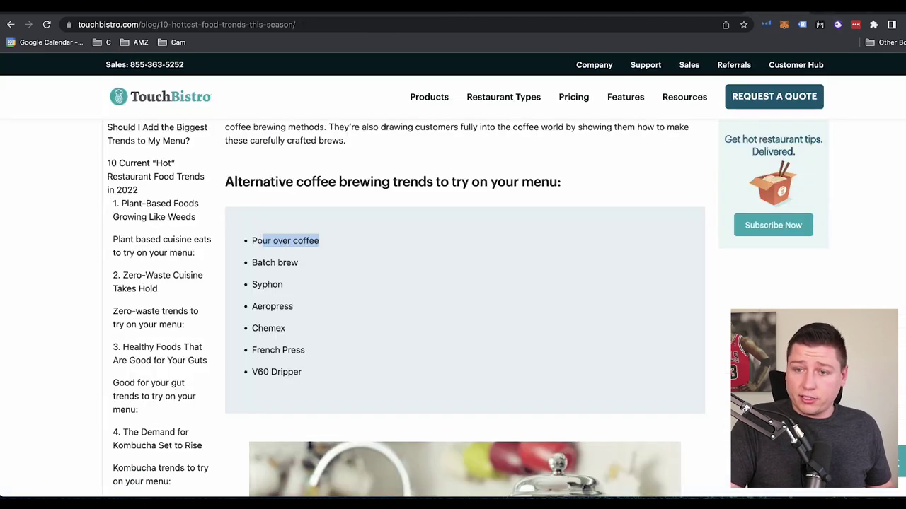
click(263, 24)
key(ctrl+c)
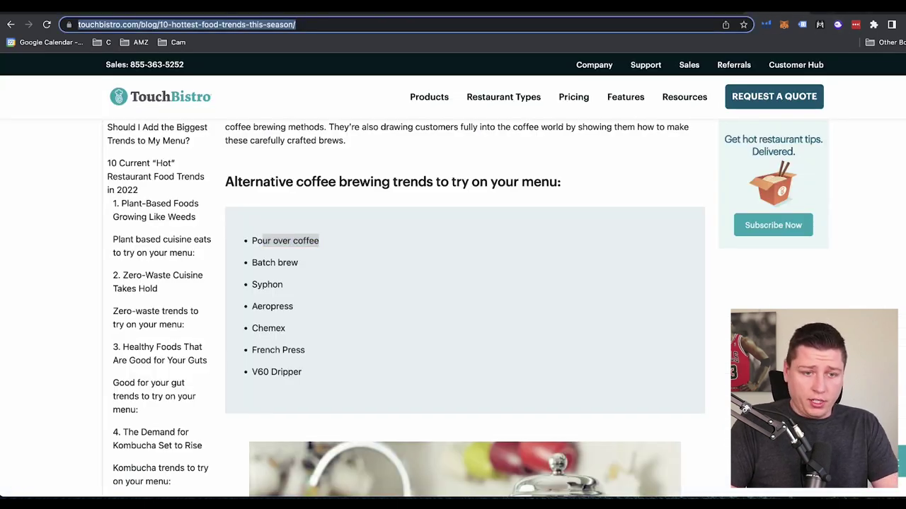
key(ctrl+Tab)
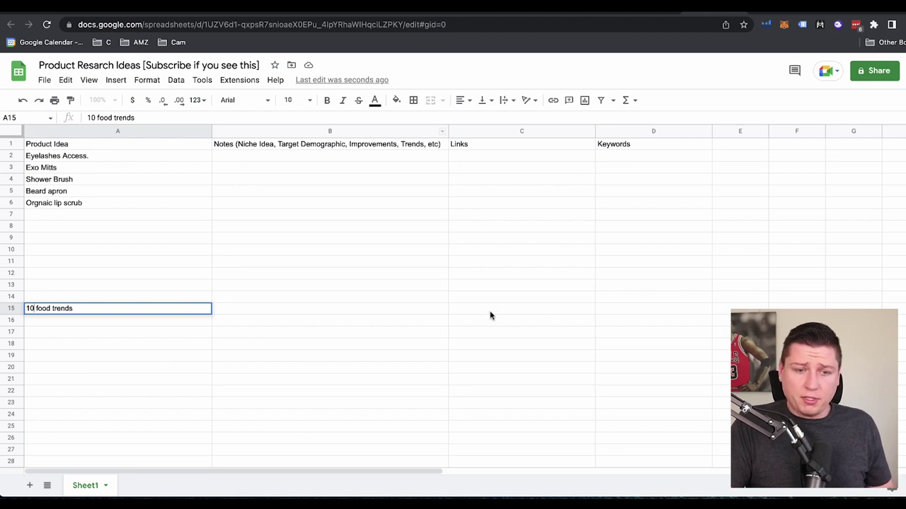
click(467, 320)
click(466, 311)
key(ctrl+v)
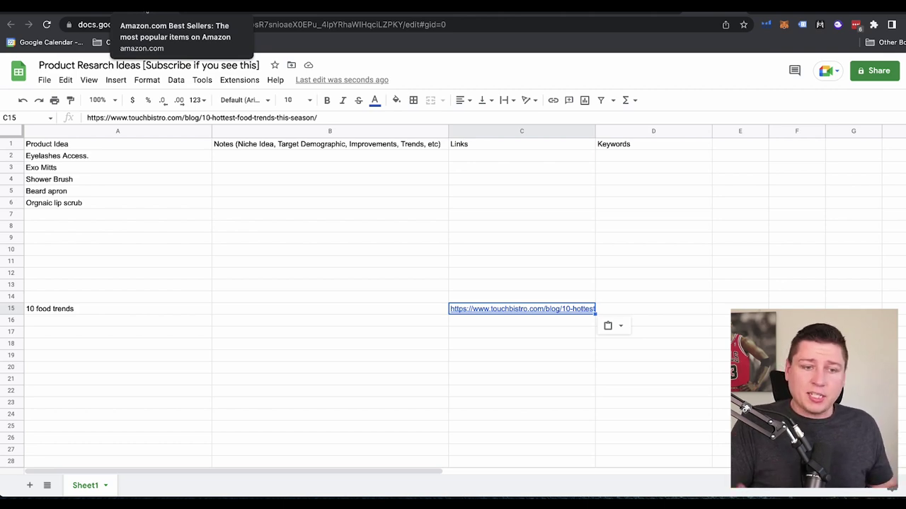
- Return to the Amazon Grocery & Gourmet Food best sellers and browse the items ranked from #57 to the low 70s
click(212, 11)
key(ctrl+Tab)
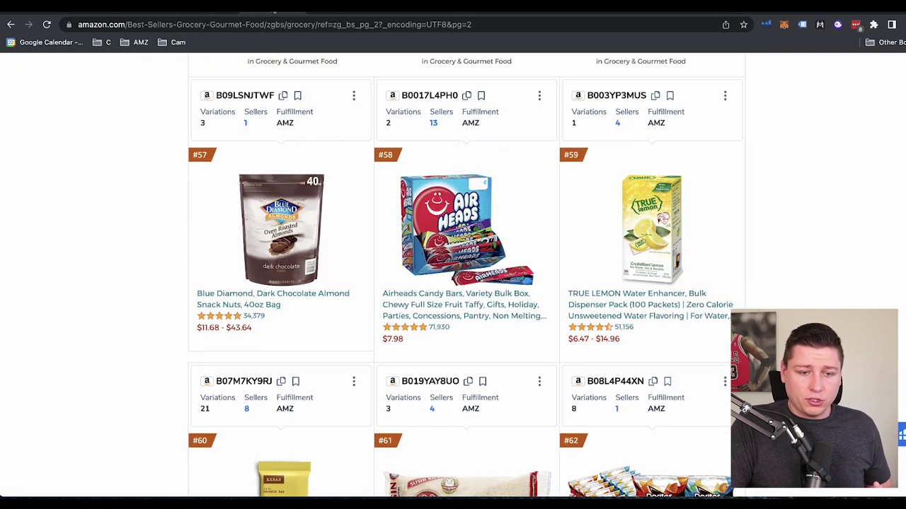
scroll(380, 152, down, 7)
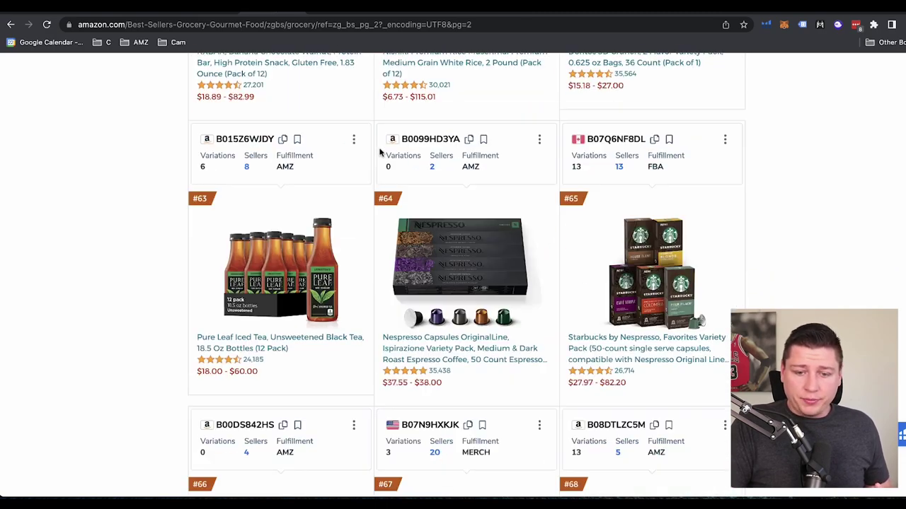
scroll(380, 152, down, 4)
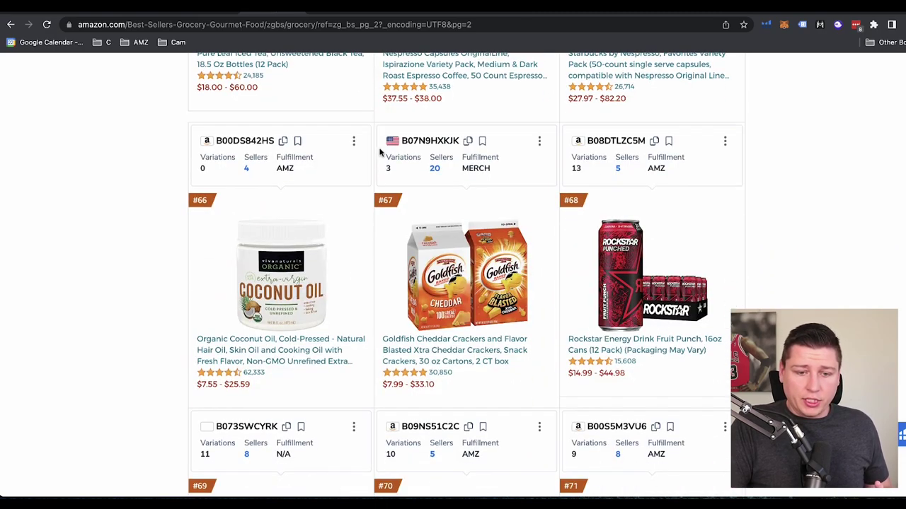
scroll(379, 152, down, 2)
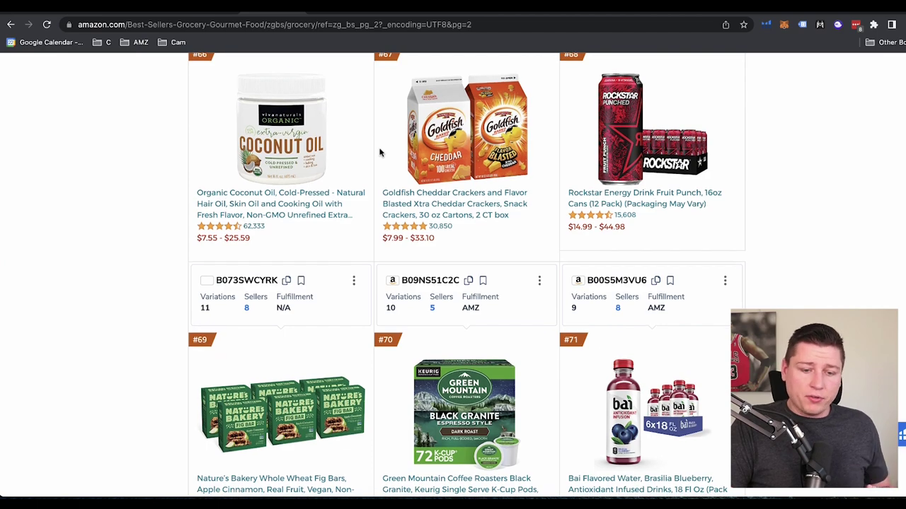
scroll(380, 152, down, 3)
scroll(378, 152, up, 4)
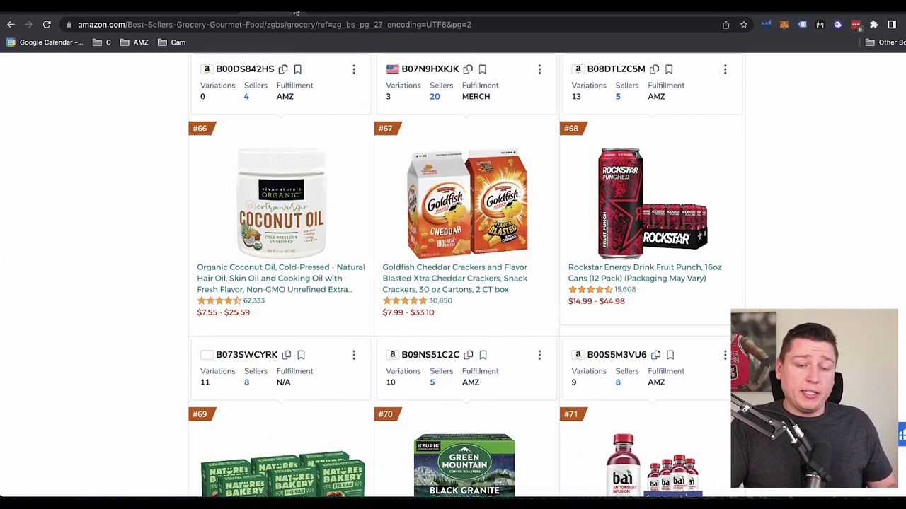
- Go through the open Amazon best-seller tabs to Handmade Products and look over its top nine items
click(297, 12)
scroll(335, 186, down, 2)
scroll(335, 191, up, 2)
click(213, 7)
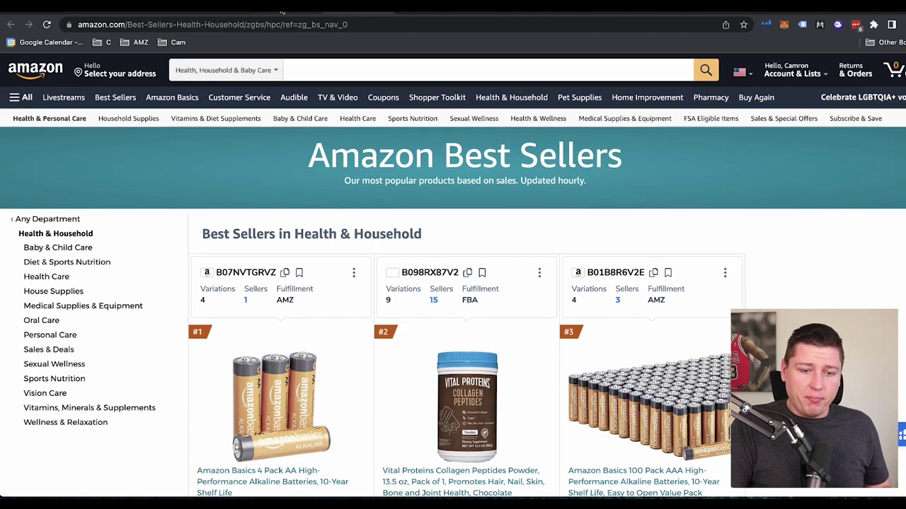
click(283, 7)
scroll(374, 309, down, 3)
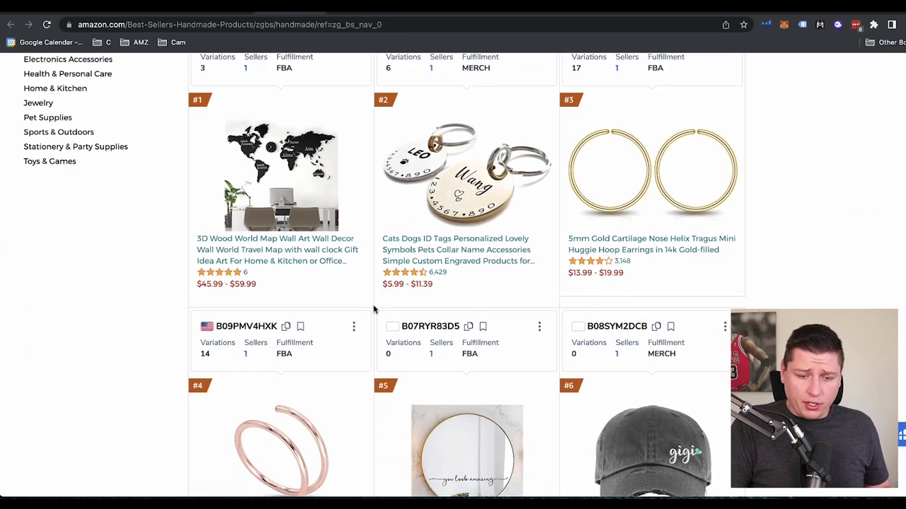
scroll(374, 309, down, 7)
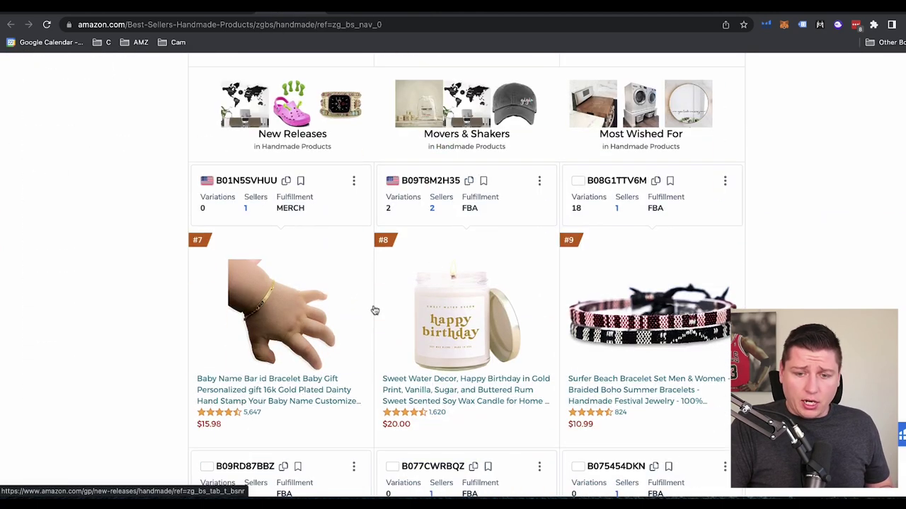
scroll(375, 309, up, 8)
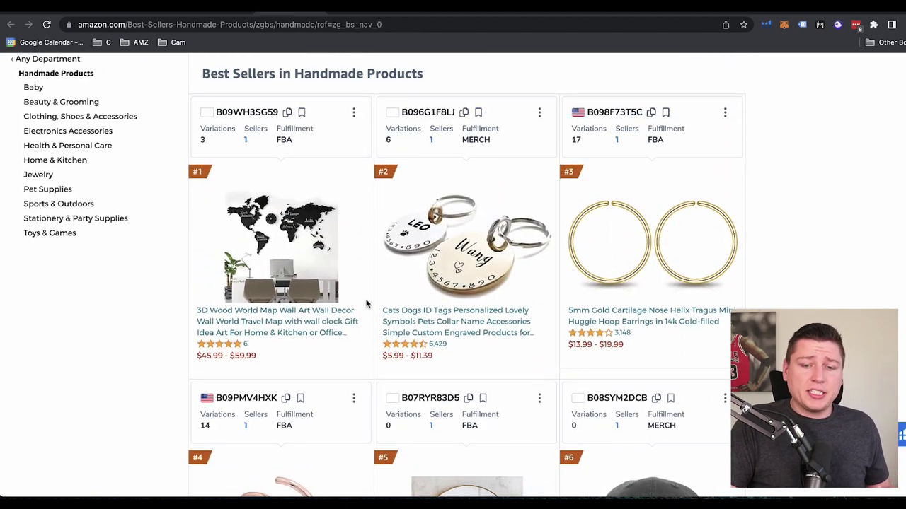
- Browse the Handmade Products best sellers down past rank #40 for personalized product ideas, and return to the category list
scroll(369, 308, down, 6)
scroll(366, 304, down, 7)
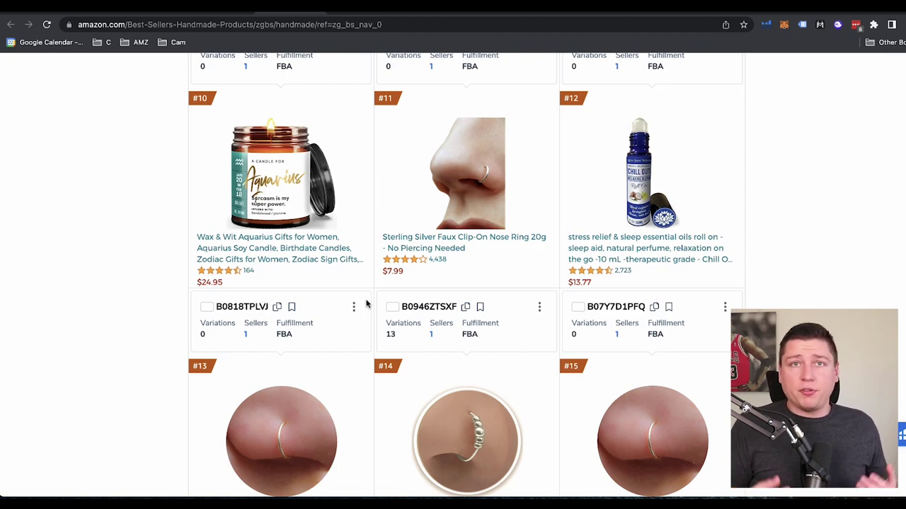
scroll(367, 305, down, 7)
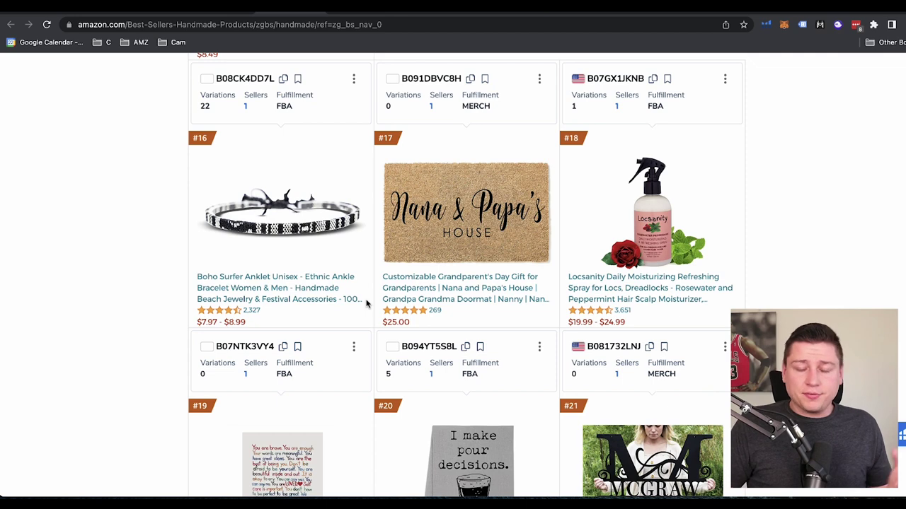
scroll(366, 304, down, 3)
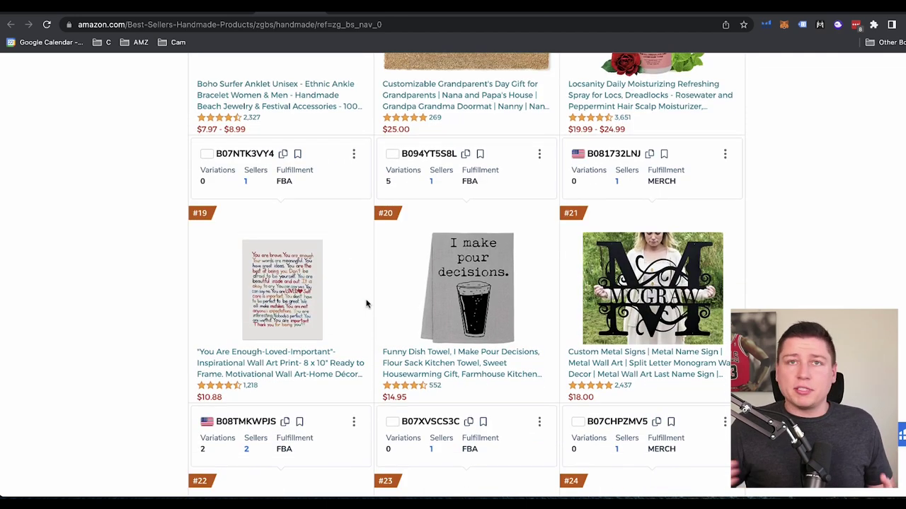
scroll(366, 304, down, 10)
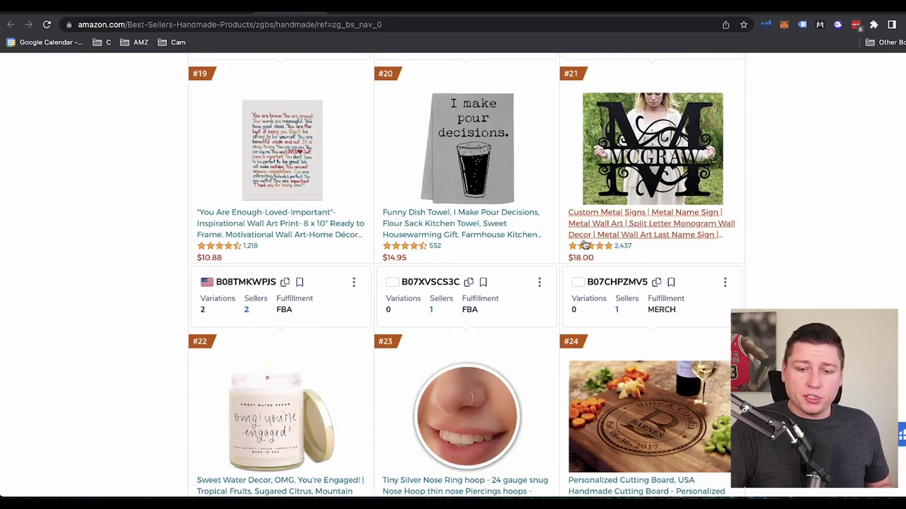
scroll(513, 364, down, 10)
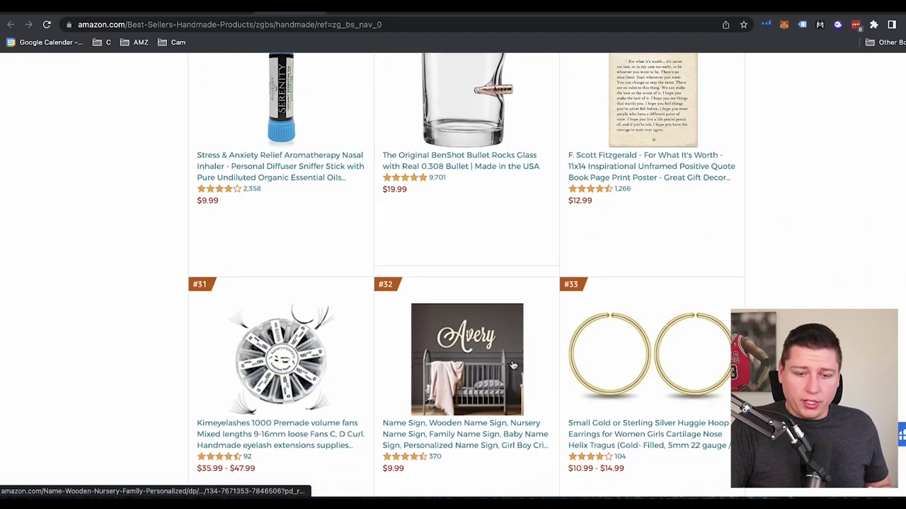
scroll(513, 365, down, 5)
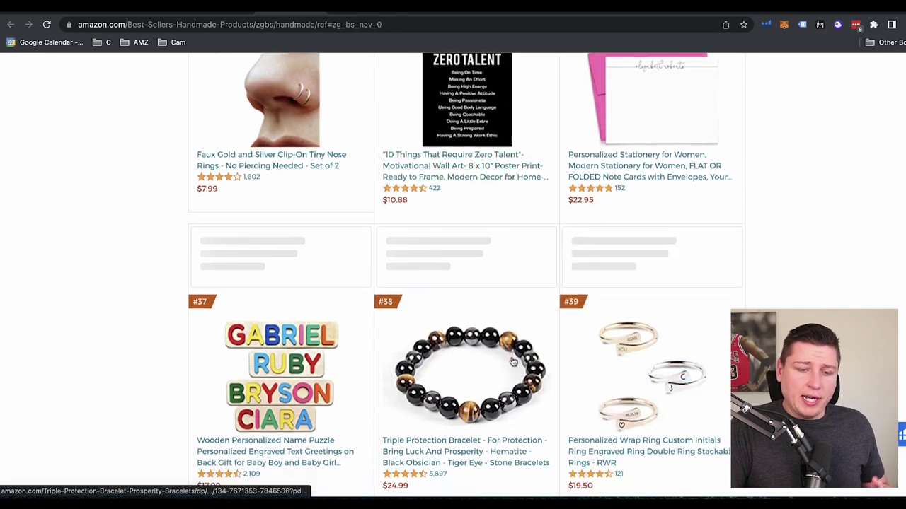
scroll(513, 362, down, 4)
scroll(513, 363, up, 20)
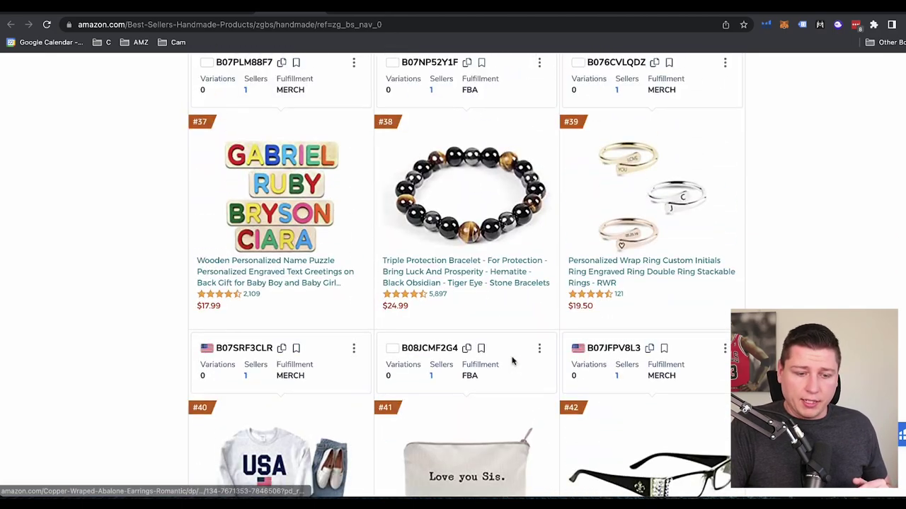
scroll(513, 362, up, 20)
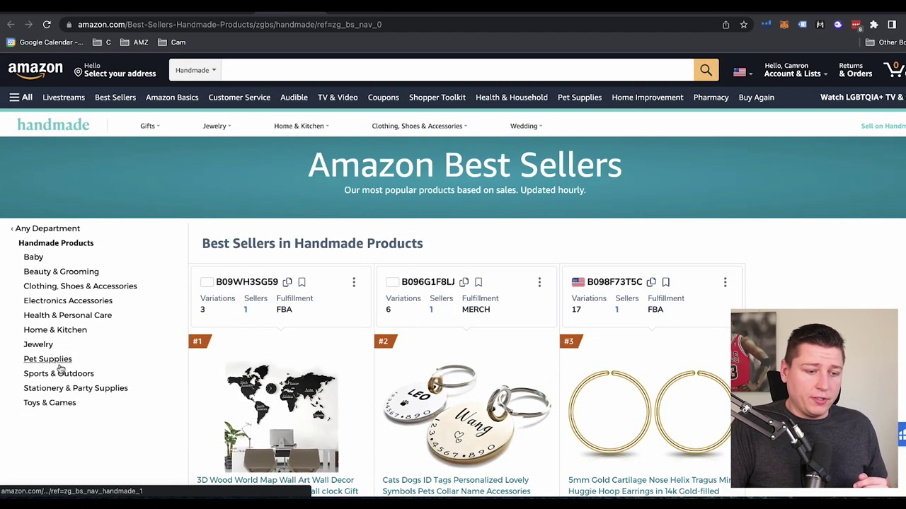
- Open the Handmade Pet Supplies best sellers and examine the personalized dog collars and the gold plated dog chain collar up close
click(61, 362)
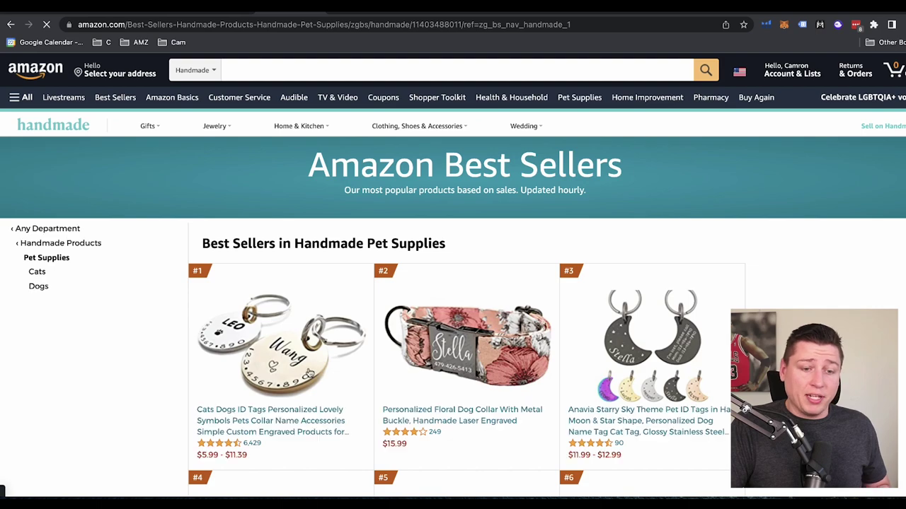
scroll(307, 370, down, 5)
scroll(307, 373, down, 1)
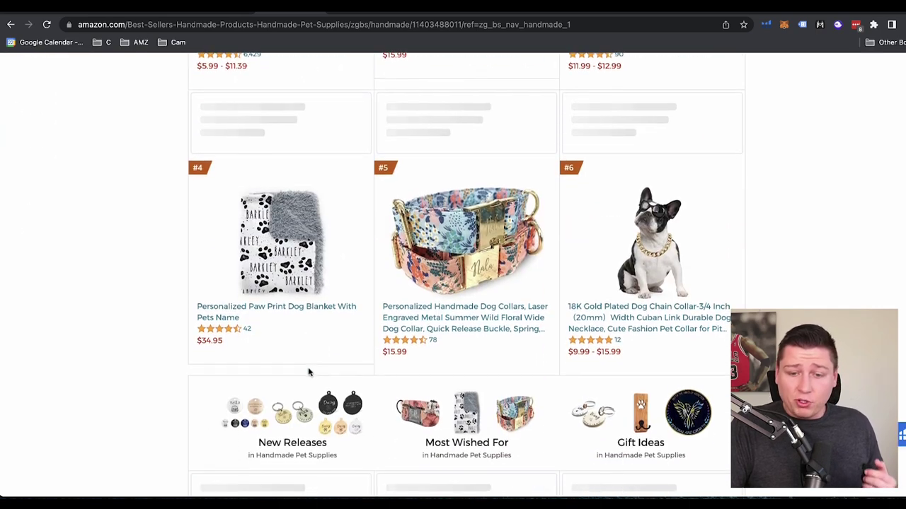
ctrl+scroll(632, 281, up, 5)
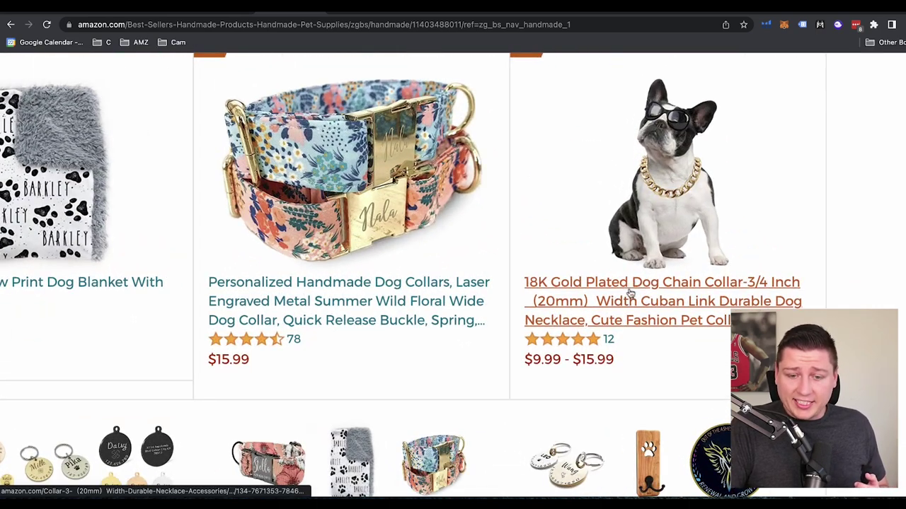
- Browse the Handmade Pet Supplies best sellers down to rank #39 and return to the American flag dog bandana at #31
scroll(672, 269, down, 2)
ctrl+scroll(641, 330, down, 5)
scroll(642, 332, down, 6)
scroll(642, 333, down, 6)
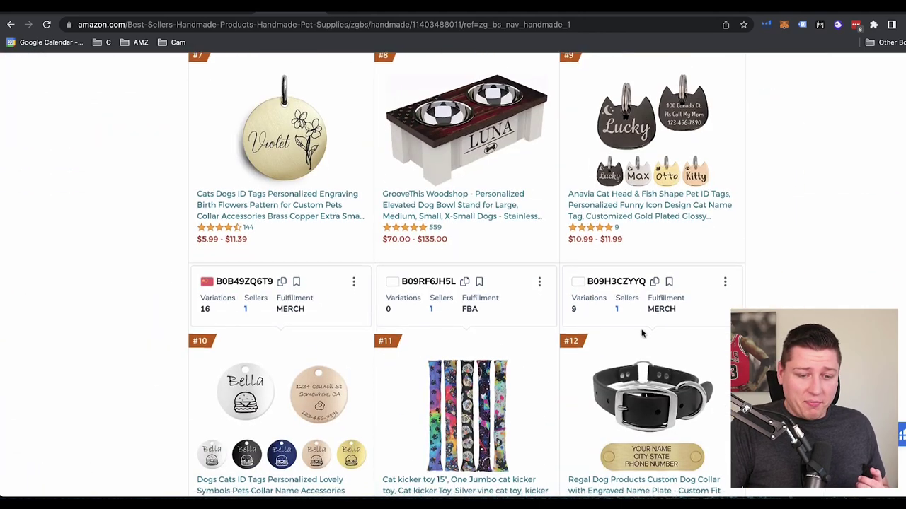
scroll(641, 333, down, 10)
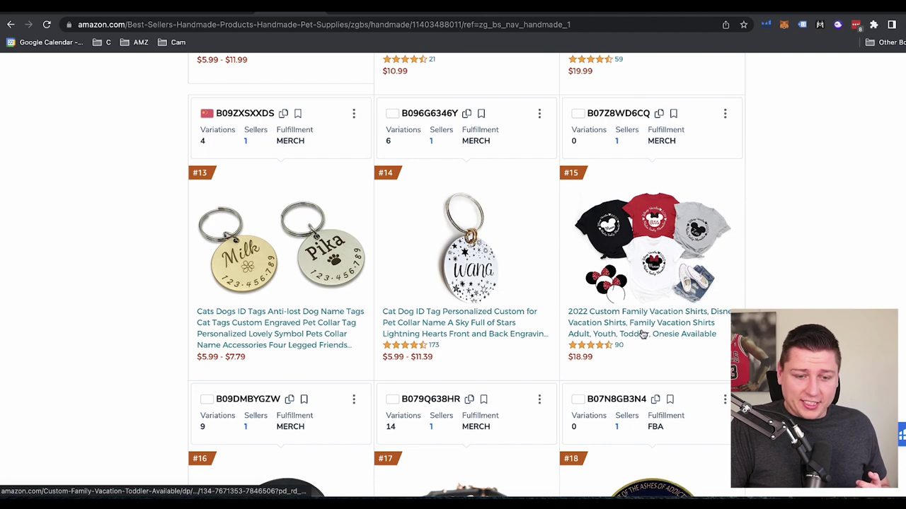
scroll(457, 415, down, 4)
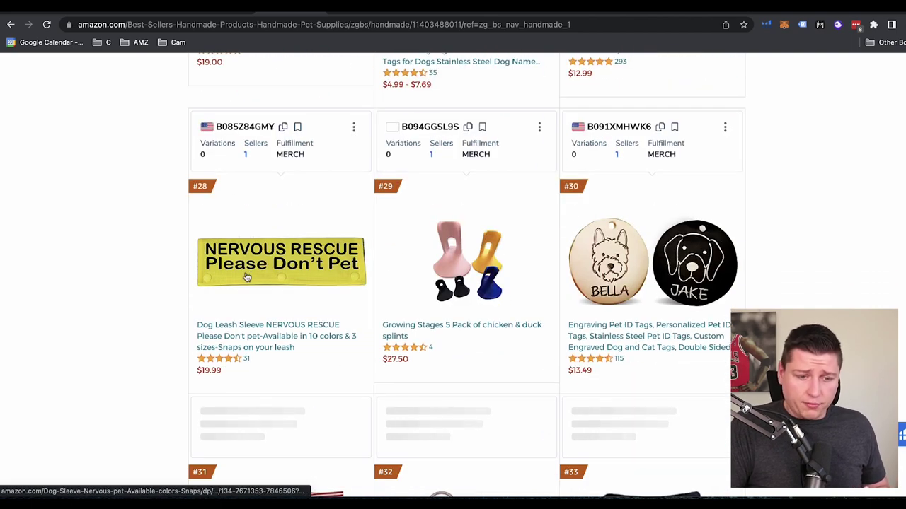
scroll(343, 309, down, 6)
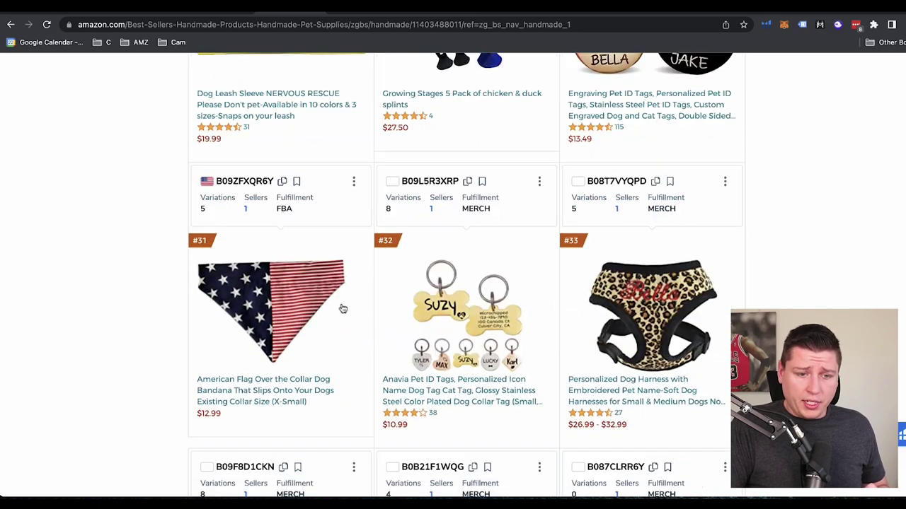
scroll(342, 309, down, 7)
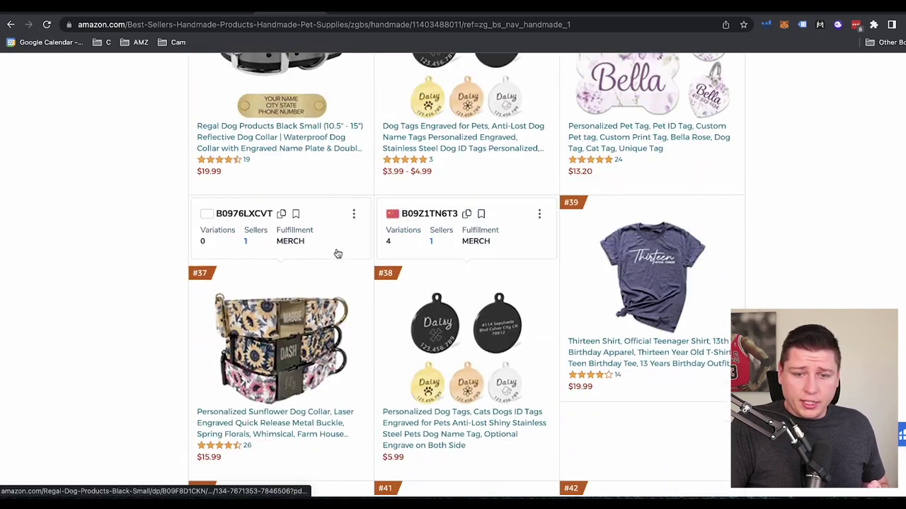
scroll(336, 252, up, 9)
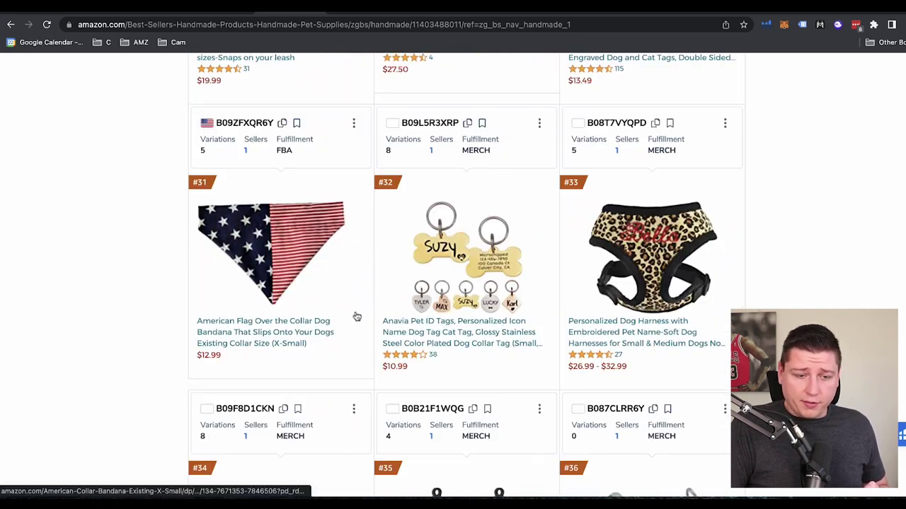
- Look through the Handmade Pet Supplies best sellers in the 40s, including the rescue leash sleeves and star bandana
scroll(356, 315, down, 14)
scroll(356, 312, down, 5)
scroll(357, 311, down, 3)
scroll(357, 312, up, 5)
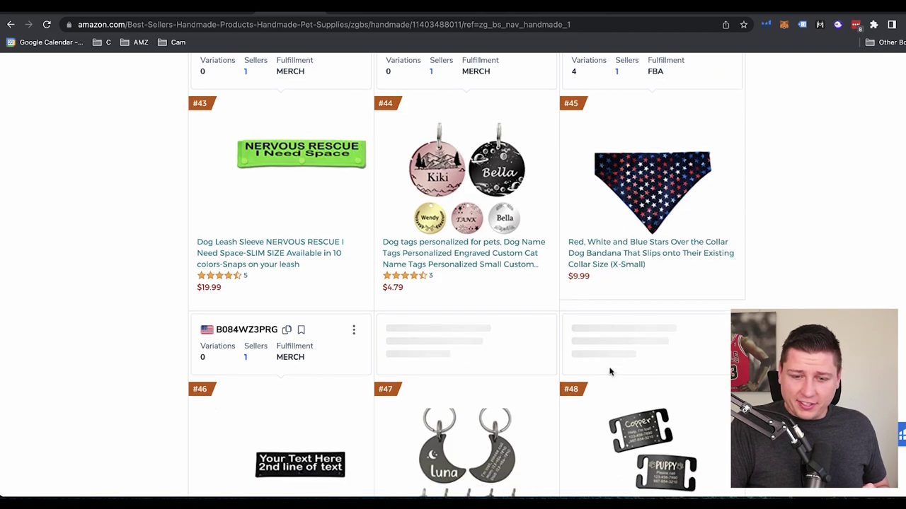
scroll(602, 354, down, 7)
scroll(598, 342, up, 20)
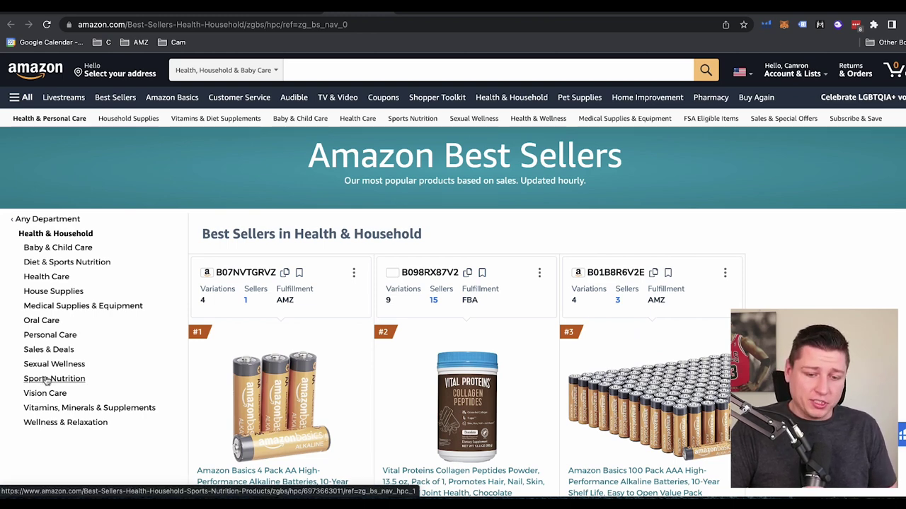
- Go to the Health & Household best sellers and browse the items on the first page down to the high 40s
scroll(255, 374, down, 1)
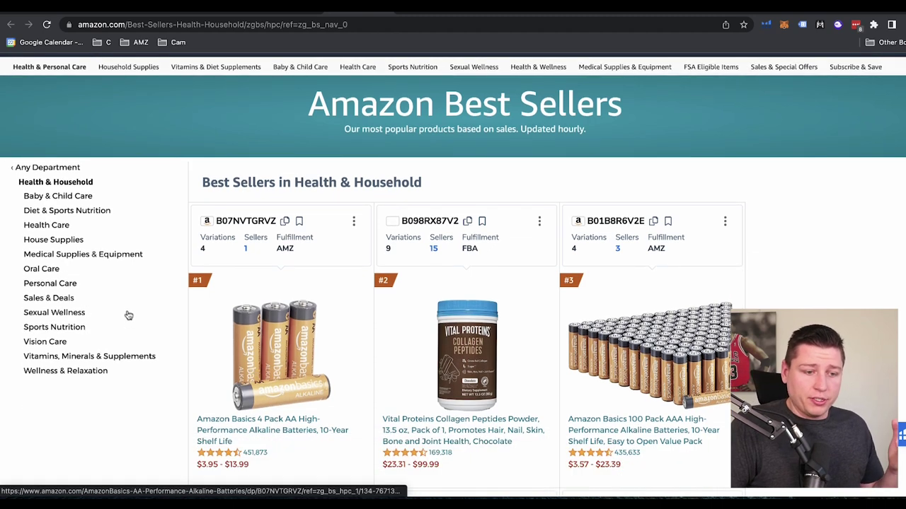
scroll(449, 400, down, 3)
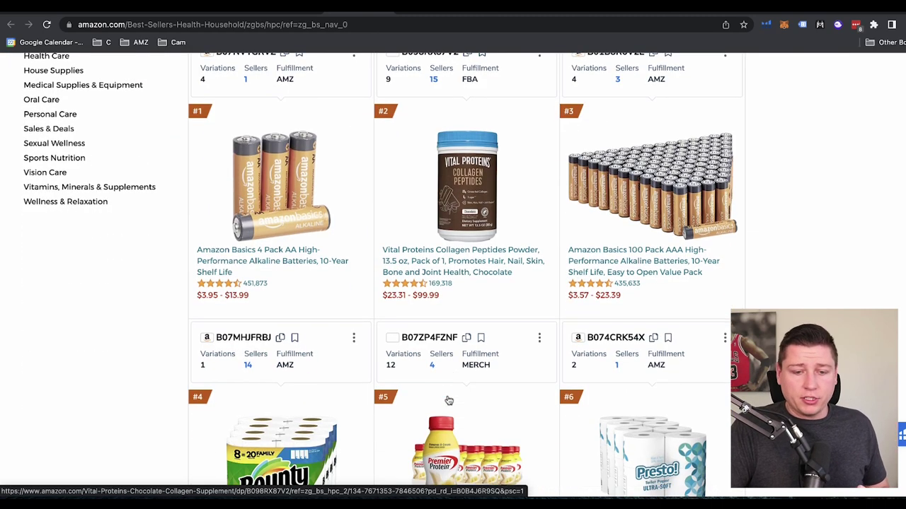
scroll(449, 401, down, 3)
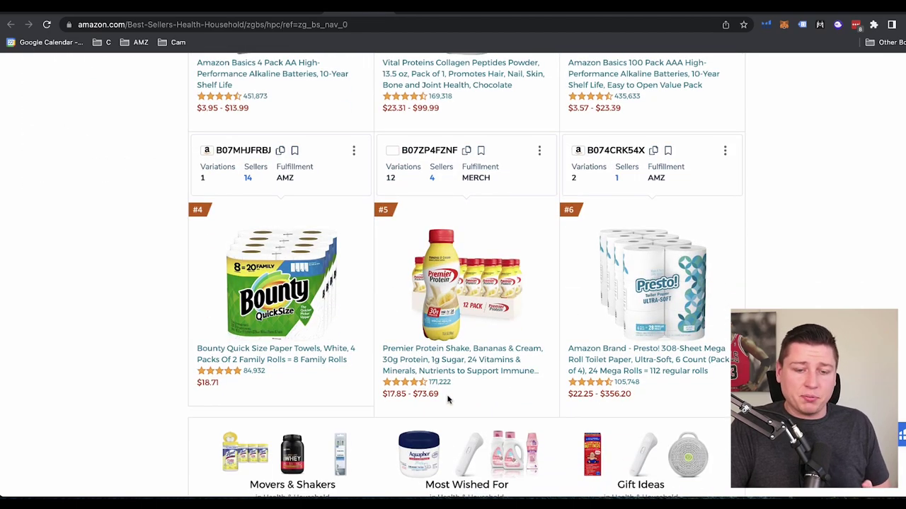
scroll(449, 401, down, 6)
scroll(449, 397, down, 10)
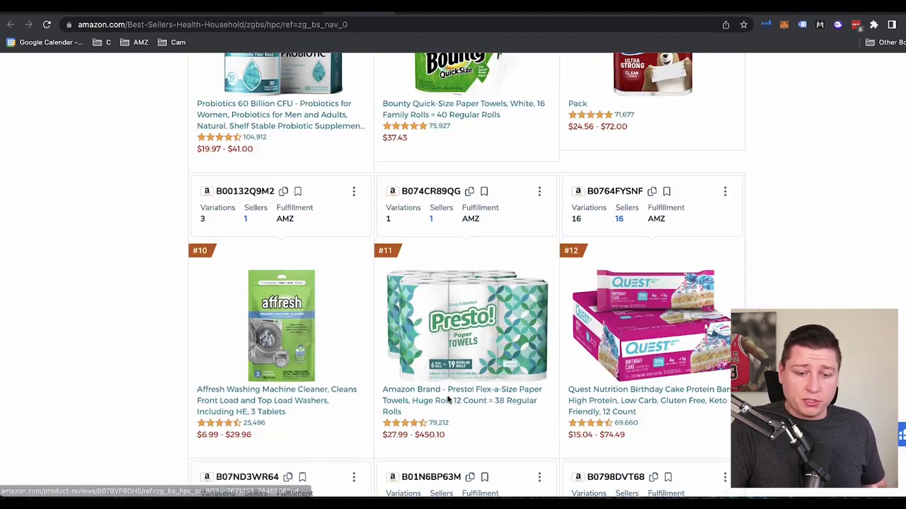
scroll(449, 401, down, 20)
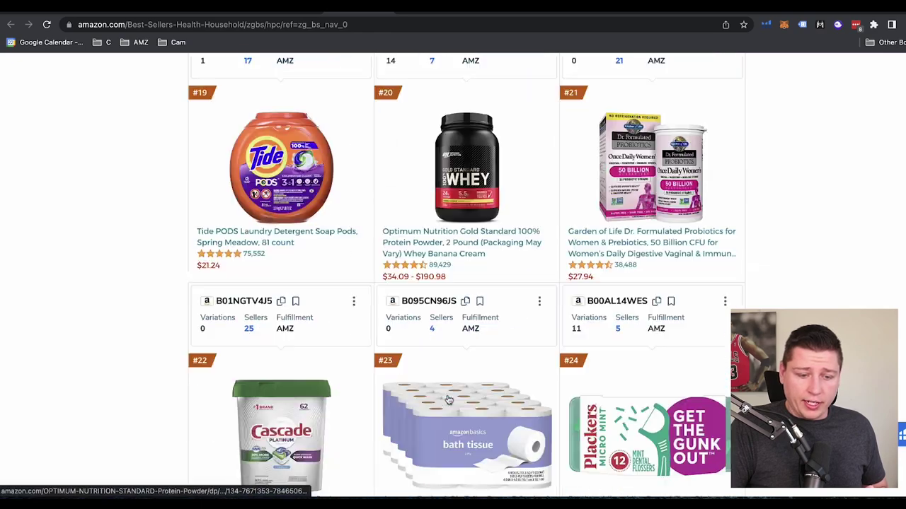
scroll(448, 400, down, 1)
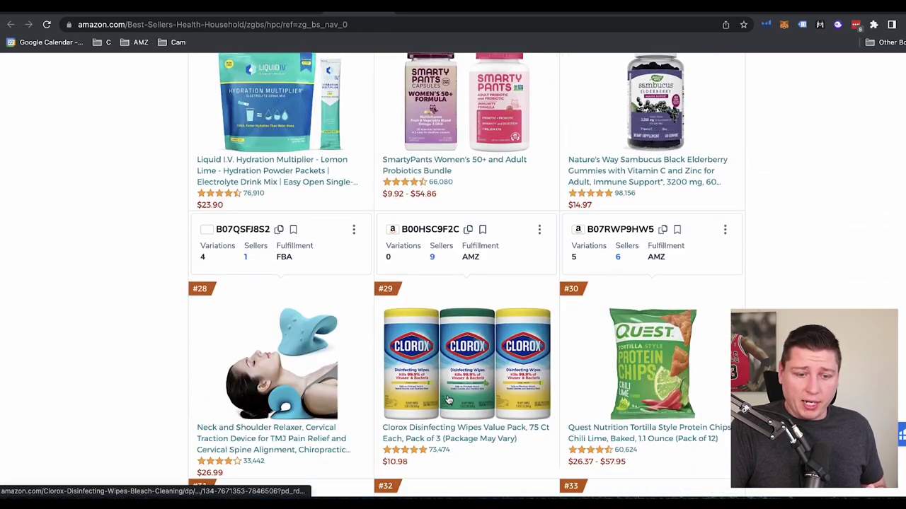
scroll(653, 333, down, 10)
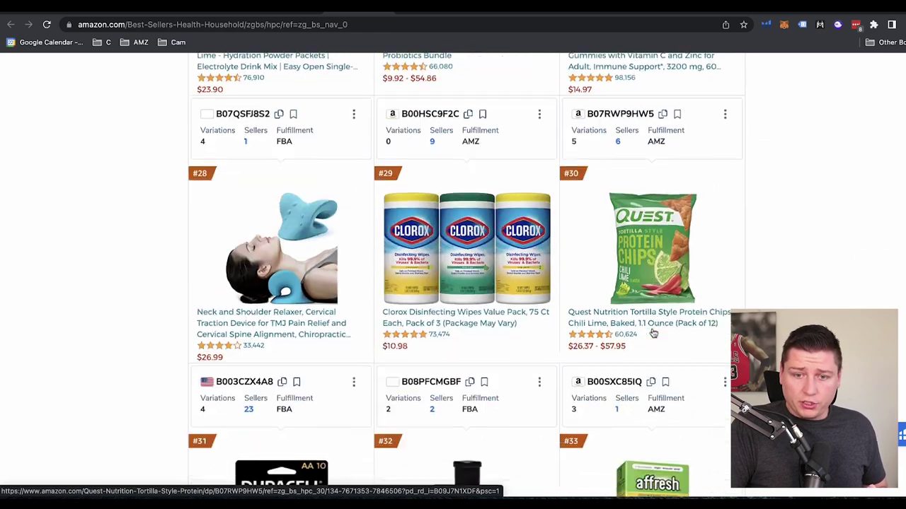
scroll(653, 333, down, 14)
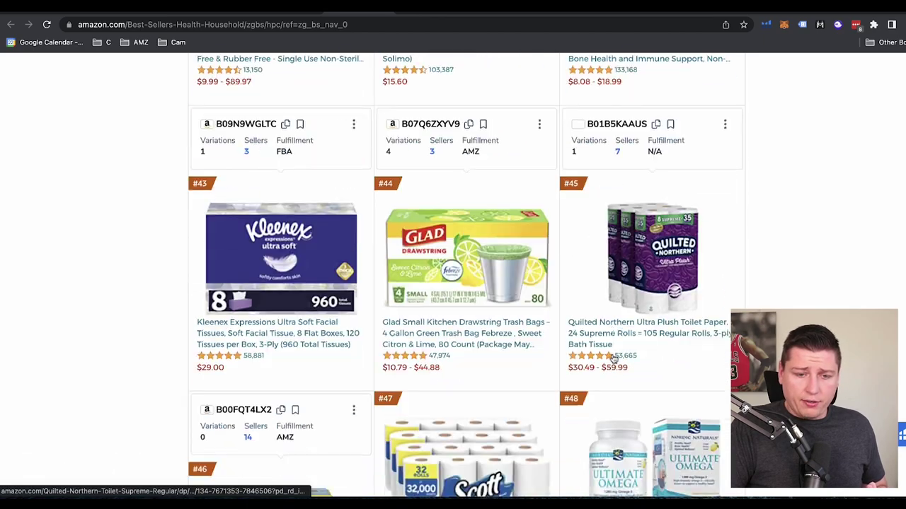
scroll(613, 358, down, 4)
- Open the second page of Health & Household best sellers and browse from #51 down to the stain remover at #96
click(312, 365)
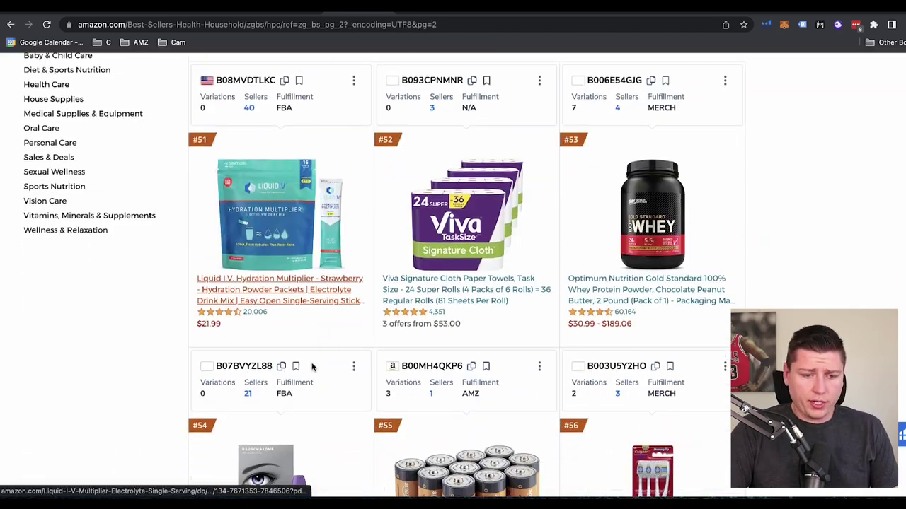
scroll(379, 312, down, 4)
scroll(380, 314, down, 6)
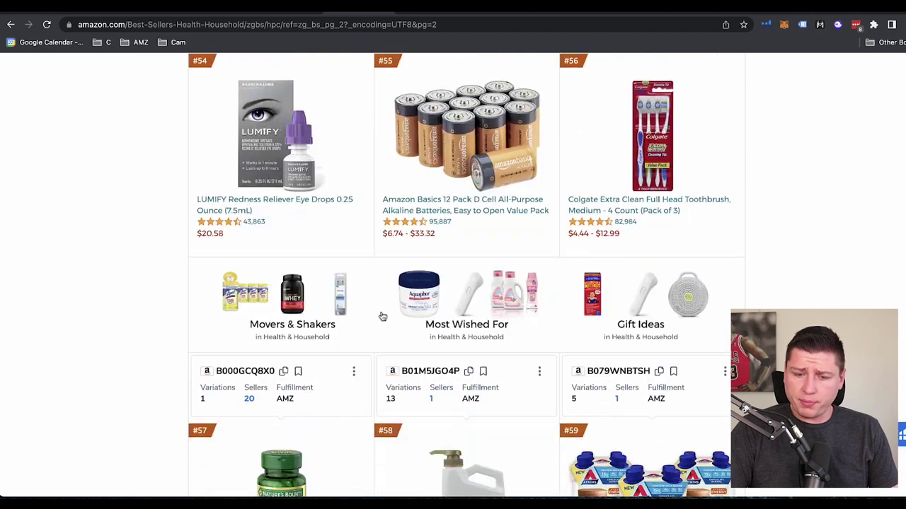
scroll(382, 316, down, 3)
scroll(382, 316, down, 5)
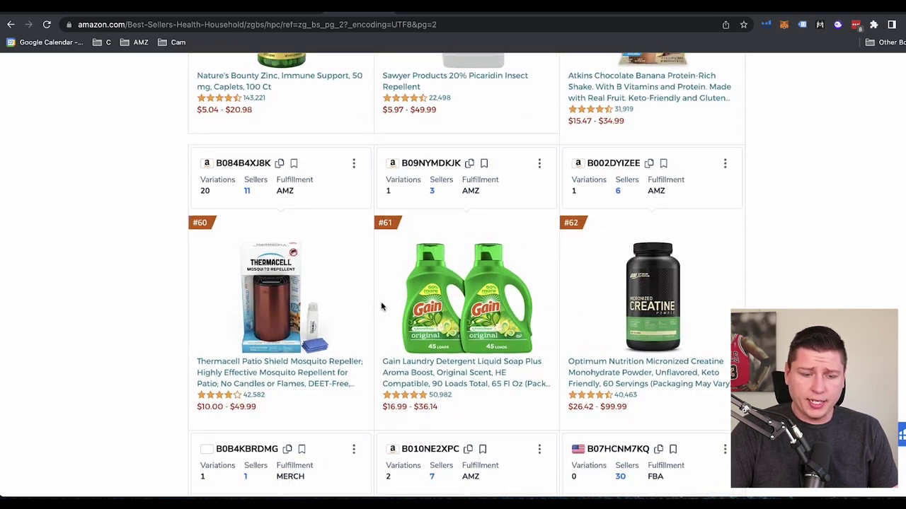
scroll(381, 299, down, 5)
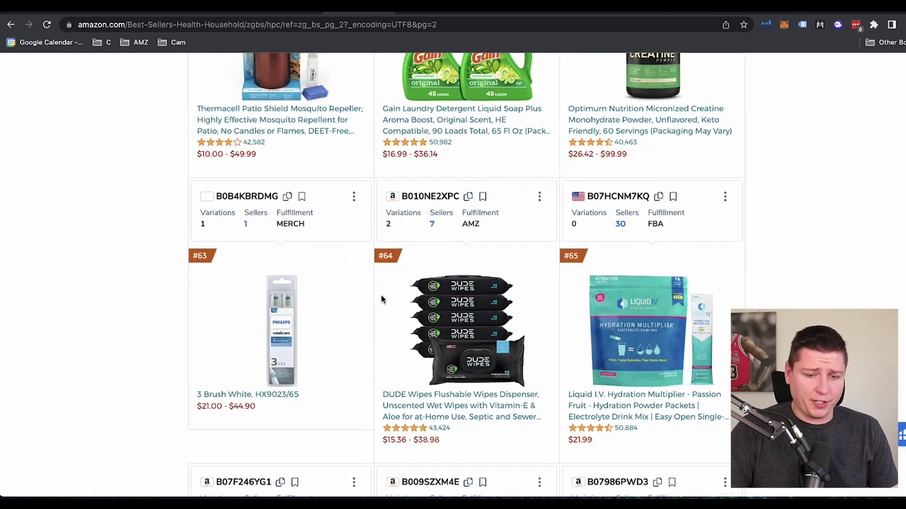
scroll(381, 300, down, 8)
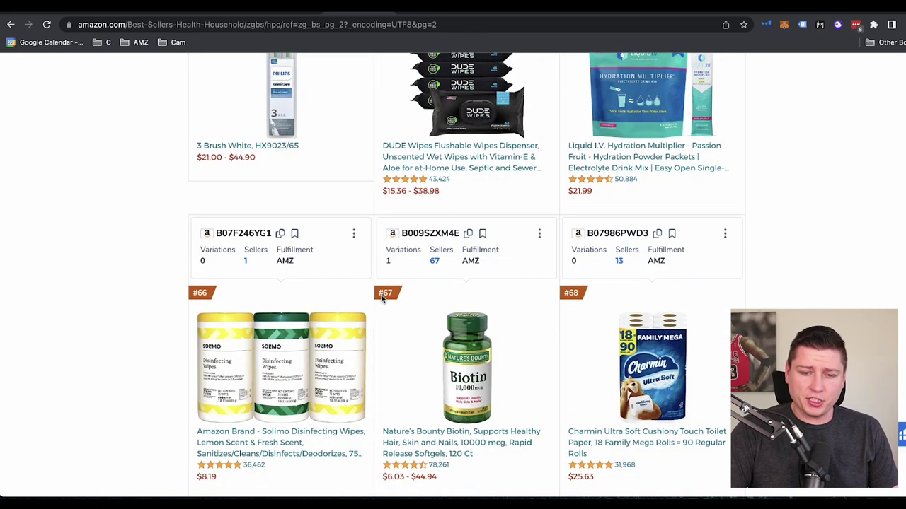
scroll(381, 299, down, 3)
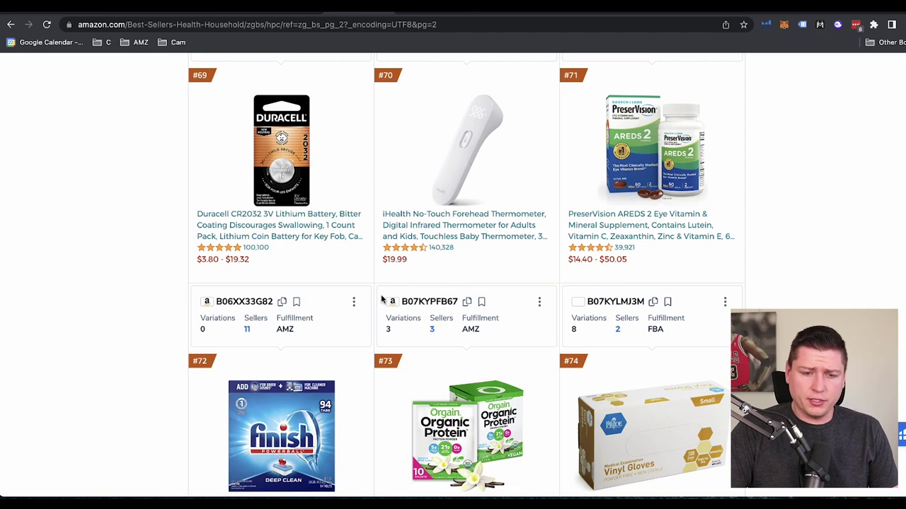
scroll(381, 299, down, 20)
scroll(434, 157, down, 12)
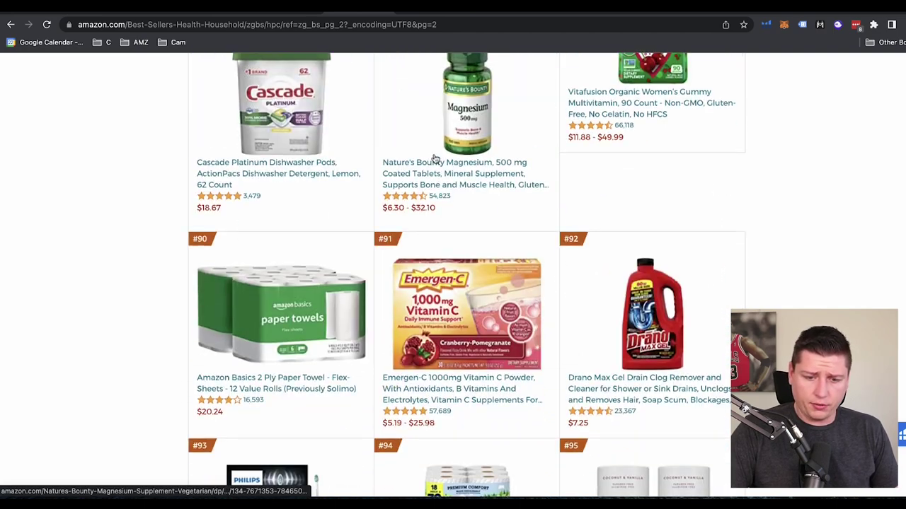
scroll(435, 157, down, 5)
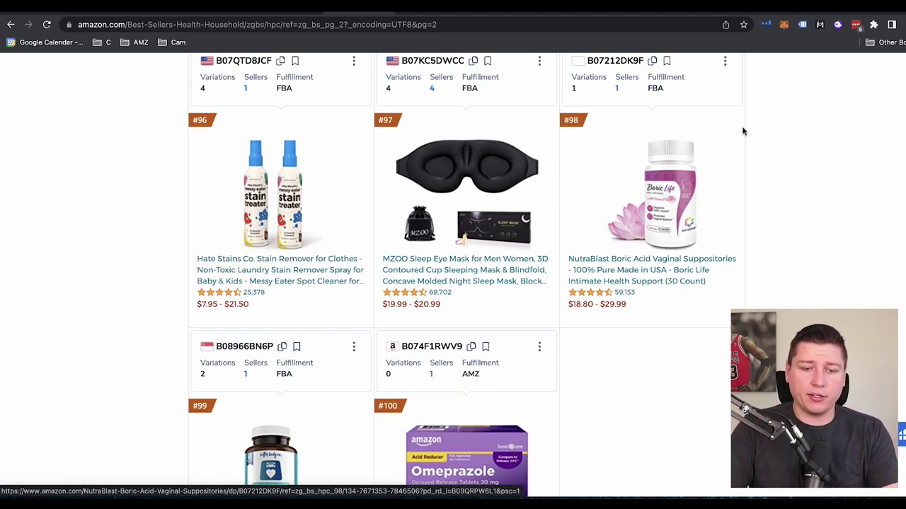
- Record "Organic All Natural Stain Remover" as a product idea in cell A7 of the research spreadsheet
click(697, 14)
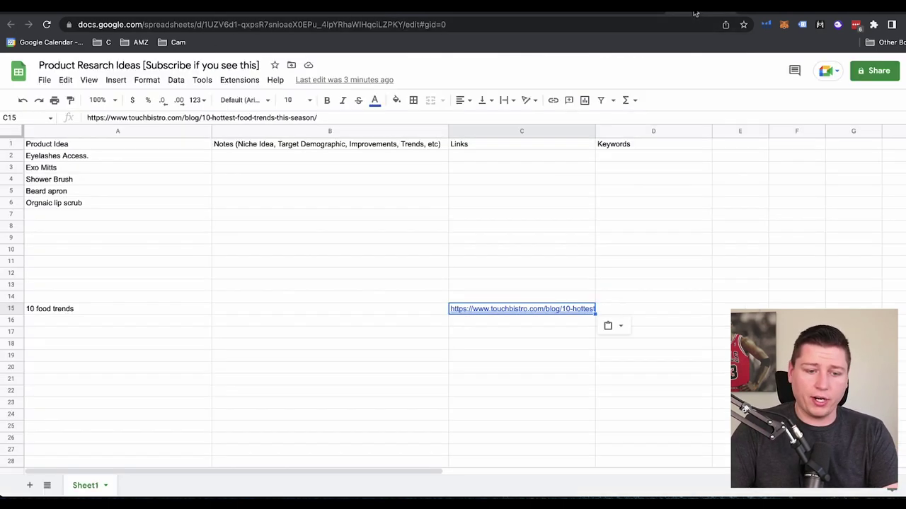
click(53, 215)
text(Organic All Natural Stain Remover)
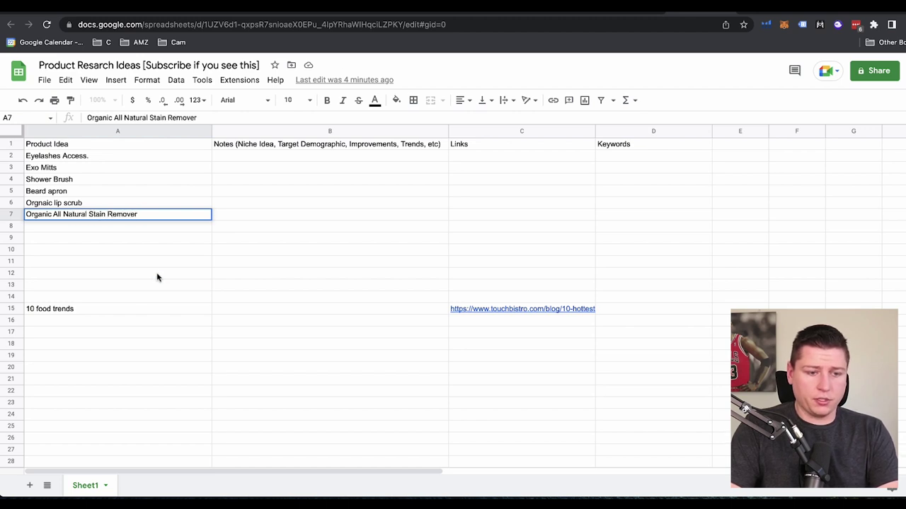
click(157, 277)
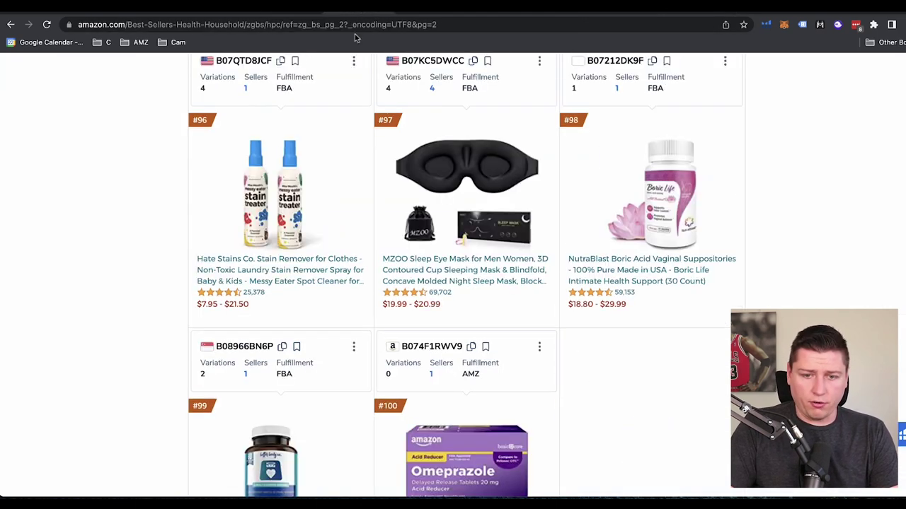
- Return to the Health & Household best sellers, check the last items through #100, and look back up to the 60s
scroll(384, 281, down, 3)
scroll(383, 281, up, 3)
scroll(481, 295, down, 2)
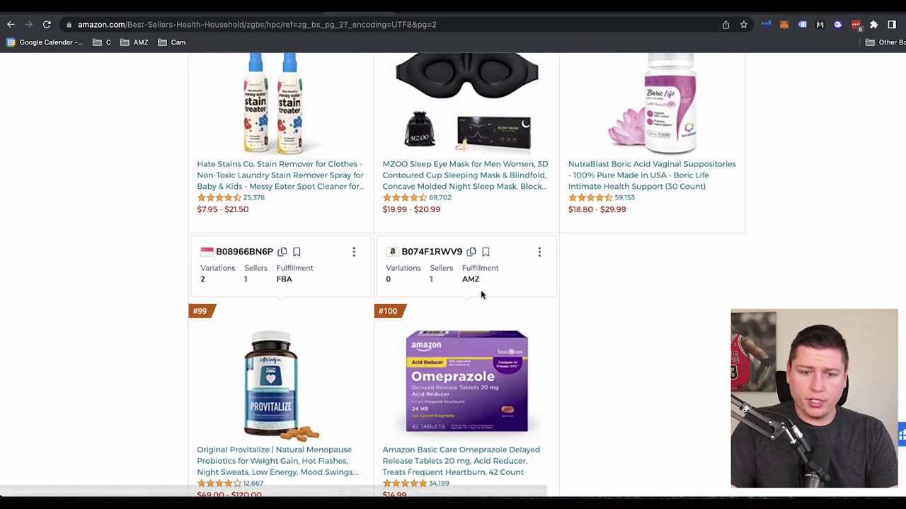
scroll(570, 267, down, 3)
scroll(570, 267, down, 1)
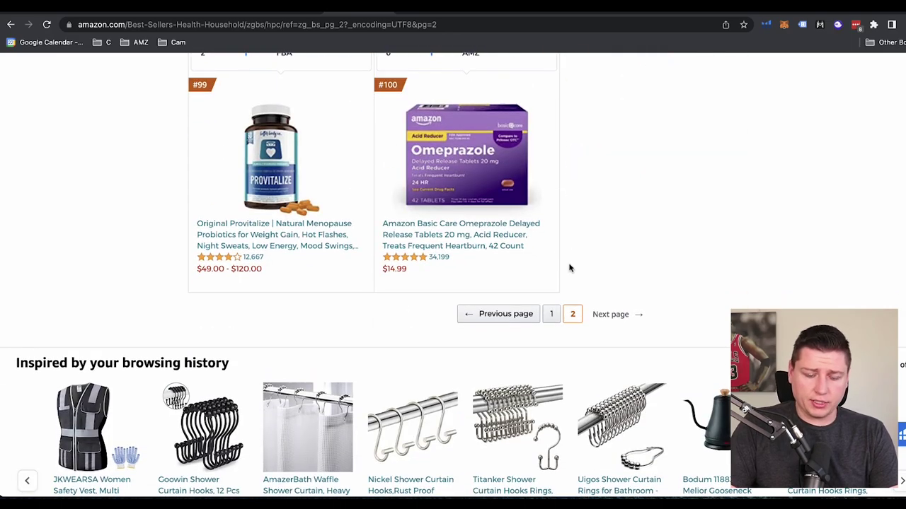
scroll(570, 268, up, 15)
scroll(569, 268, up, 20)
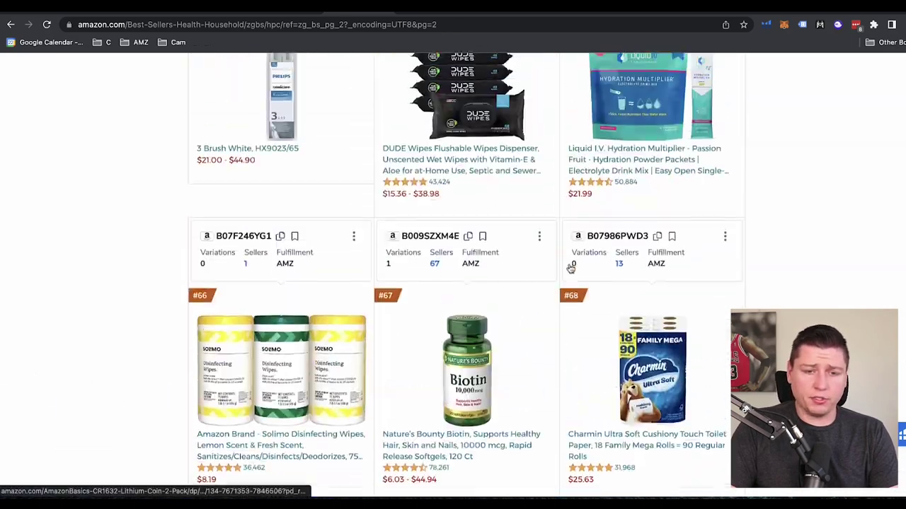
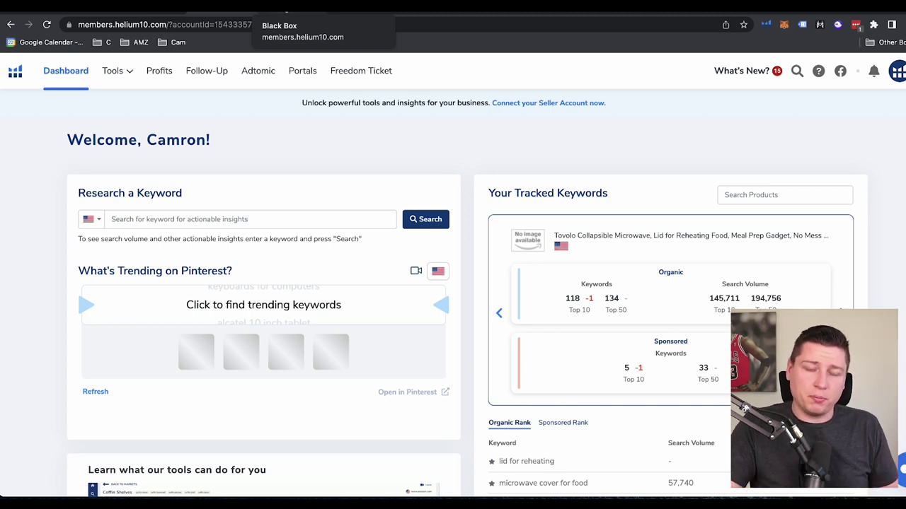
- Open the keyword search in Helium 10 Black Box and restrict the category to Grocery & Gourmet Food
click(280, 5)
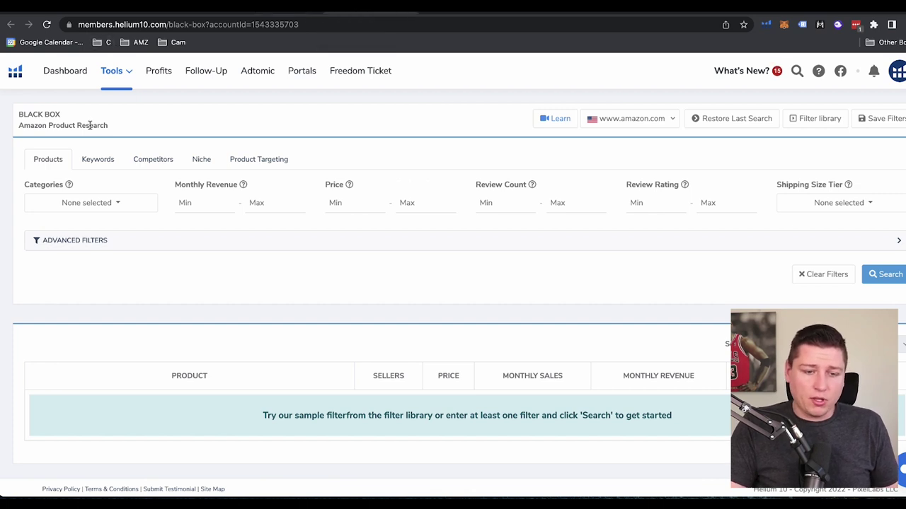
click(96, 162)
scroll(211, 265, down, 2)
click(156, 232)
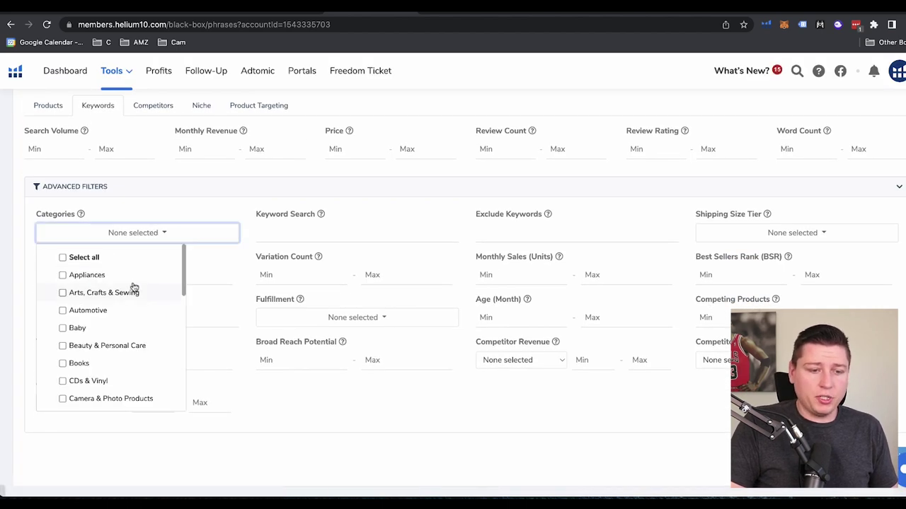
scroll(121, 300, down, 3)
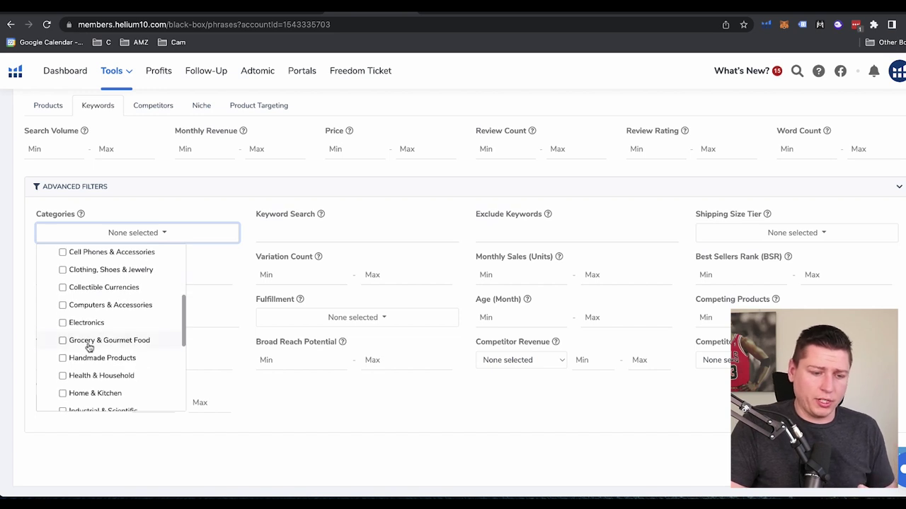
click(89, 340)
scroll(97, 323, up, 4)
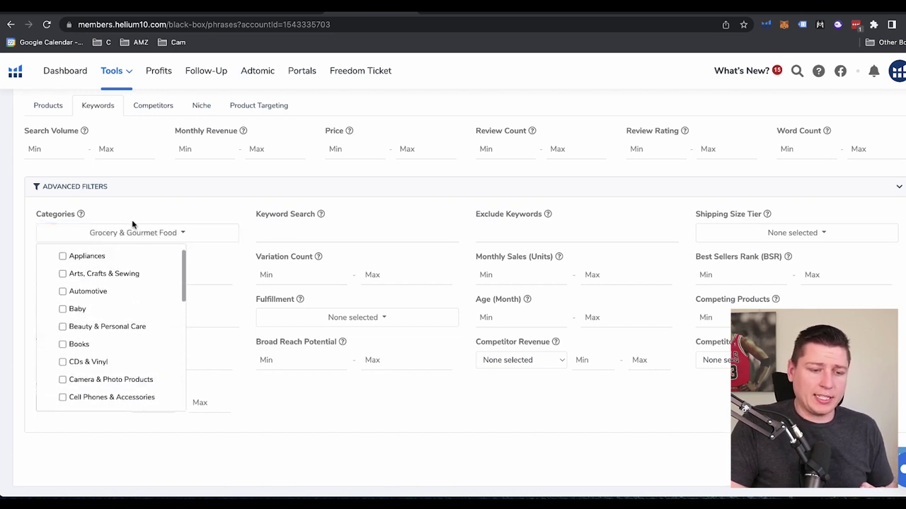
- Set the search volume filter of the Grocery & Gourmet Food keyword search to 200–5000
click(180, 170)
scroll(178, 170, up, 1)
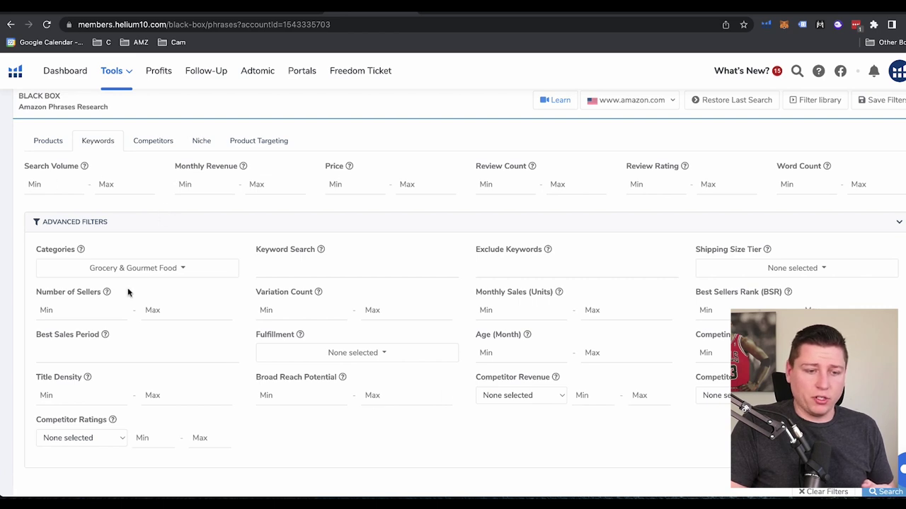
scroll(130, 294, down, 3)
right_click(570, 251)
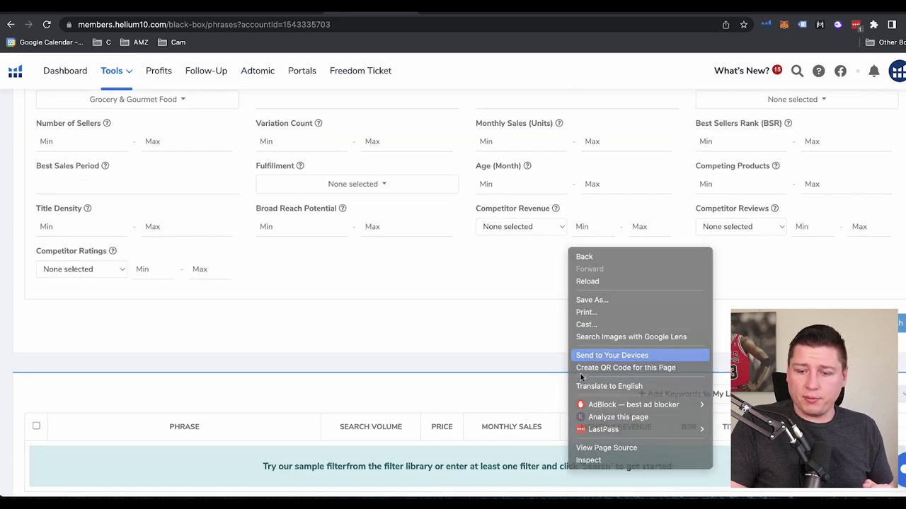
click(606, 354)
scroll(180, 318, up, 3)
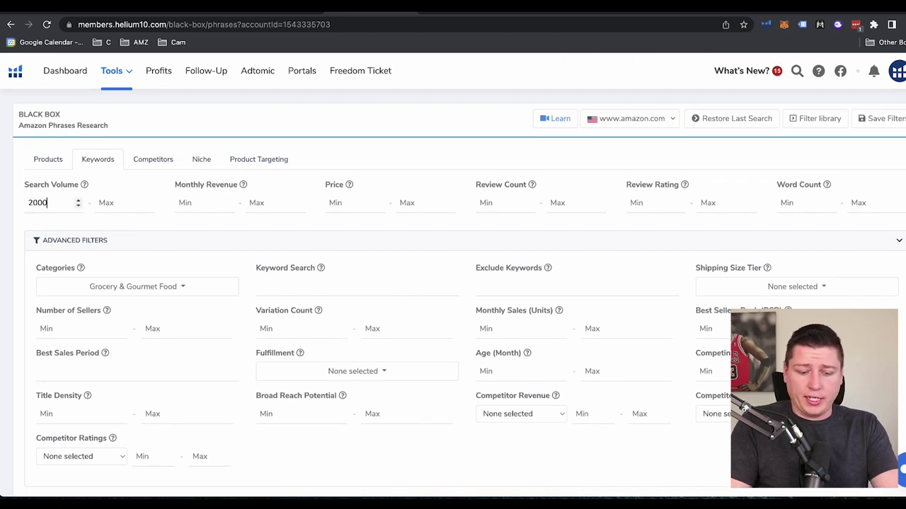
click(118, 206)
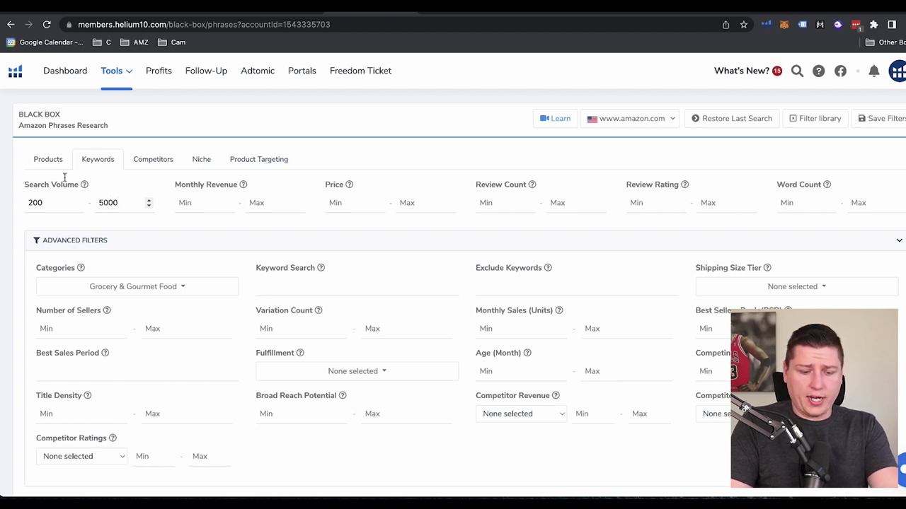
- Set the monthly revenue filter to 3000–20000 and the price filter to 13–55
click(194, 205)
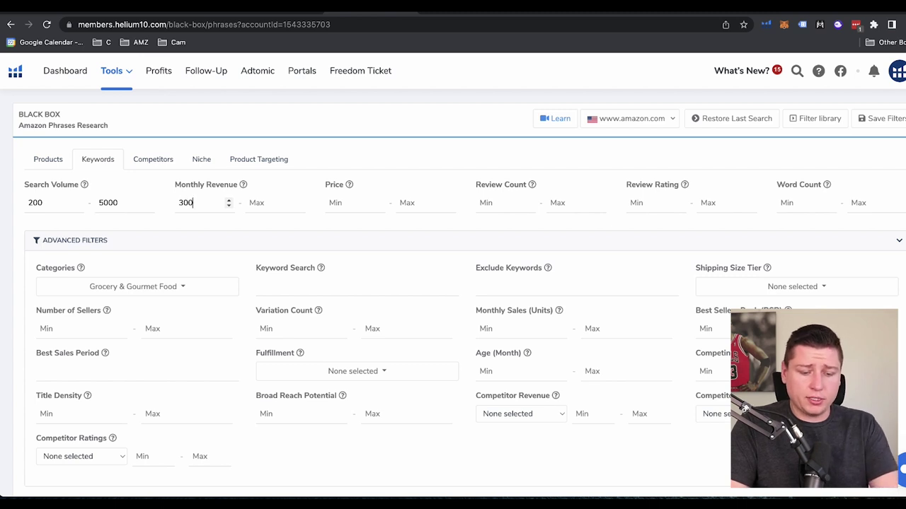
text(20000)
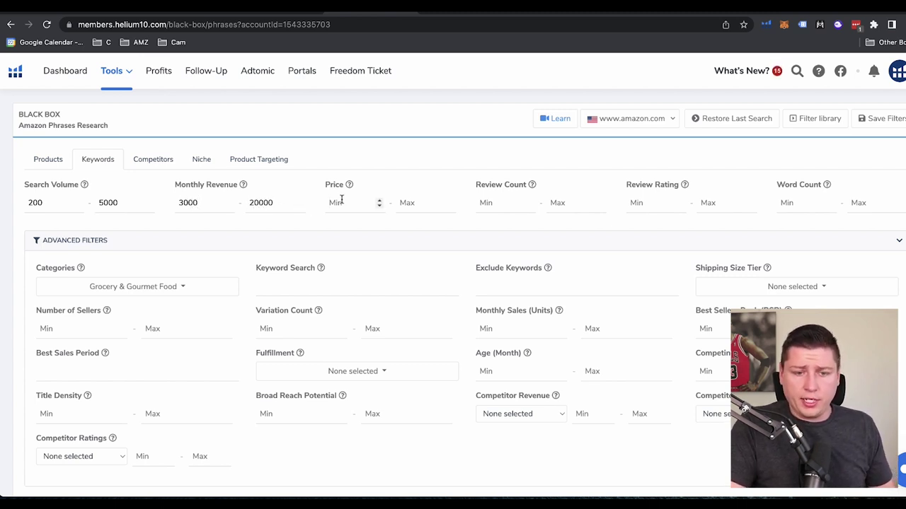
click(341, 200)
text(13)
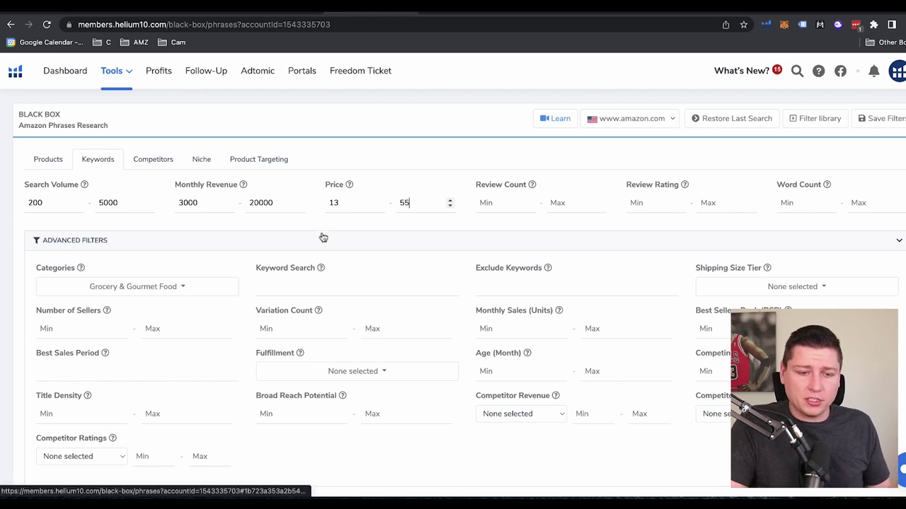
- Run the keyword search with the search volume, revenue, price and category filters, leaving the review count empty
click(557, 200)
scroll(657, 202, down, 1)
scroll(658, 203, up, 2)
scroll(658, 202, down, 2)
scroll(599, 366, up, 2)
scroll(593, 369, down, 2)
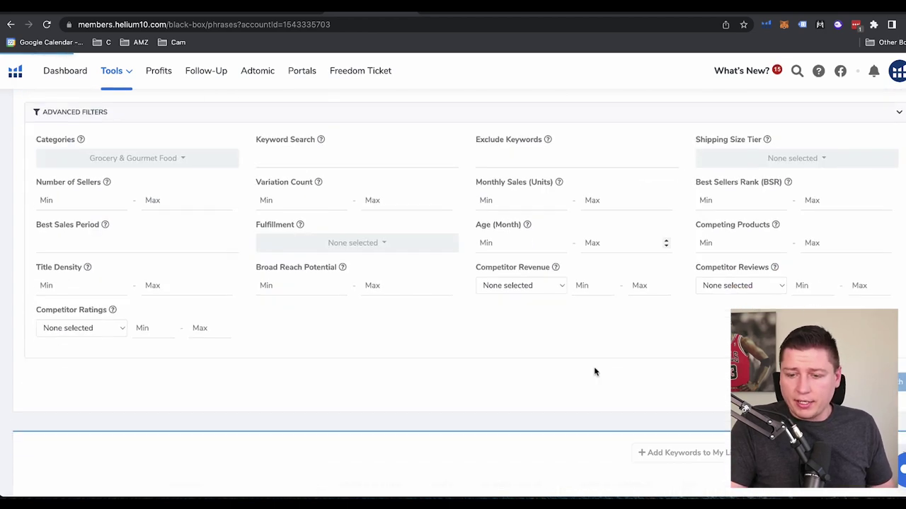
scroll(593, 372, down, 2)
scroll(594, 371, up, 3)
scroll(594, 371, down, 4)
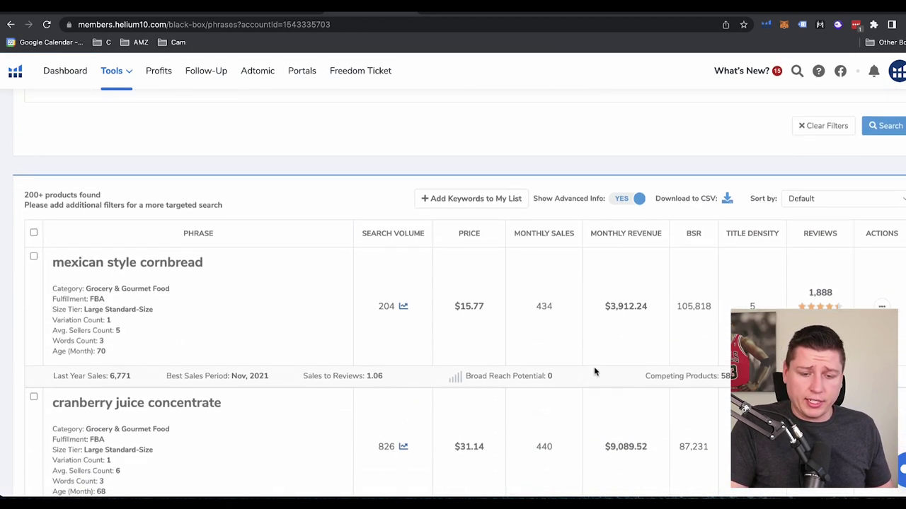
- Look through the found phrases for product ideas, from cranberry juice concentrate and marshmallow leaf to coffee substitute gluten free
scroll(594, 371, down, 1)
scroll(245, 288, down, 2)
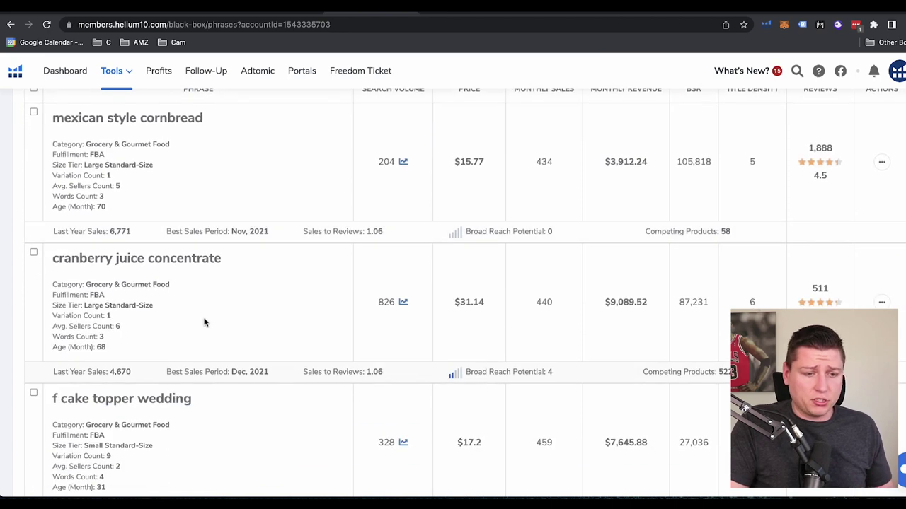
drag(226, 266, 51, 259)
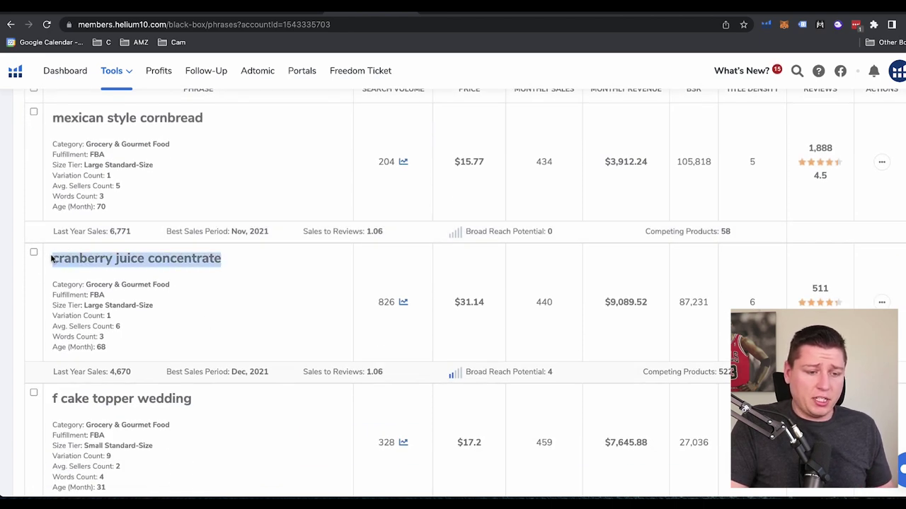
scroll(184, 308, down, 4)
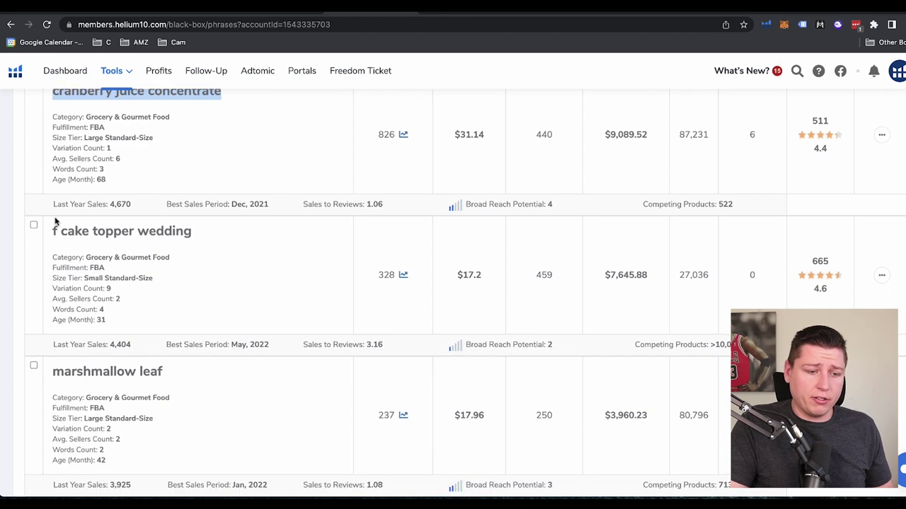
scroll(198, 295, down, 2)
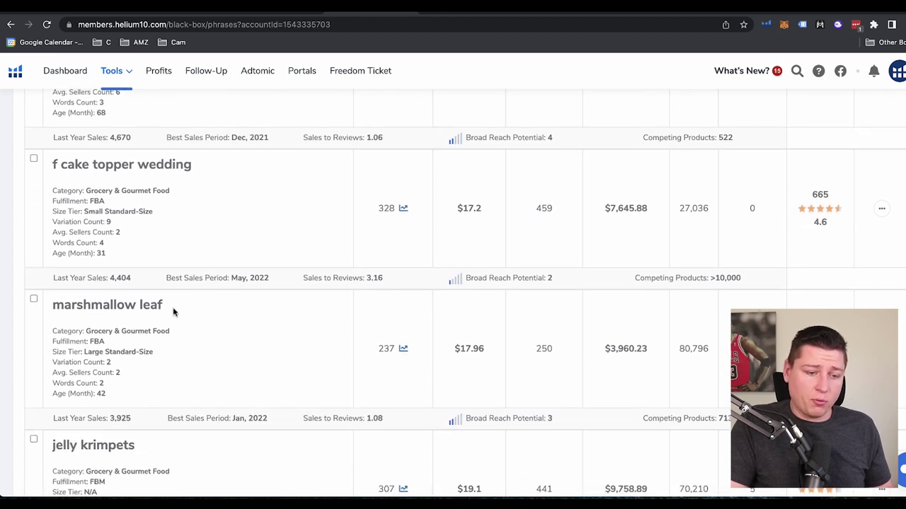
drag(167, 306, 54, 306)
scroll(222, 397, down, 9)
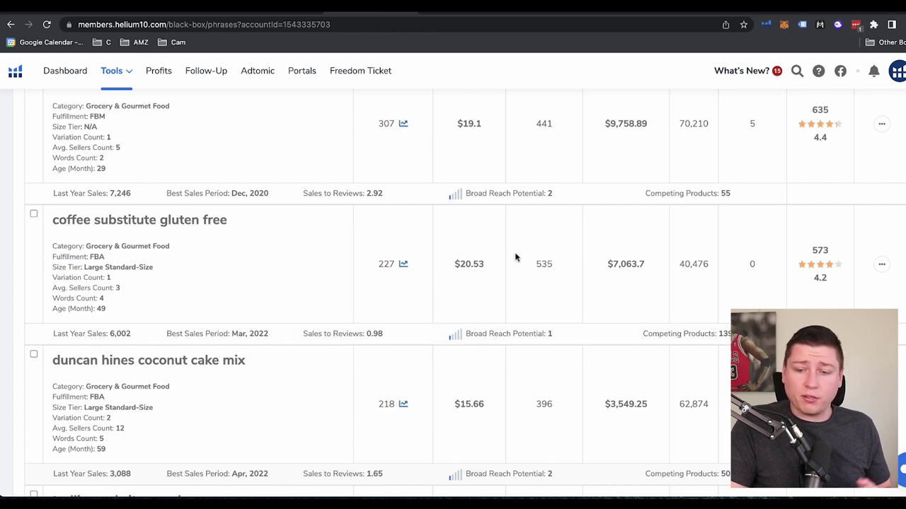
scroll(453, 244, up, 15)
scroll(446, 226, up, 5)
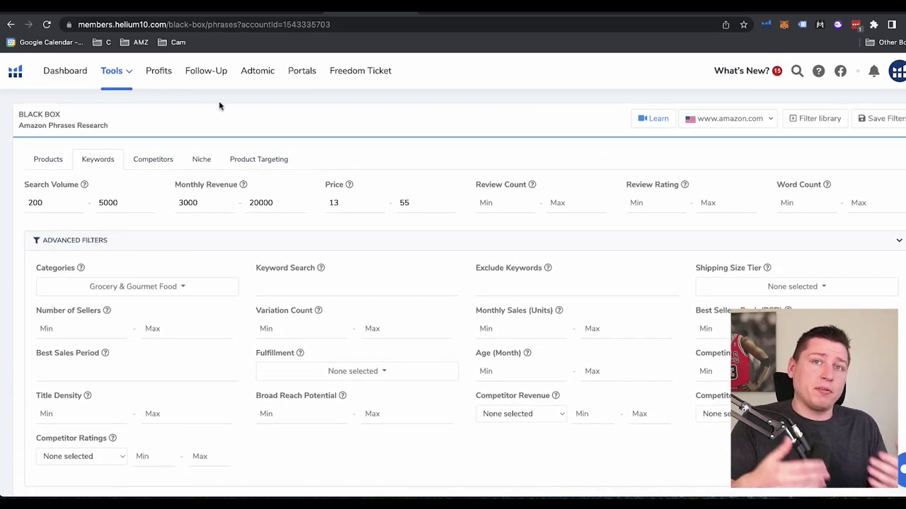
- Check the monthly revenue and search volume of the phrase "mexican style cornbread" in the results
scroll(175, 265, down, 1)
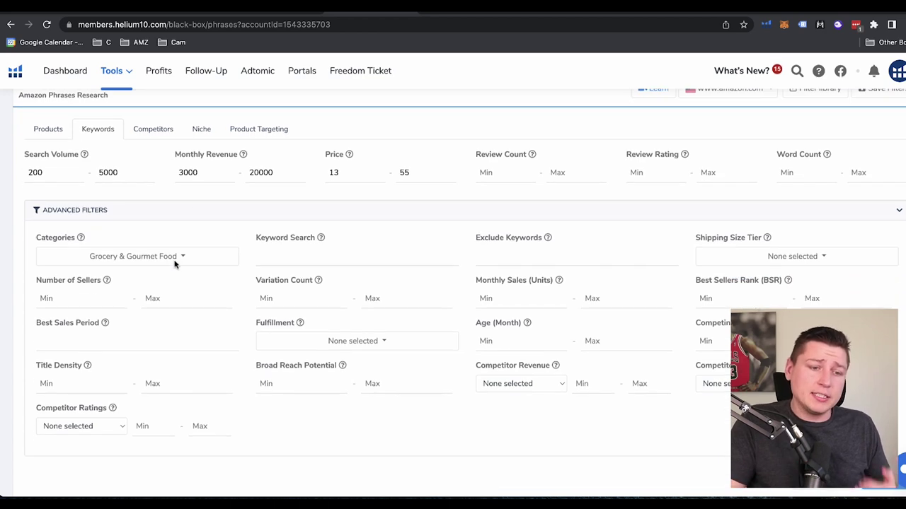
scroll(174, 265, down, 10)
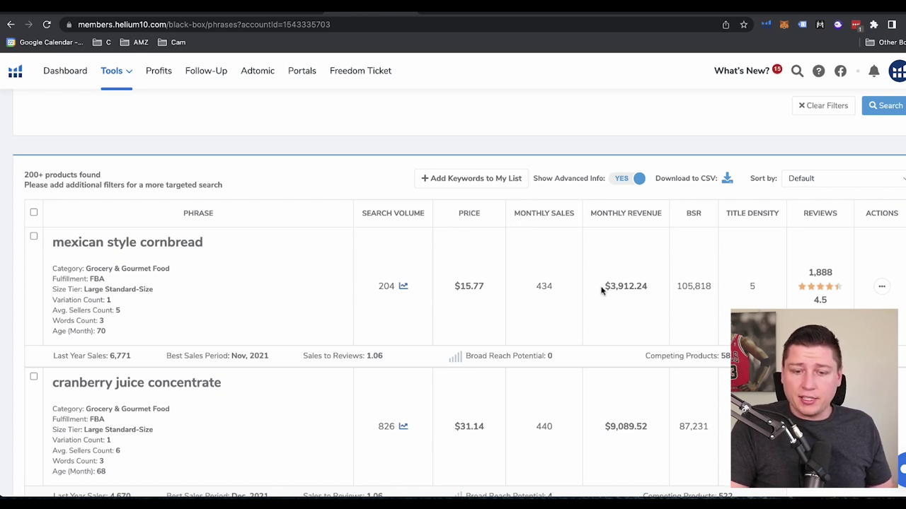
drag(602, 289, 647, 289)
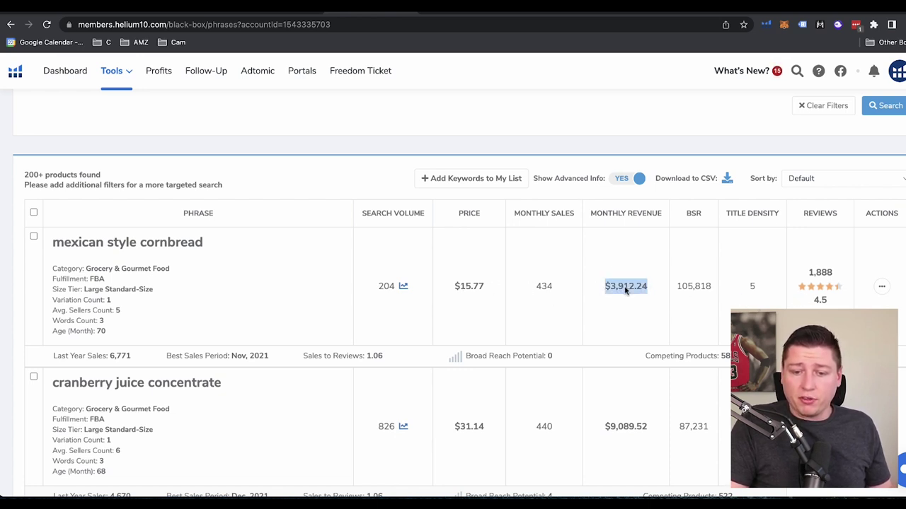
drag(378, 286, 397, 292)
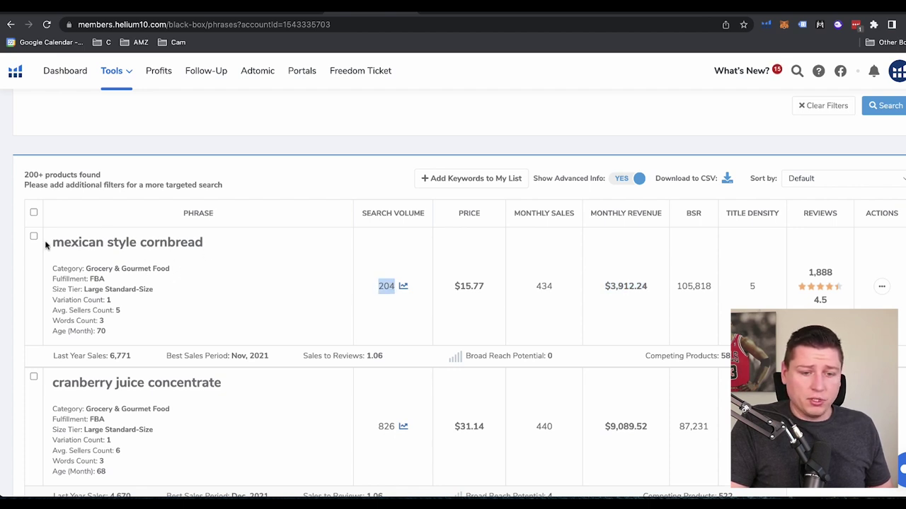
drag(52, 242, 203, 242)
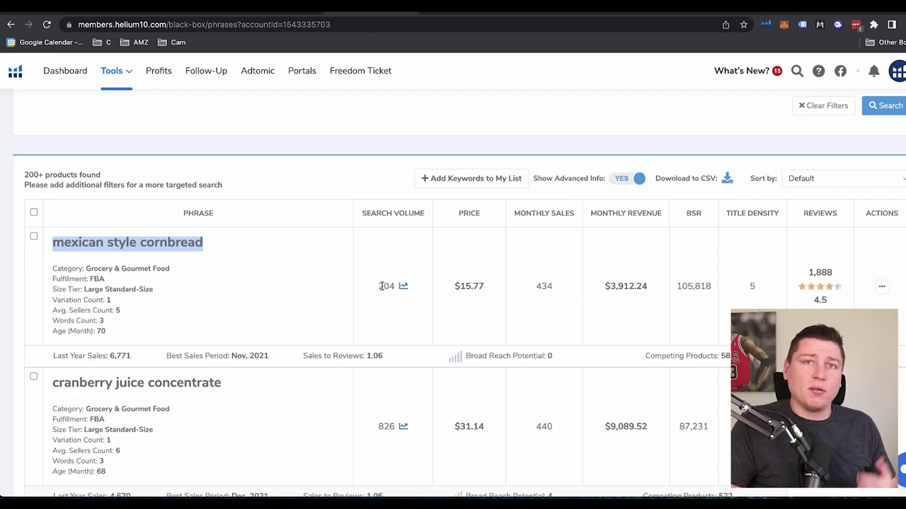
- Return to the Helium 10 dashboard and open the Magnet keyword research tool
scroll(417, 229, up, 5)
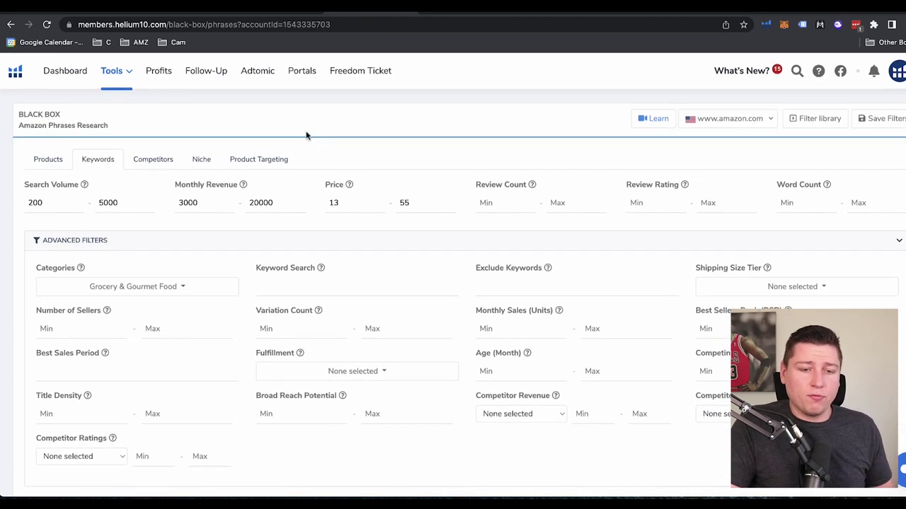
key(alt+Left)
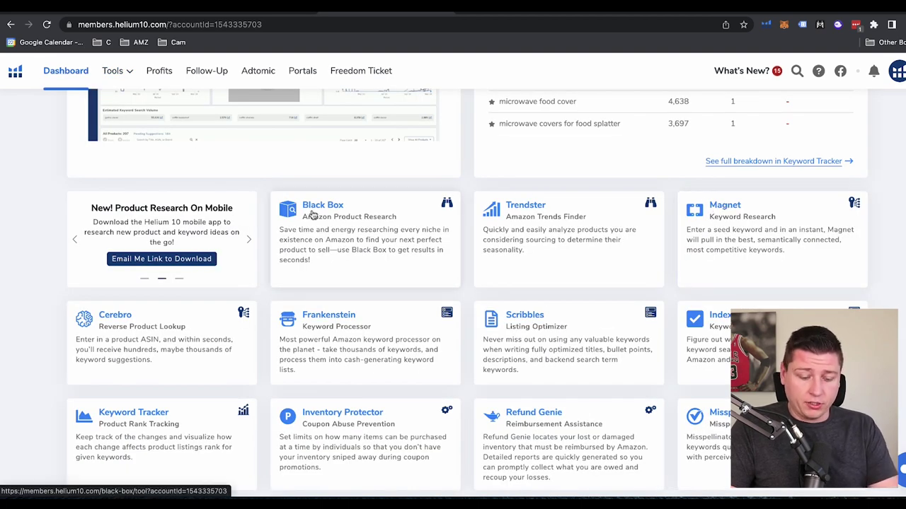
click(724, 209)
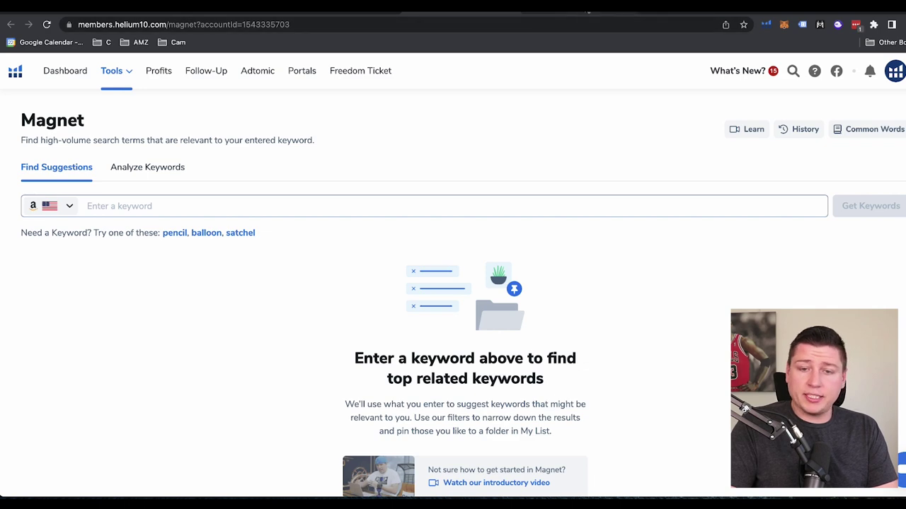
- Try "Eyelashes Access." copied from the research spreadsheet as the Magnet keyword, and remove it again
click(585, 11)
click(69, 160)
key(ctrl+c)
click(459, 11)
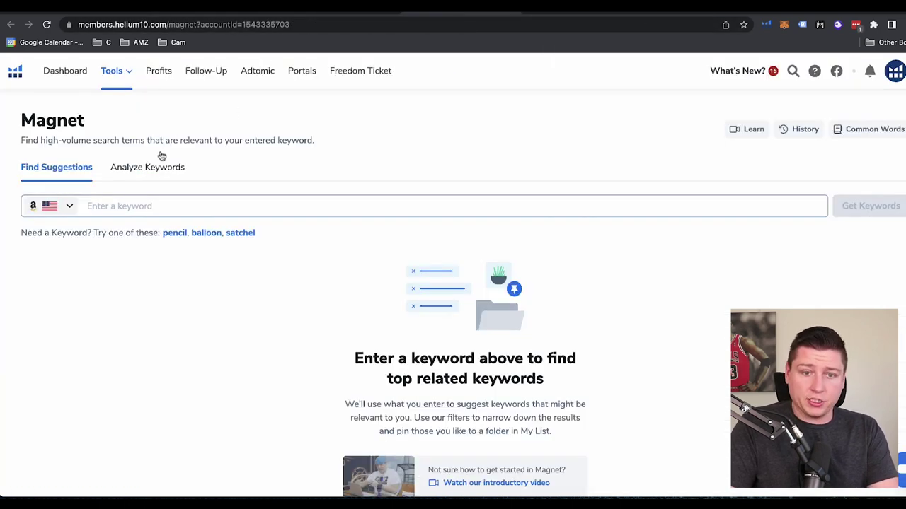
click(120, 201)
key(ctrl+v)
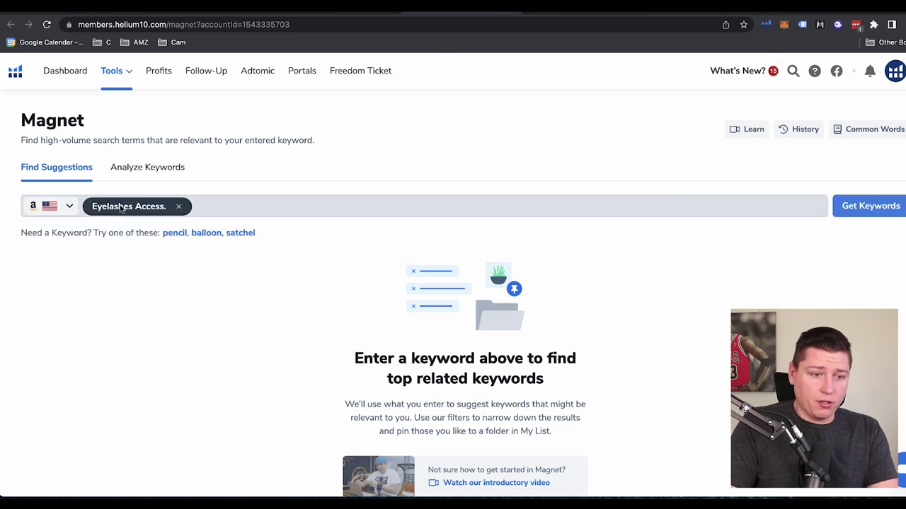
click(179, 207)
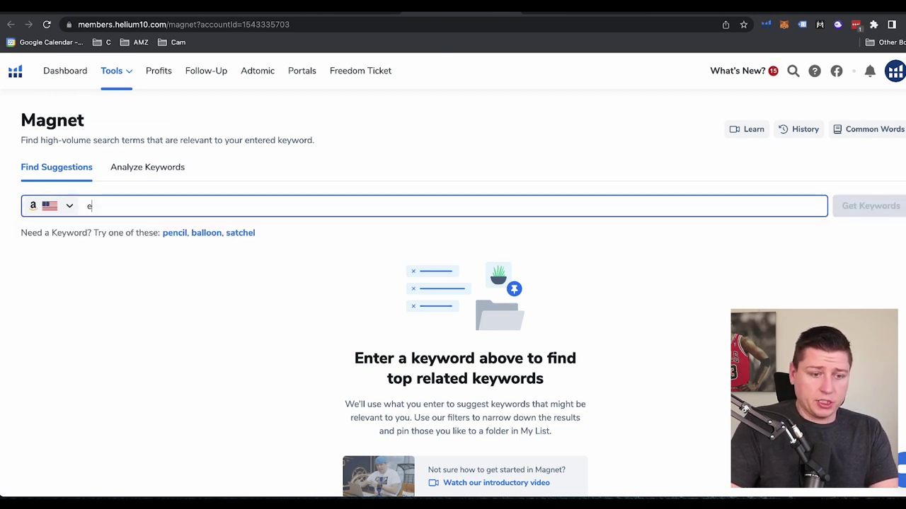
- Get Magnet keyword suggestions for "eyelashes" and look over the search summary and suggested phrases
text(eyelashe)
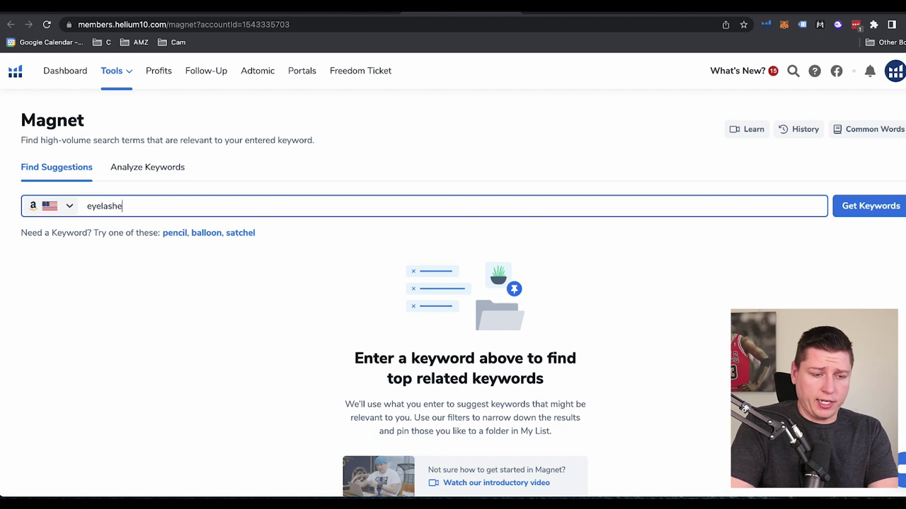
text(s)
key(Return)
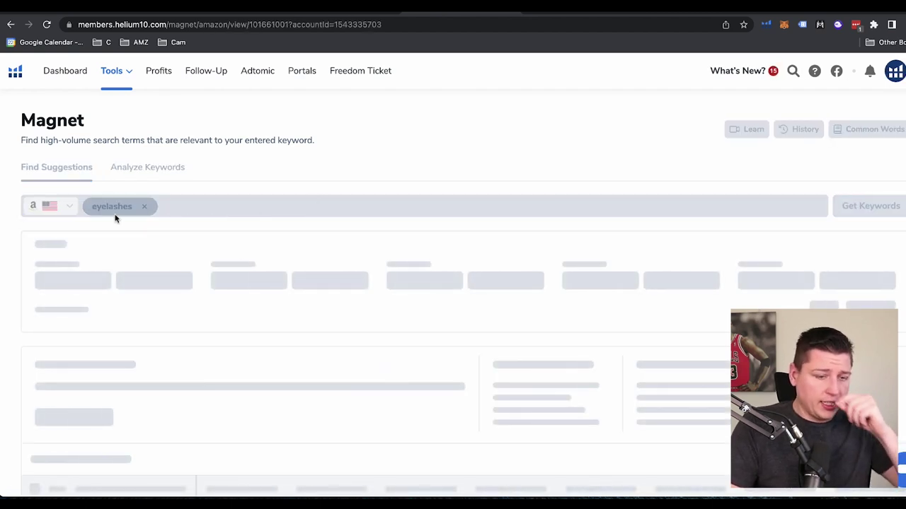
scroll(155, 287, down, 4)
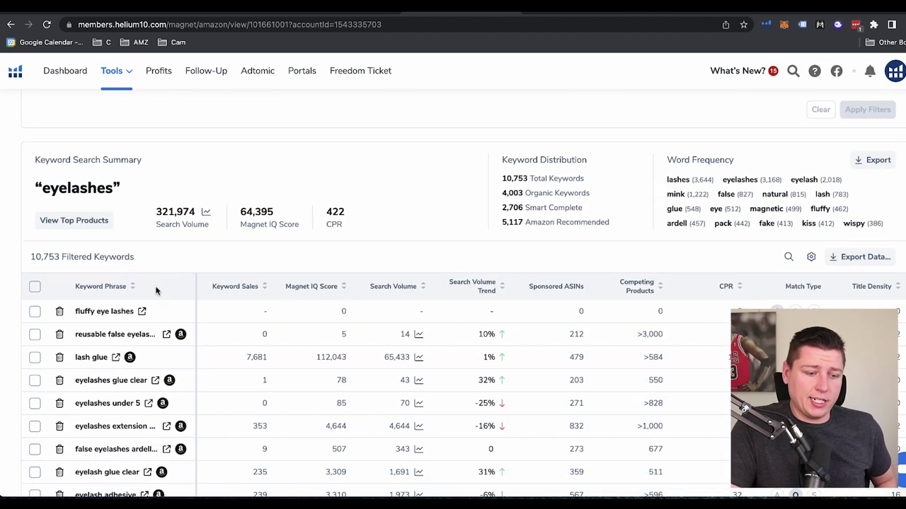
scroll(156, 290, down, 1)
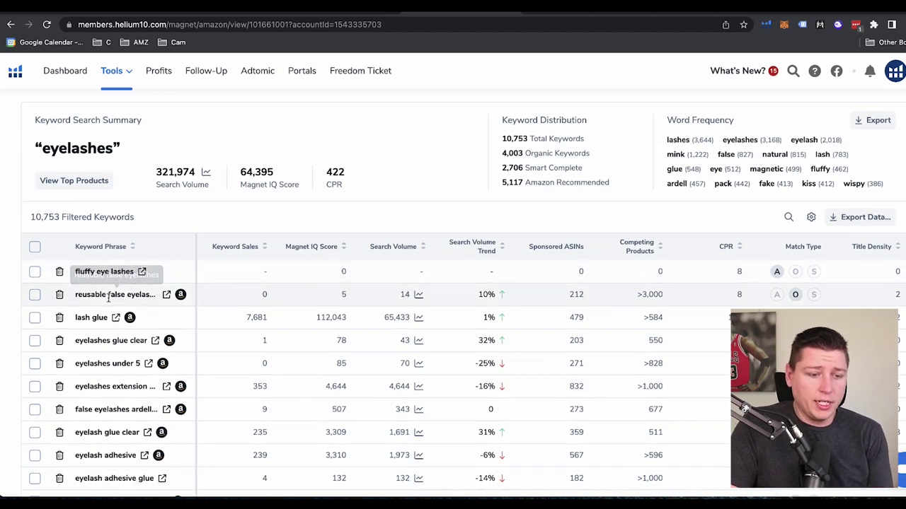
scroll(155, 303, up, 5)
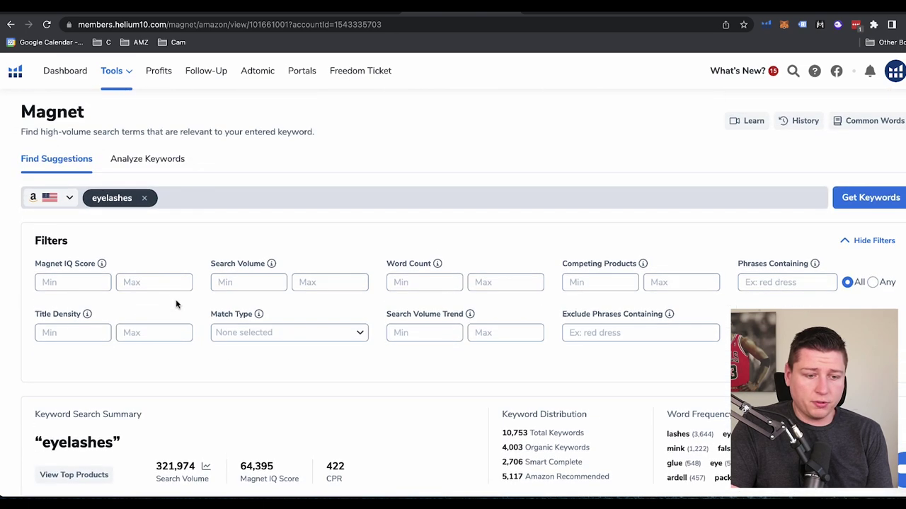
- Set the Magnet filters to a search volume of 500–3000 and a word count of 2–5
scroll(104, 304, down, 1)
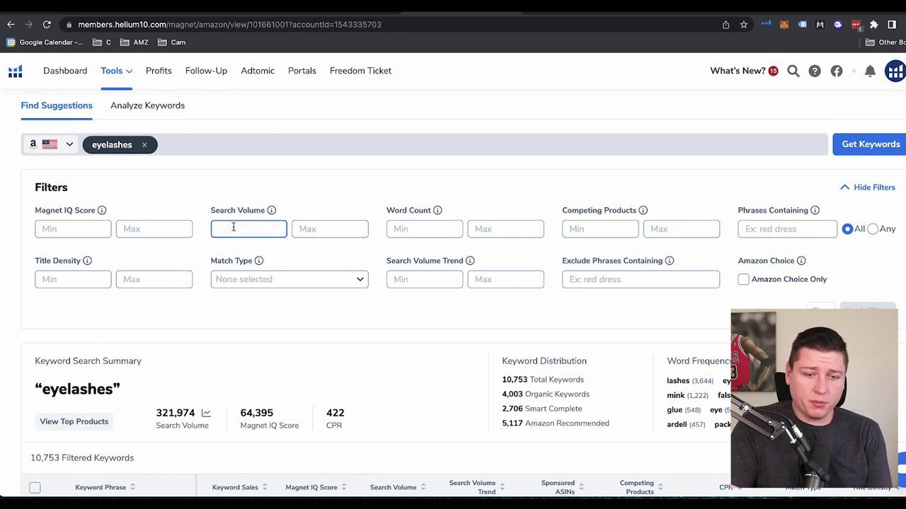
click(325, 229)
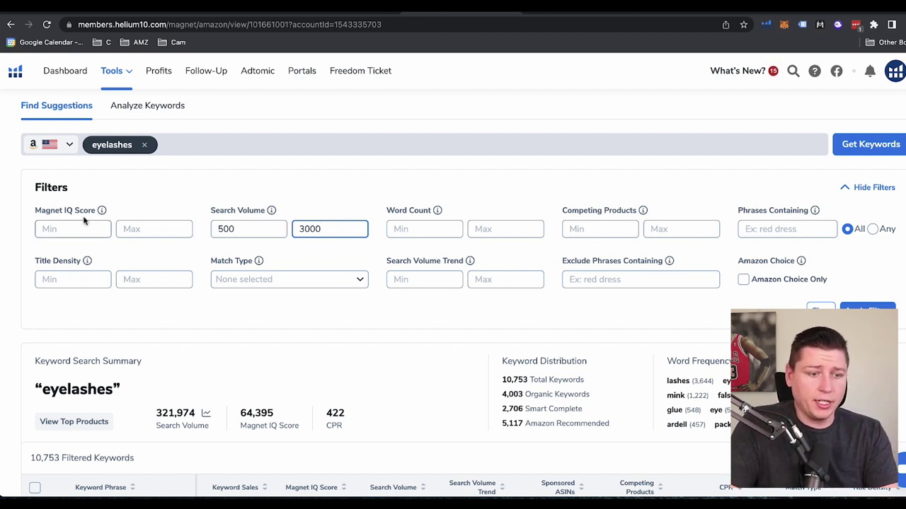
scroll(449, 256, down, 1)
click(428, 194)
text(2)
click(513, 197)
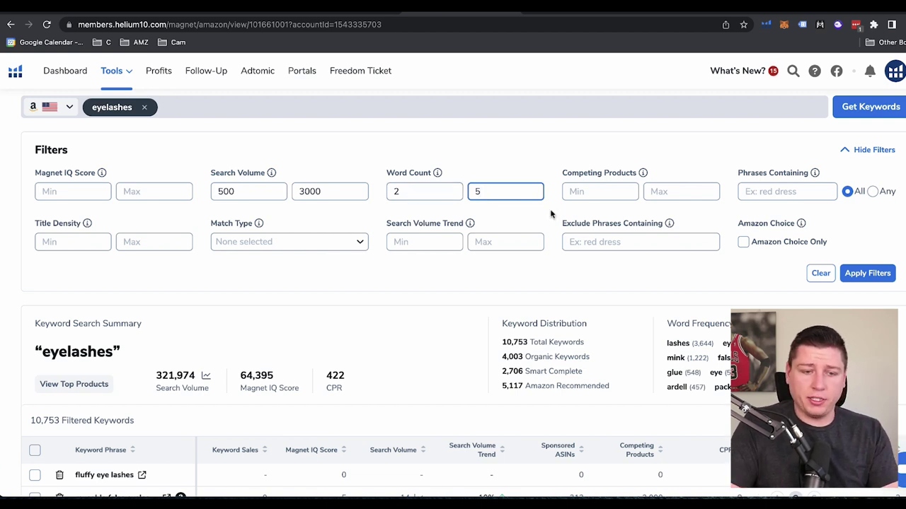
- Check the match type filter's options without selecting any
scroll(551, 212, down, 1)
scroll(685, 214, down, 1)
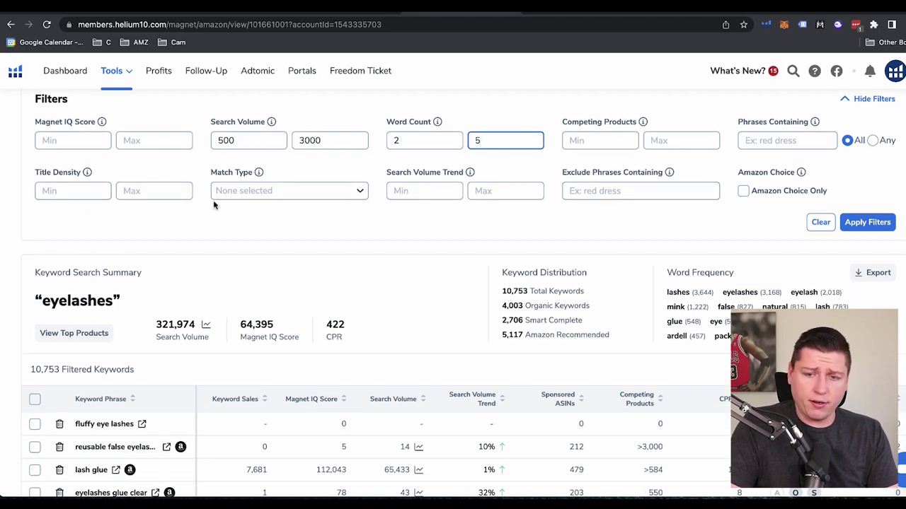
click(325, 197)
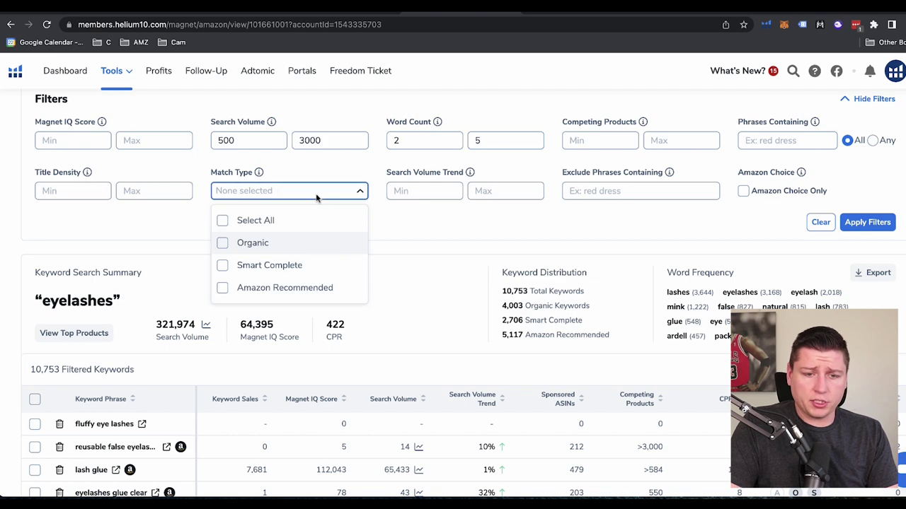
click(180, 232)
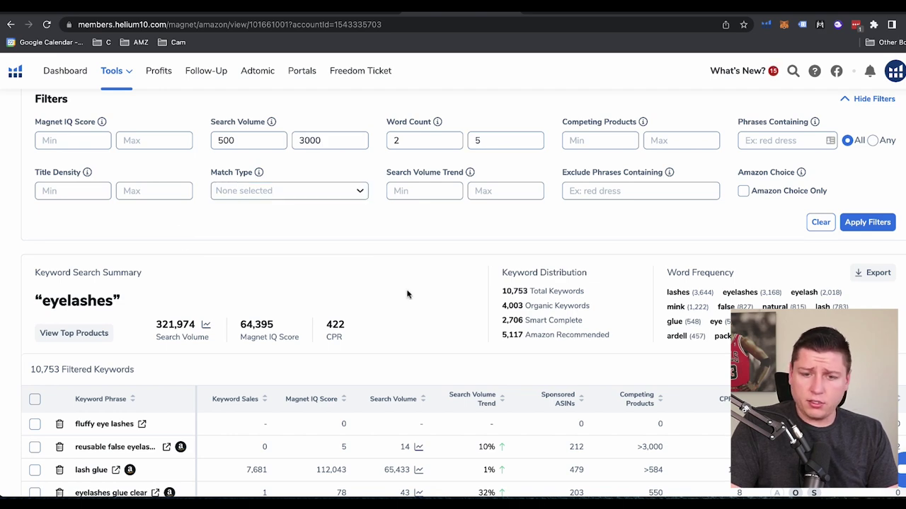
- Apply the keyword filters for a search volume of 500 to 3000 and a word count of 2 to 5
scroll(407, 294, down, 3)
click(867, 128)
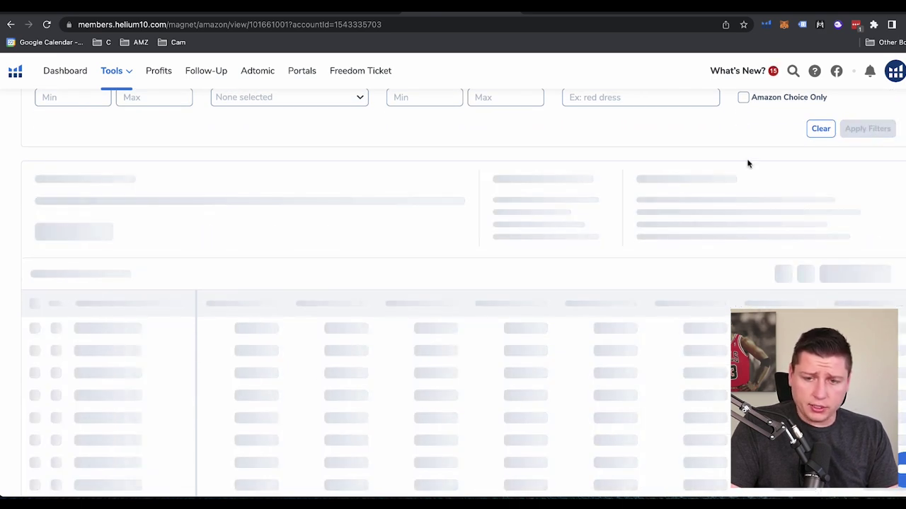
scroll(747, 163, down, 1)
scroll(709, 178, up, 1)
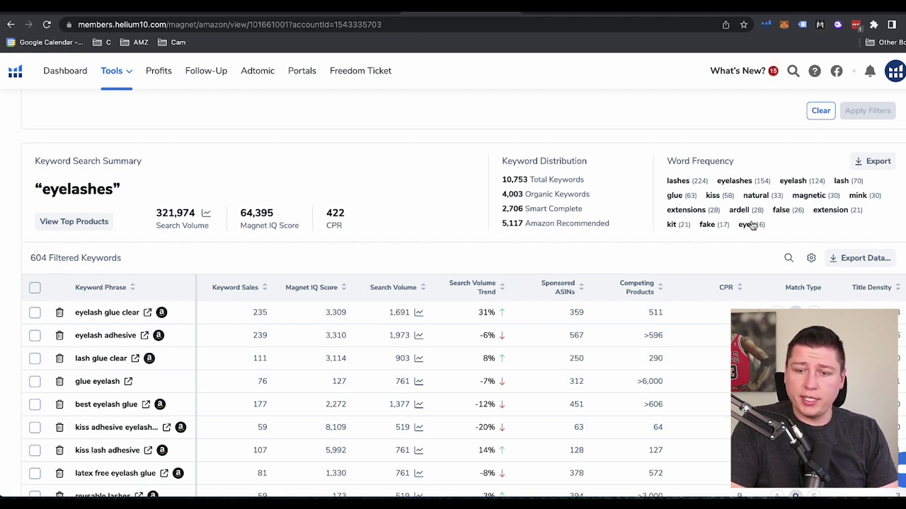
- Widen the keyword phrase column of the filtered keyword table so the long phrases fit
scroll(302, 277, down, 1)
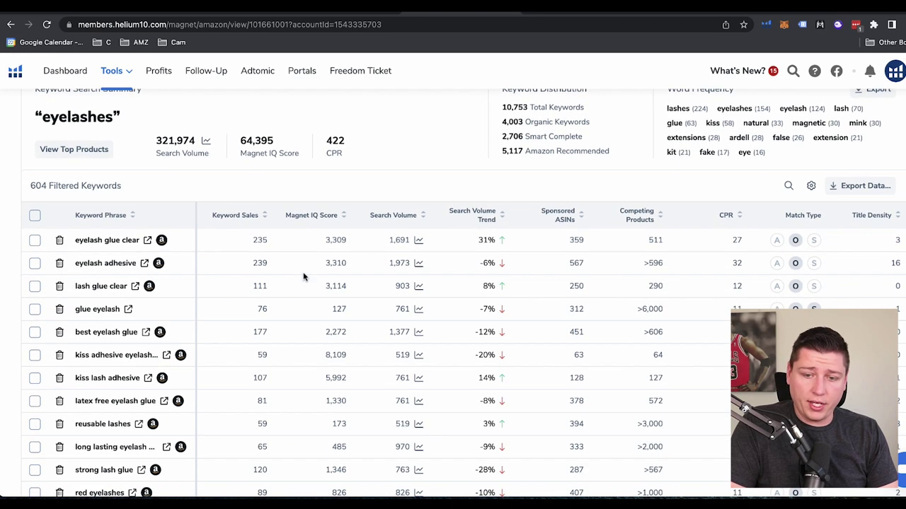
scroll(303, 275, down, 1)
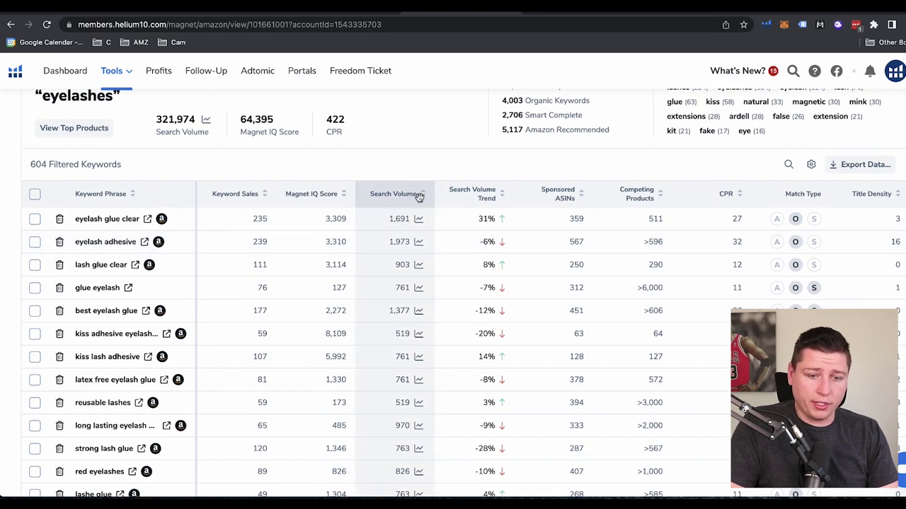
scroll(420, 199, down, 1)
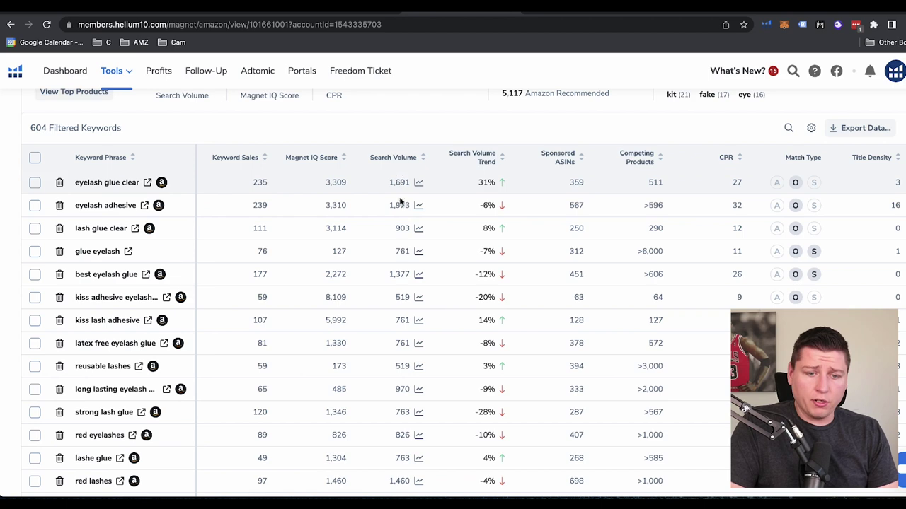
scroll(402, 340, down, 1)
scroll(407, 364, up, 1)
drag(195, 159, 250, 160)
scroll(128, 283, down, 1)
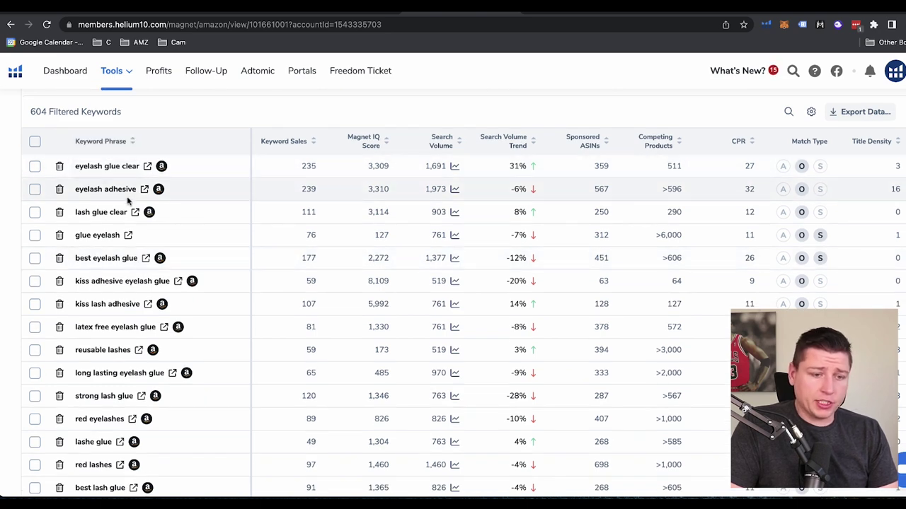
- Open the Amazon results for the keyword "eyelash glue clear" and look over the listed products
click(147, 167)
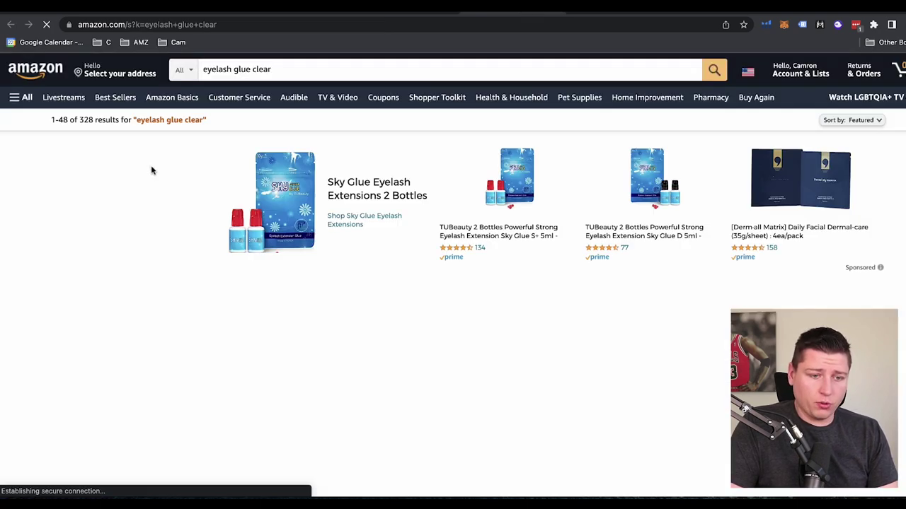
scroll(277, 244, down, 3)
scroll(276, 245, down, 2)
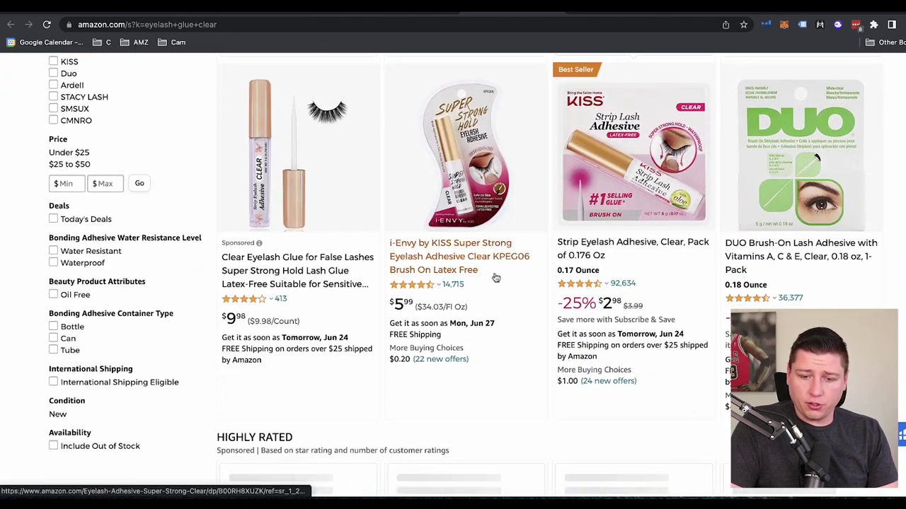
scroll(477, 291, down, 2)
- Extend the Amazon search phrase to "all nautral eyelash glue clear" and run the search
scroll(477, 304, up, 8)
click(200, 69)
text(all ntueyelash glue clear)
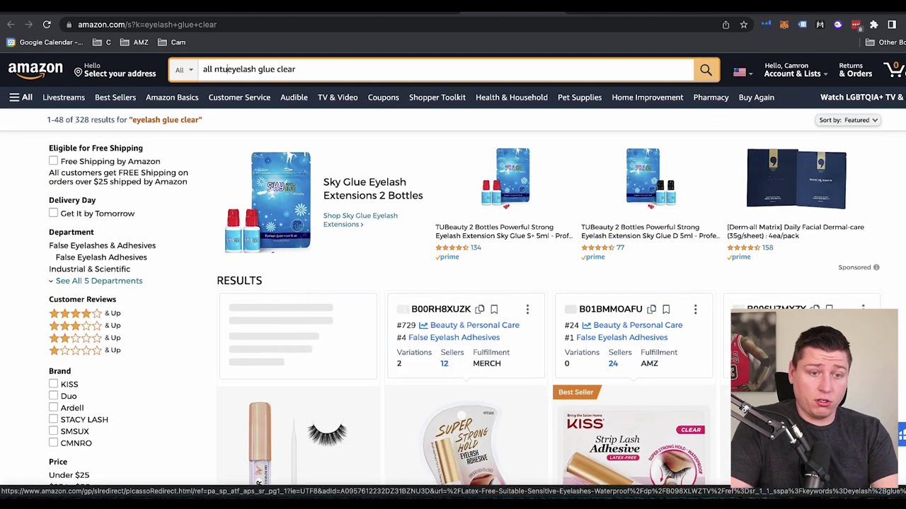
key(BackSpace)
key(BackSpace)
text(autral)
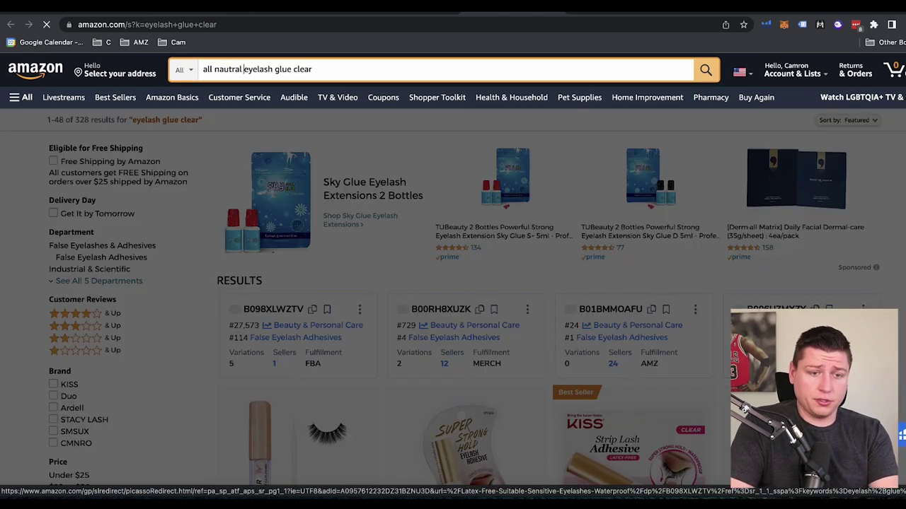
key(Return)
- Examine the product listings for the all-natural clear eyelash glue search to see whether any truly match the phrase
scroll(396, 335, down, 2)
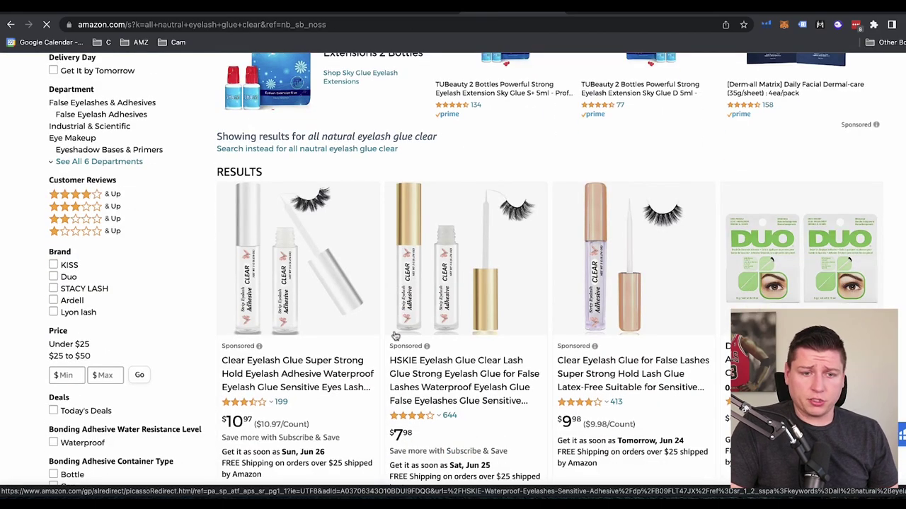
scroll(396, 335, down, 5)
scroll(396, 335, down, 2)
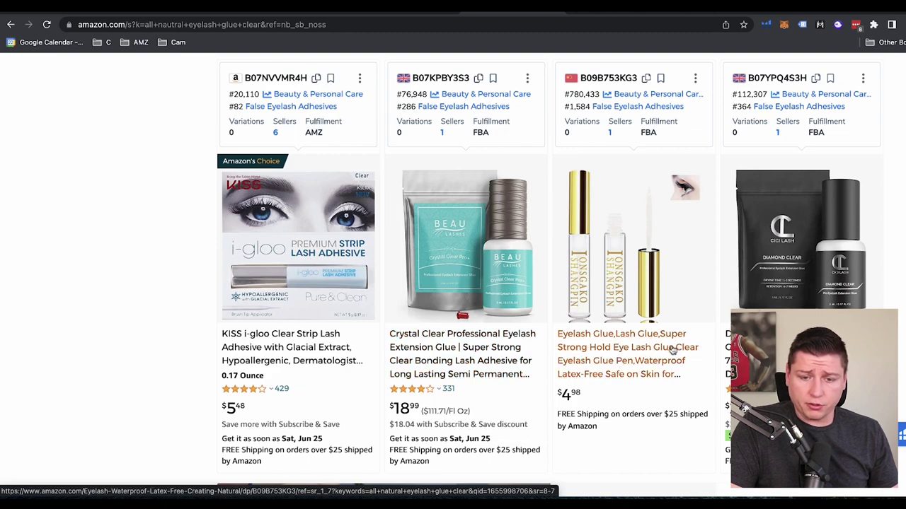
scroll(708, 318, down, 4)
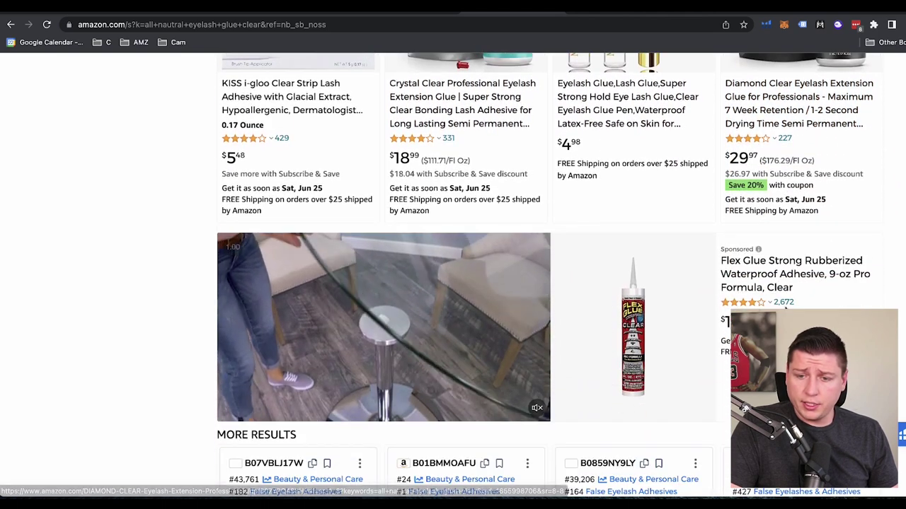
scroll(784, 309, down, 2)
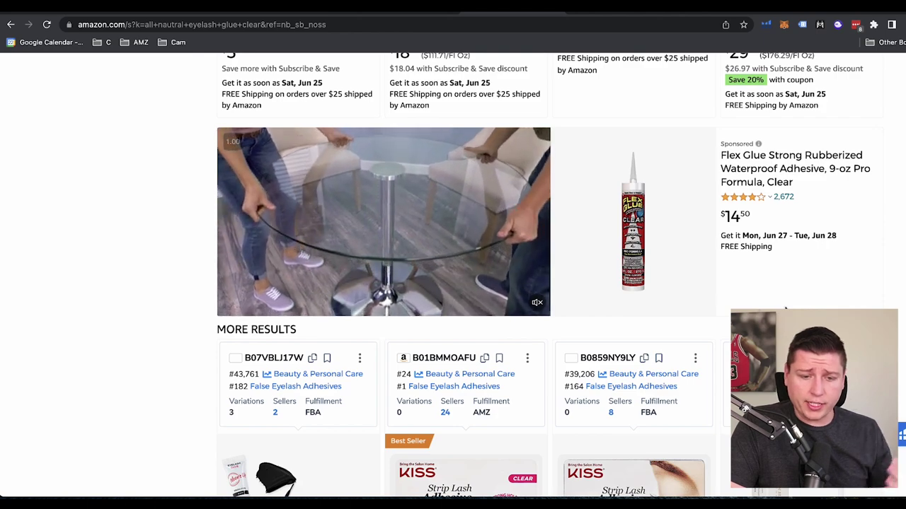
scroll(784, 309, down, 5)
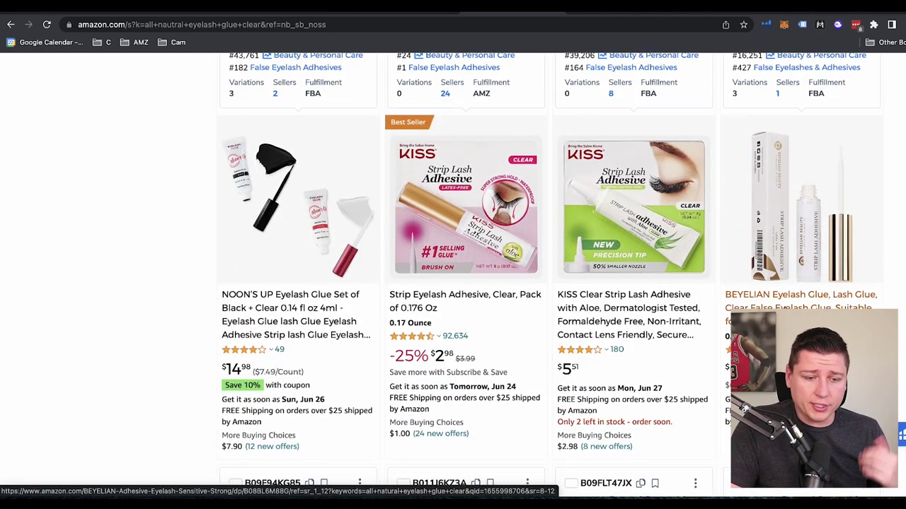
scroll(639, 338, up, 1)
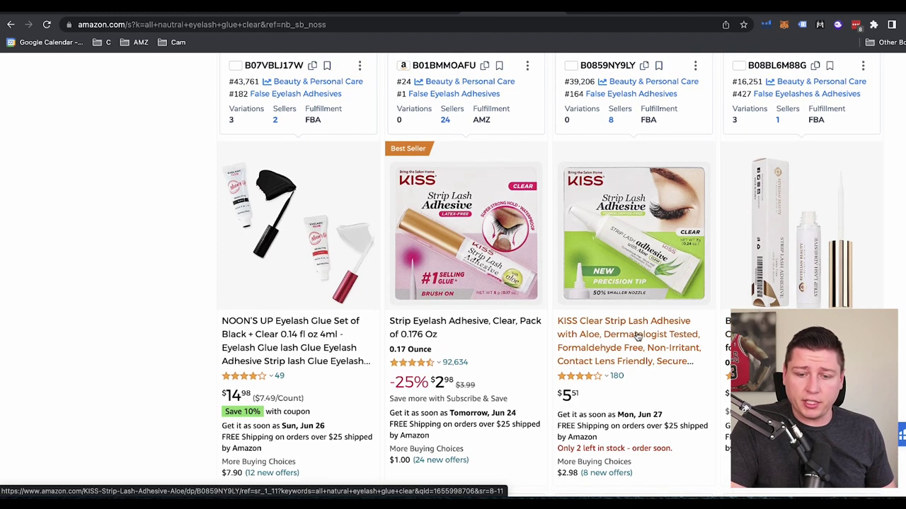
scroll(637, 336, up, 1)
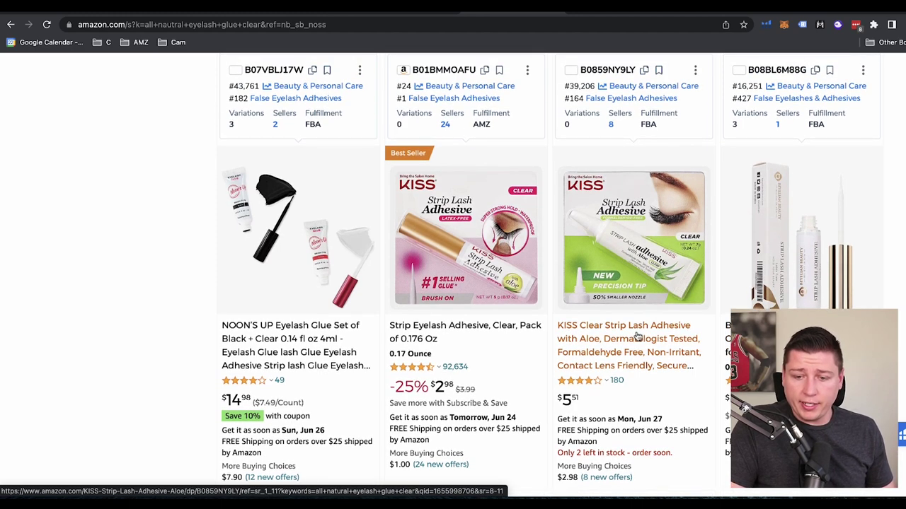
scroll(637, 337, up, 20)
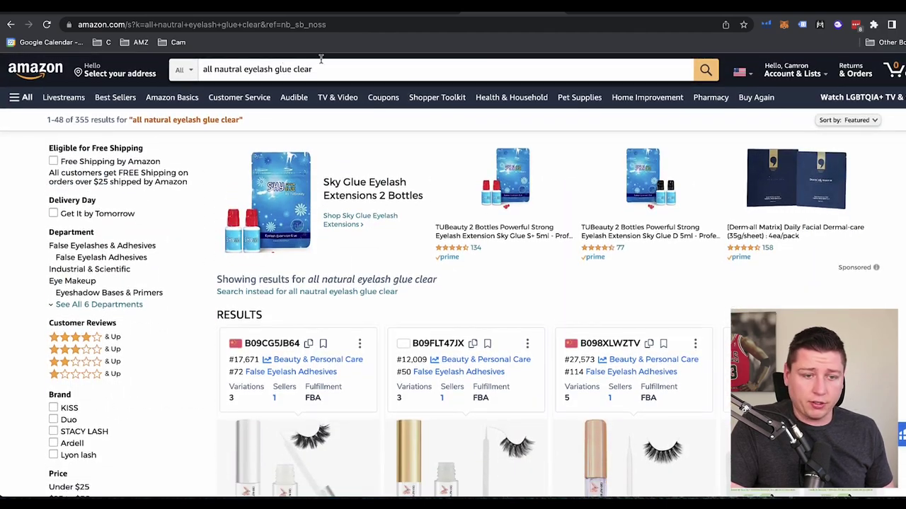
scroll(438, 382, down, 3)
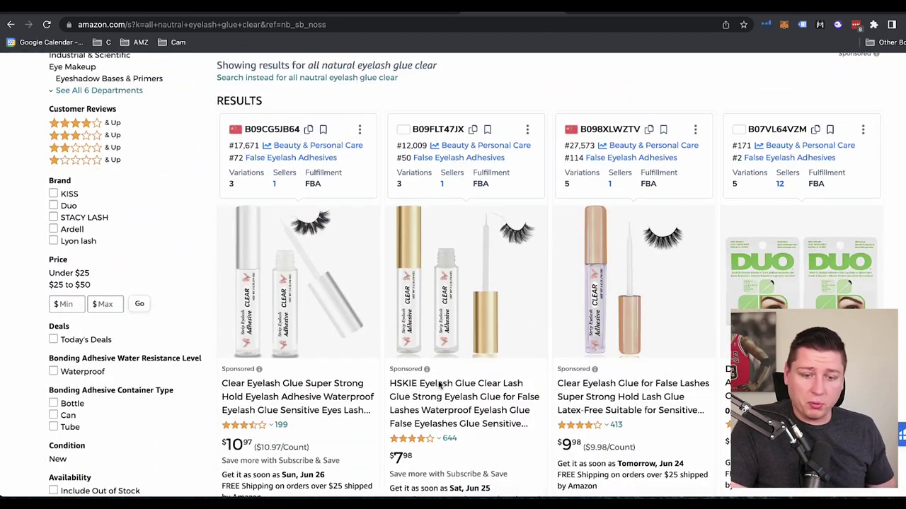
scroll(439, 382, up, 3)
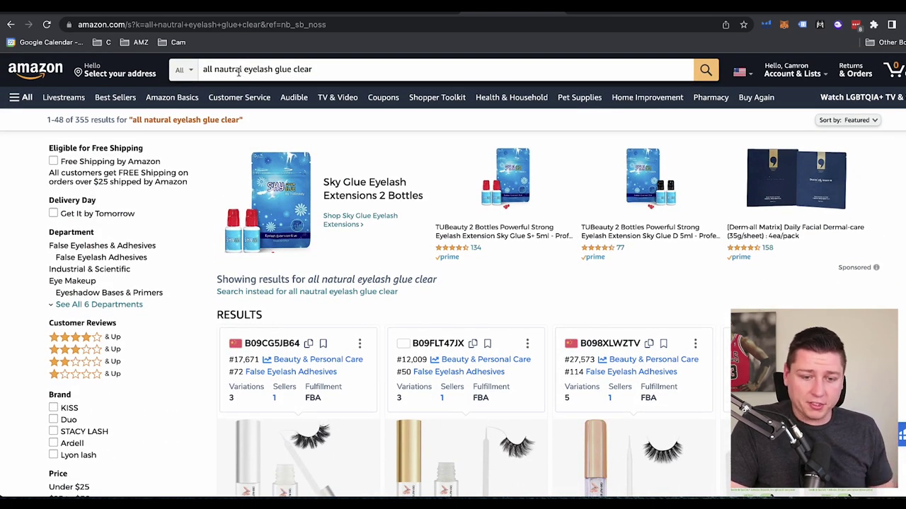
- Run the Helium 10 Xray product research on the all-natural clear eyelash glue results, and close the report
click(764, 25)
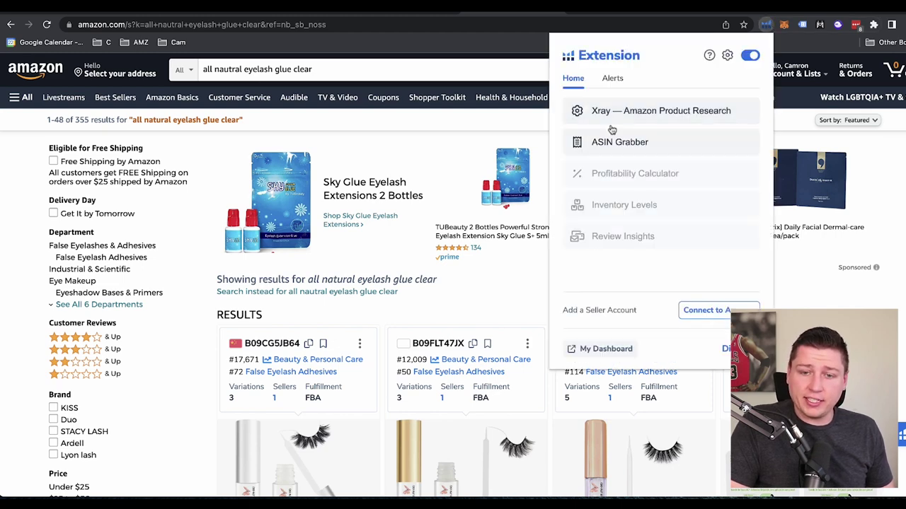
click(612, 113)
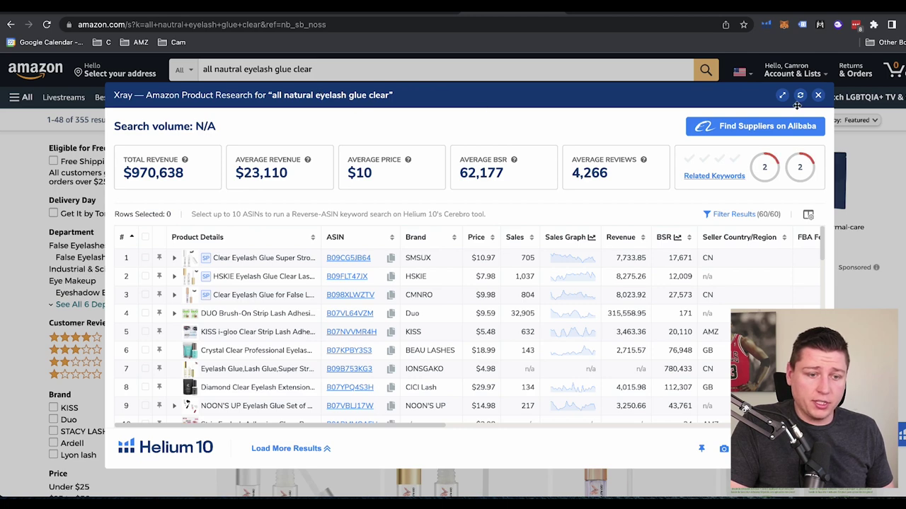
click(818, 97)
- Remove "clear" and correct the misspelled word in the search phrase, and search Amazon for "all natural eyelash glue"
click(317, 73)
double_click(293, 71)
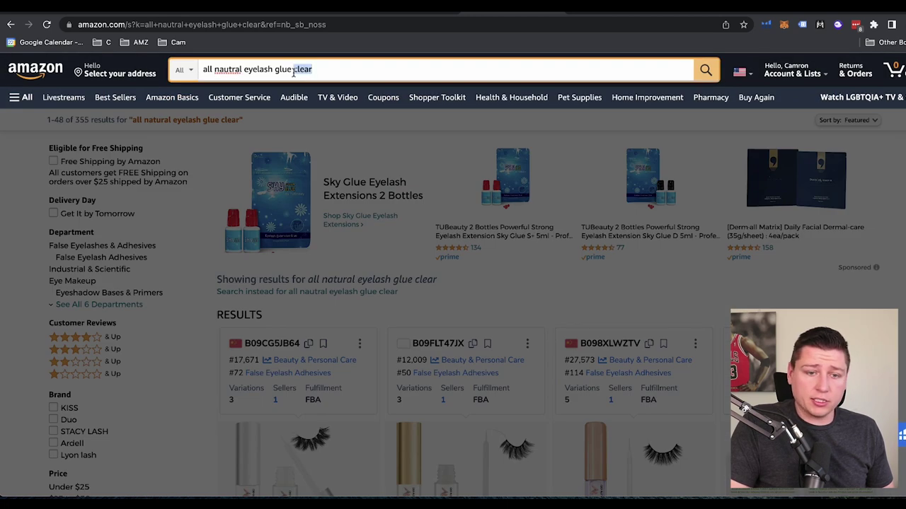
key(BackSpace)
double_click(219, 70)
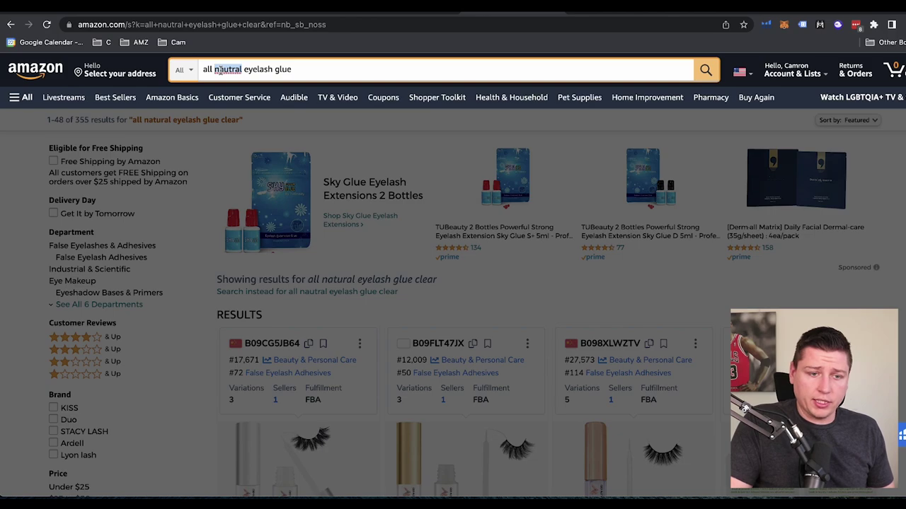
right_click(221, 70)
click(327, 74)
text(natural)
key(Return)
- Examine the product listings for "all natural eyelash glue", including the highly rated items and further results
scroll(542, 268, down, 10)
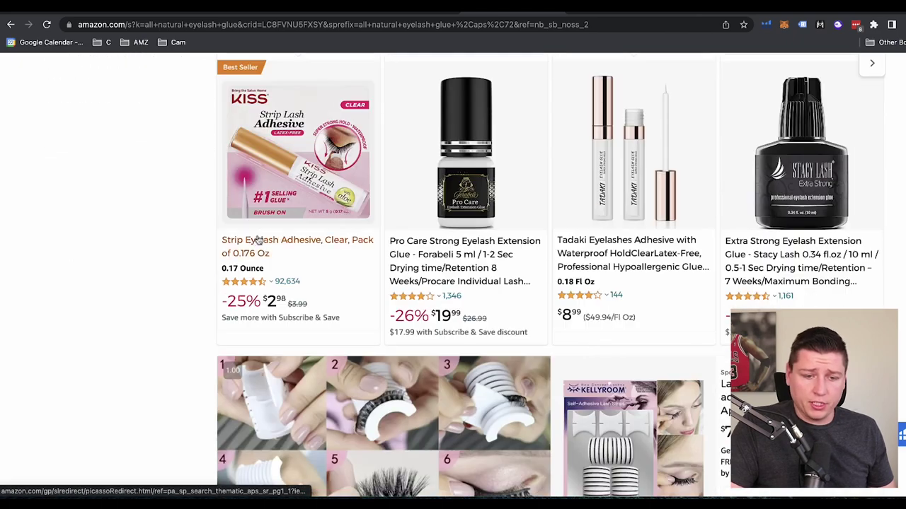
scroll(313, 263, down, 1)
key(ctrl+plus)
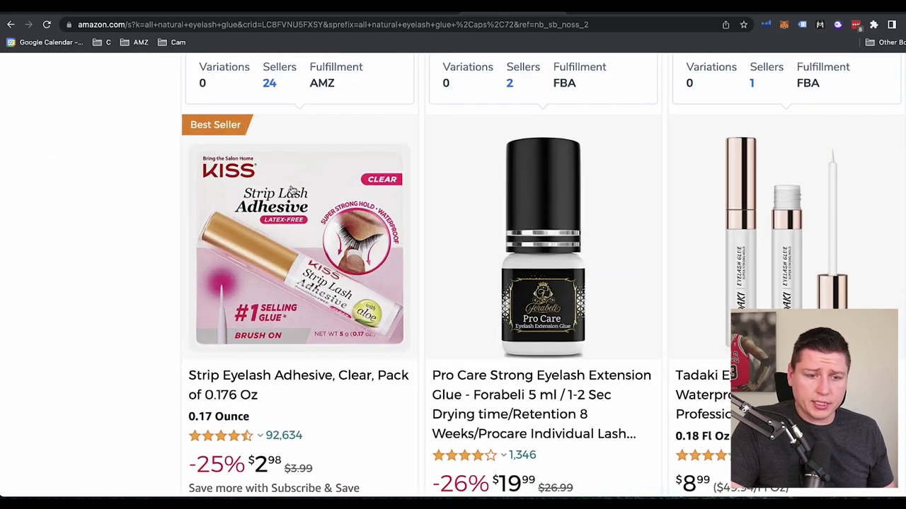
key(ctrl+minus)
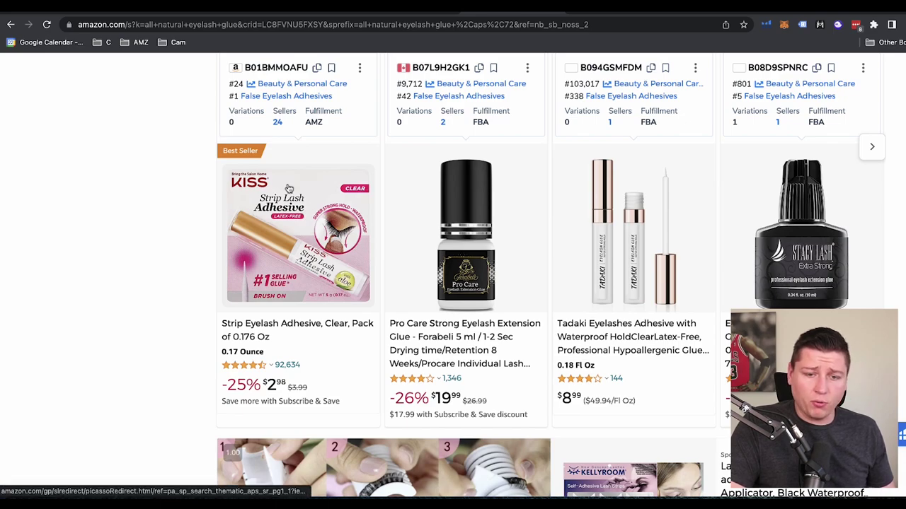
scroll(261, 63, up, 3)
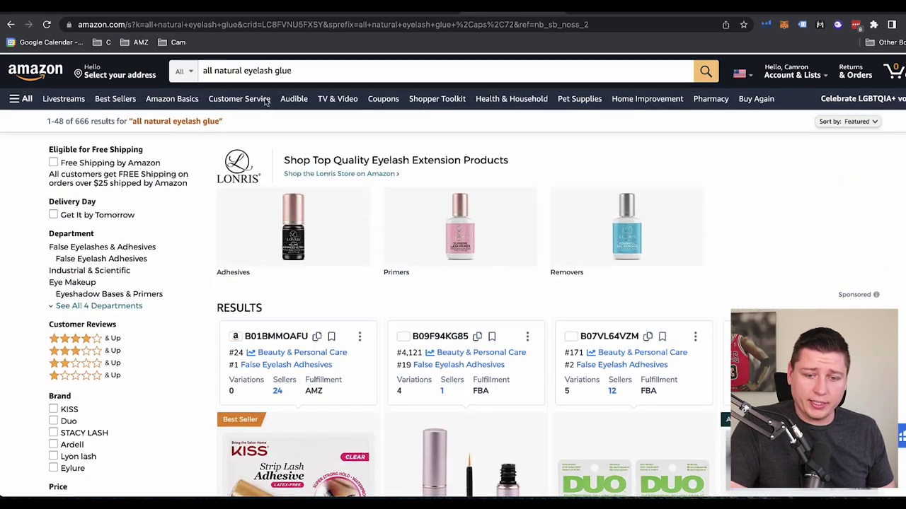
scroll(374, 273, down, 10)
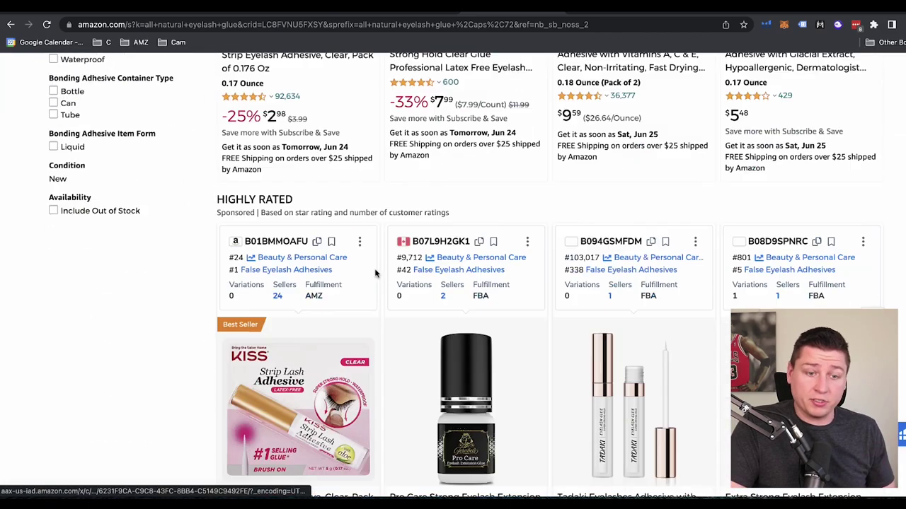
scroll(375, 273, down, 2)
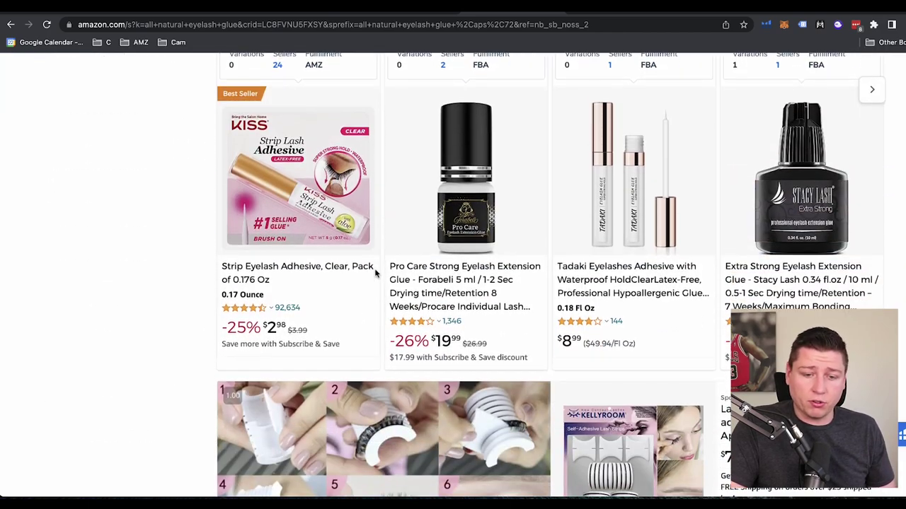
scroll(370, 277, down, 1)
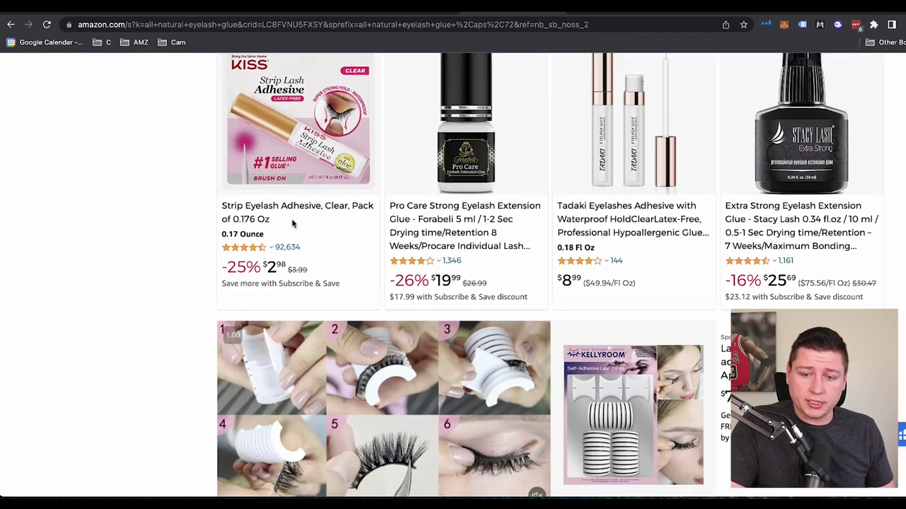
scroll(677, 228, down, 6)
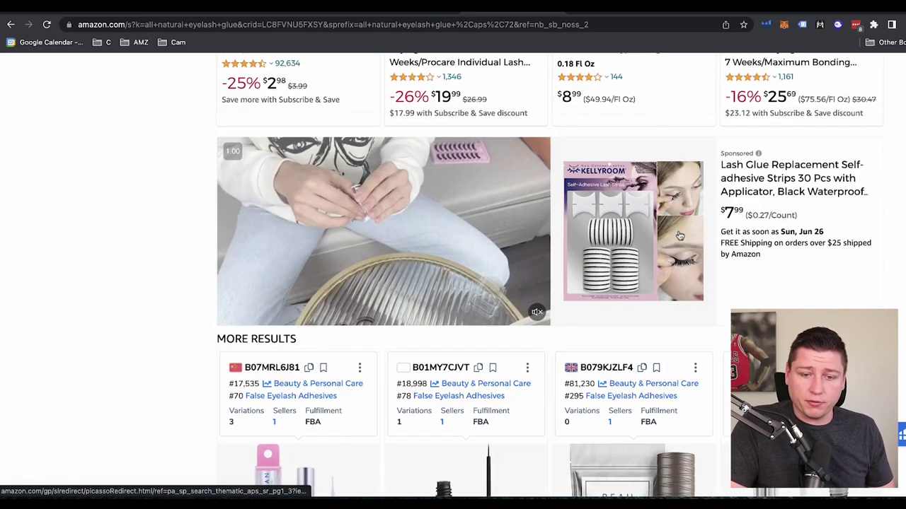
scroll(677, 233, up, 12)
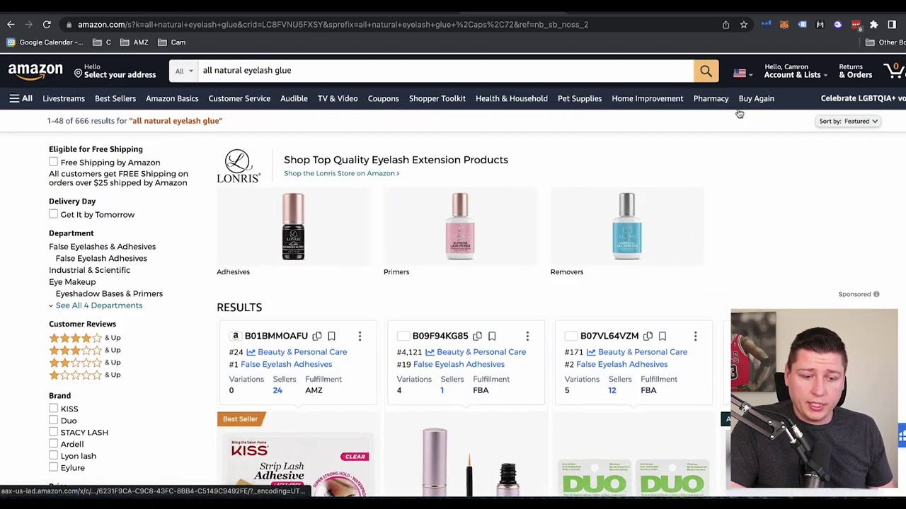
- Run the Helium 10 Xray product research on the "all natural eyelash glue" results
click(766, 24)
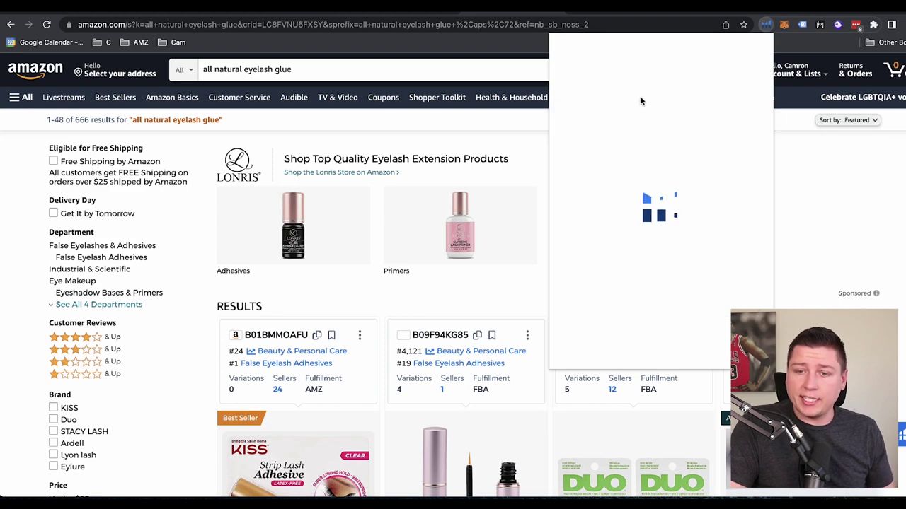
click(613, 111)
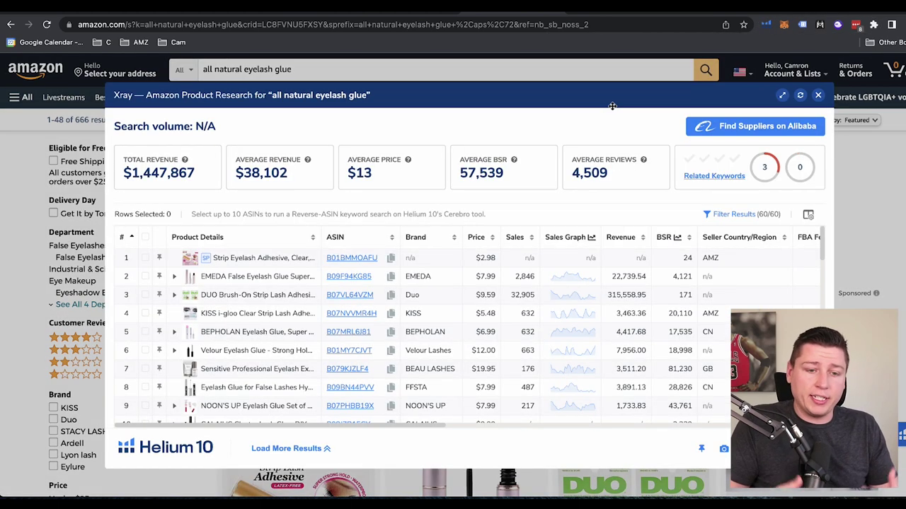
- Check the search volume in the Xray report, close it, and search Amazon for "eyelash glue natural"
drag(219, 131, 129, 124)
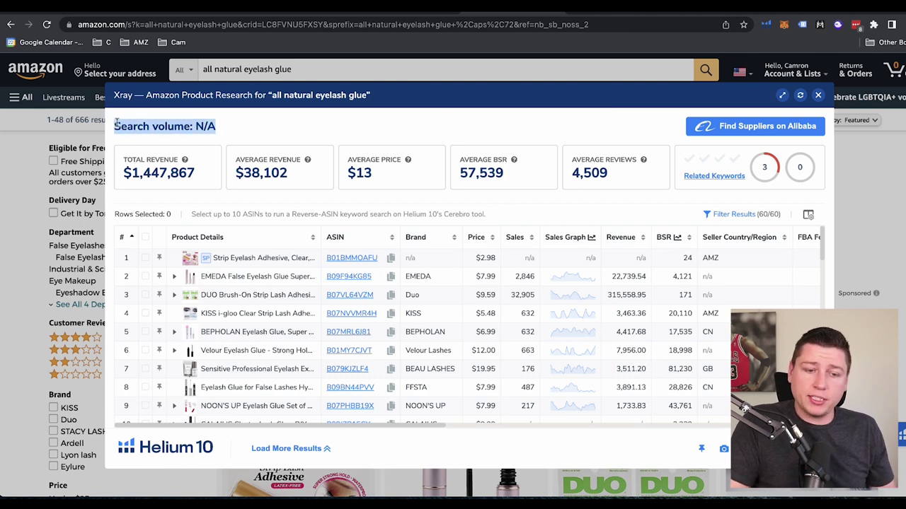
click(818, 97)
drag(245, 69, 200, 70)
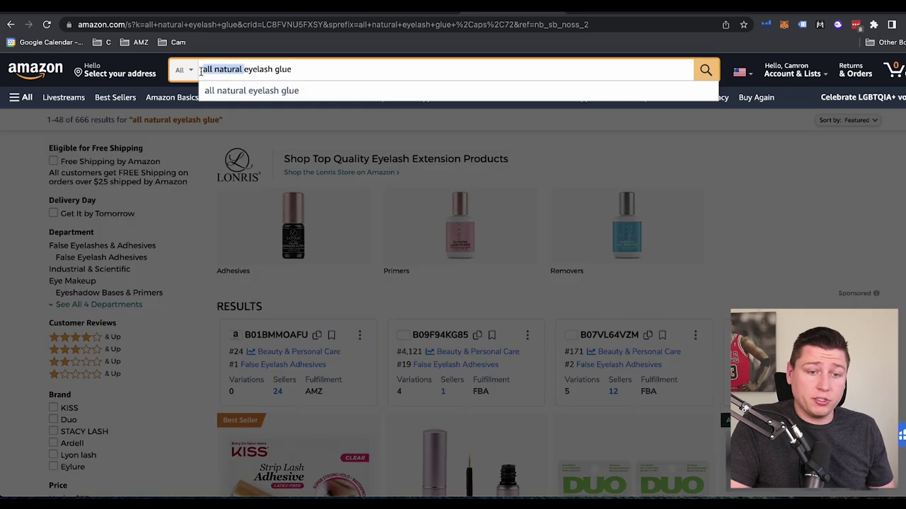
key(BackSpace)
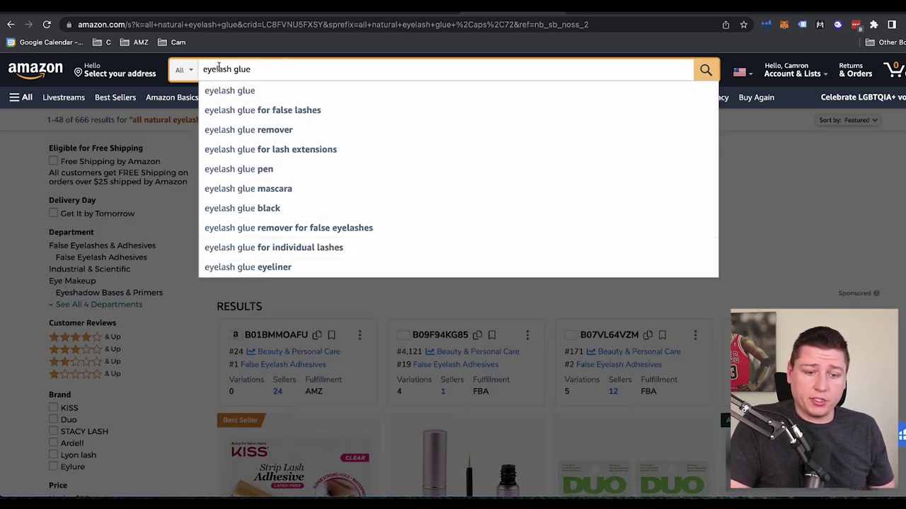
text(na)
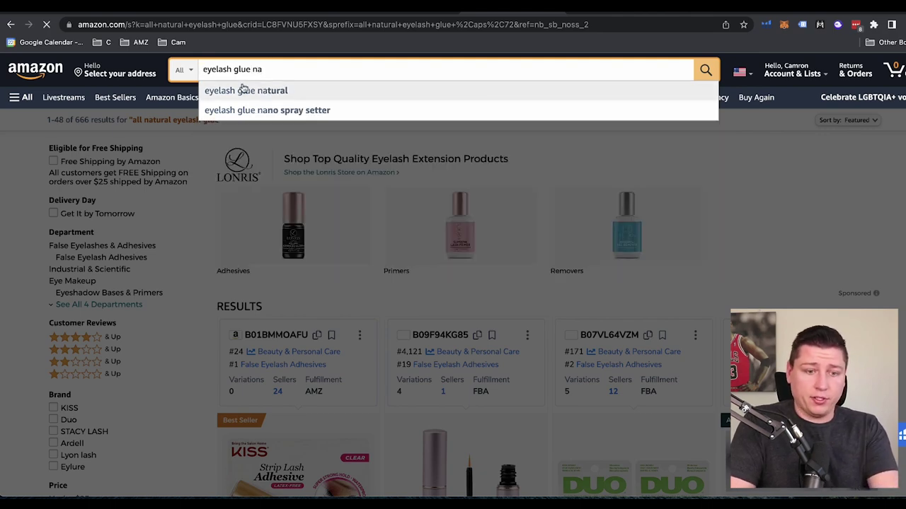
click(243, 90)
- Run the Helium 10 Xray product research on the "eyelash glue natural" results, and close the report
scroll(384, 288, down, 4)
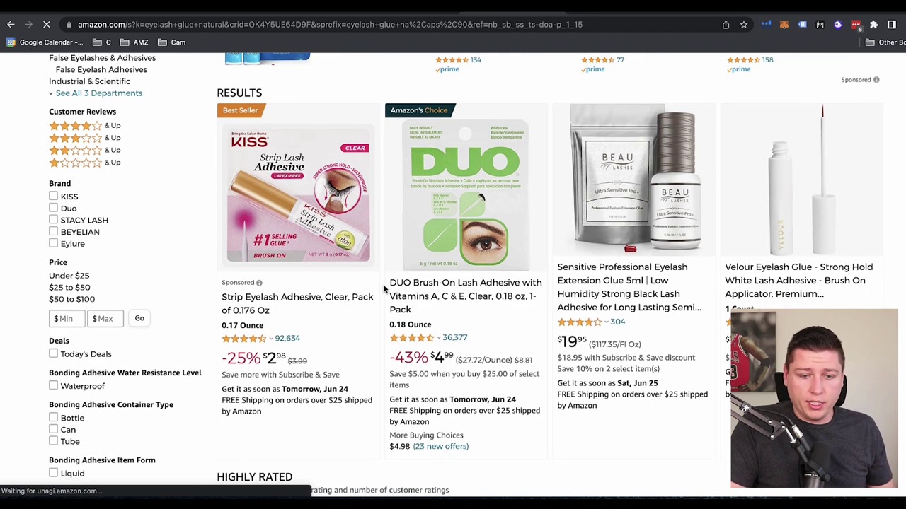
click(766, 24)
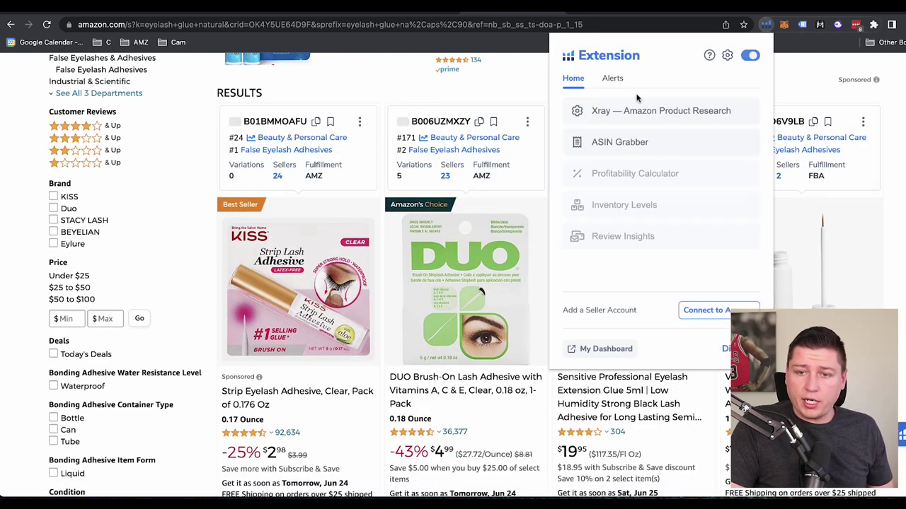
click(634, 110)
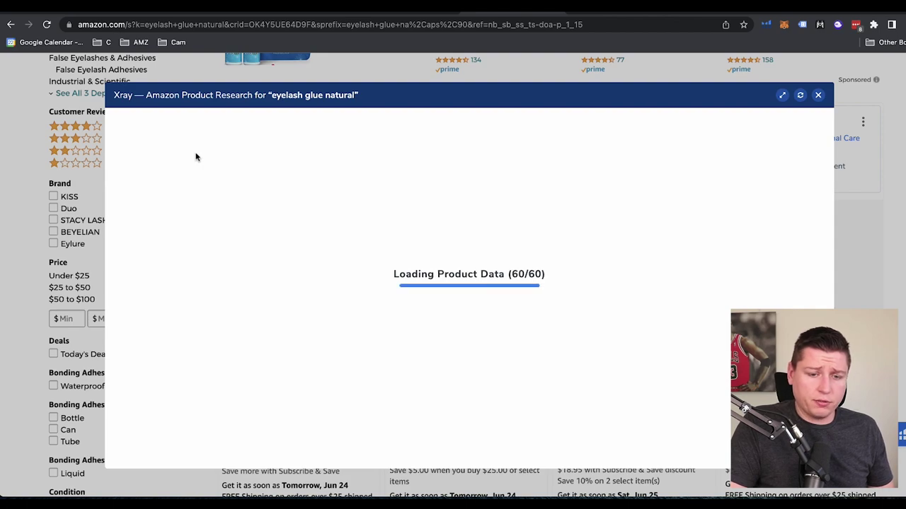
click(817, 95)
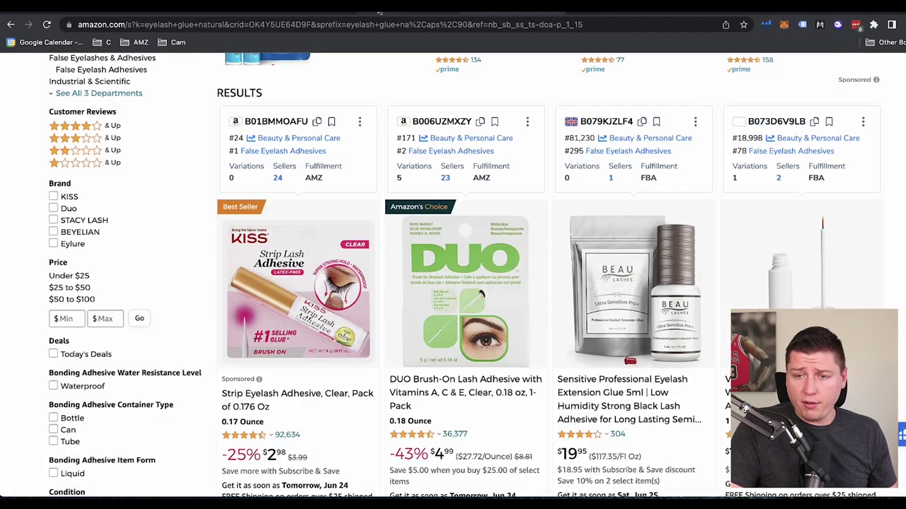
- Switch to Helium 10 Magnet and filter the "eyelashes" keywords to phrases containing "organic"
click(379, 12)
scroll(307, 212, up, 5)
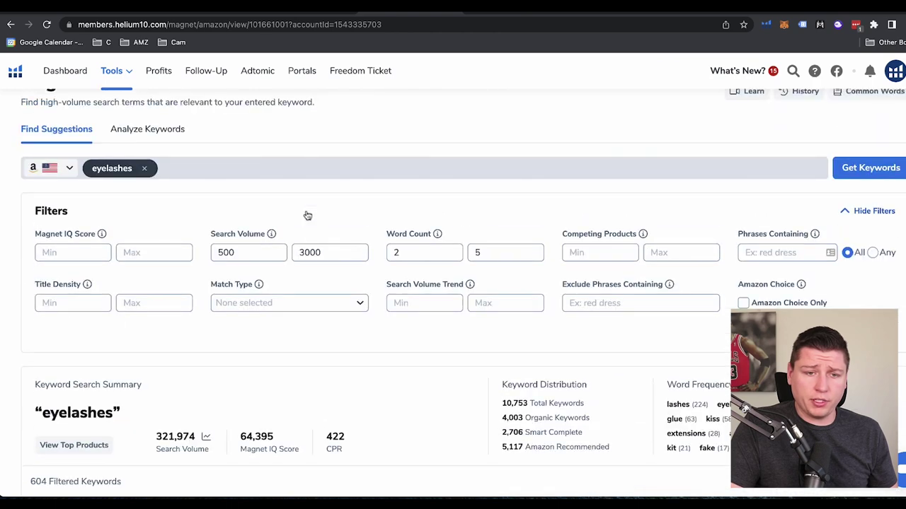
scroll(308, 216, down, 1)
click(766, 208)
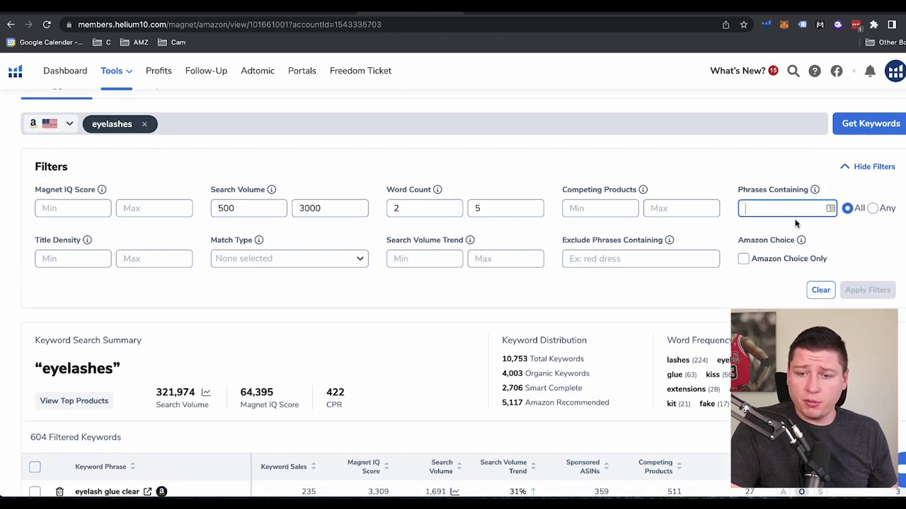
text(organic)
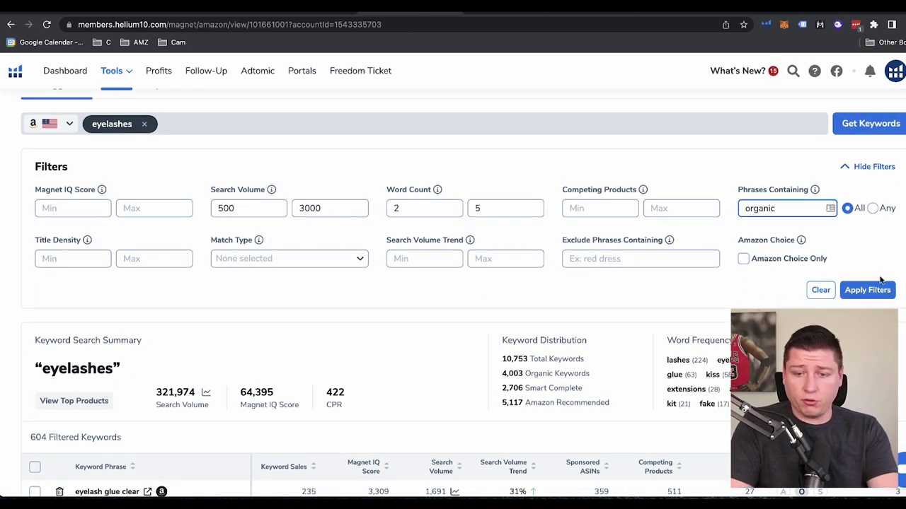
click(877, 287)
scroll(449, 350, down, 3)
scroll(449, 349, up, 1)
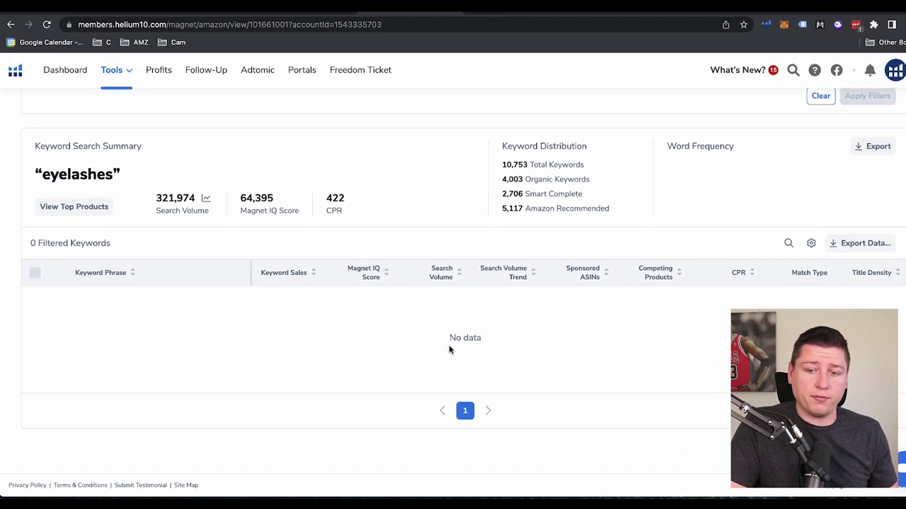
- Change the phrase filter to "natural" and apply it to the "eyelashes" keywords
scroll(448, 348, up, 5)
double_click(825, 278)
text(natural)
key(Return)
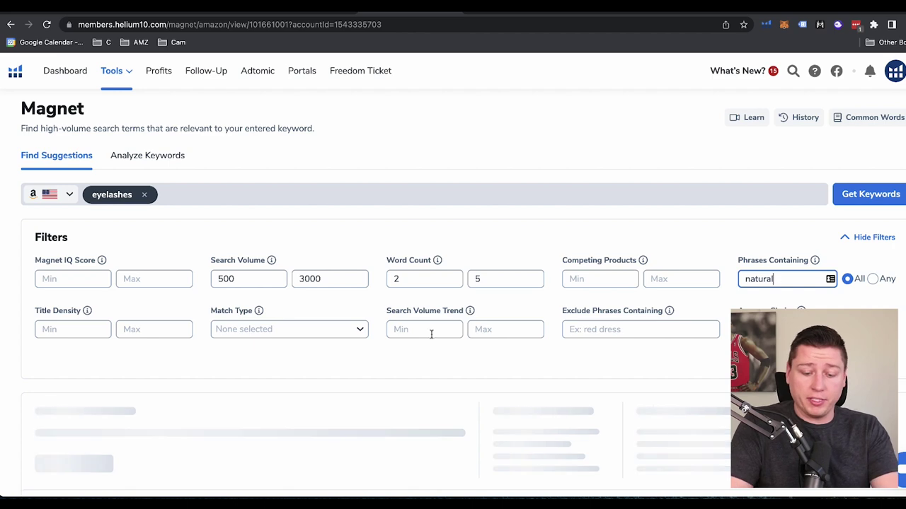
- Examine the filtered natural eyelash keyword phrases and their search volumes, and empty the phrases-containing filter
scroll(418, 338, down, 4)
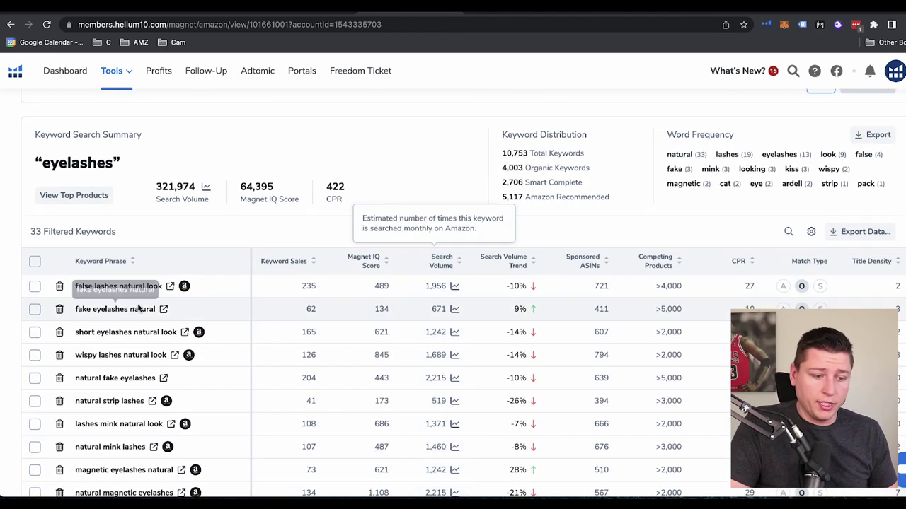
scroll(141, 315, down, 1)
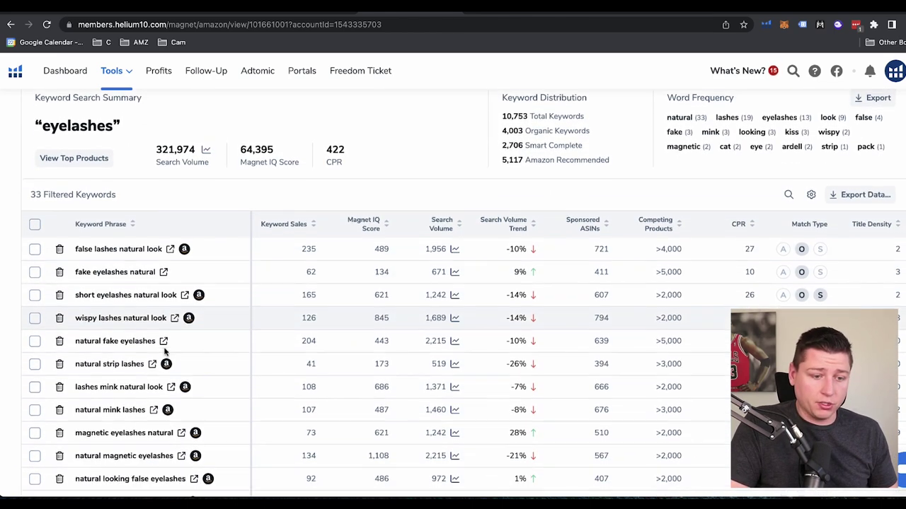
scroll(168, 298, down, 2)
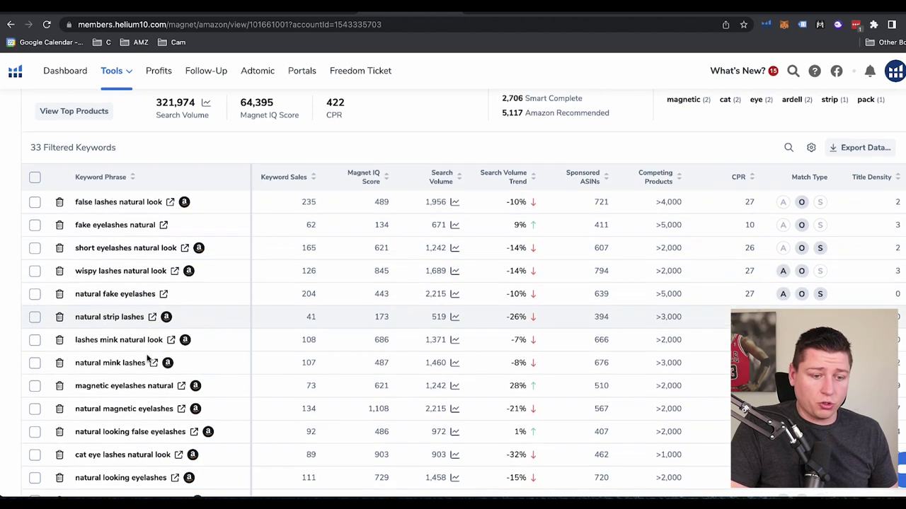
scroll(150, 375, down, 2)
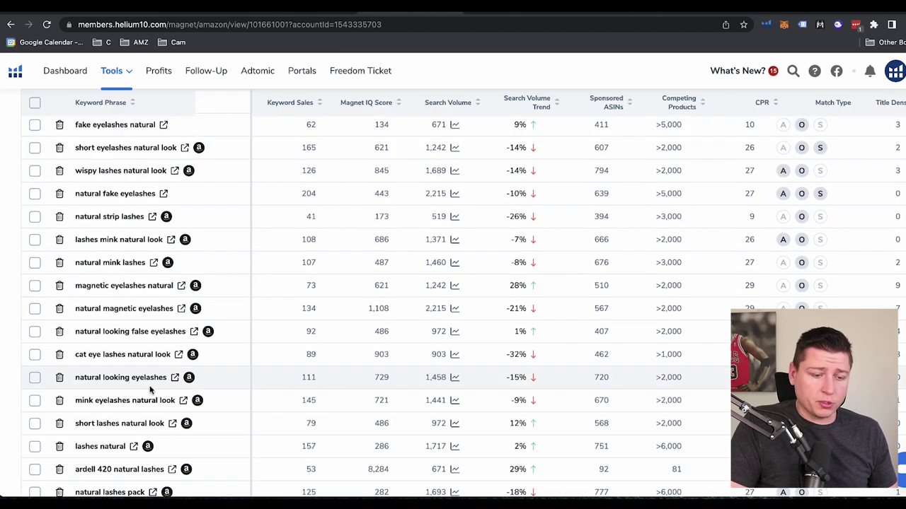
scroll(149, 390, up, 8)
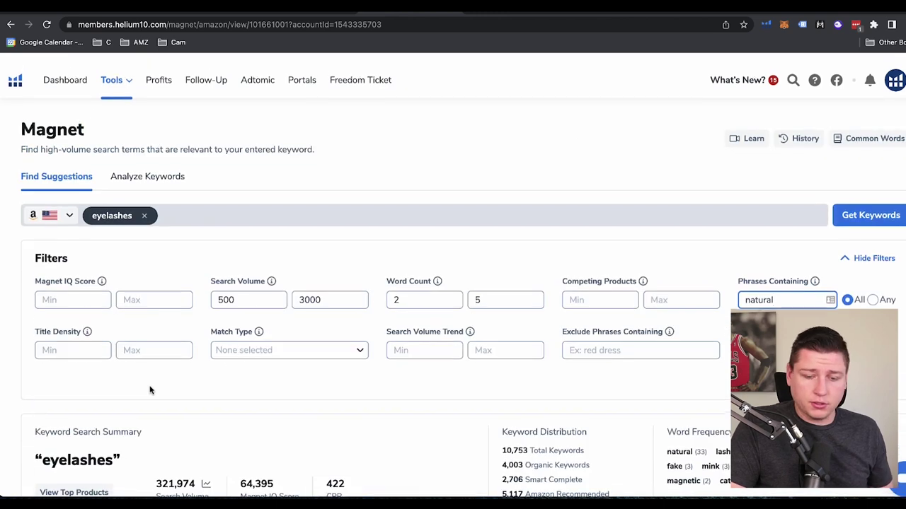
double_click(790, 291)
key(BackSpace)
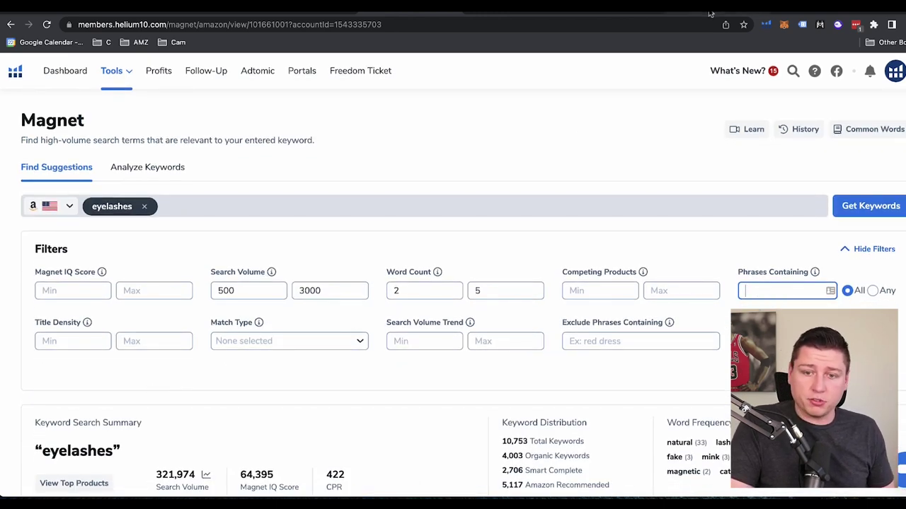
- Switch to the product ideas spreadsheet in Google Sheets, delete the "Eyelashes Access." idea, and select "Exo Mitts"
click(566, 6)
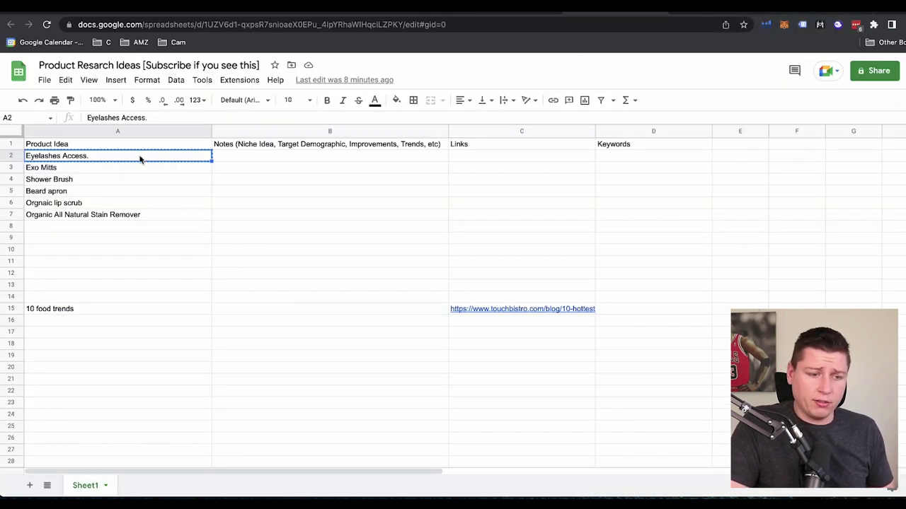
key(Delete)
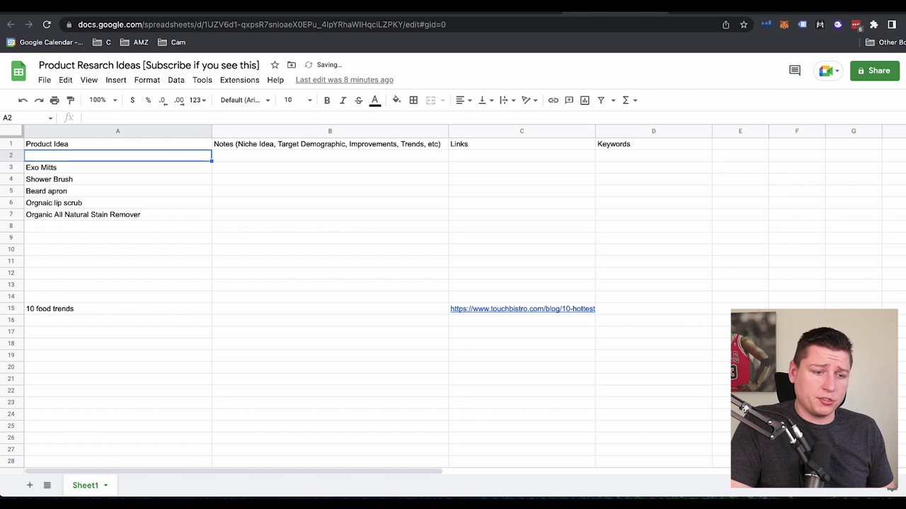
click(78, 170)
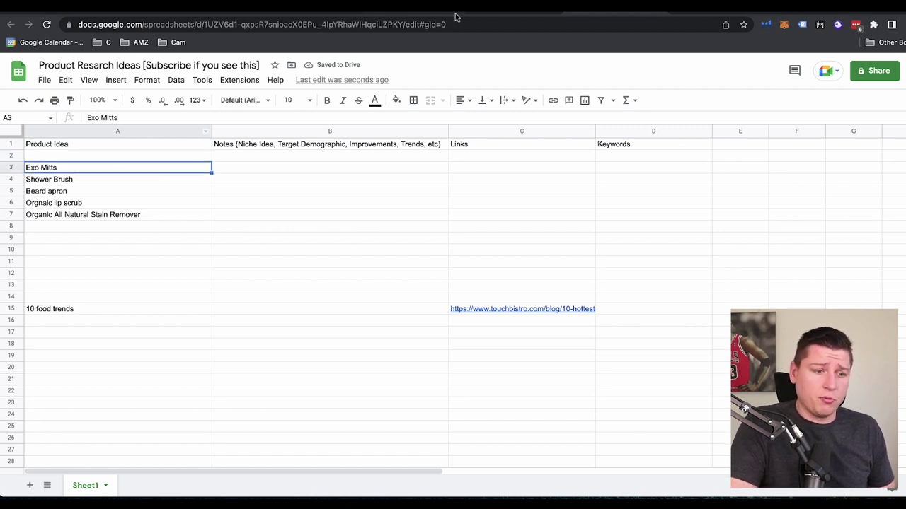
- Return to Amazon and replace the search phrase to search for "exfoliating mitts"
click(516, 15)
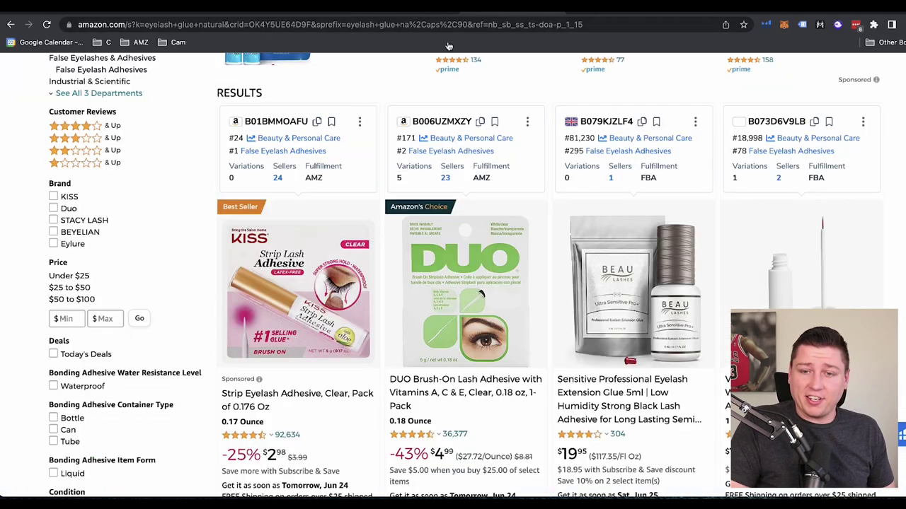
scroll(452, 283, up, 5)
double_click(306, 70)
key(super+a)
text(exo)
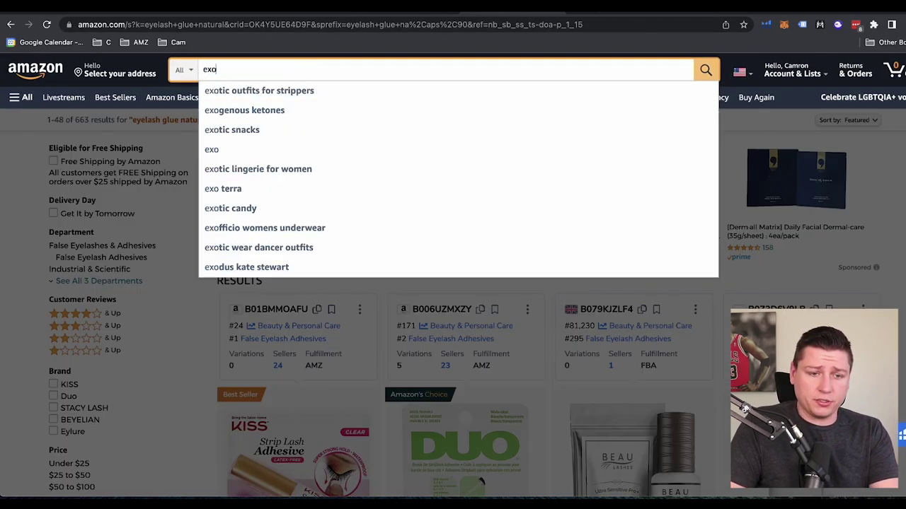
key(BackSpace)
text(foliating mitts)
key(Return)
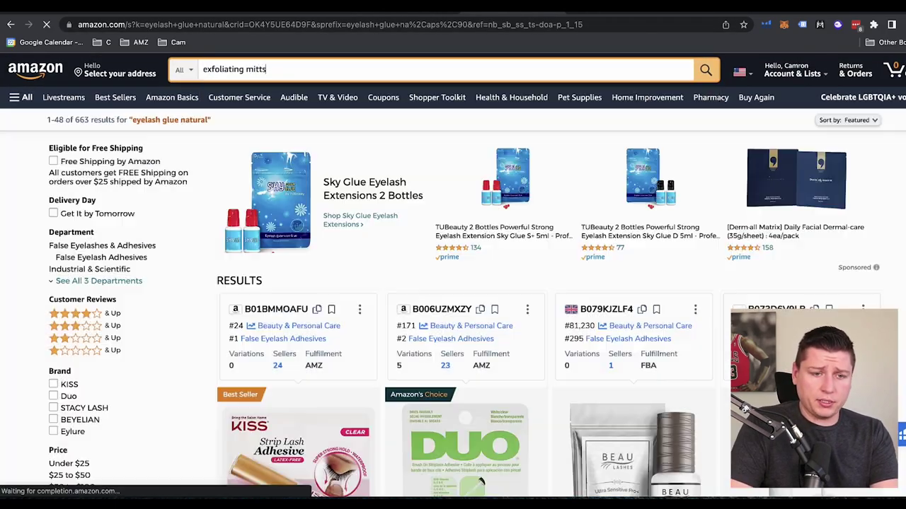
- Examine the exfoliating mitt listings, comparing product types, prices and reviews
scroll(290, 393, down, 2)
scroll(290, 393, down, 10)
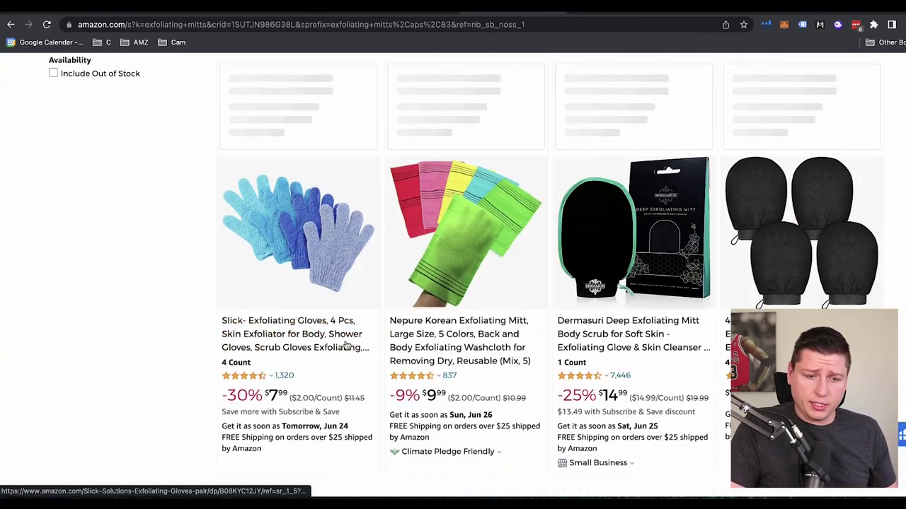
scroll(389, 312, down, 1)
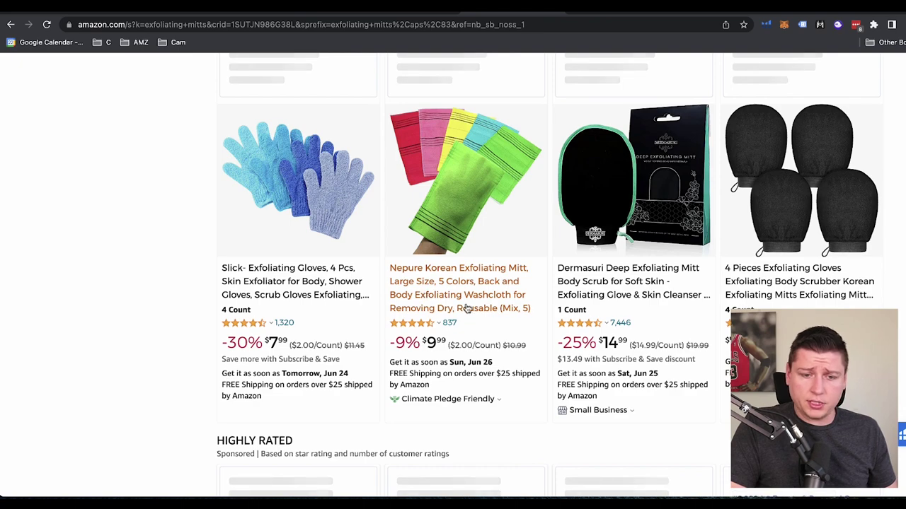
scroll(469, 307, down, 1)
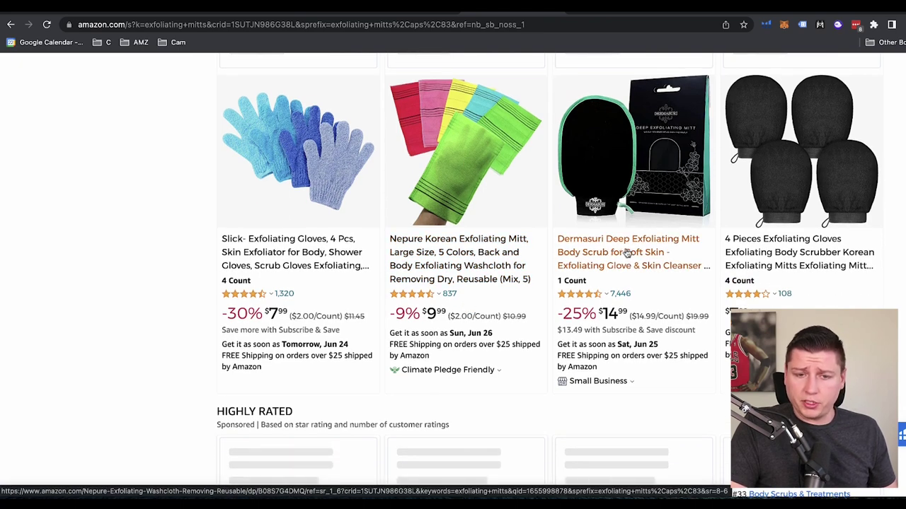
scroll(700, 142, up, 1)
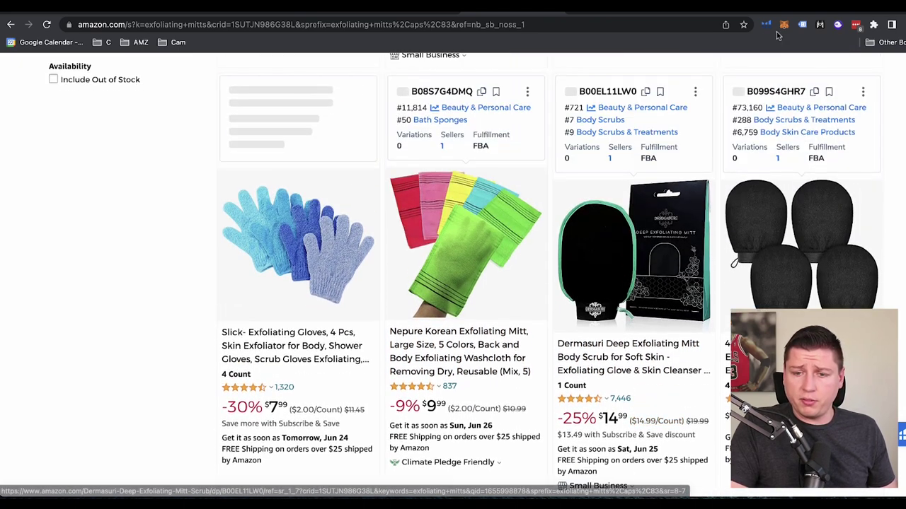
- Examine the products in the Helium 10 Xray research for the "exfoliating mitts" results, and close the report
click(765, 24)
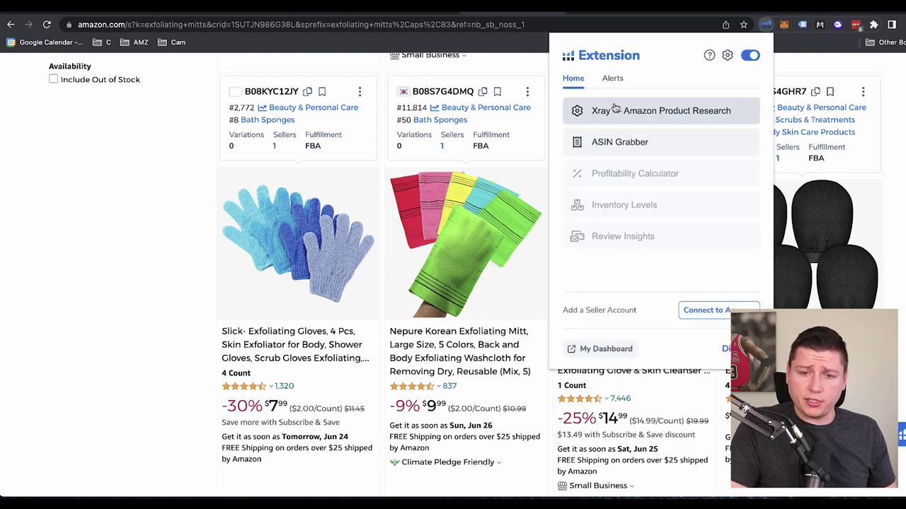
click(580, 115)
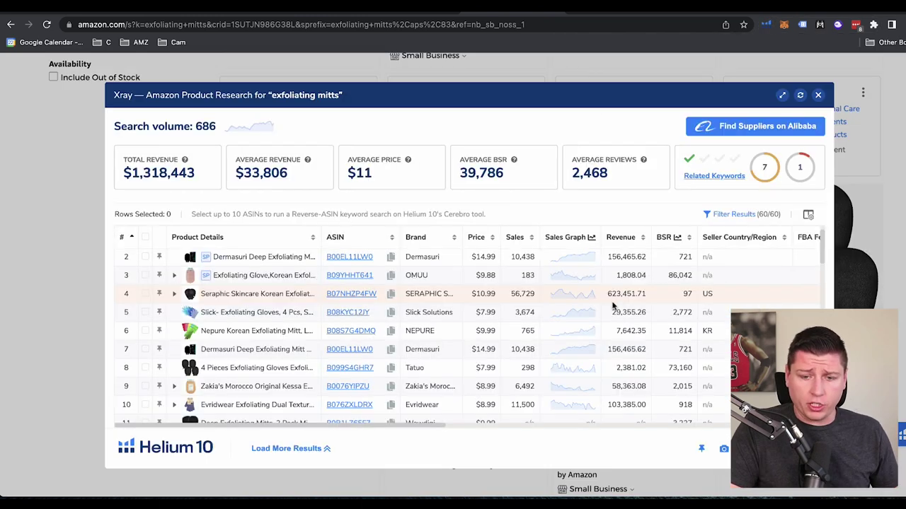
scroll(609, 316, down, 2)
scroll(495, 319, down, 4)
scroll(277, 380, down, 3)
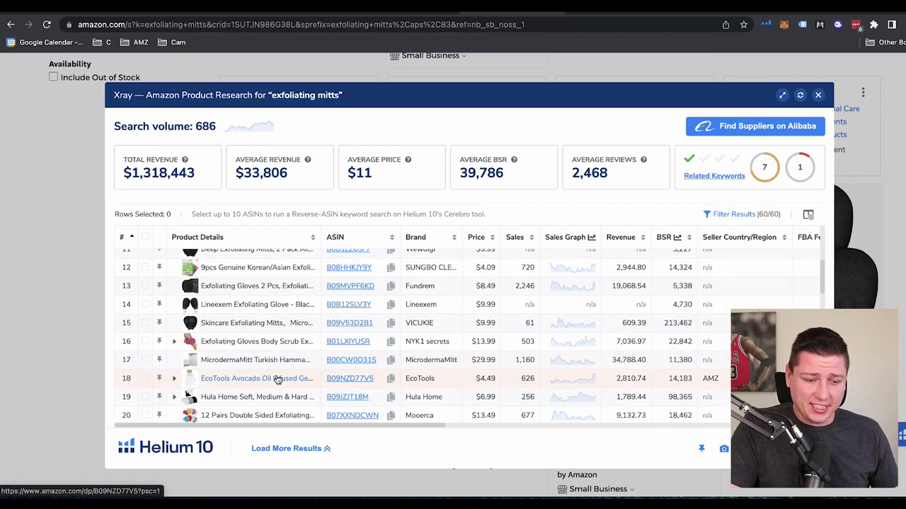
scroll(277, 380, down, 2)
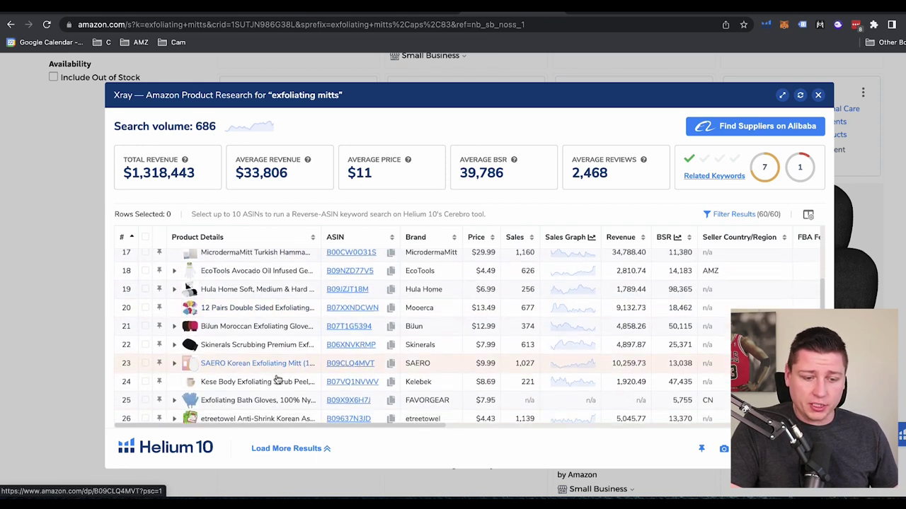
scroll(277, 376, down, 1)
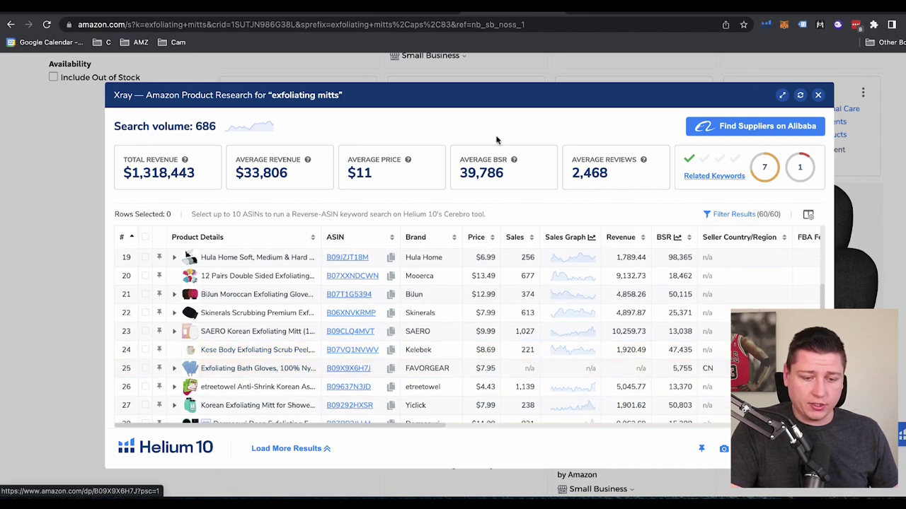
click(819, 95)
scroll(522, 148, down, 1)
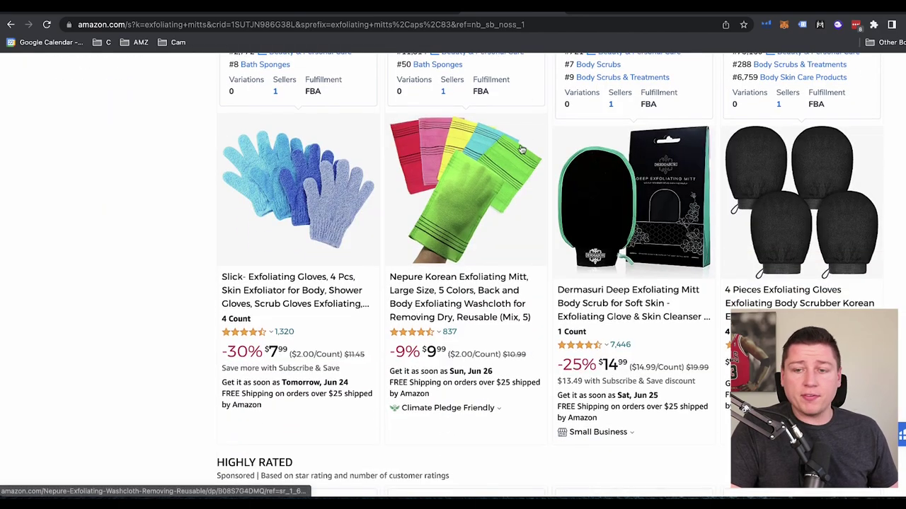
- Open the Nepure Korean Exfoliating Mitt listing and filter its customer reviews to one star
scroll(489, 262, down, 7)
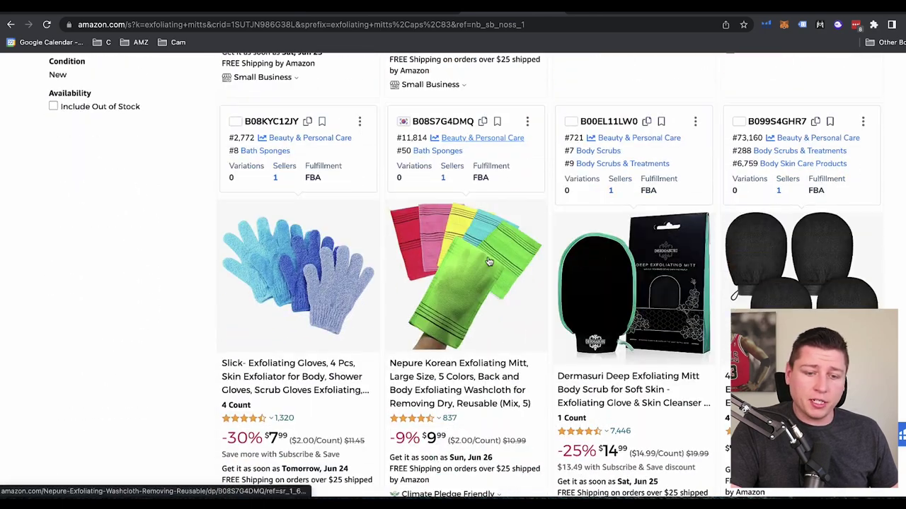
click(436, 406)
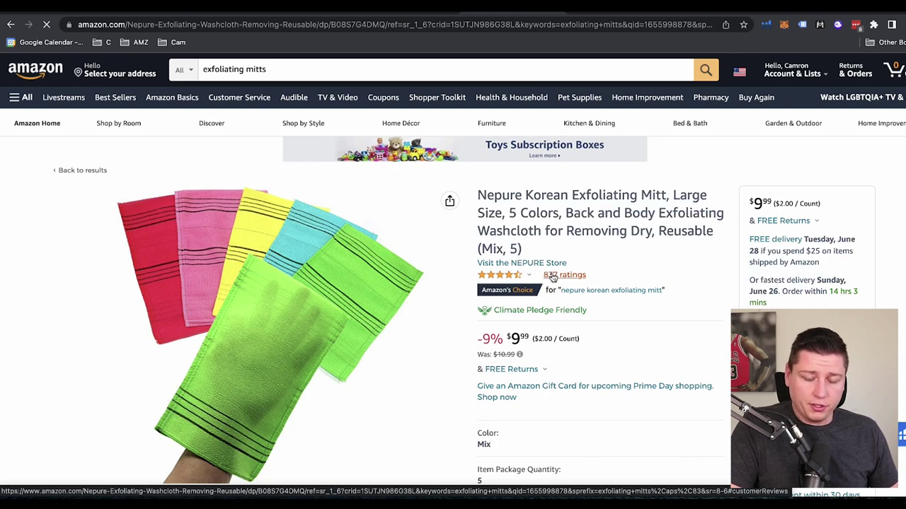
click(548, 275)
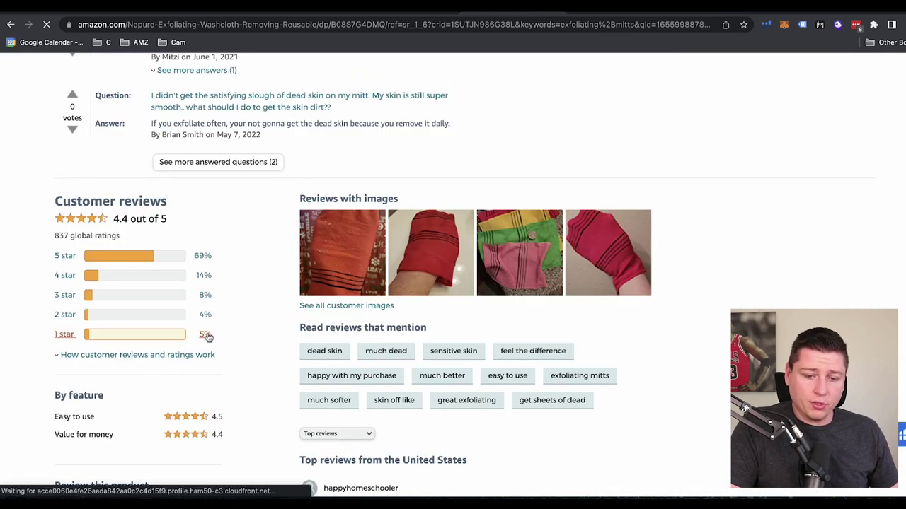
click(205, 334)
- Read the one-star reviews for complaints about the mitt, and return to its product page
scroll(336, 334, down, 2)
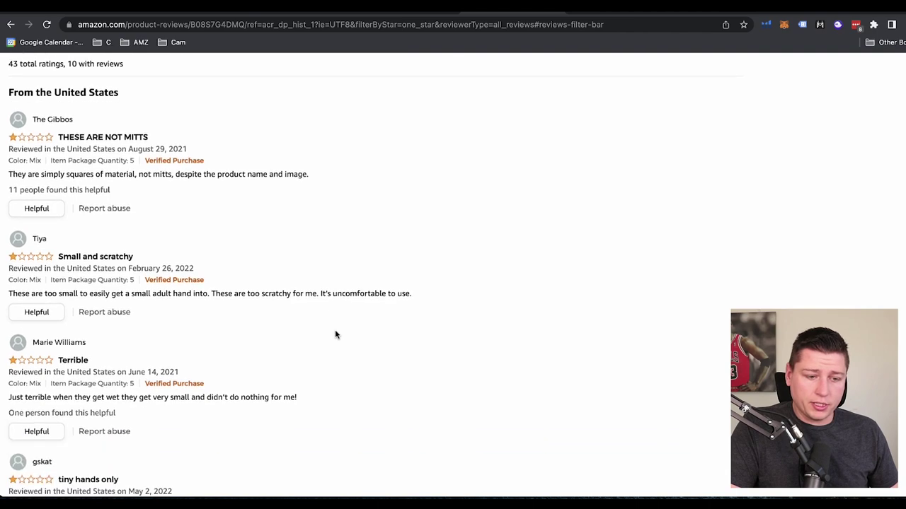
scroll(323, 295, down, 5)
scroll(323, 297, up, 10)
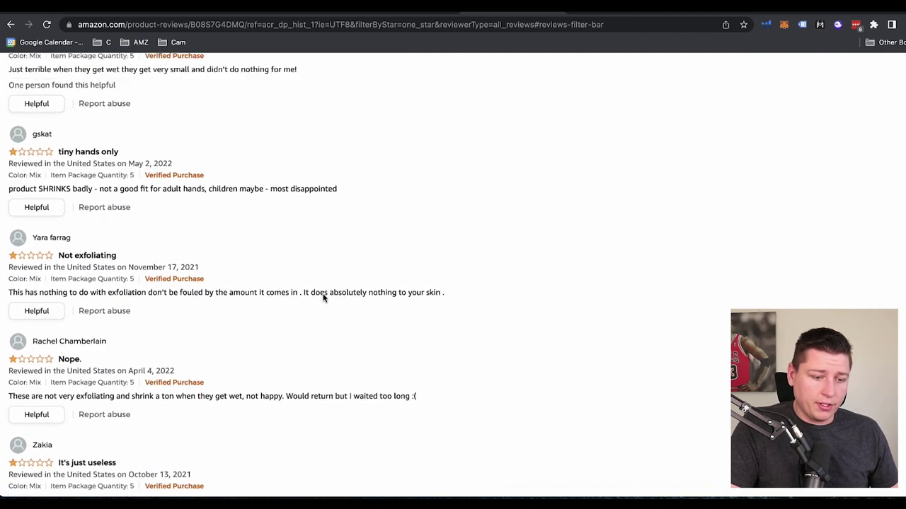
scroll(322, 297, up, 5)
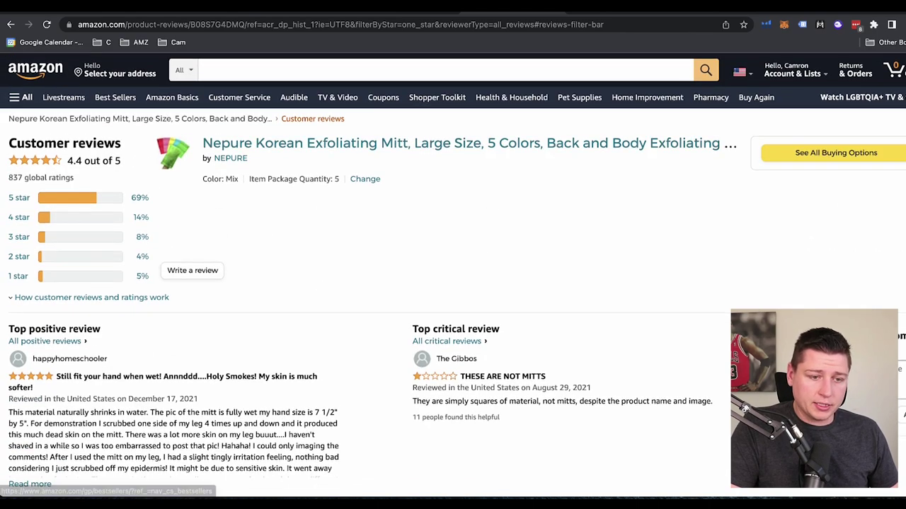
click(9, 24)
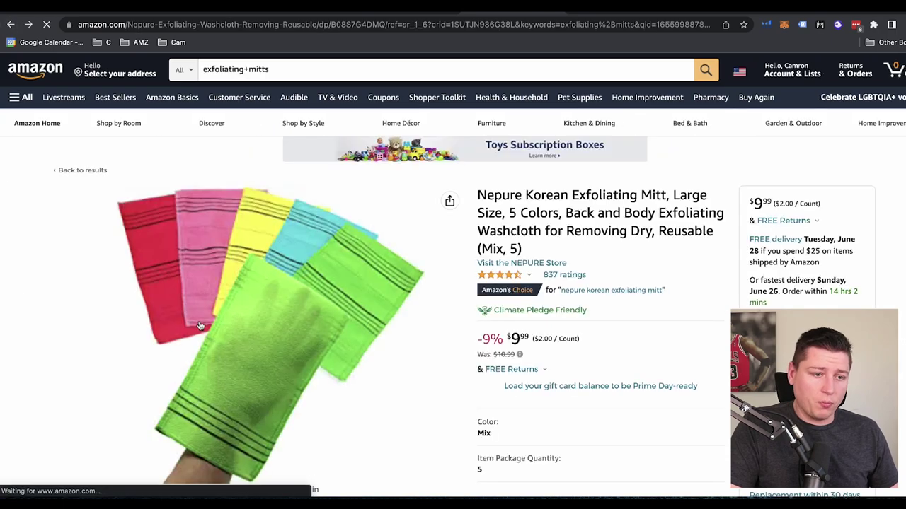
- Read the customer questions and answers on the Nepure mitt page, especially the one about exfoliation levels by mitt color
scroll(199, 325, down, 15)
scroll(199, 326, down, 15)
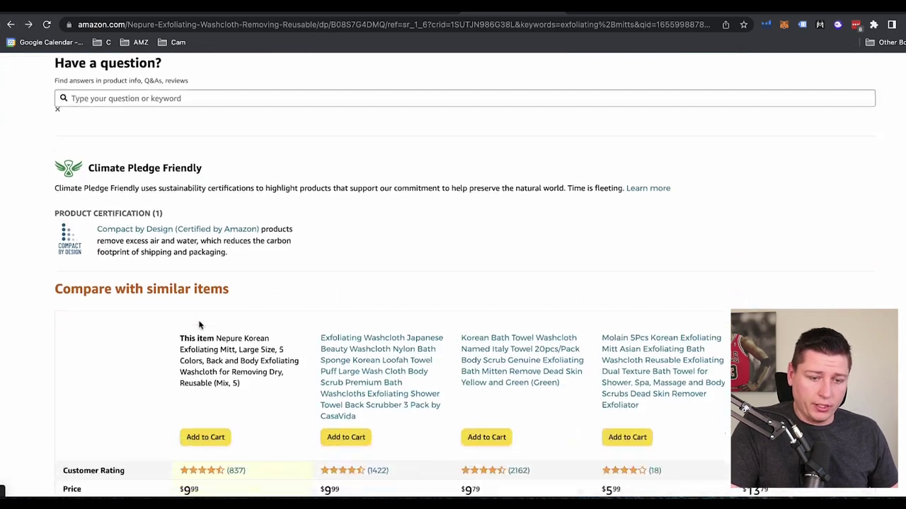
scroll(199, 326, down, 8)
scroll(177, 230, up, 3)
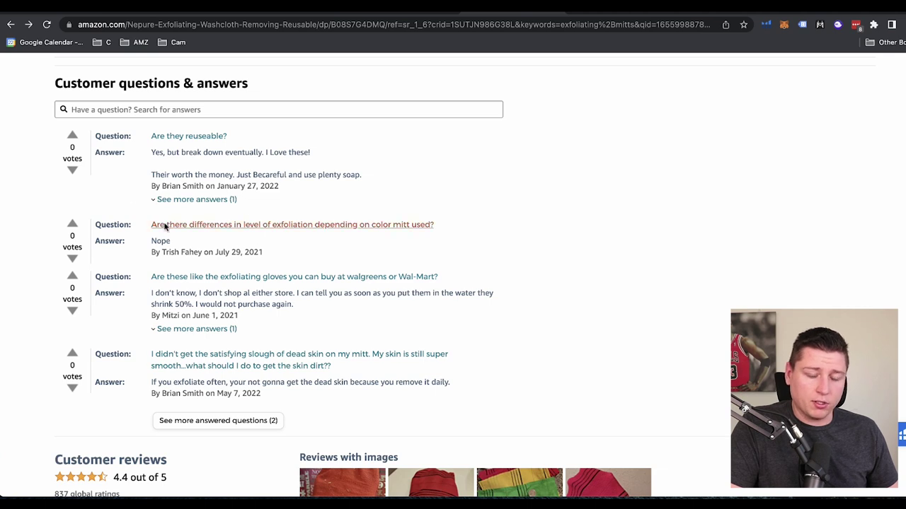
scroll(263, 268, up, 1)
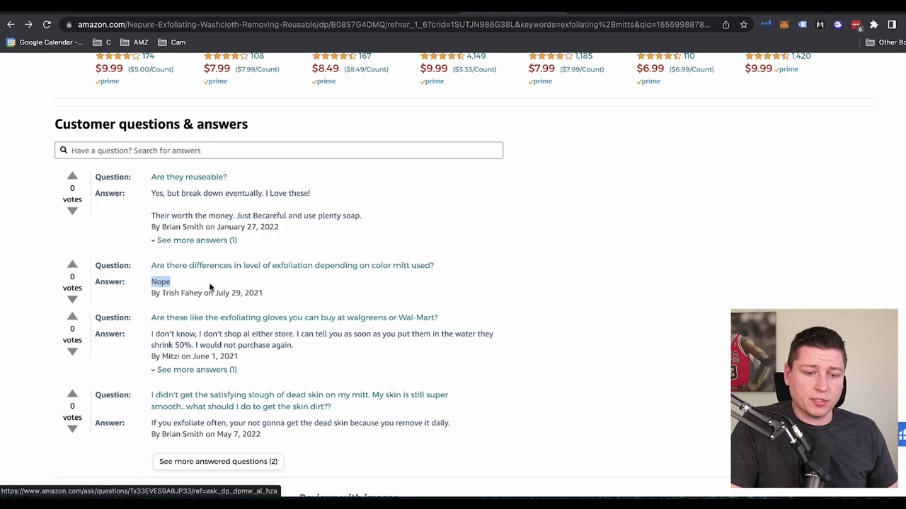
click(172, 290)
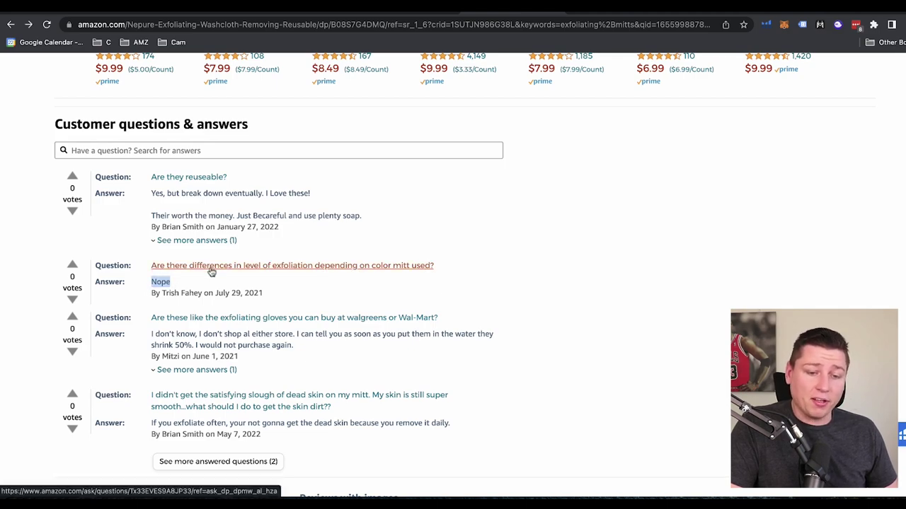
scroll(210, 272, up, 20)
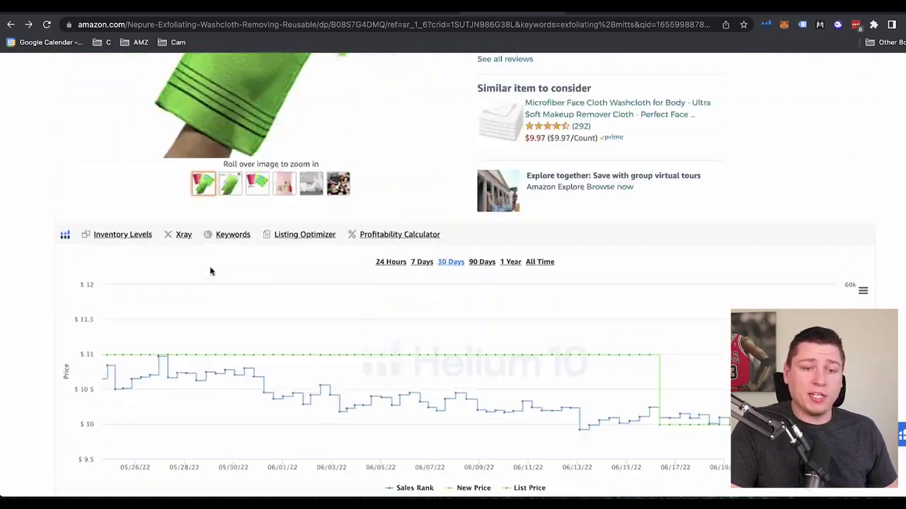
scroll(561, 218, up, 3)
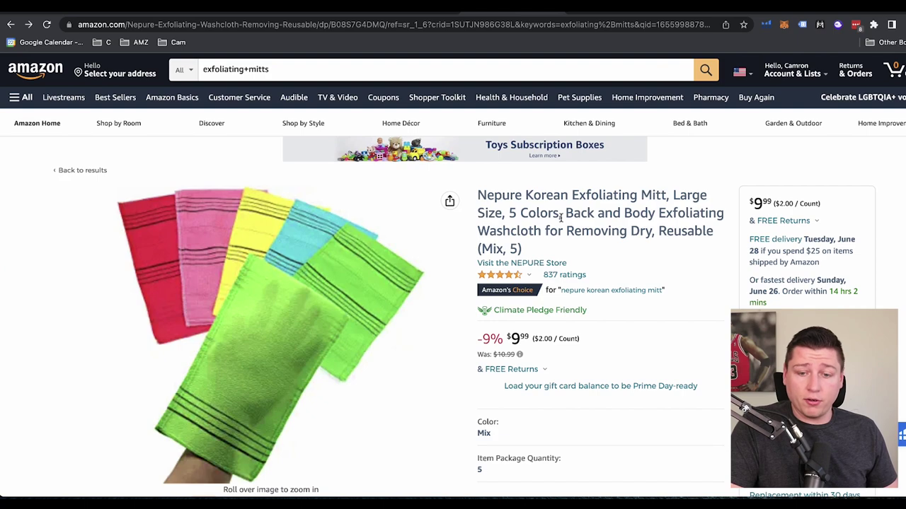
- Check the bundle and "Buy it with" offers, view the SPORONG long exfoliating back washcloth listing, and return to the Nepure mitt page
scroll(561, 218, down, 15)
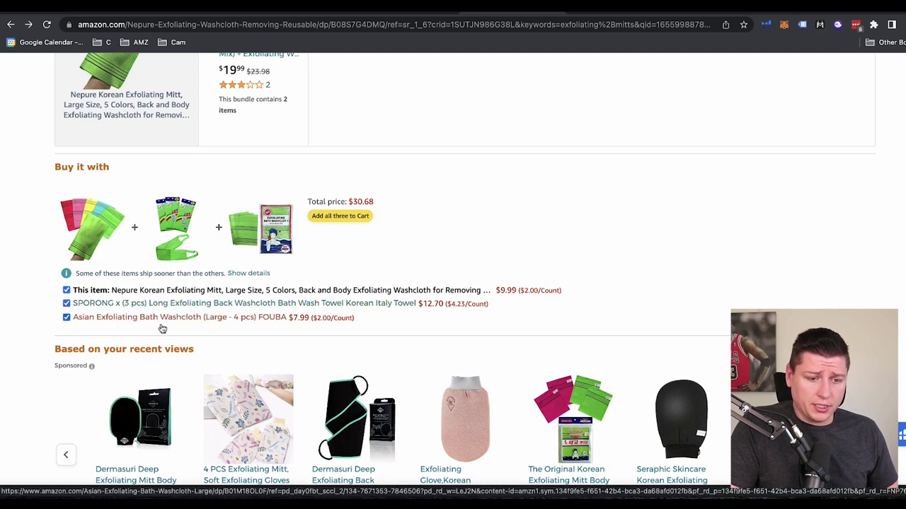
scroll(177, 243, up, 3)
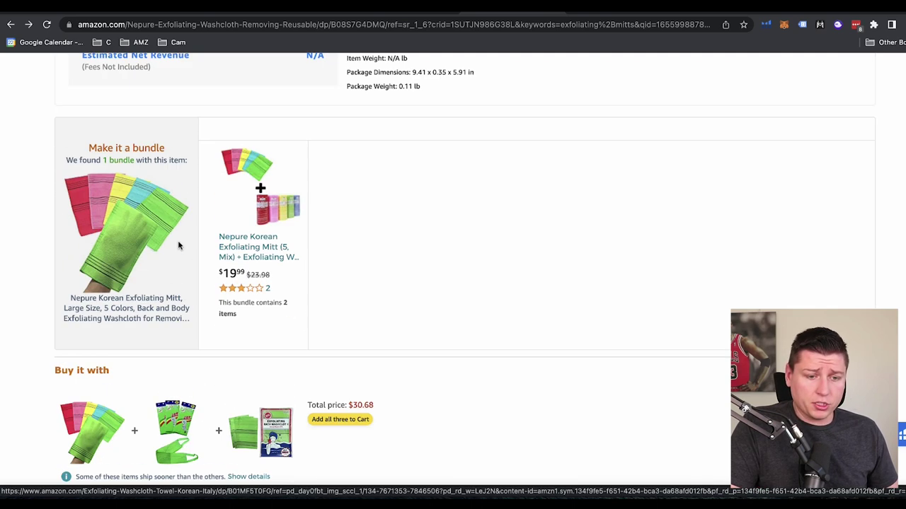
scroll(178, 244, down, 3)
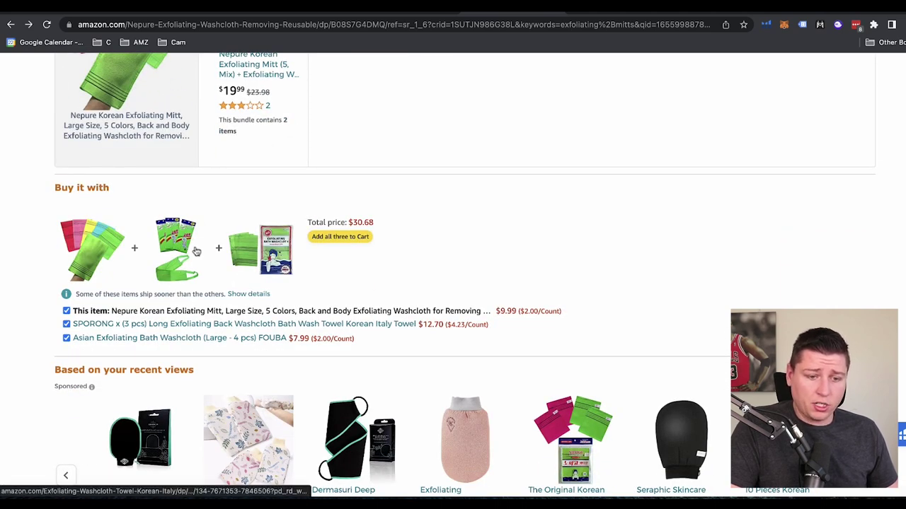
click(187, 324)
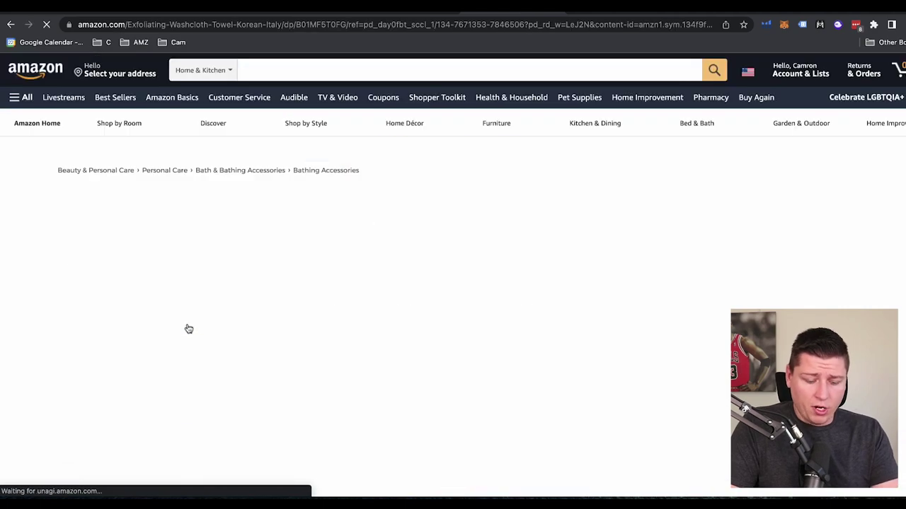
scroll(280, 329, down, 2)
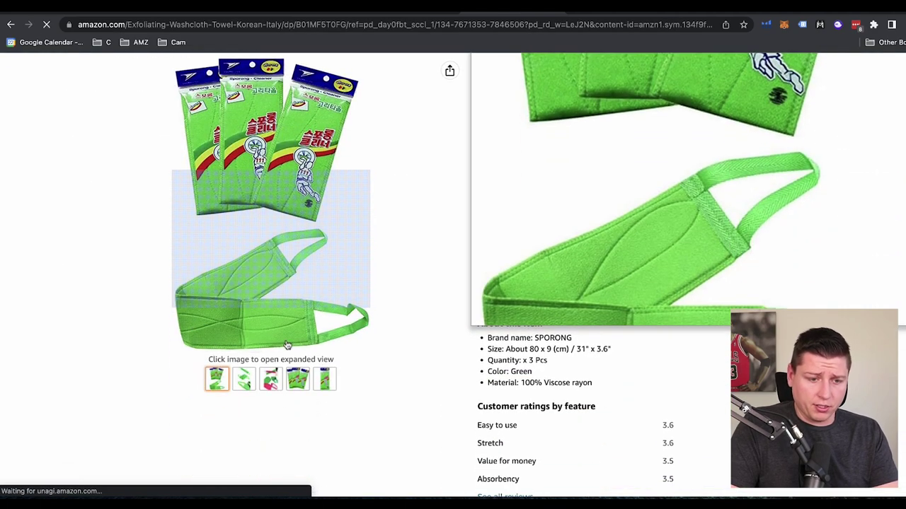
scroll(280, 329, up, 2)
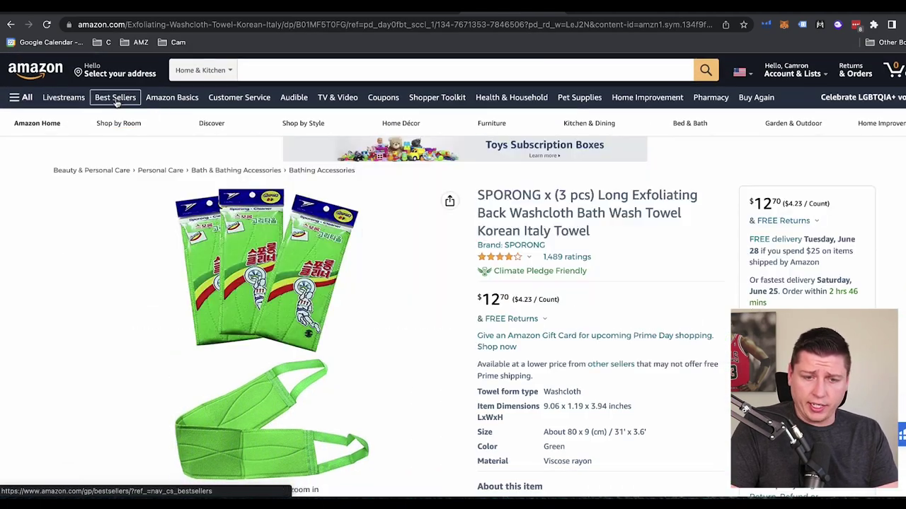
click(11, 25)
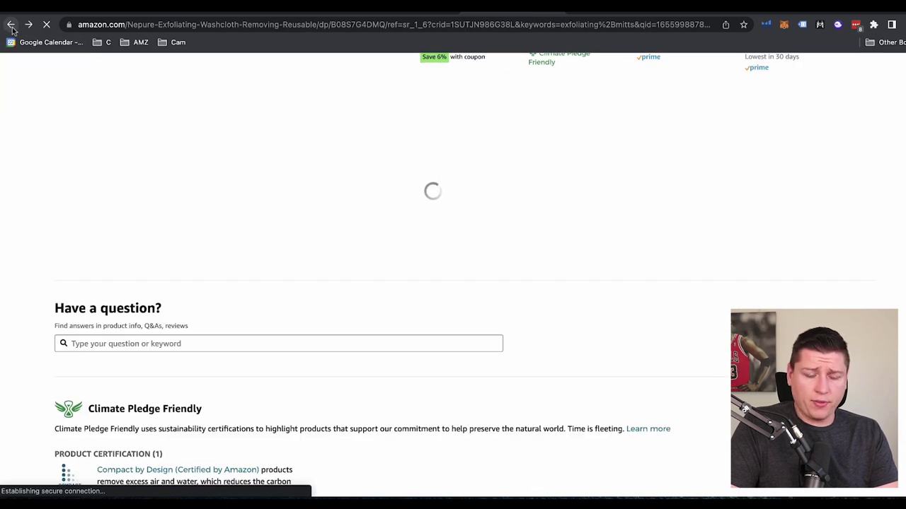
- Switch to the product ideas spreadsheet in Google Sheets and select the "Shower Brush" idea
scroll(219, 235, up, 1)
scroll(219, 235, up, 20)
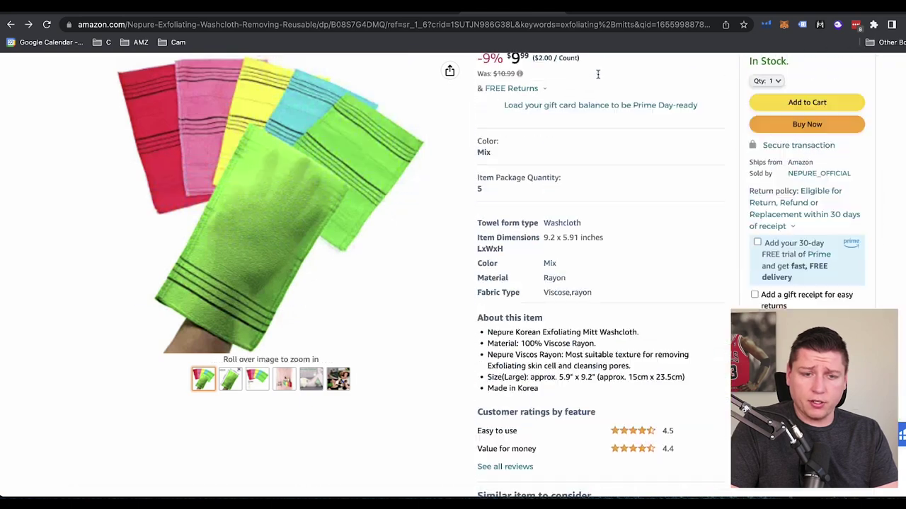
scroll(598, 74, up, 5)
mouse_move(339, 124)
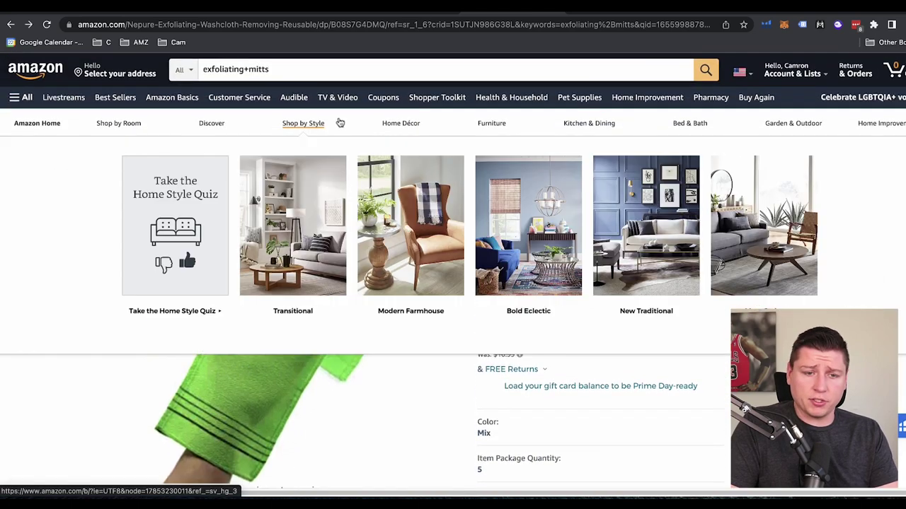
click(629, 13)
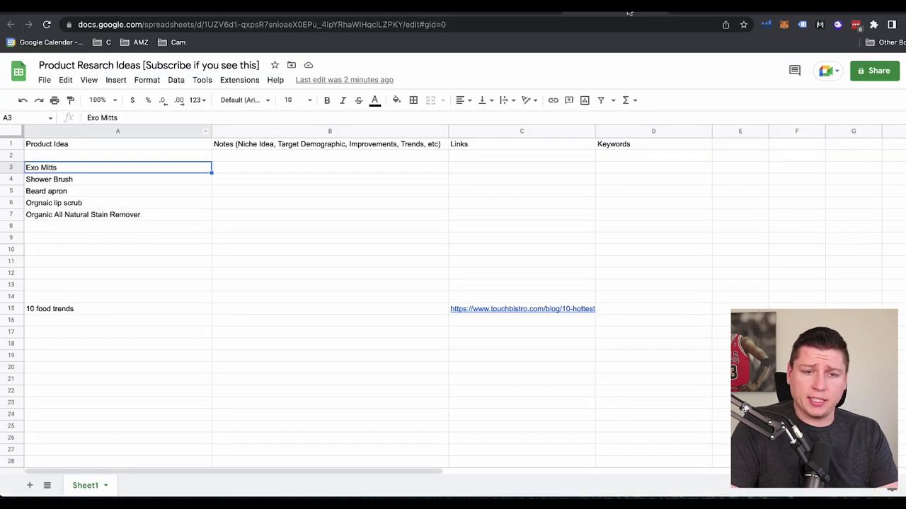
click(68, 182)
- Switch to Helium 10 Magnet, replace the keyword with "shower brush", set the maximum search volume to 10000, and get the keywords
click(373, 14)
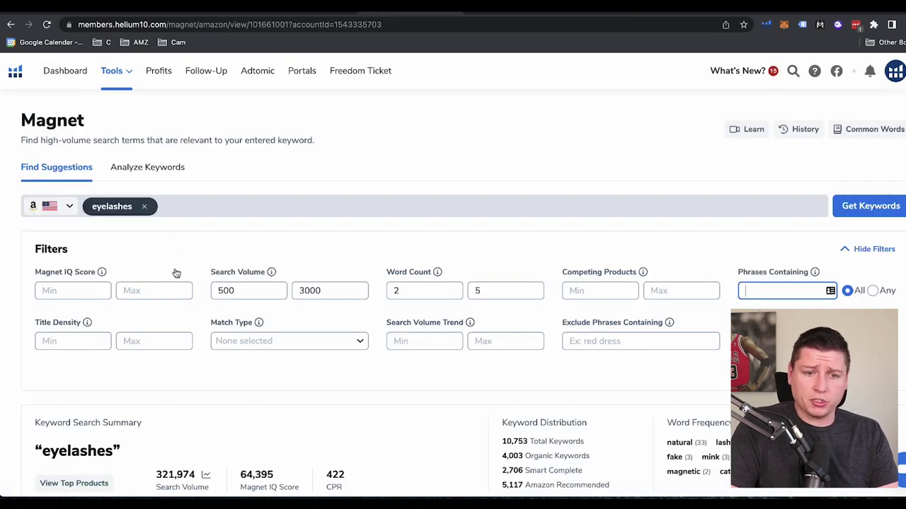
click(143, 208)
click(127, 206)
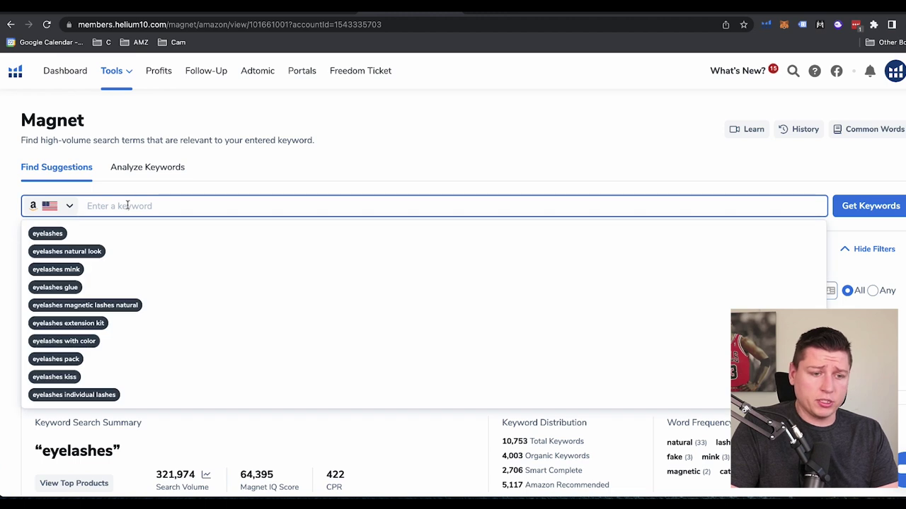
text(shower brush)
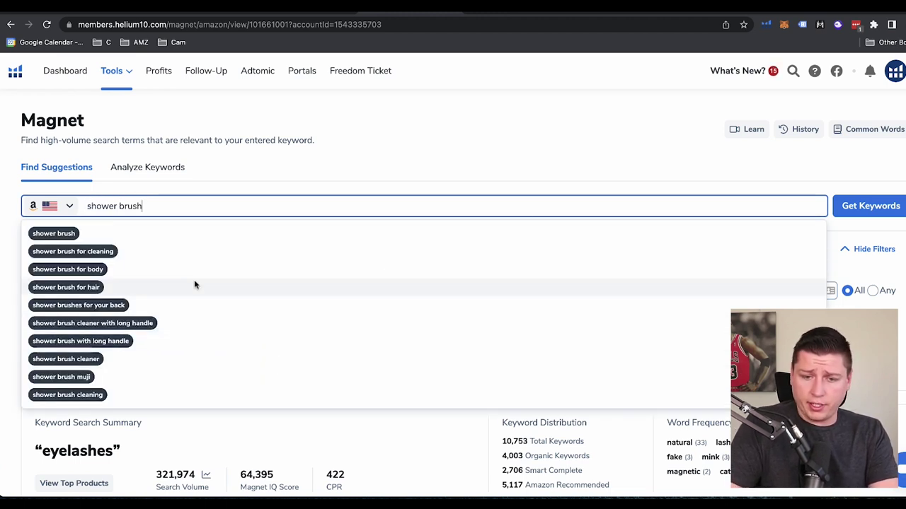
click(269, 171)
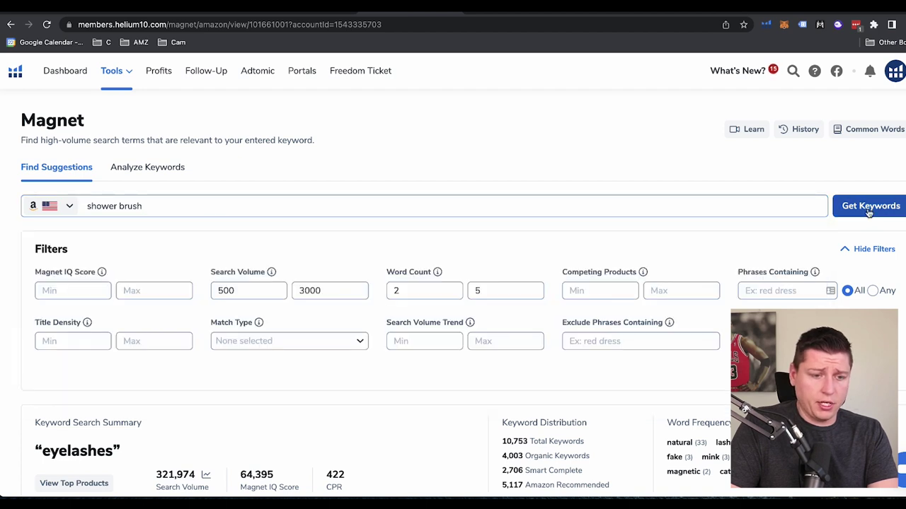
click(350, 285)
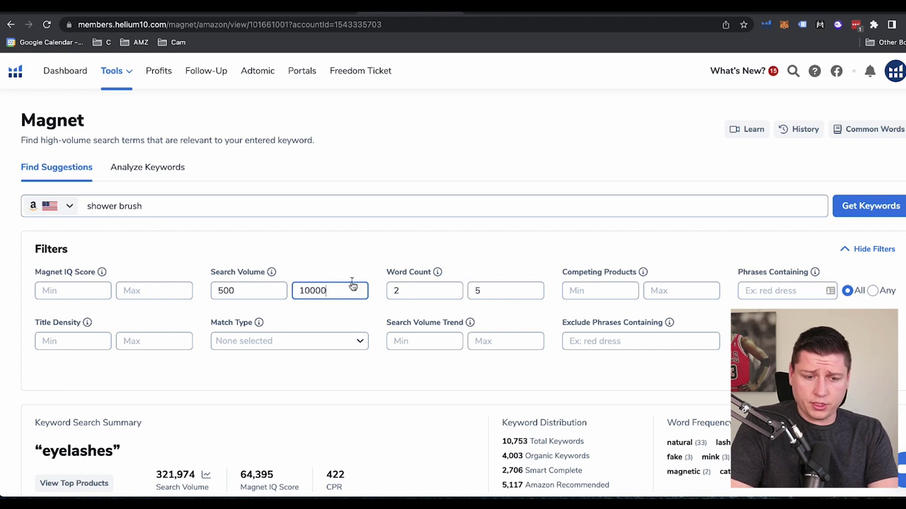
click(869, 212)
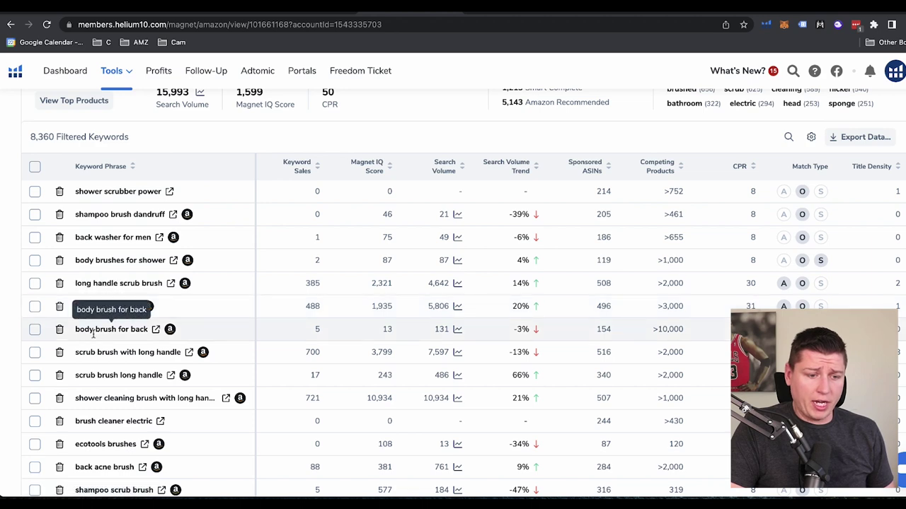
- Sort the "shower brush" keyword results by Magnet IQ Score from highest to lowest and review the leading phrases
scroll(130, 339, up, 3)
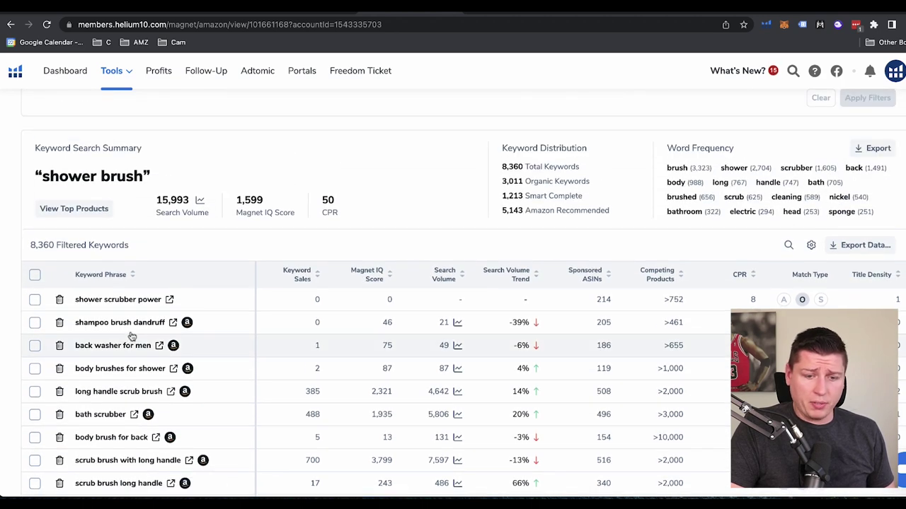
click(370, 274)
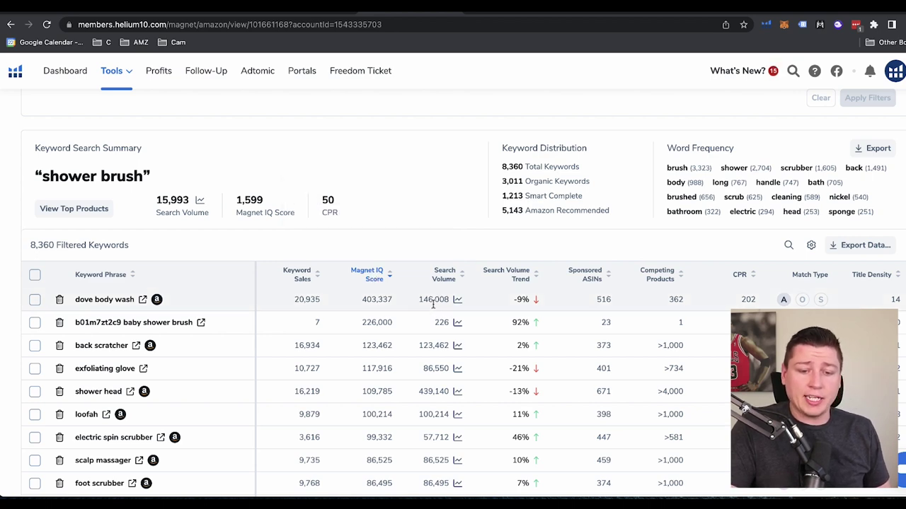
scroll(433, 304, up, 4)
scroll(382, 204, down, 5)
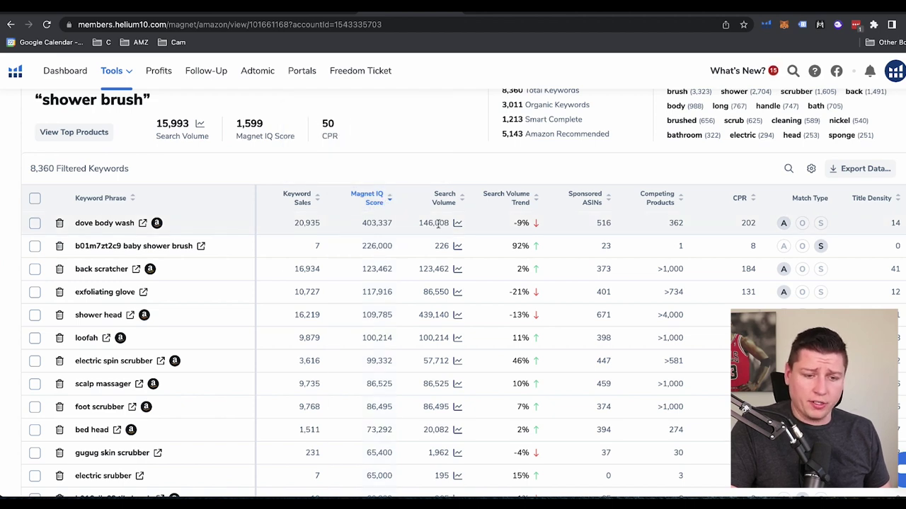
- Filter the keywords to a search volume of 500 to 8000 and a word count of 2 to 5, and review them
scroll(431, 247, up, 5)
click(257, 286)
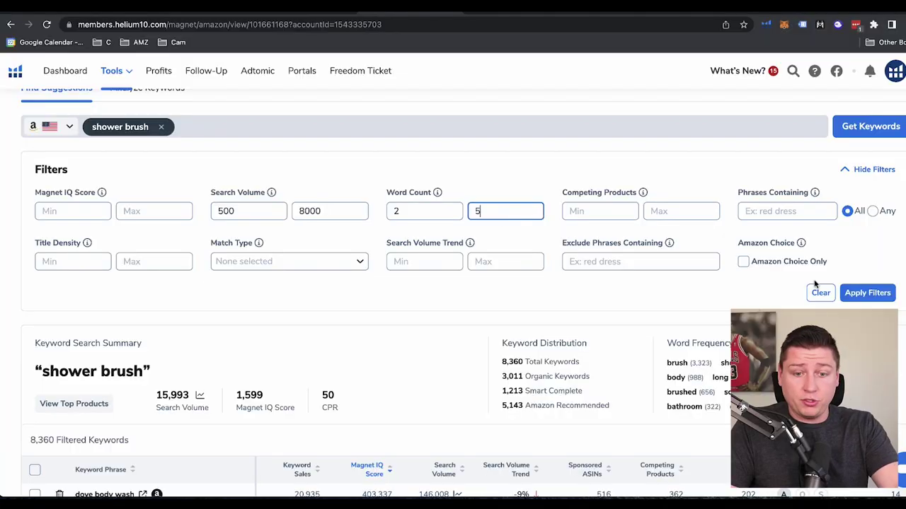
click(868, 293)
scroll(558, 333, down, 3)
scroll(558, 333, down, 1)
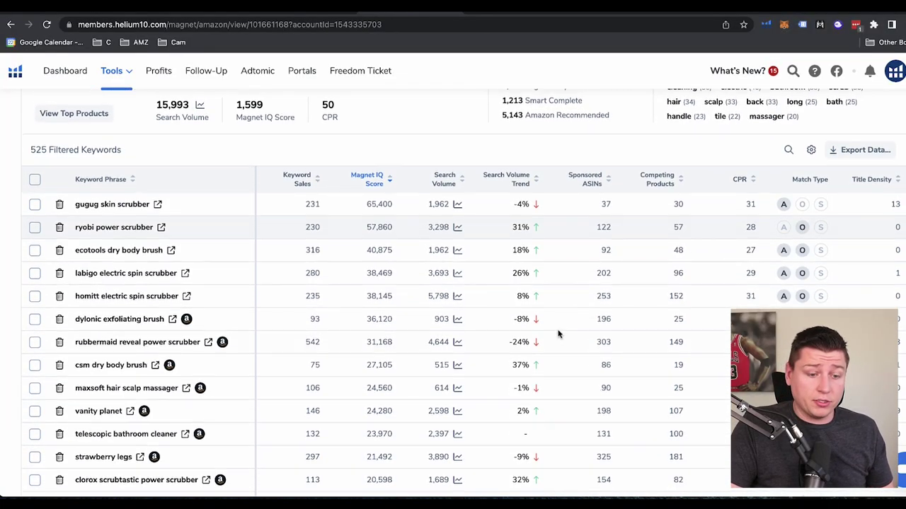
scroll(552, 330, up, 1)
mouse_move(375, 238)
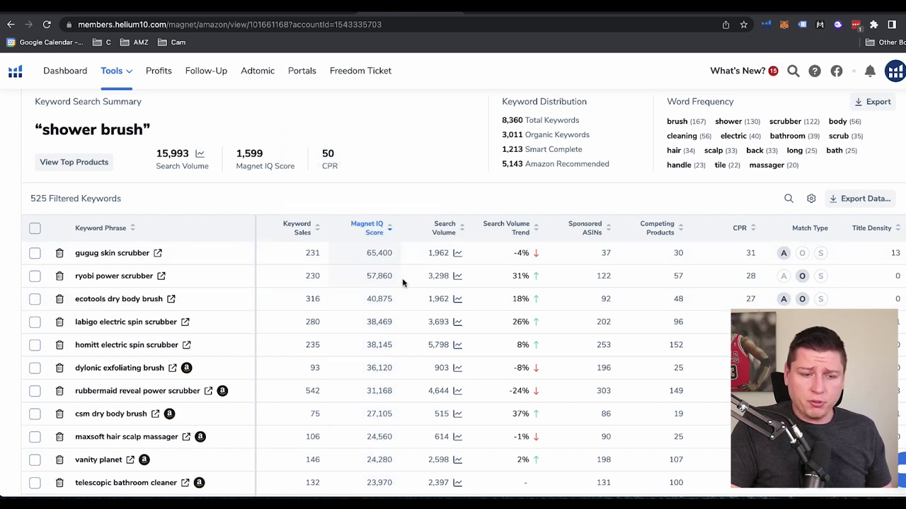
- Open the Amazon results for the keyword "gugug skin scrubber" and review the listings' prices and ratings
scroll(410, 262, down, 1)
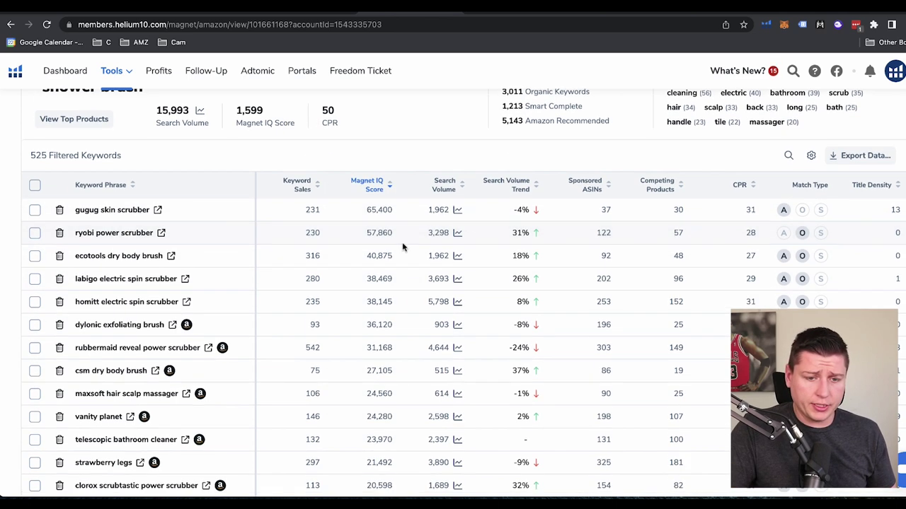
click(159, 210)
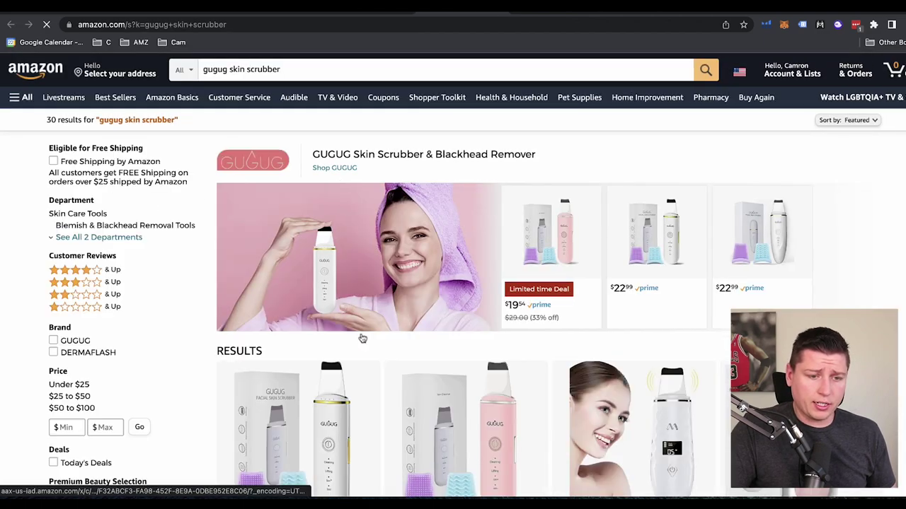
scroll(362, 339, down, 3)
scroll(362, 339, down, 5)
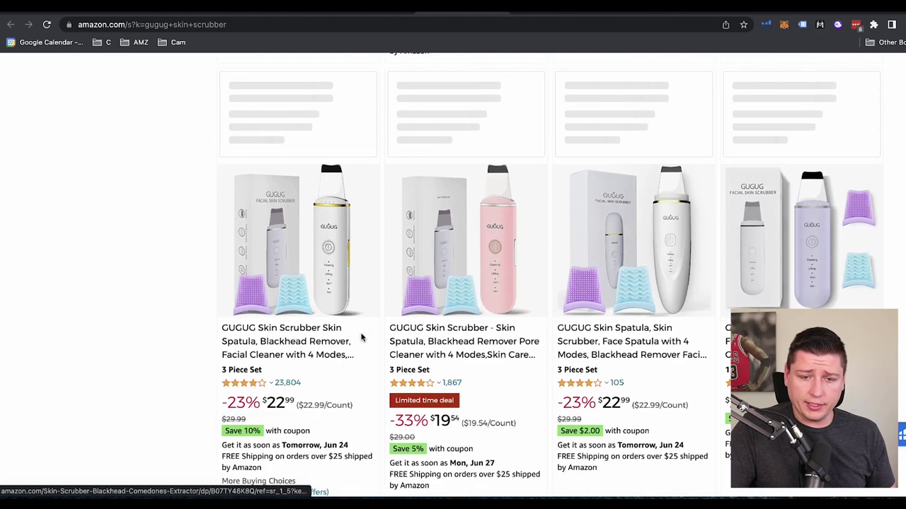
scroll(360, 298, down, 1)
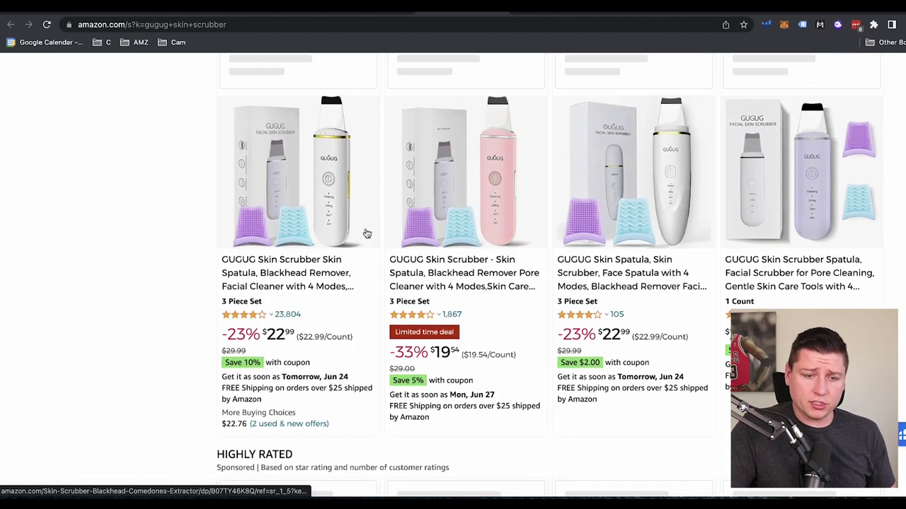
scroll(321, 270, up, 2)
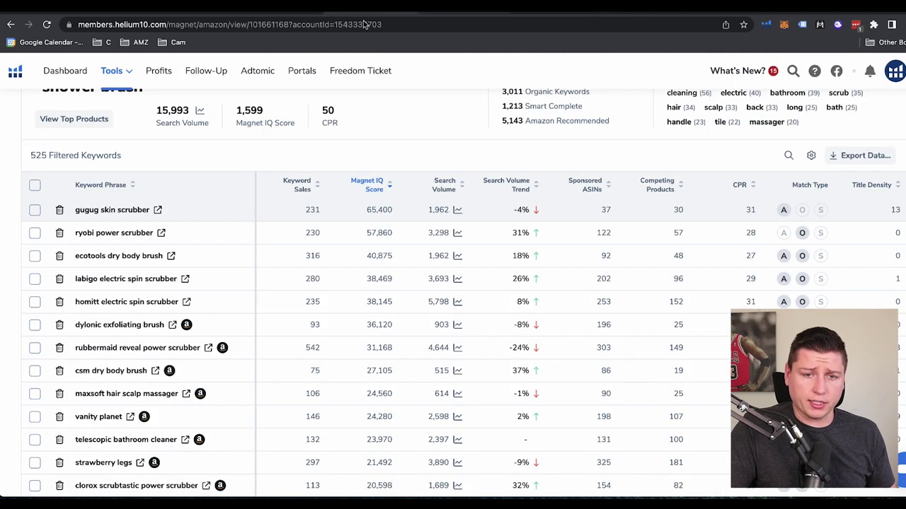
- Open the Amazon results for "ecotools dry body brush" from the keyword list, review the listings, and close the results page
click(171, 257)
scroll(469, 327, down, 3)
scroll(468, 327, down, 4)
scroll(469, 326, down, 4)
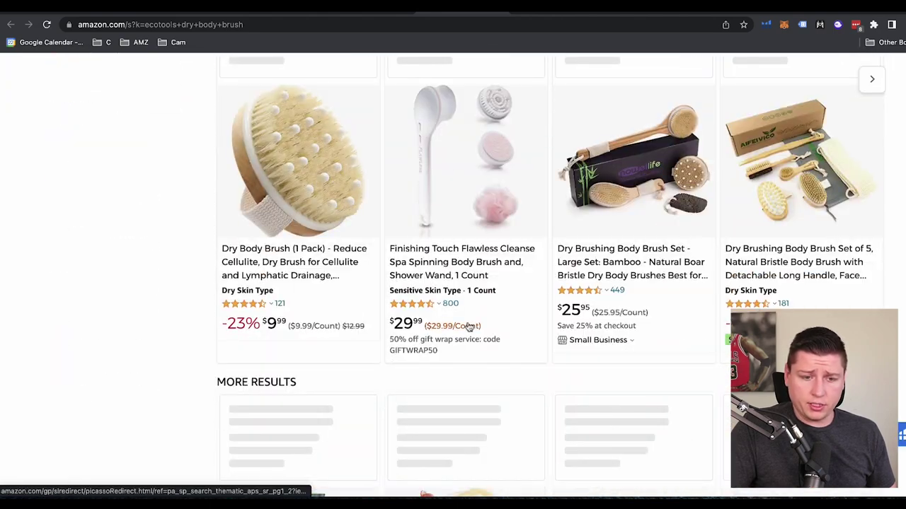
scroll(325, 276, up, 5)
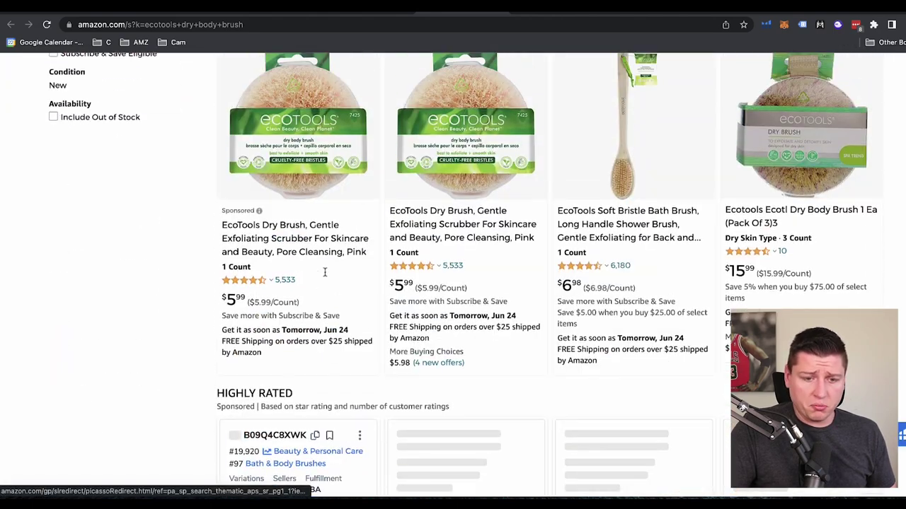
key(ctrl+w)
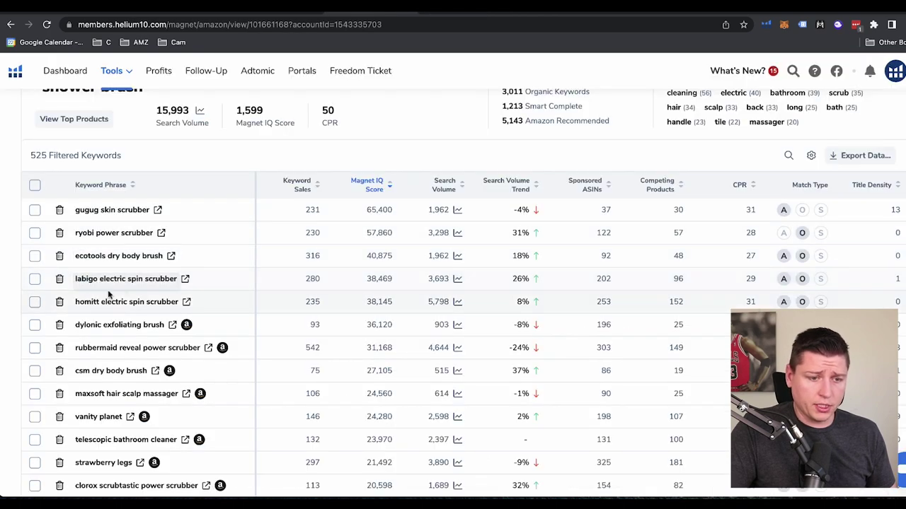
- Go further down the keyword list, open the Amazon results for "strawberry legs", and review the competing listings
scroll(113, 328, down, 1)
scroll(114, 327, down, 2)
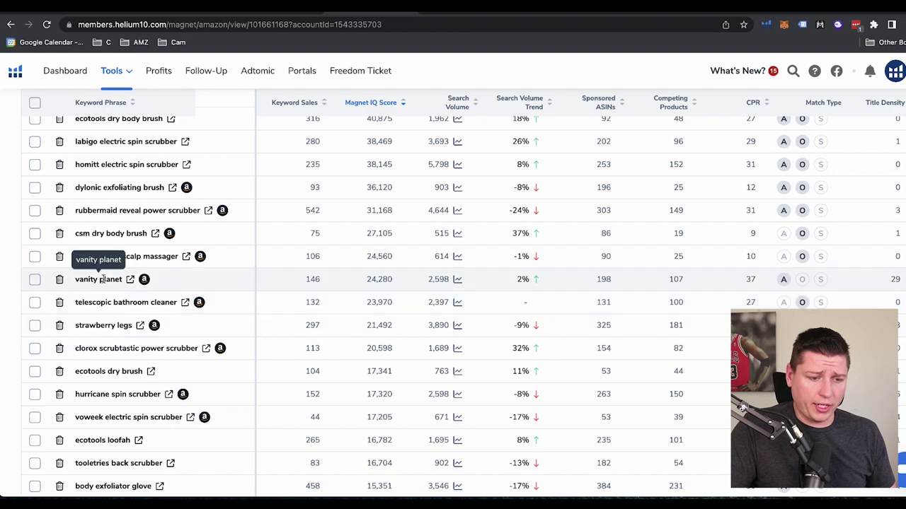
scroll(115, 362, down, 1)
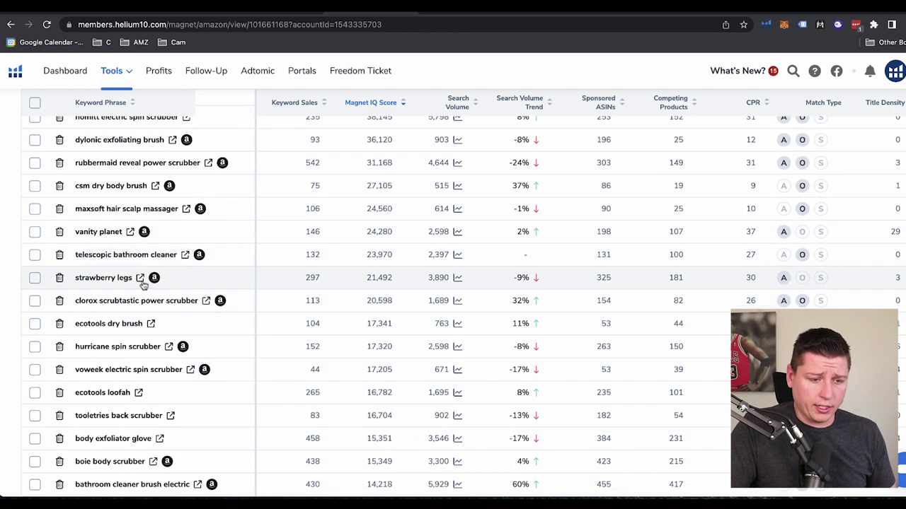
click(140, 278)
scroll(334, 314, down, 3)
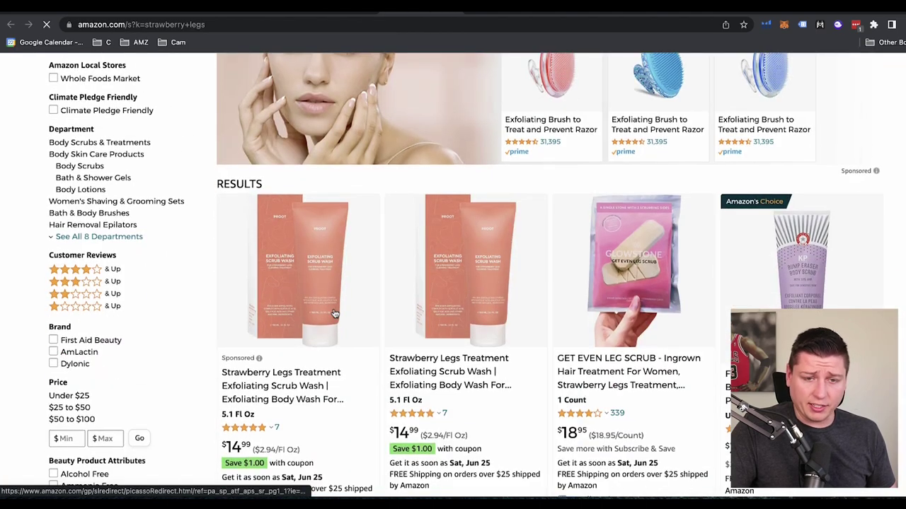
scroll(335, 314, down, 3)
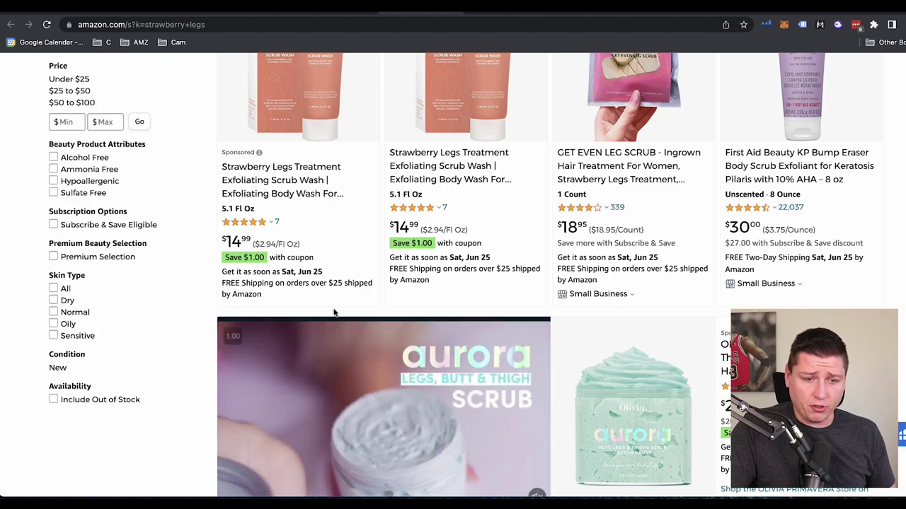
scroll(425, 269, up, 1)
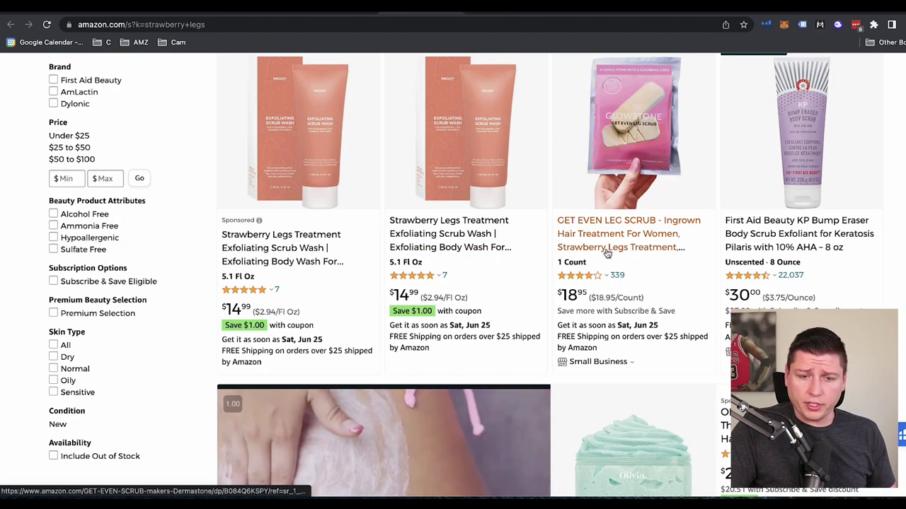
scroll(663, 262, down, 10)
scroll(664, 266, down, 1)
scroll(663, 265, up, 8)
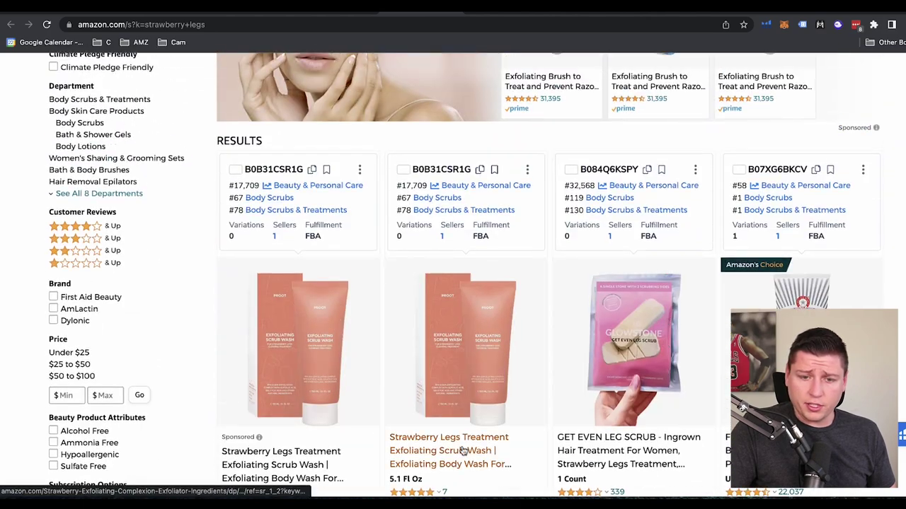
- Open the PROOT Strawberry Legs Treatment Exfoliating Scrub Wash listing and examine its title and product images
click(463, 451)
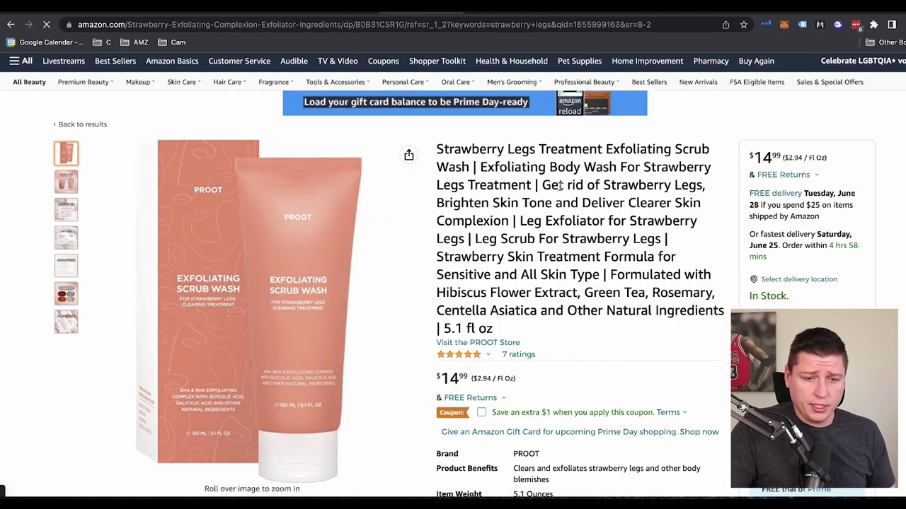
drag(447, 143, 721, 311)
scroll(424, 283, down, 1)
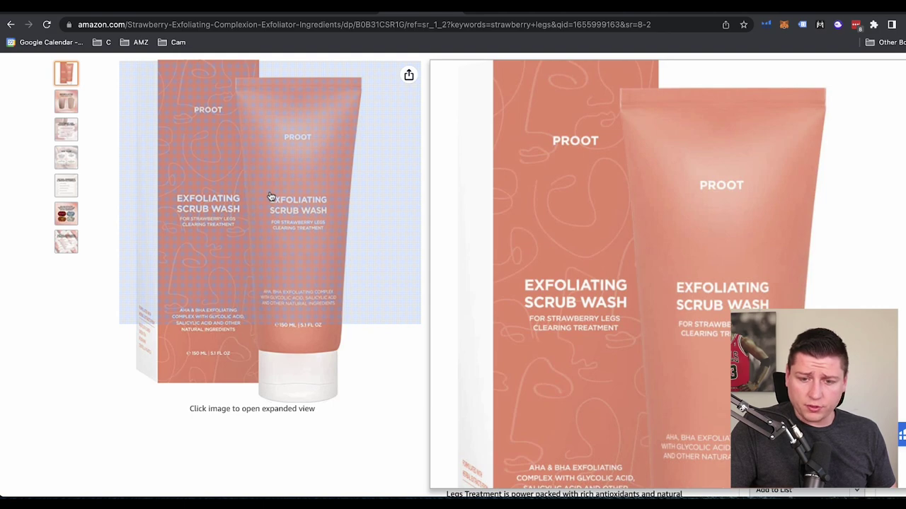
- Search Google for "what is strawberry legs" in a new tab
key(ctrl+t)
text(what is stra)
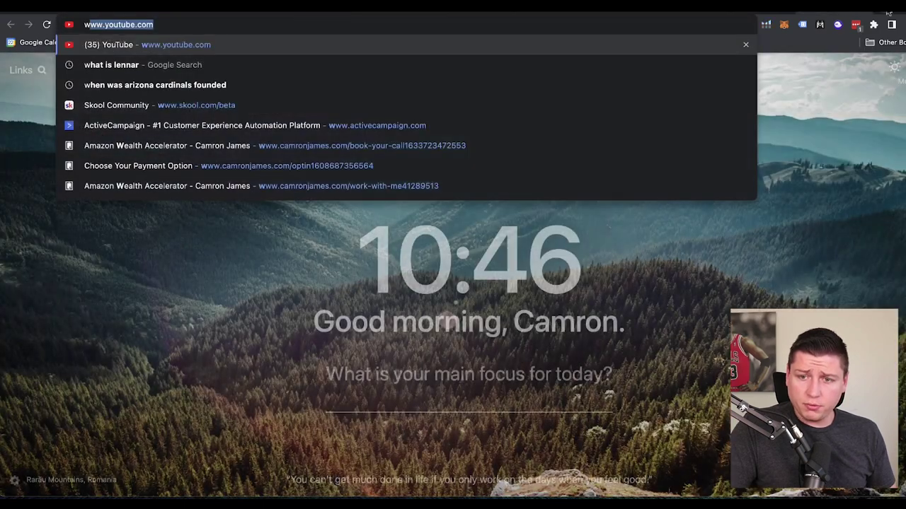
text(wb)
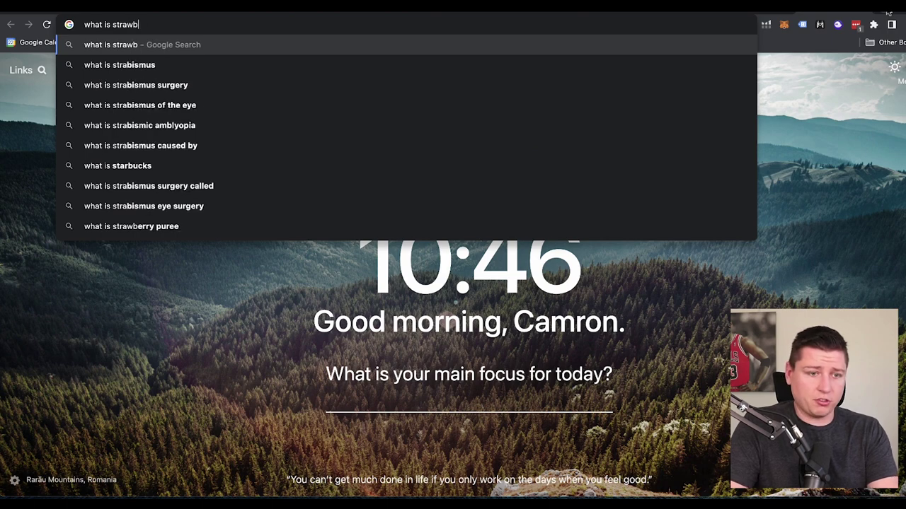
text(erry legs)
key(Return)
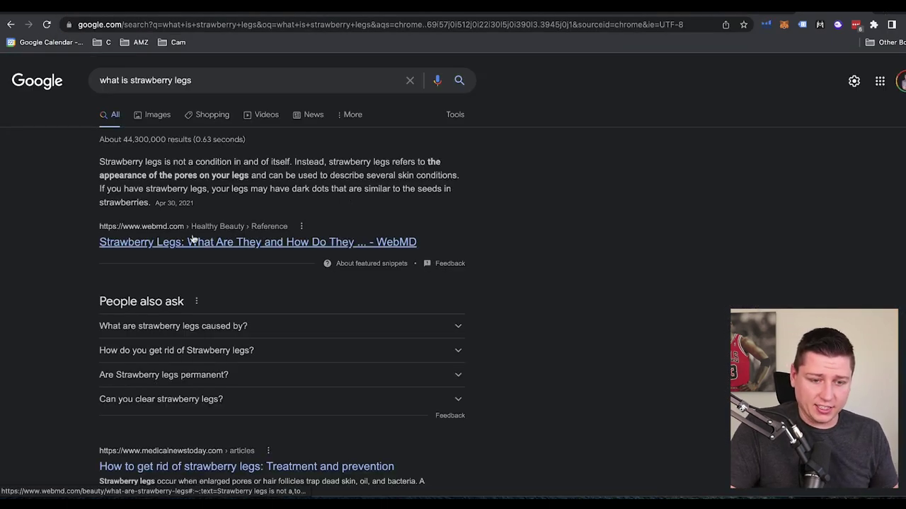
- Open the WebMD article on strawberry legs and read how it describes the condition and its causes
click(187, 241)
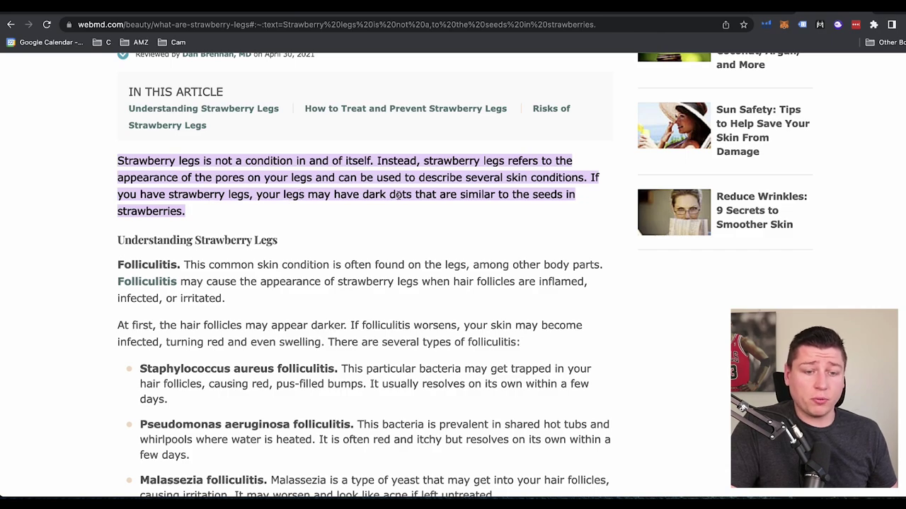
scroll(469, 252, down, 20)
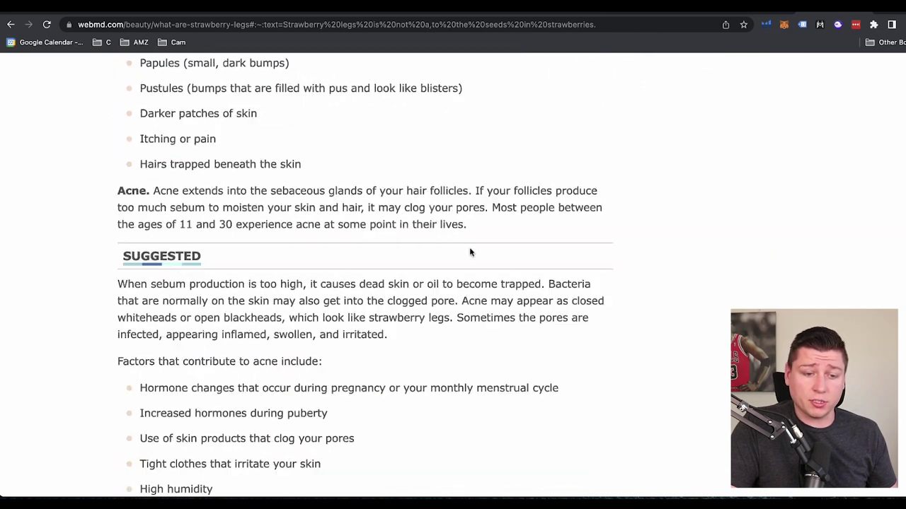
scroll(470, 252, down, 5)
scroll(470, 252, up, 20)
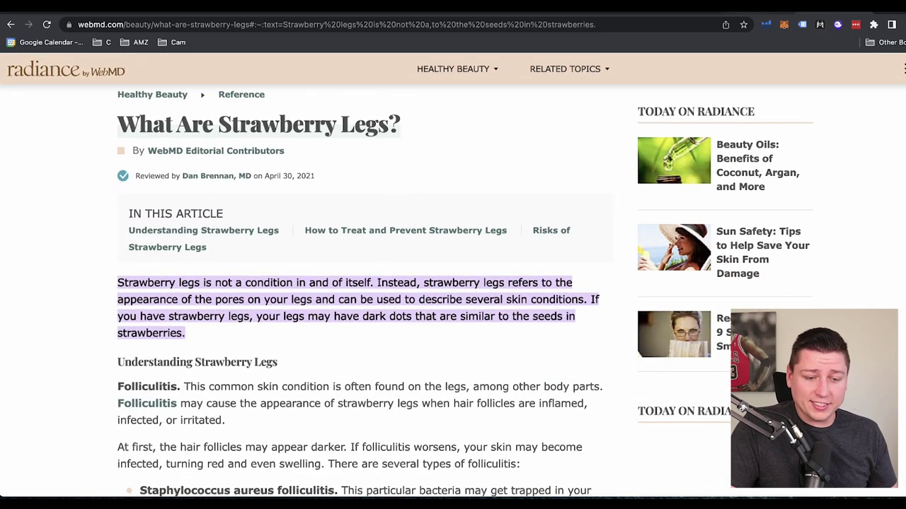
click(748, 13)
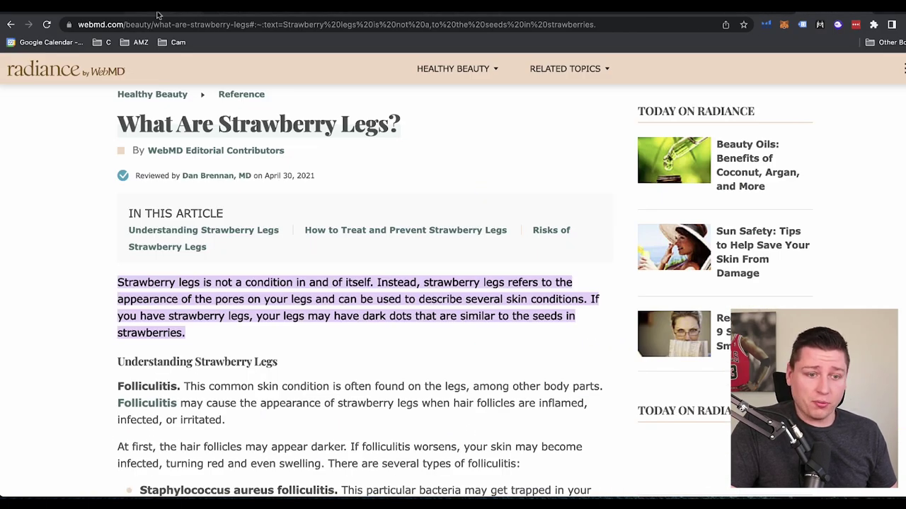
- Return to the Amazon results for "strawberry legs" and compare the product types, prices, and review counts
click(161, 13)
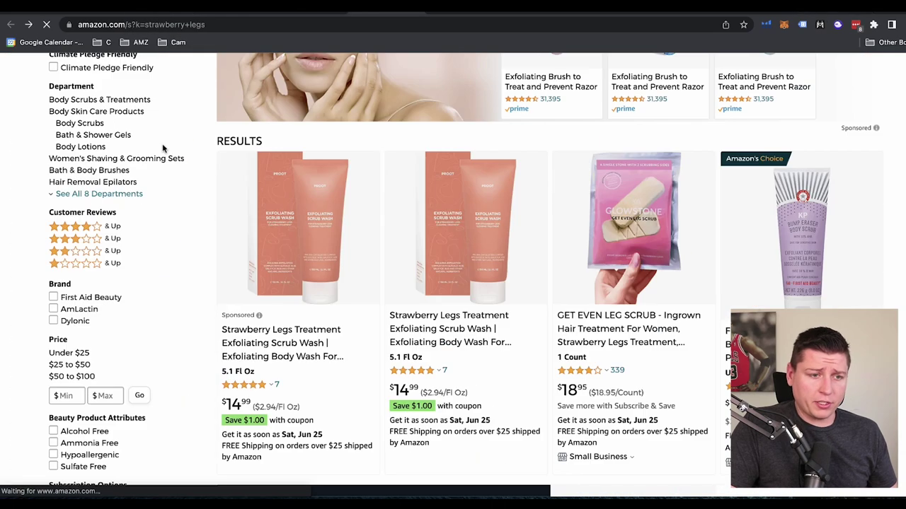
scroll(333, 264, down, 3)
scroll(333, 265, down, 10)
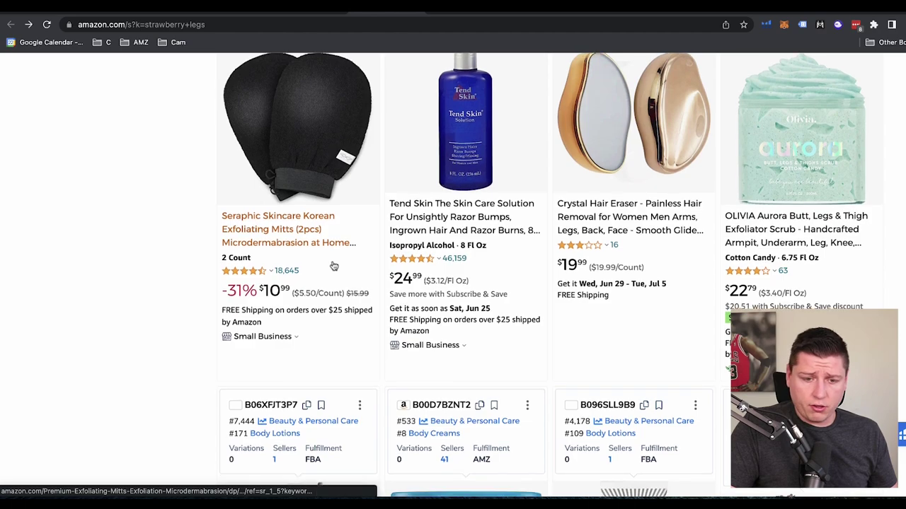
scroll(329, 263, down, 2)
scroll(304, 280, up, 3)
scroll(299, 285, up, 10)
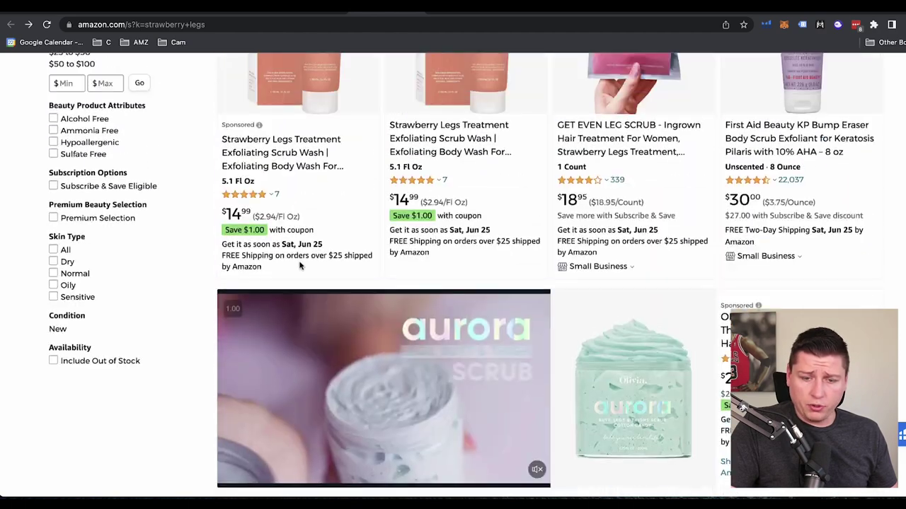
scroll(435, 333, up, 3)
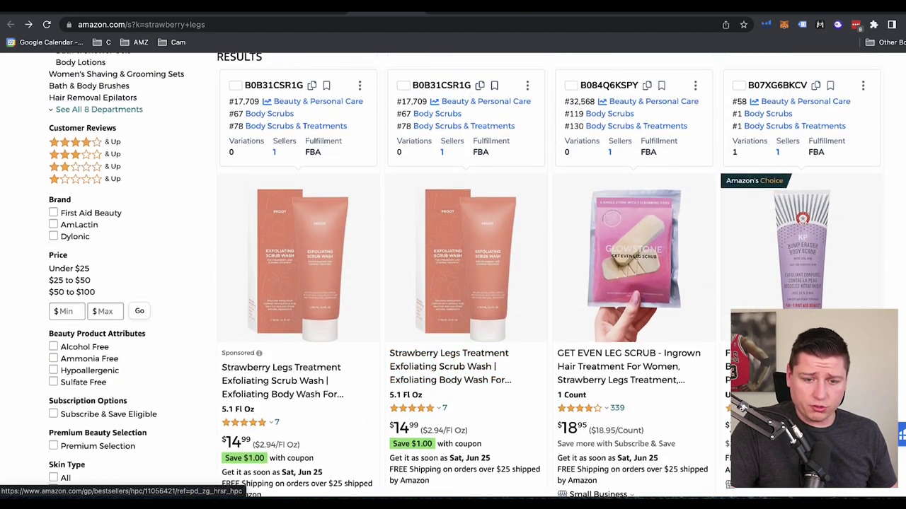
- Return to the Magnet keyword list, then find Google Trends through a web search in a new tab and open it
click(306, 12)
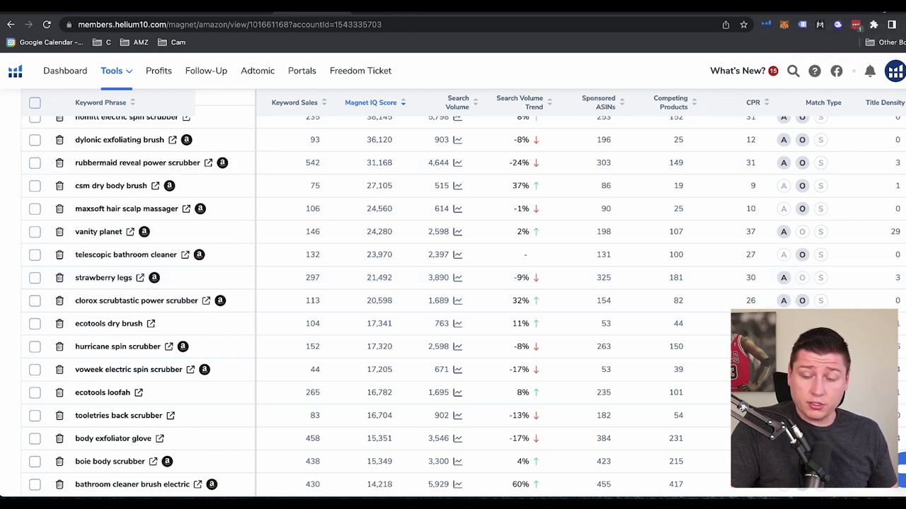
key(ctrl+t)
text(google trends)
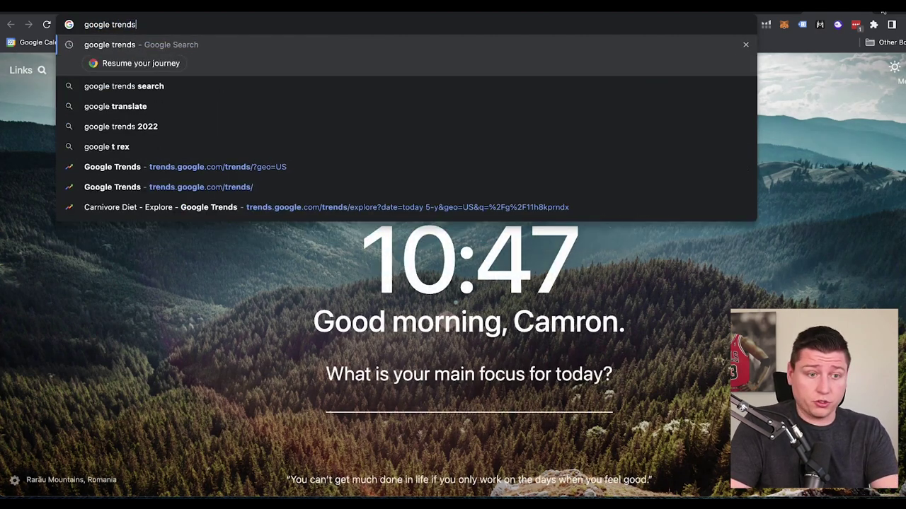
key(Return)
click(125, 215)
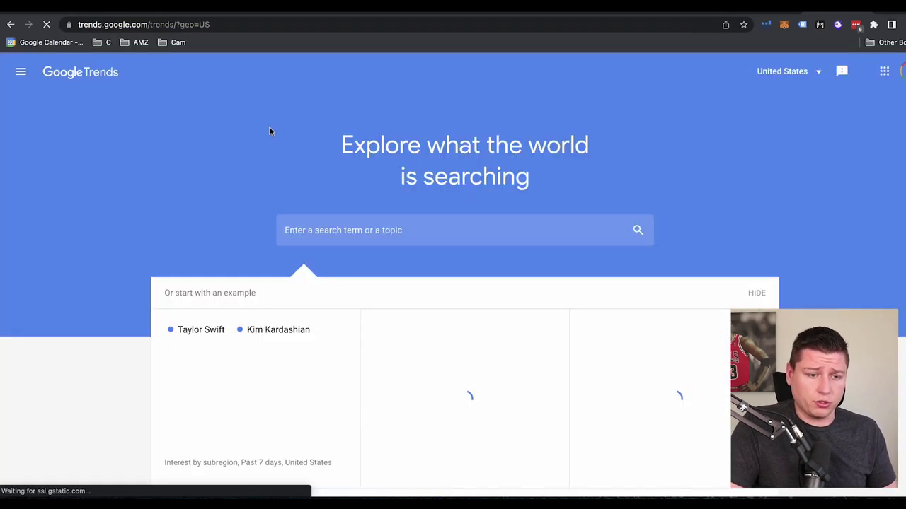
- Look up the search term "strawberry legs" in Google Trends
click(326, 225)
text(strea)
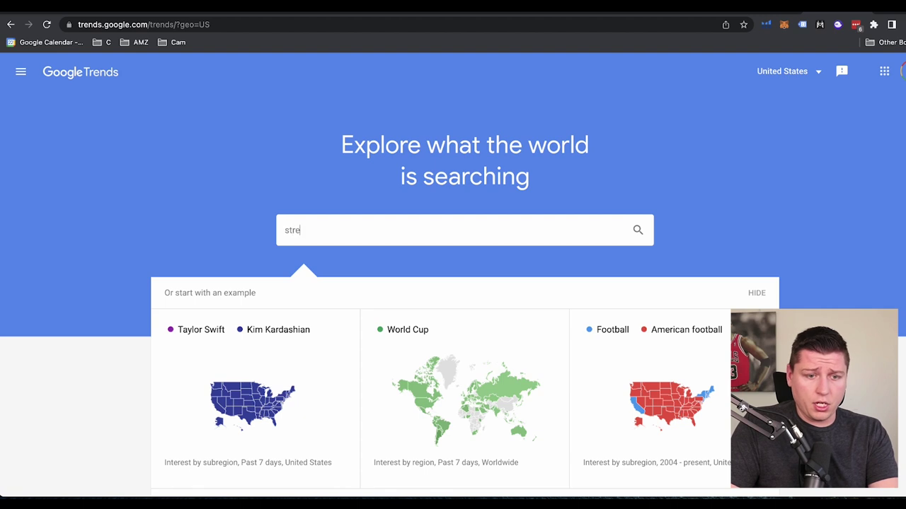
key(BackSpace)
key(BackSpace)
text(aweb)
key(BackSpace)
key(BackSpace)
text(berry legs)
key(Return)
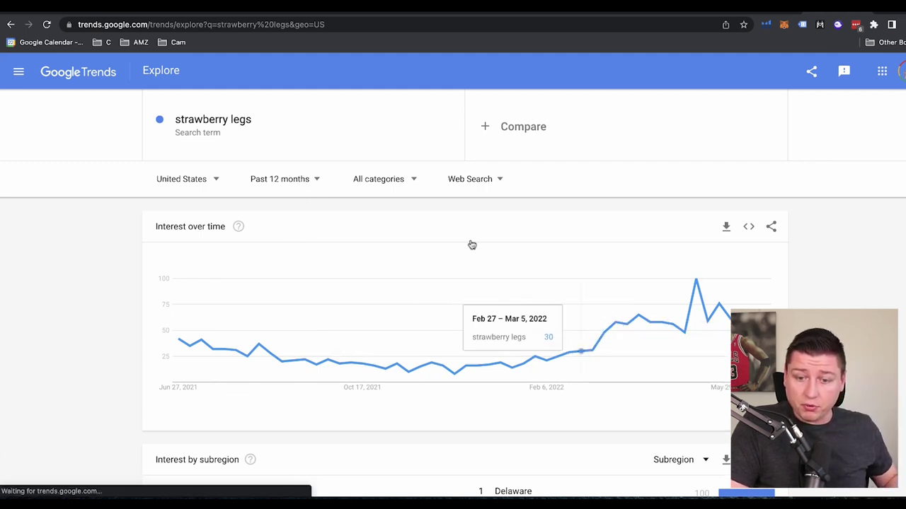
- Set the Google Trends time range to Past 5 years and examine the interest over time for "strawberry legs"
click(278, 179)
click(270, 371)
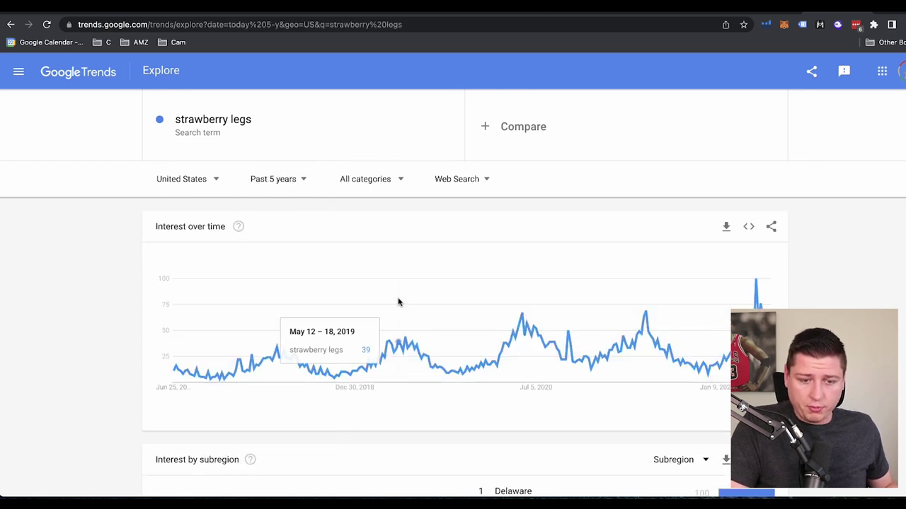
scroll(398, 302, down, 1)
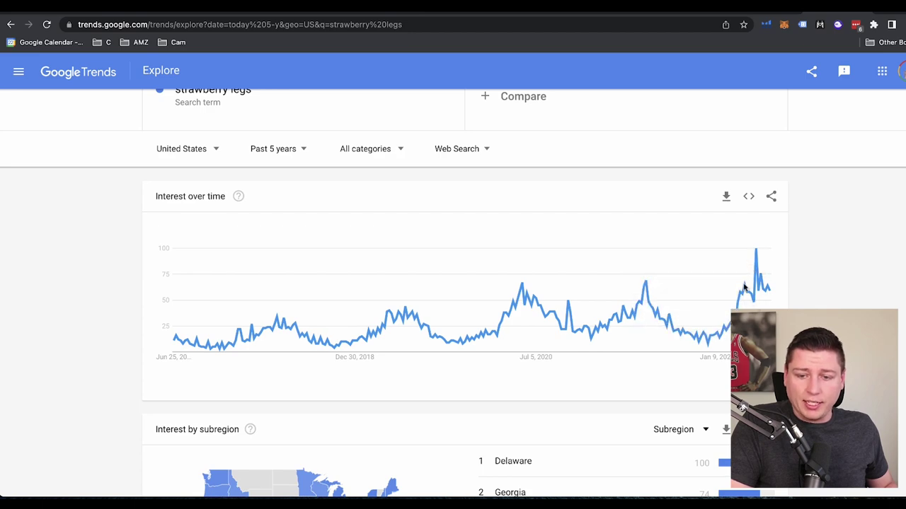
scroll(540, 396, down, 3)
scroll(540, 396, up, 4)
scroll(540, 397, down, 1)
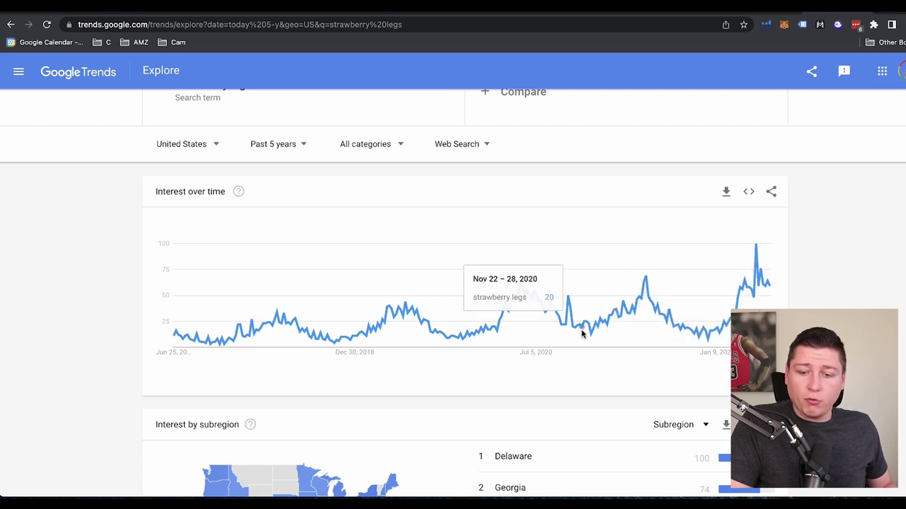
- Return to the Amazon results for "strawberry legs" and search for "strawberry leg kit" instead
scroll(696, 330, up, 1)
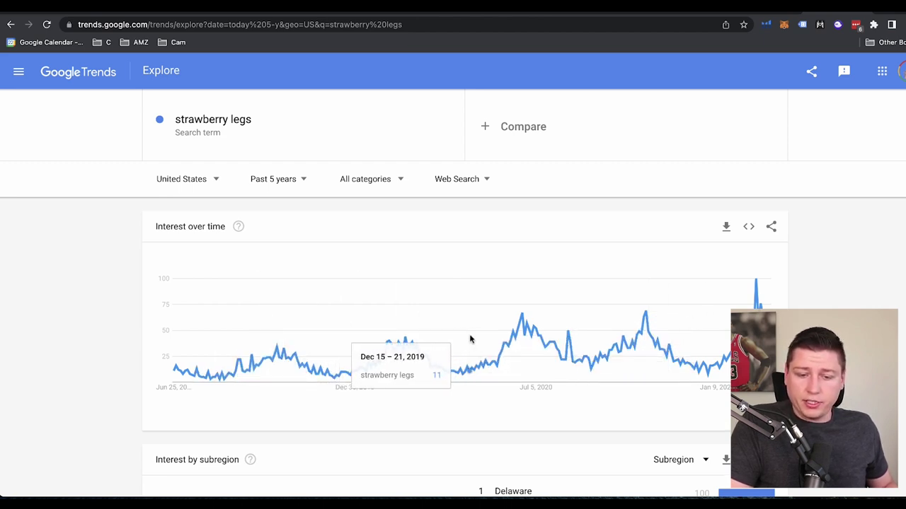
click(288, 13)
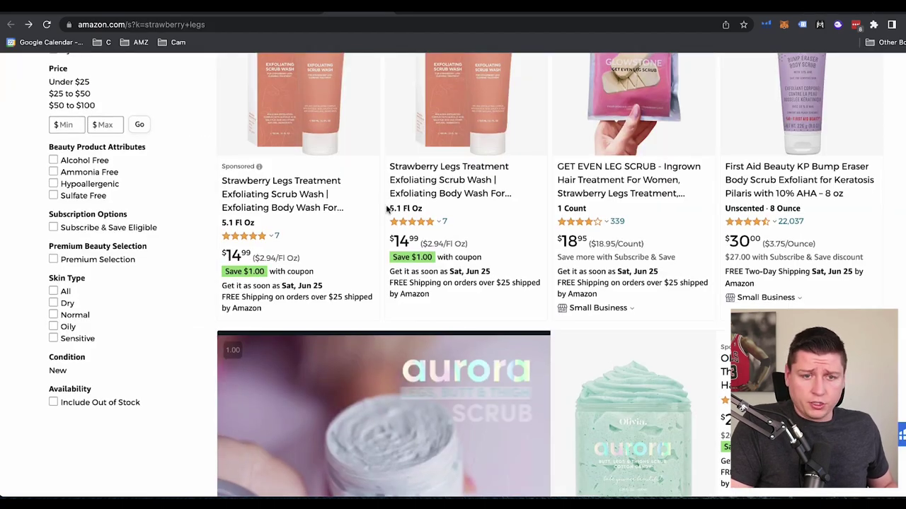
scroll(387, 208, up, 2)
scroll(384, 230, up, 1)
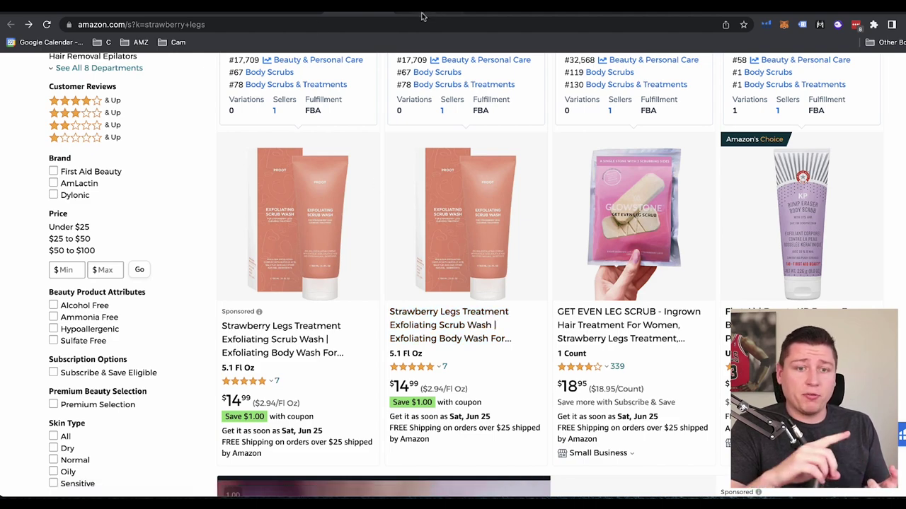
scroll(422, 176, up, 5)
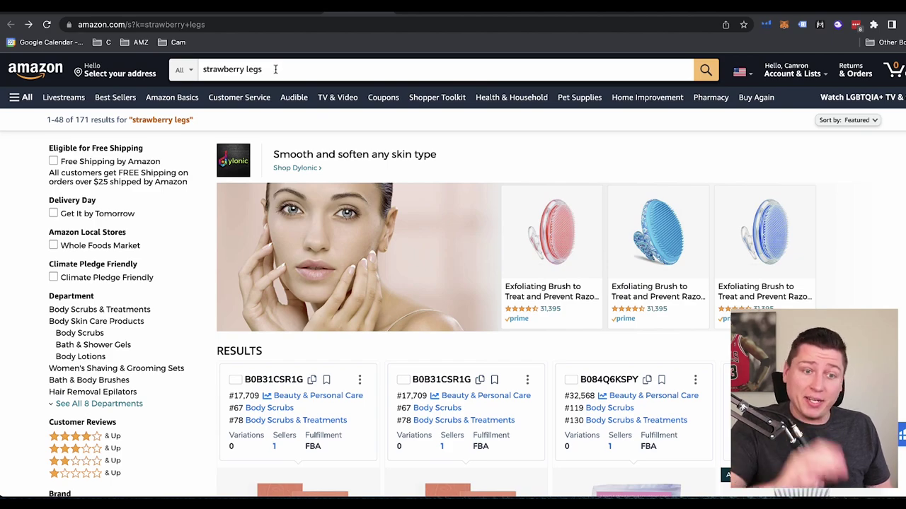
click(277, 70)
key(BackSpace)
text(kit)
key(Return)
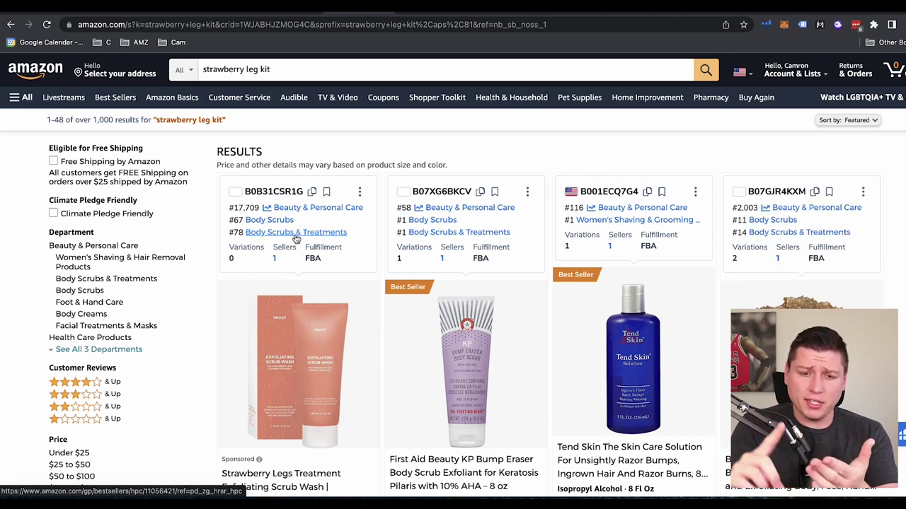
- Search Amazon for "exfoliating mitts" using the earlier search
click(297, 68)
click(244, 169)
scroll(397, 335, down, 2)
scroll(397, 335, down, 5)
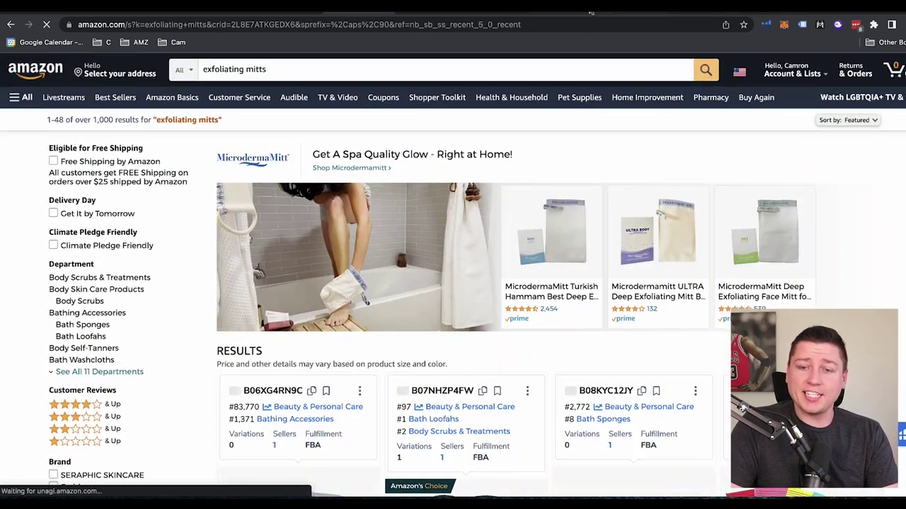
- Switch to the product research spreadsheet and enter "Strawberry Legs possible kit" as a product idea in cell A2
click(591, 12)
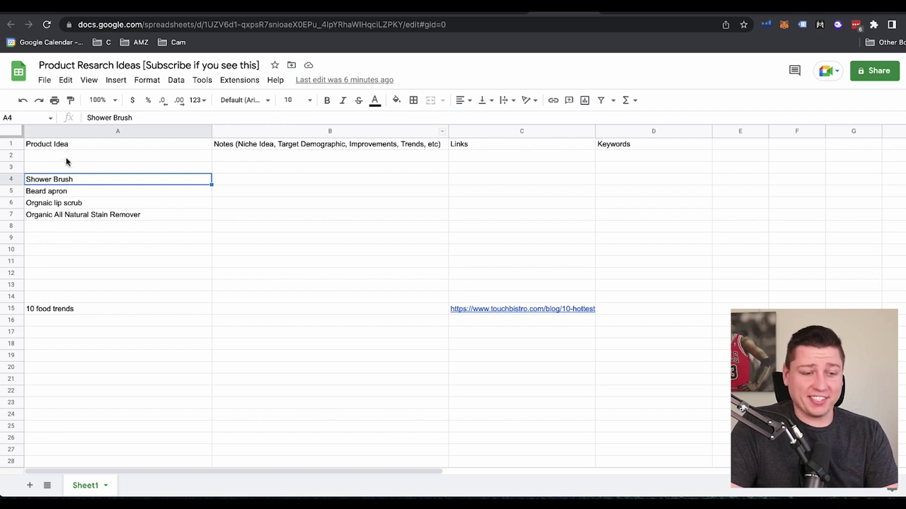
click(70, 156)
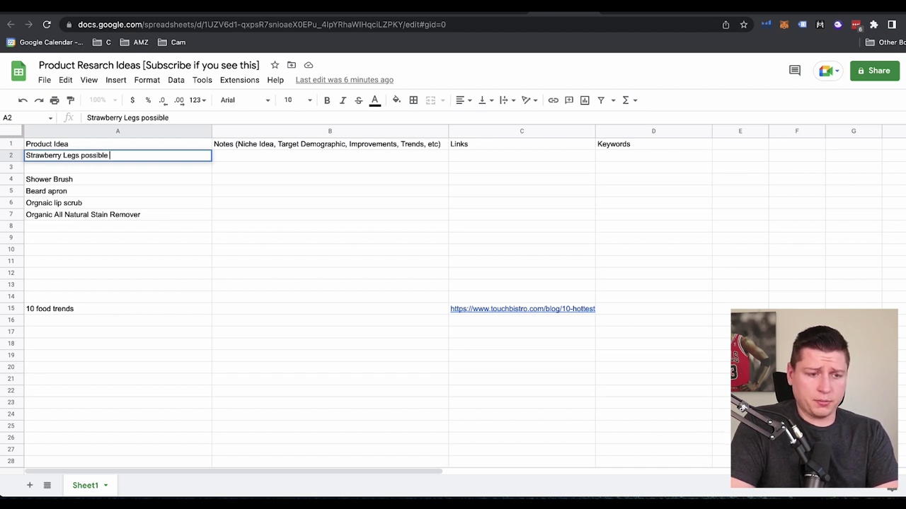
- Enter the note "there is no kit here, we can do cream, scrub brush, exofilating mitts" in cell B2
click(233, 158)
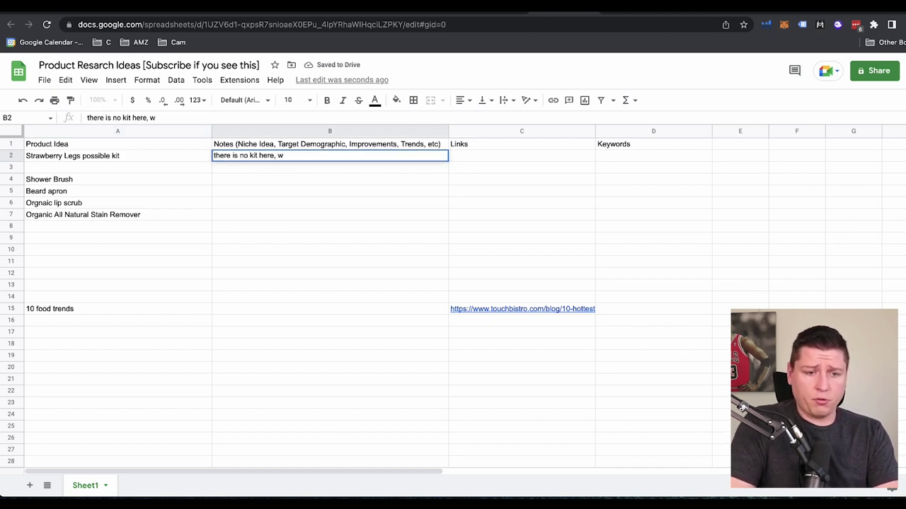
text(n do cream, scr)
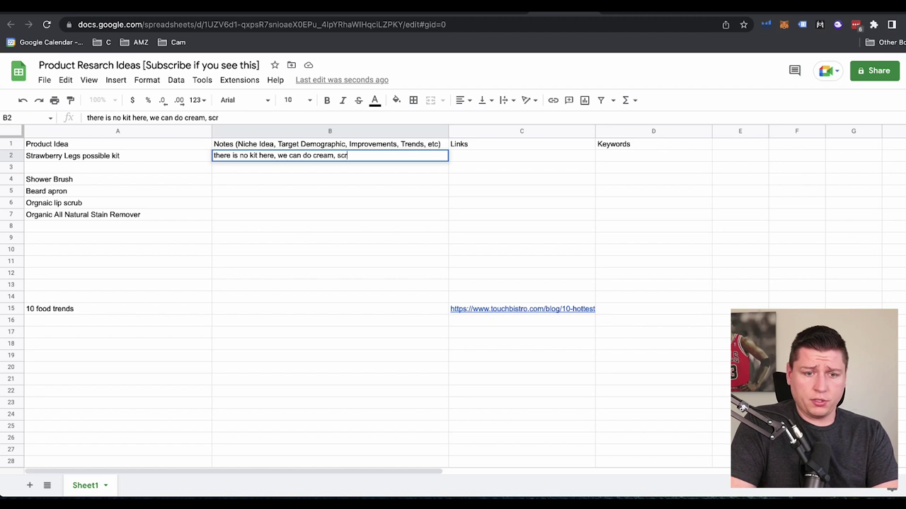
text(ub brush)
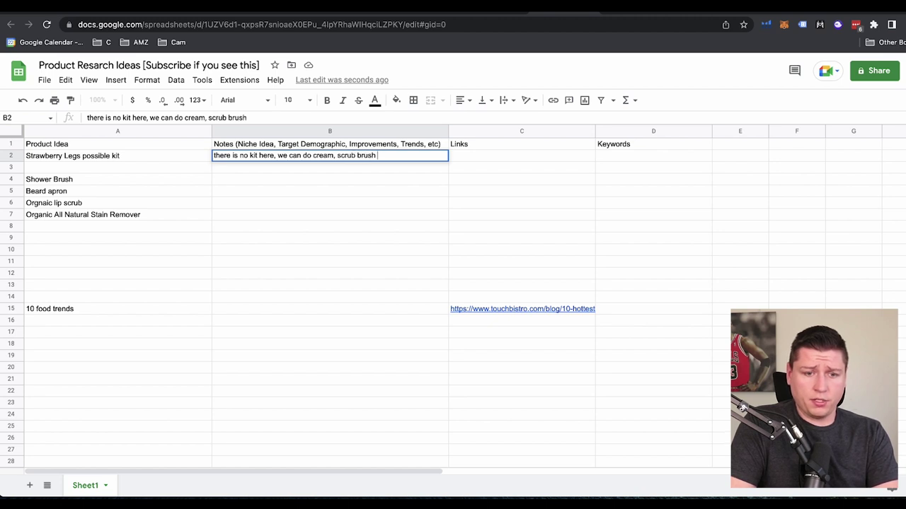
text(, exo m)
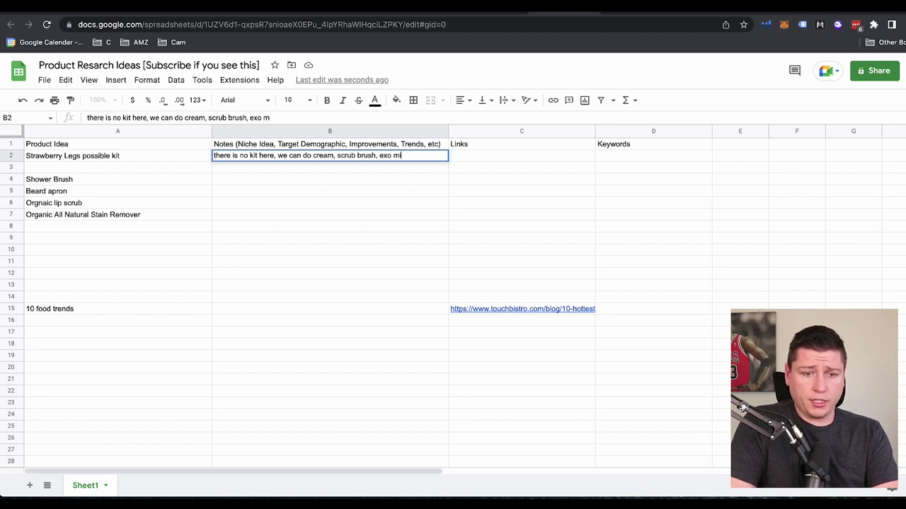
key(BackSpace)
key(BackSpace)
text(fili)
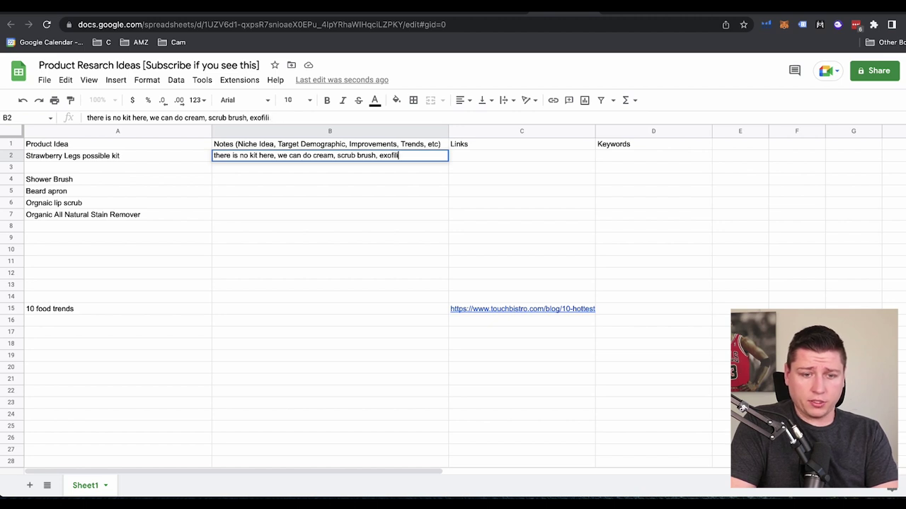
key(BackSpace)
text(ating mitts)
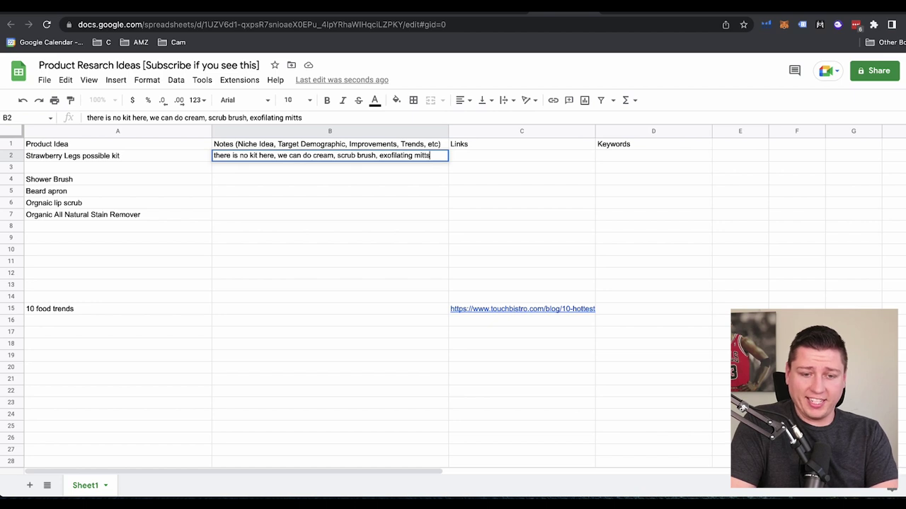
- Extend the strawberry legs note in B2 with "...trend is increasing year over year, summer heavy" and commit it
text(...pu)
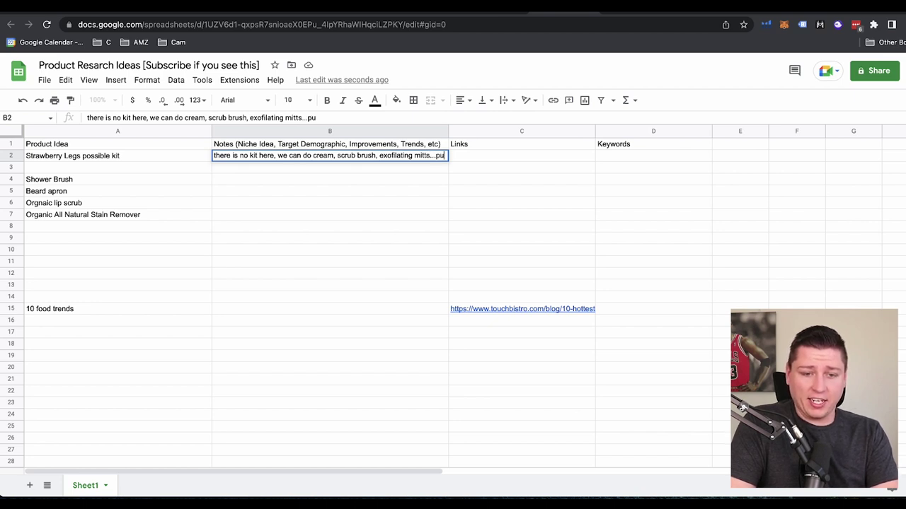
key(BackSpace)
key(BackSpace)
text(trend is increa)
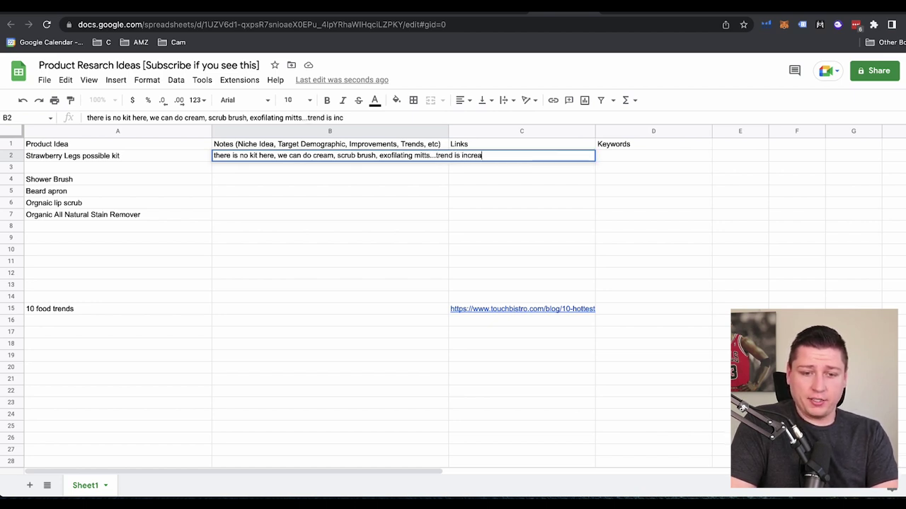
text(seing year over yera)
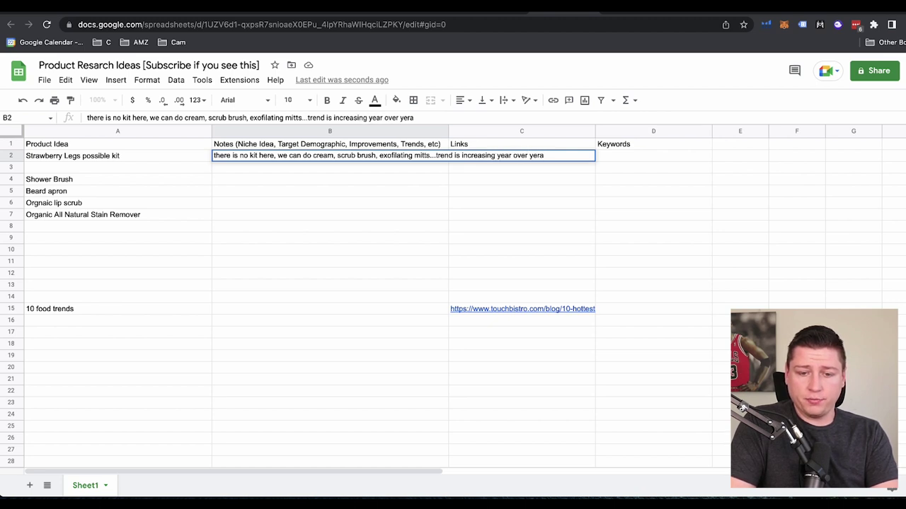
key(BackSpace)
key(BackSpace)
text(ar, summer heavy)
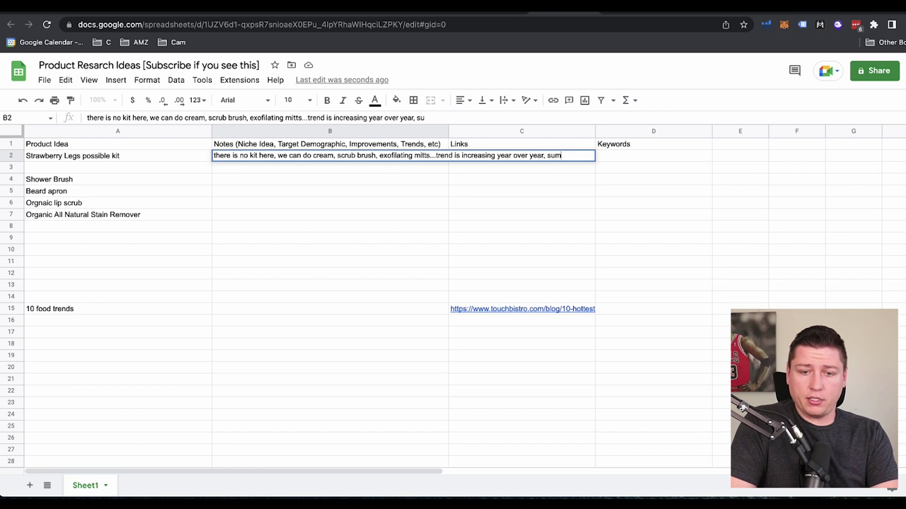
click(271, 225)
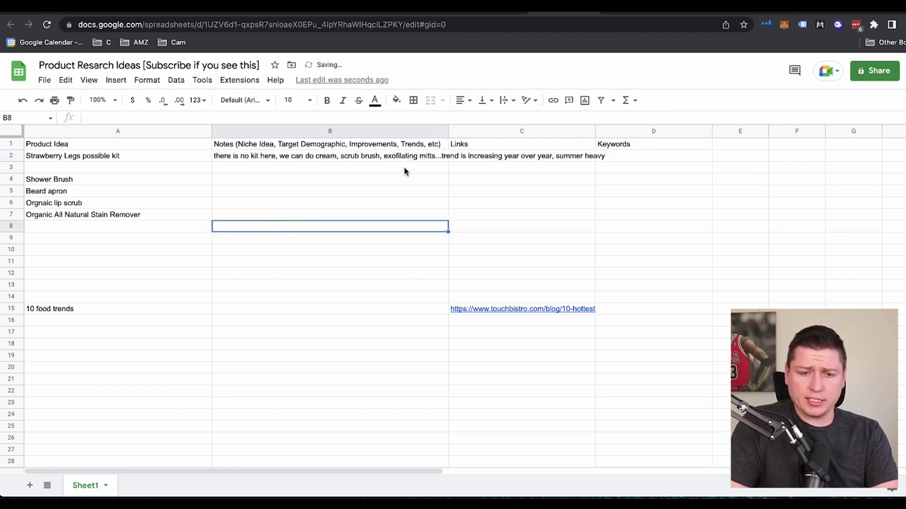
- Set the text wrapping of the note in cell B2 to clip at the cell edge
click(410, 159)
click(526, 100)
click(536, 119)
click(418, 205)
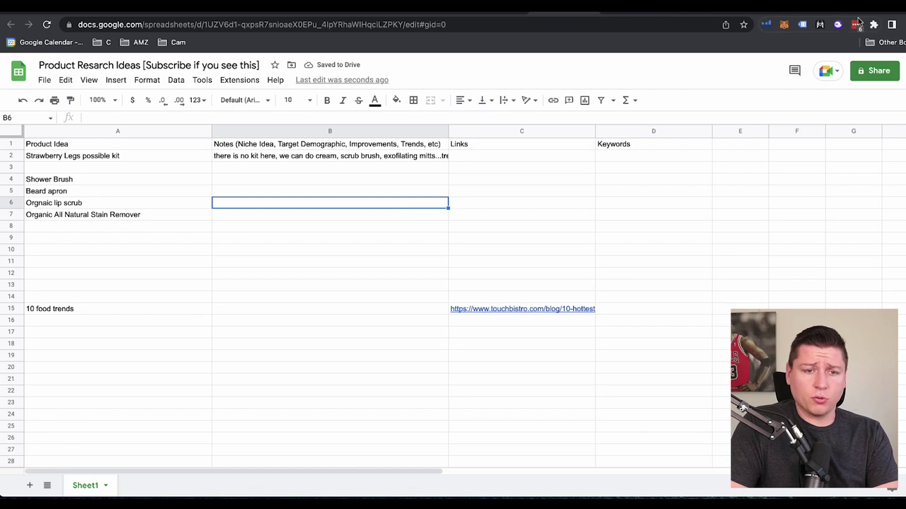
- Copy the web address of the Google Trends "strawberry legs" page and paste it into cell D2 of the spreadsheet
click(842, 13)
click(228, 21)
key(ctrl+c)
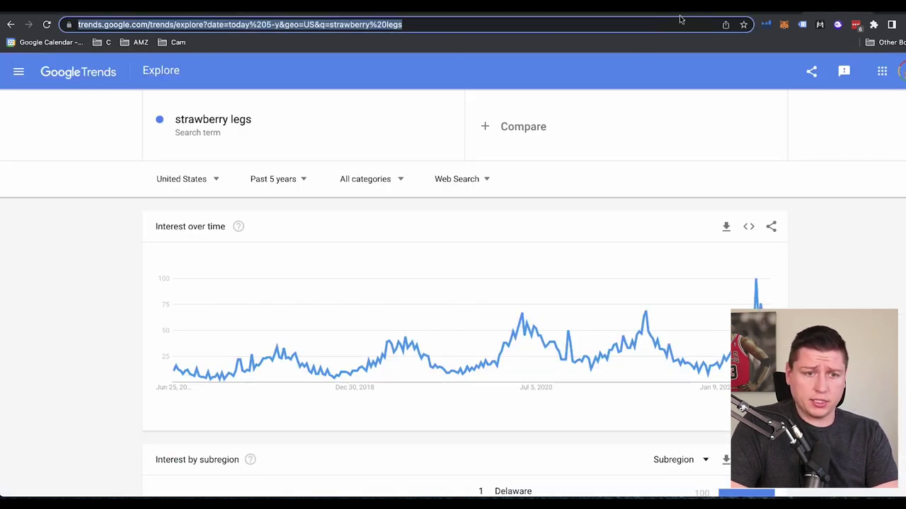
click(704, 12)
click(557, 15)
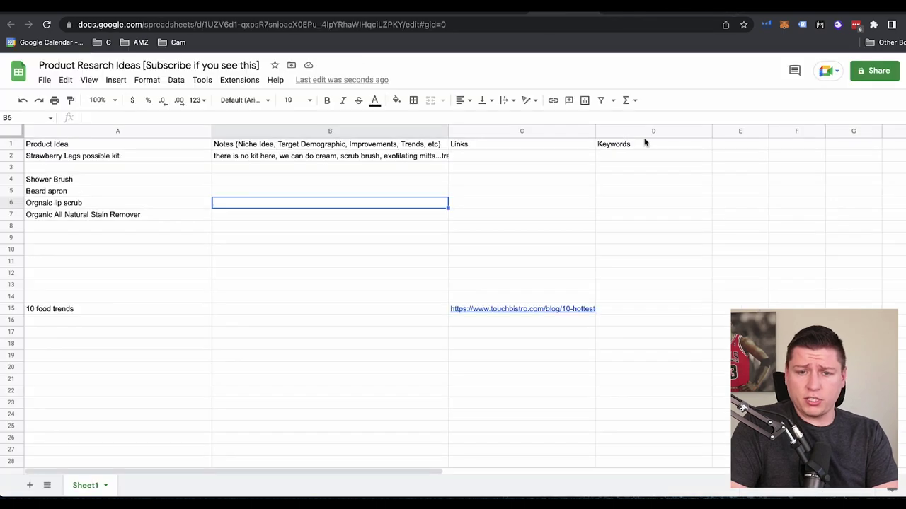
click(627, 156)
key(ctrl+v)
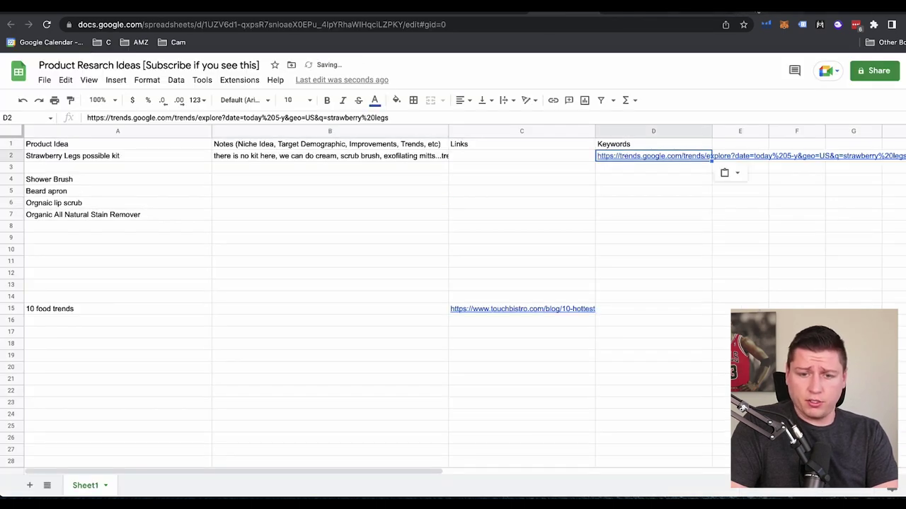
- Find the WebMD article "What Are Strawberry Legs?" among the open browser pages and copy its web address
click(764, 12)
click(704, 12)
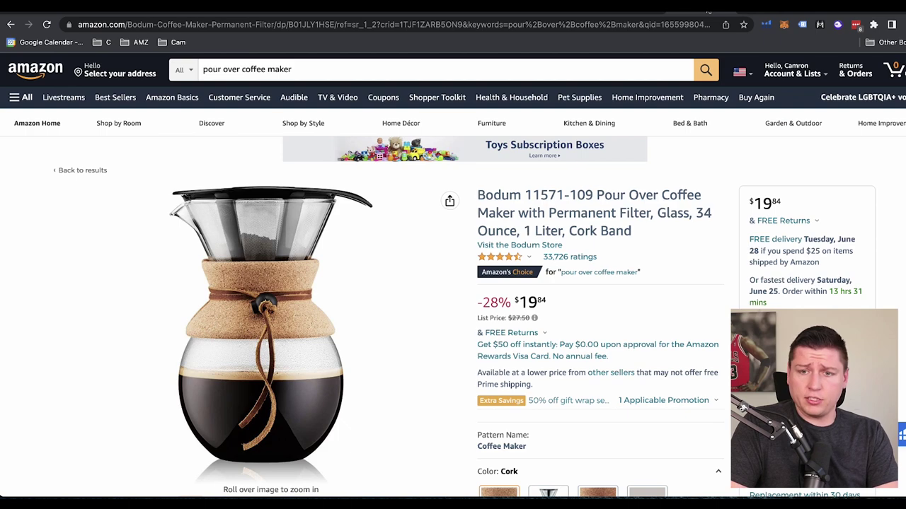
click(632, 12)
click(764, 12)
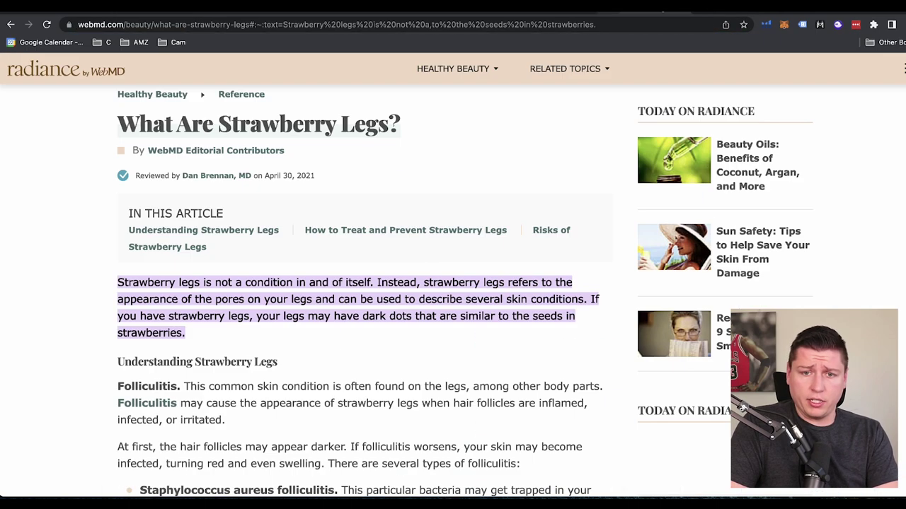
click(570, 12)
click(506, 12)
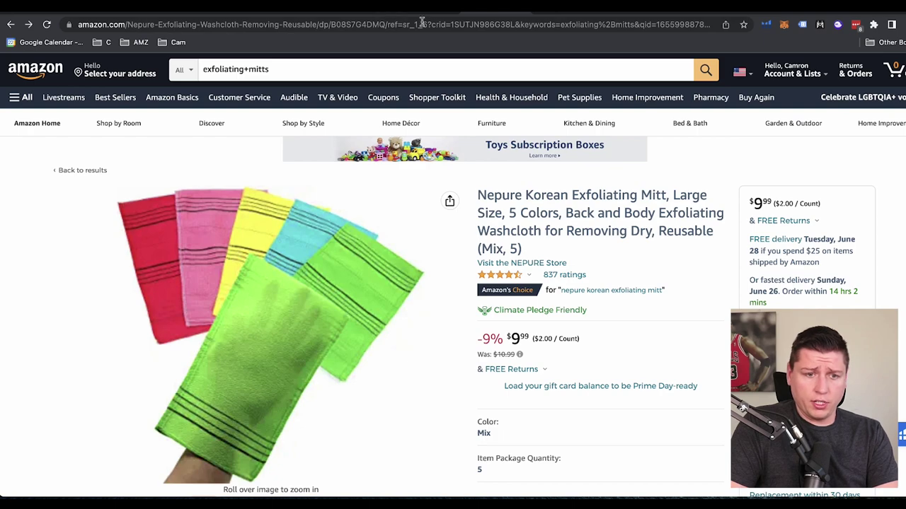
click(463, 12)
click(506, 12)
click(570, 12)
click(388, 12)
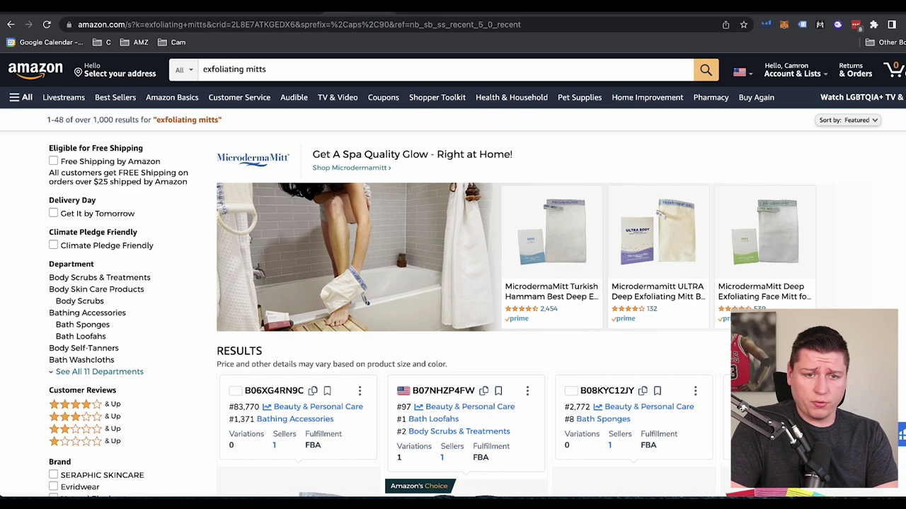
click(437, 12)
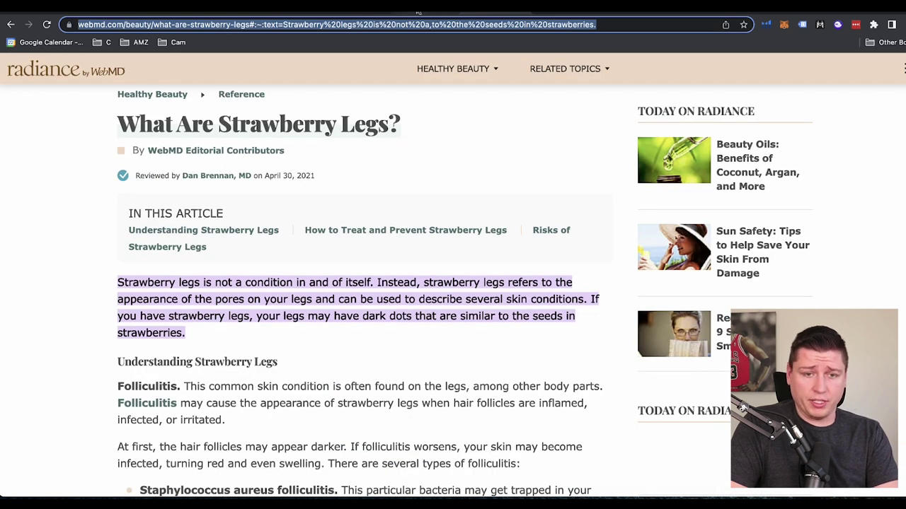
- Return to the spreadsheet and paste the WebMD article link into cell E2
click(419, 12)
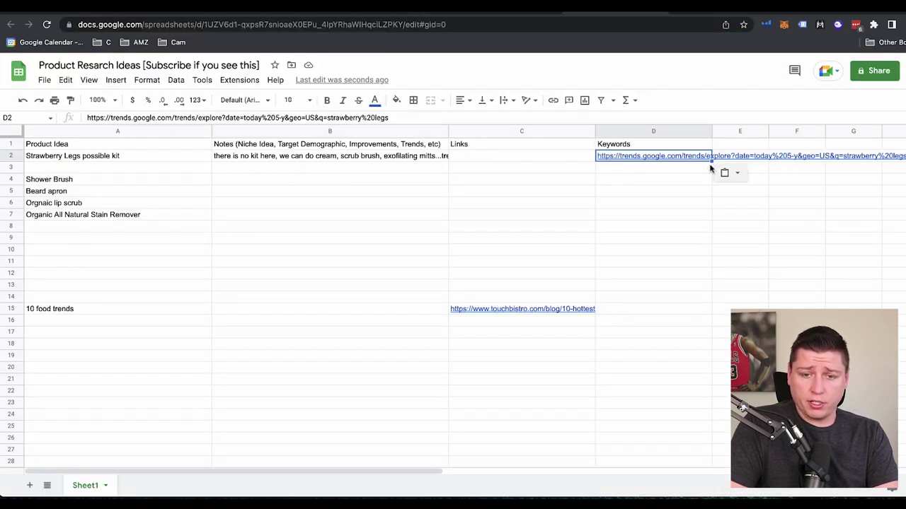
click(743, 151)
key(ctrl+v)
click(725, 221)
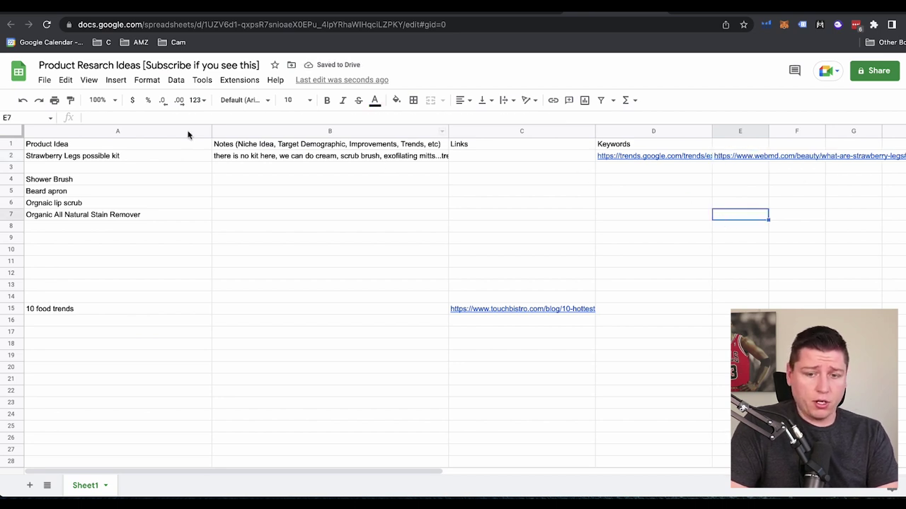
- Capitalize the product idea in cell A2 as "Strawberry Legs Possible Kit"
click(113, 157)
key(Return)
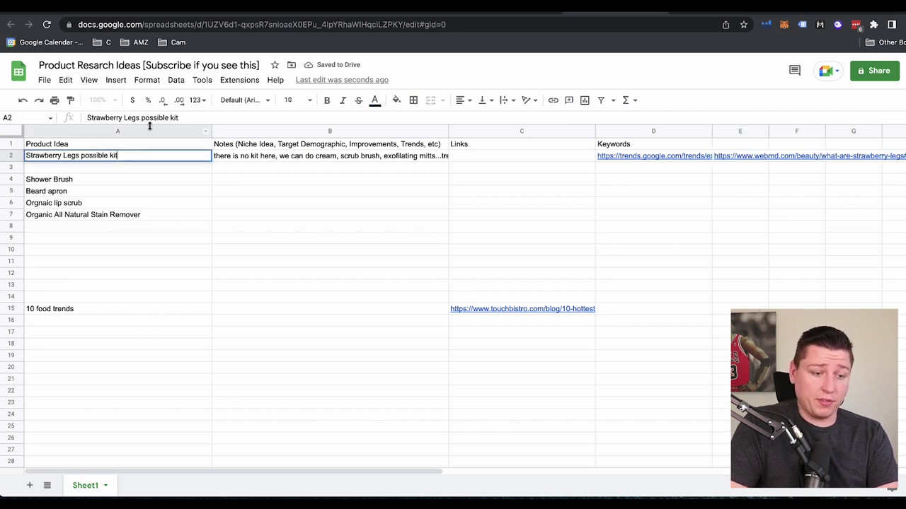
click(143, 117)
key(BackSpace)
text(P)
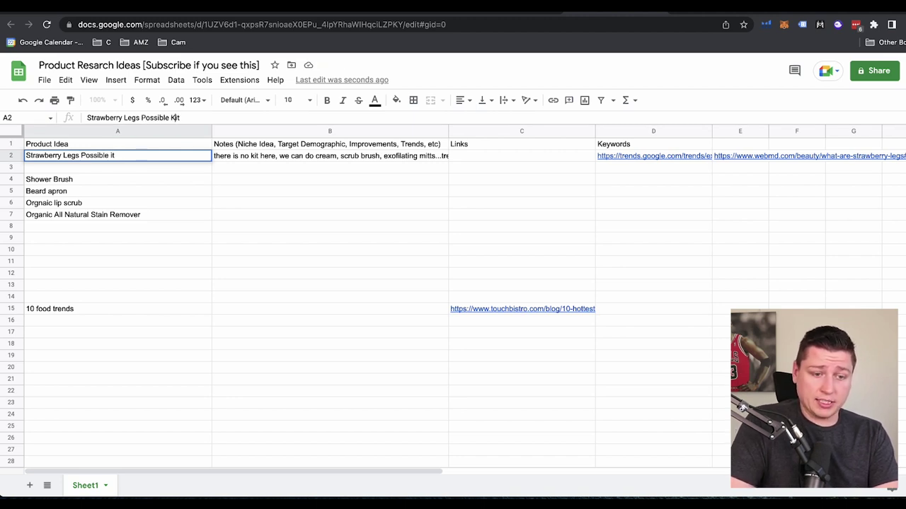
click(160, 173)
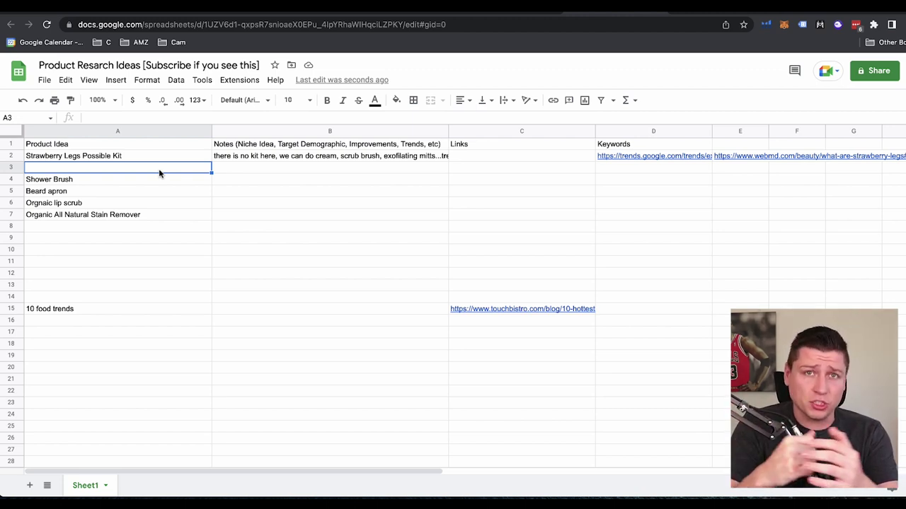
click(104, 182)
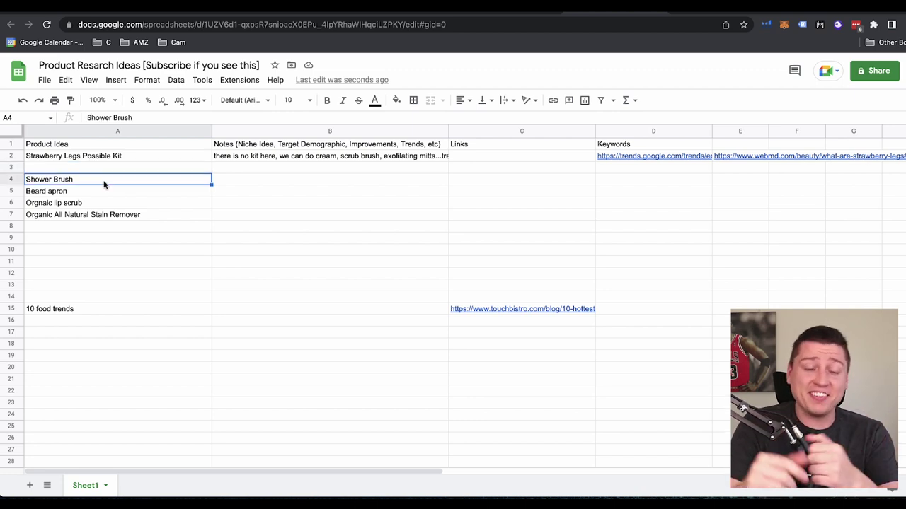
click(68, 193)
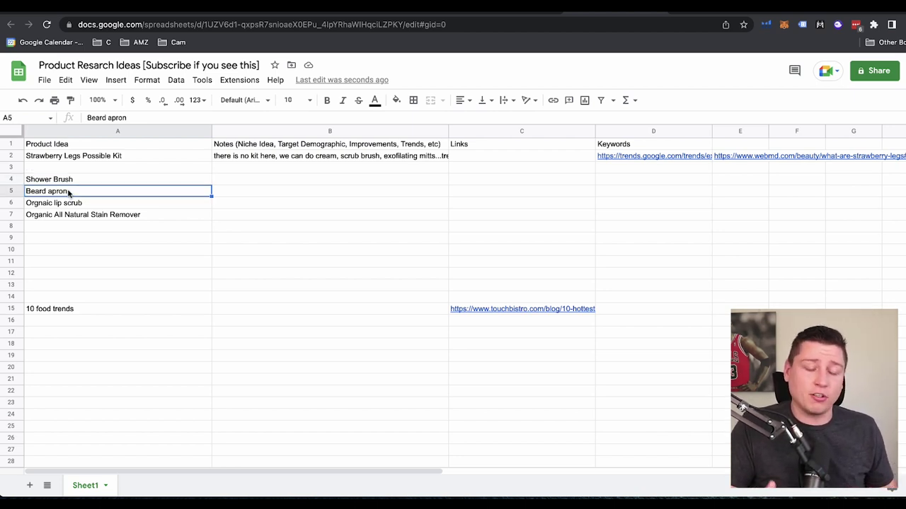
- Remove the "Shower Brush" product idea from cell A4 of the spreadsheet
click(67, 182)
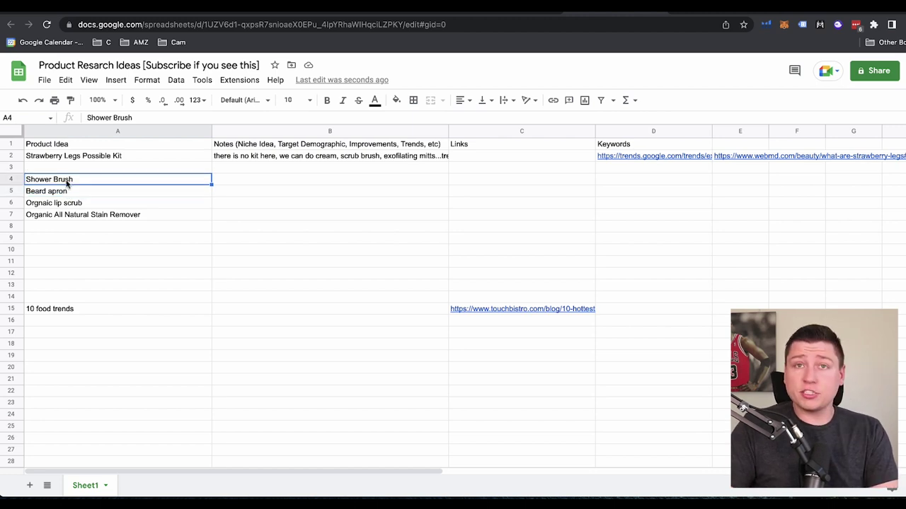
key(Delete)
click(103, 156)
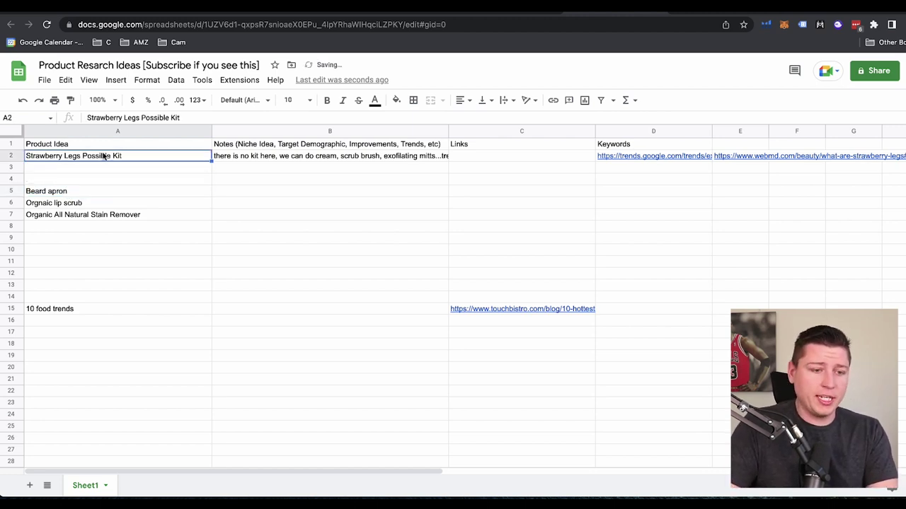
- Take the "Beard apron" idea from cell A5 to Helium 10 Magnet and get keyword suggestions for it instead of "shower brush"
click(69, 192)
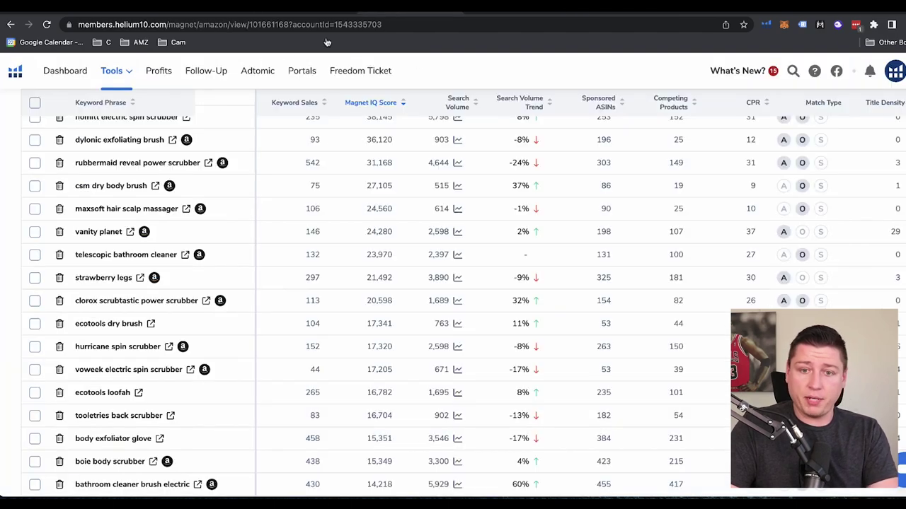
scroll(175, 88, up, 15)
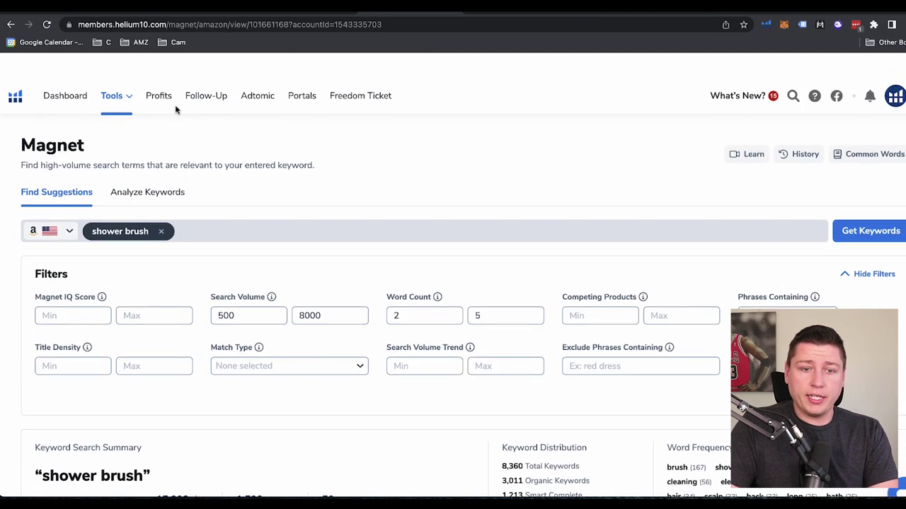
scroll(175, 87, down, 1)
click(161, 206)
text(Beard apron)
key(Return)
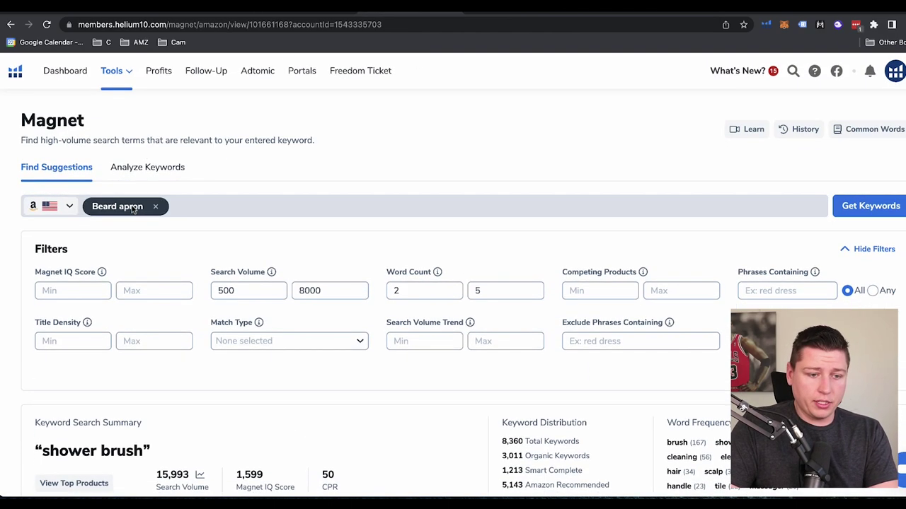
click(871, 208)
- Set the search volume filter for the beard apron keywords to a minimum of 500 and a maximum of 8000
scroll(269, 317, down, 3)
scroll(269, 318, up, 2)
scroll(269, 317, up, 2)
click(239, 247)
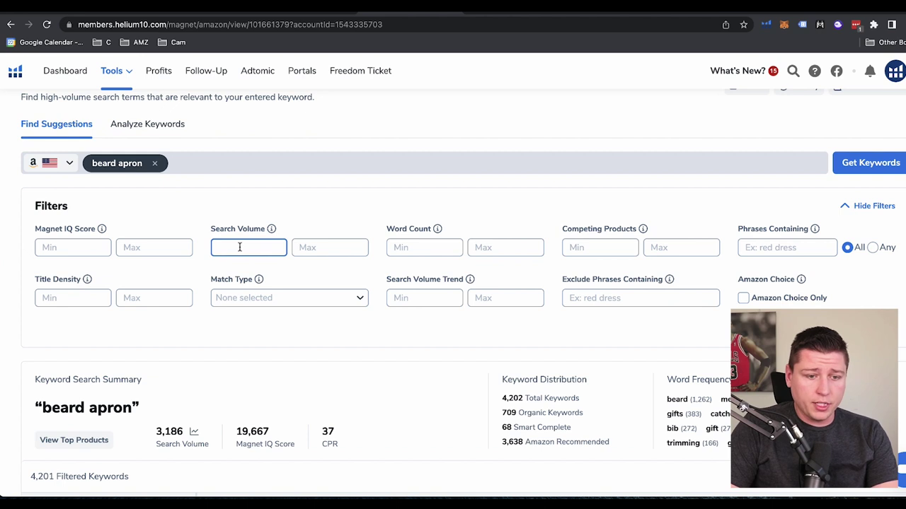
text(500)
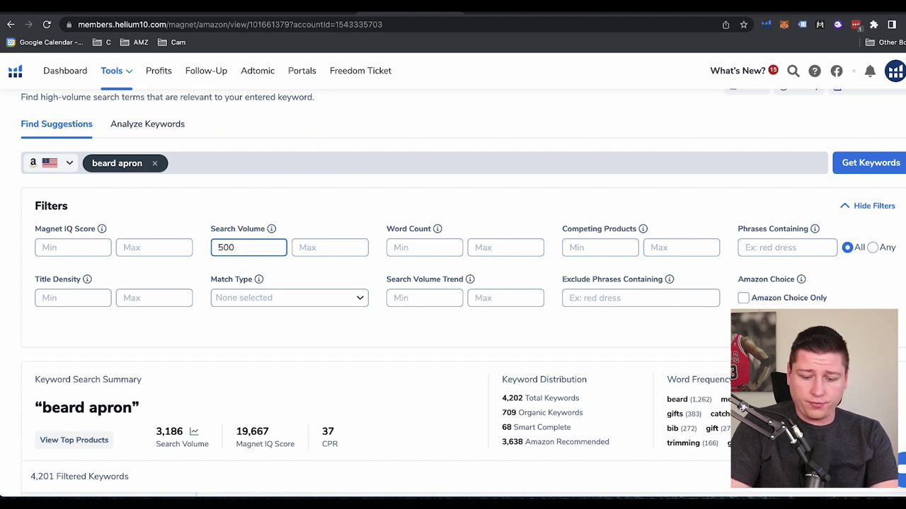
click(330, 243)
text(5)
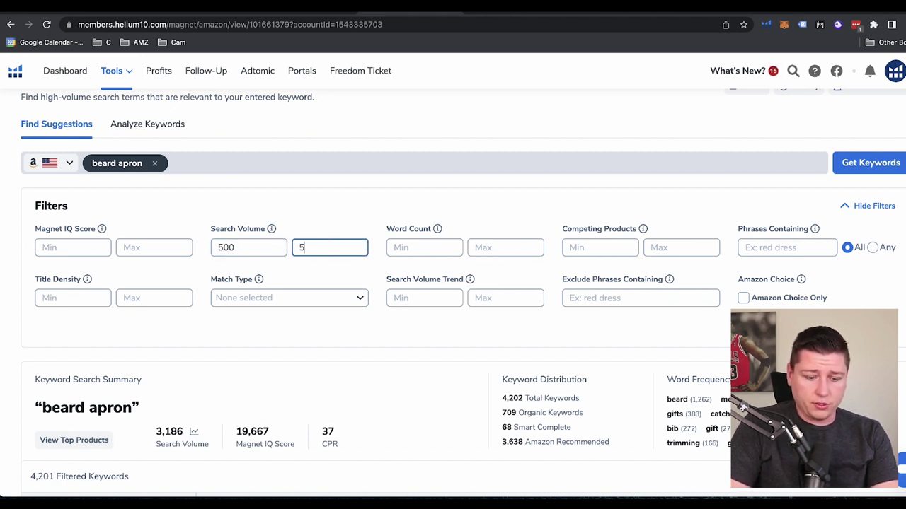
text(08000)
- Set the word count filter to 2 to 5 words and apply the filters to the beard apron keywords
click(445, 251)
text(2)
click(521, 242)
text(5)
scroll(577, 243, down, 3)
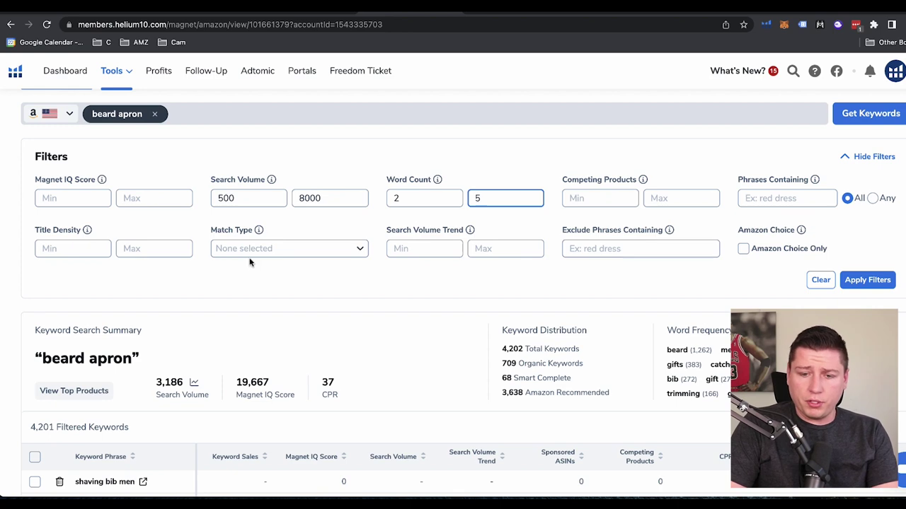
click(866, 211)
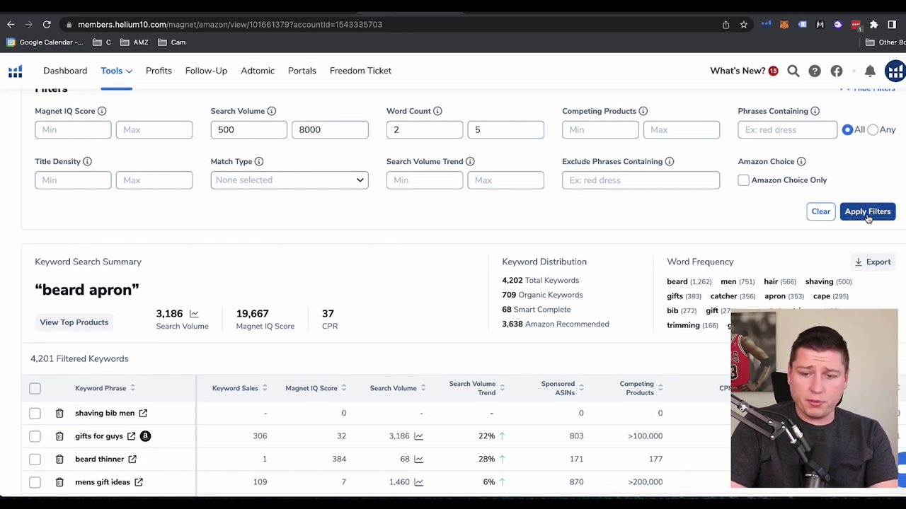
- Sort the filtered beard apron keywords by Magnet IQ Score, highest first
scroll(293, 323, down, 3)
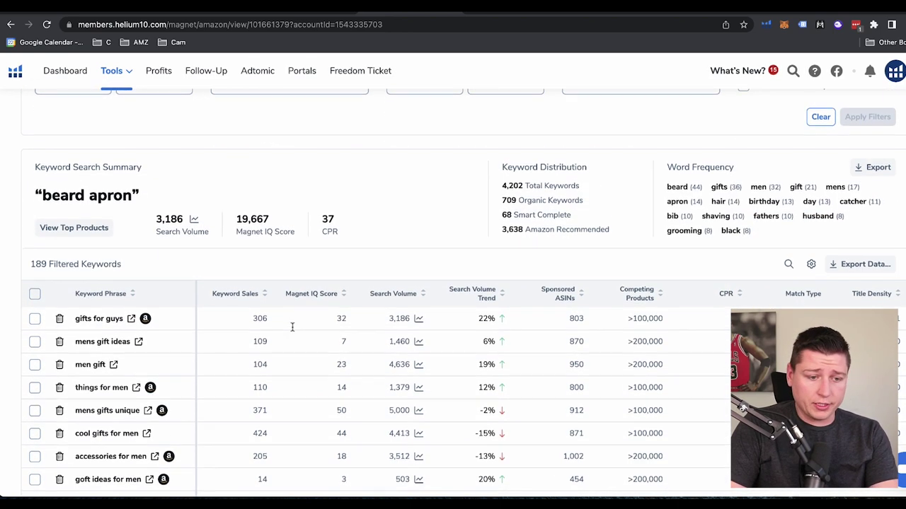
scroll(121, 340, down, 1)
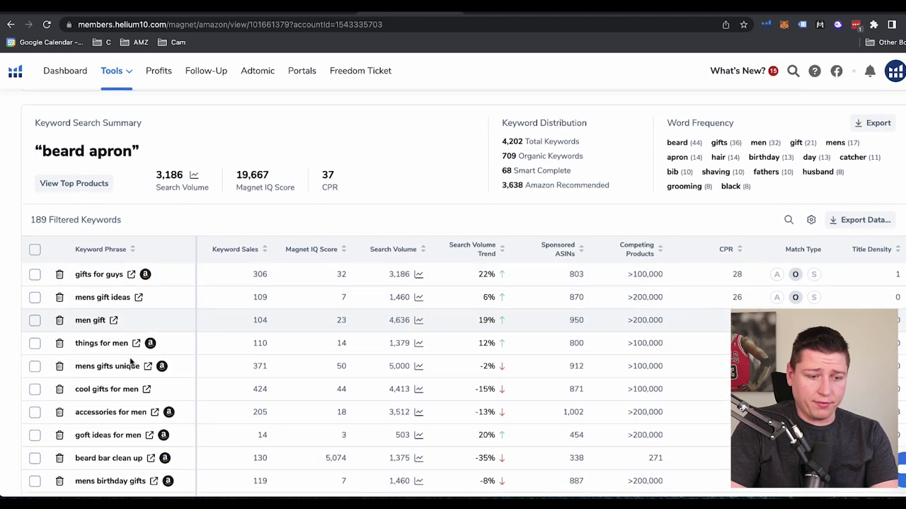
scroll(226, 317, up, 2)
click(346, 319)
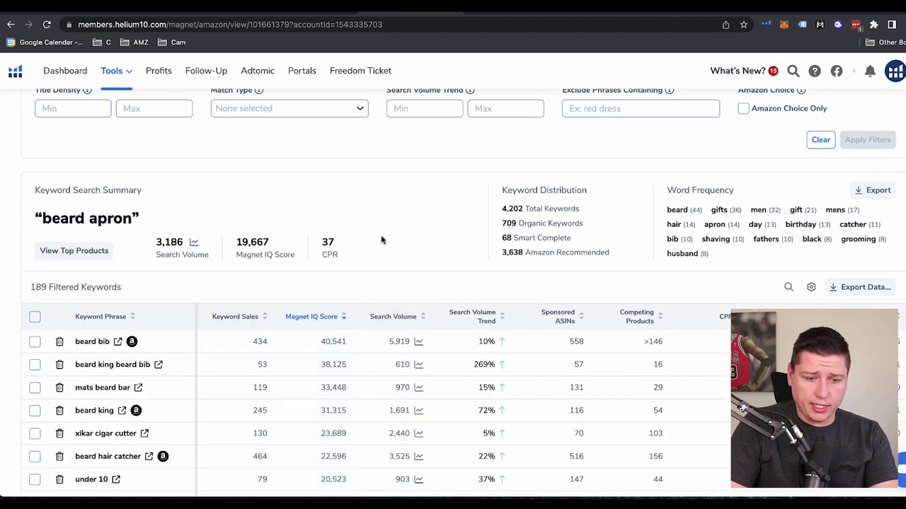
- Open the Amazon results for the keyword "beard bib" and review the competing listings, prices and review counts
scroll(380, 239, down, 2)
click(117, 280)
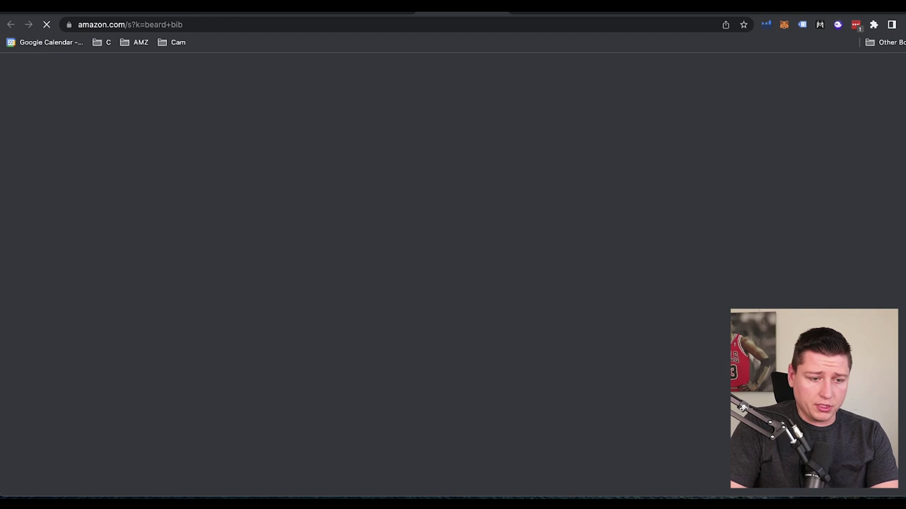
scroll(455, 331, down, 3)
scroll(455, 331, down, 5)
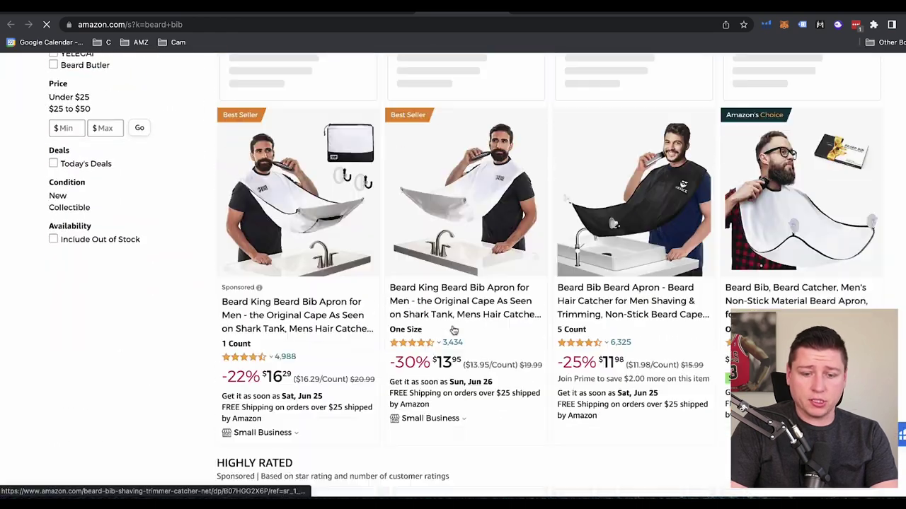
scroll(453, 330, down, 2)
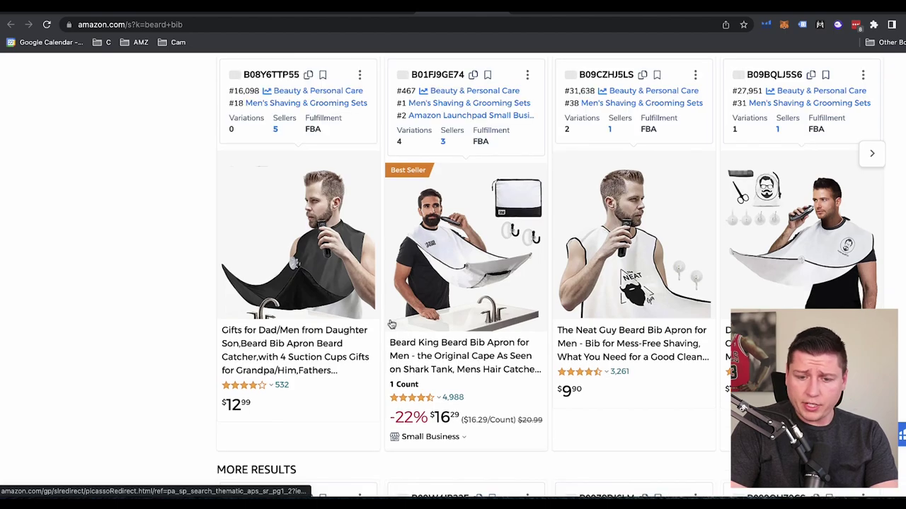
scroll(297, 368, down, 4)
scroll(386, 406, down, 1)
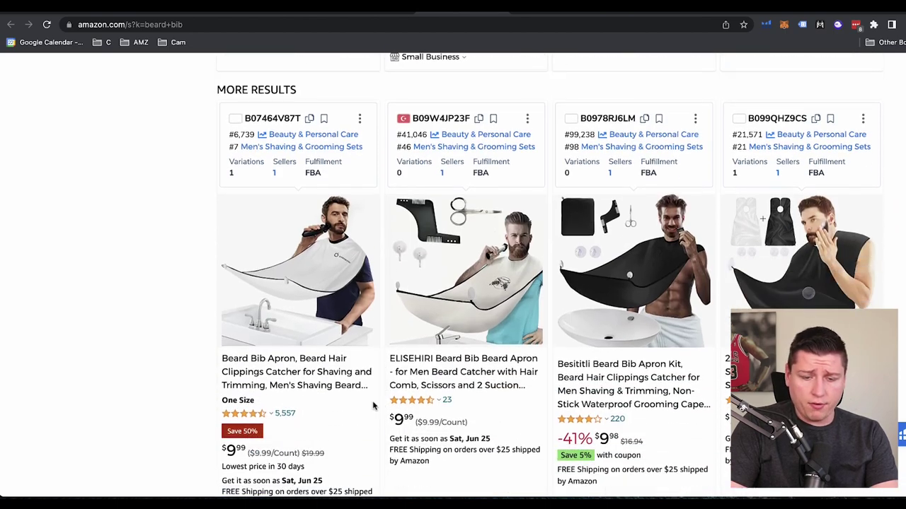
scroll(633, 427, down, 5)
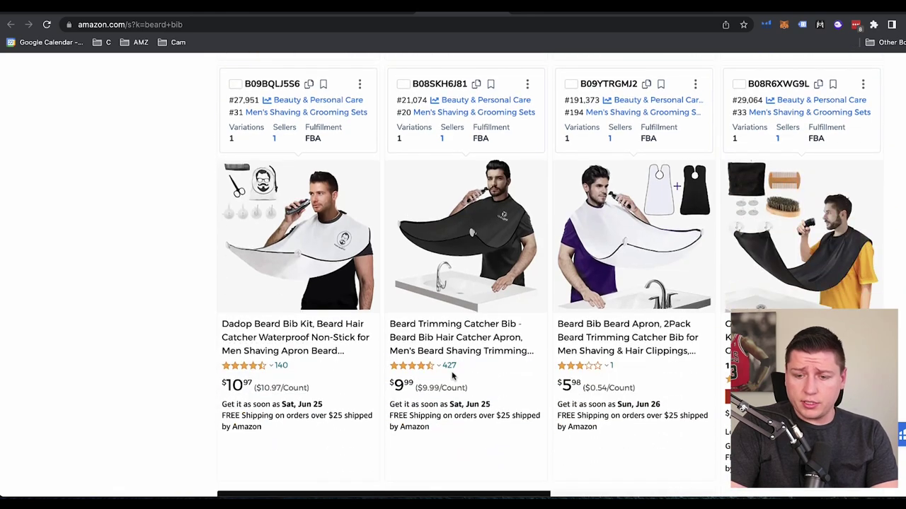
scroll(299, 372, up, 15)
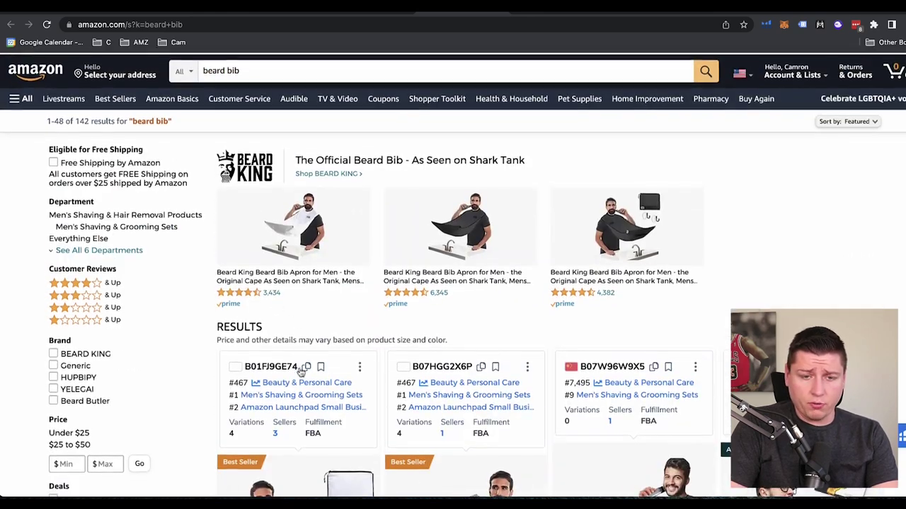
- Run the Helium 10 Xray analysis on the beard bib results, examine the product sales and revenue, and close it
click(765, 24)
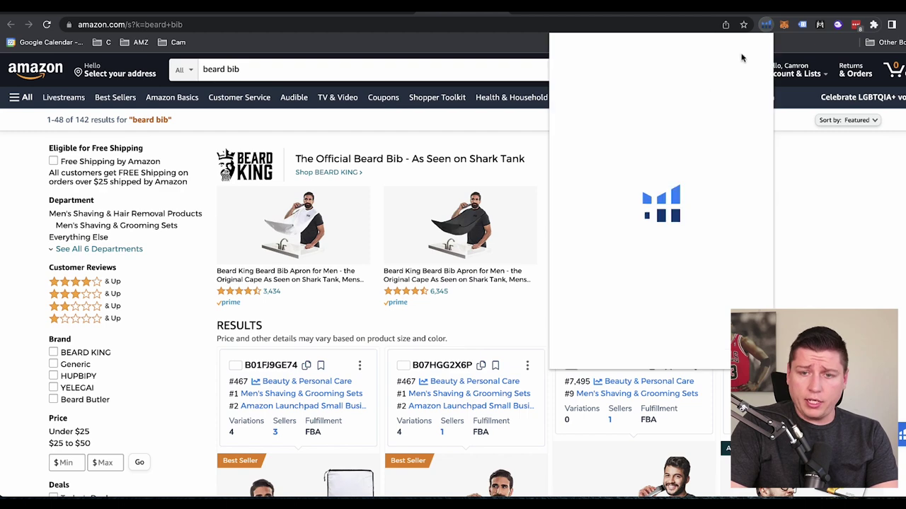
click(626, 115)
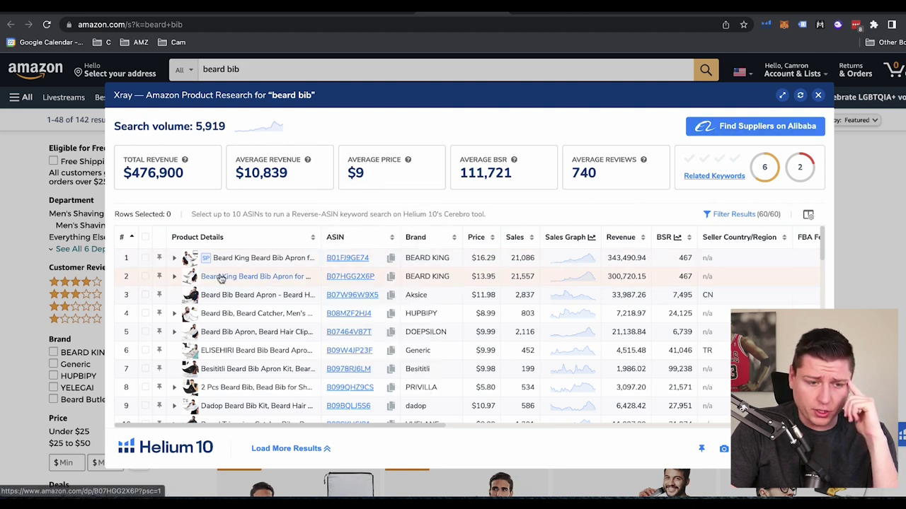
mouse_move(221, 279)
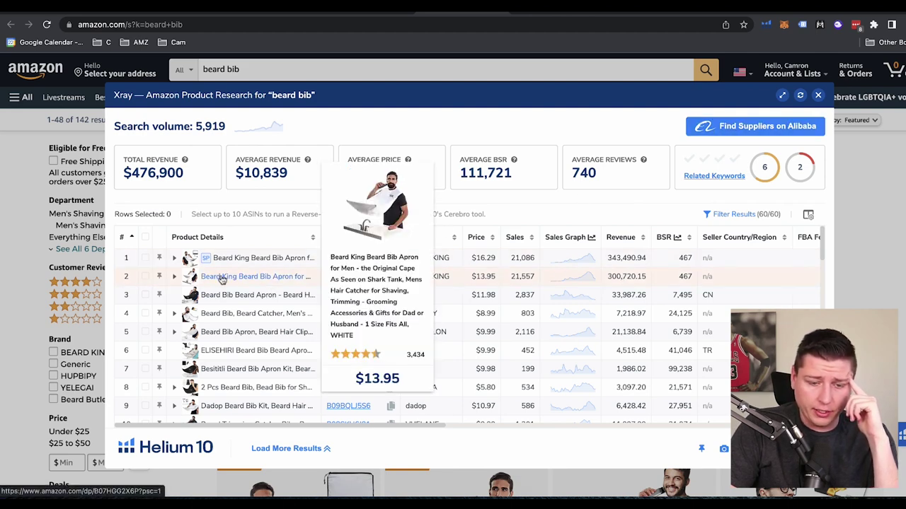
click(818, 95)
- Compare the beard bib listings on Amazon for designs, included accessories, brands, prices and review counts
scroll(772, 147, down, 1)
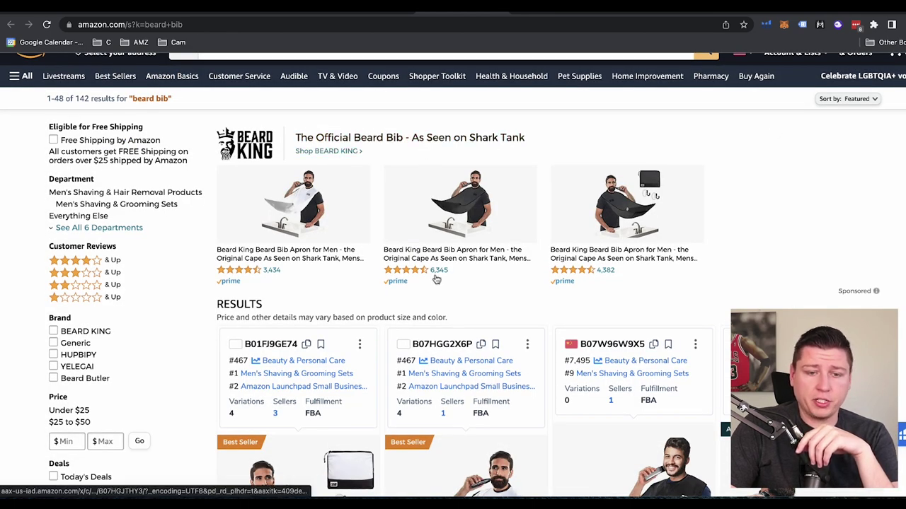
scroll(436, 277, down, 10)
scroll(436, 279, down, 5)
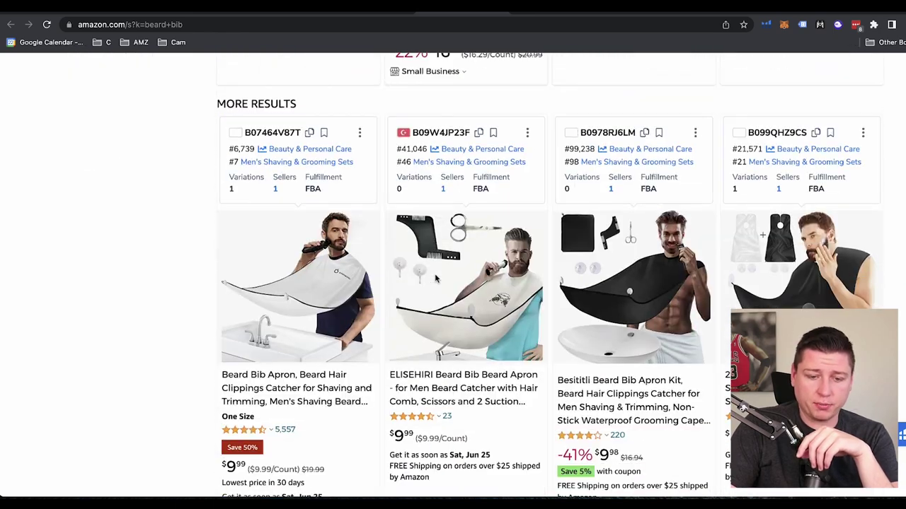
scroll(436, 279, down, 3)
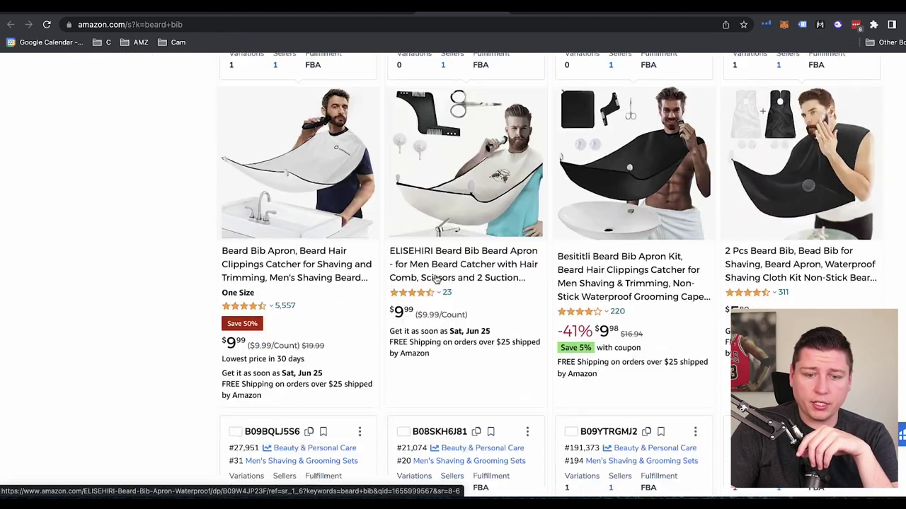
scroll(435, 277, up, 3)
scroll(578, 342, up, 15)
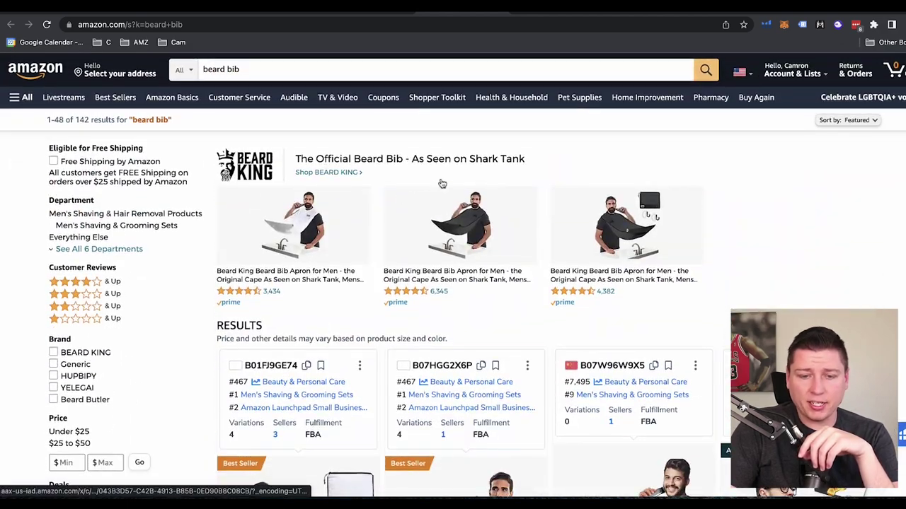
scroll(449, 309, down, 2)
scroll(450, 311, down, 3)
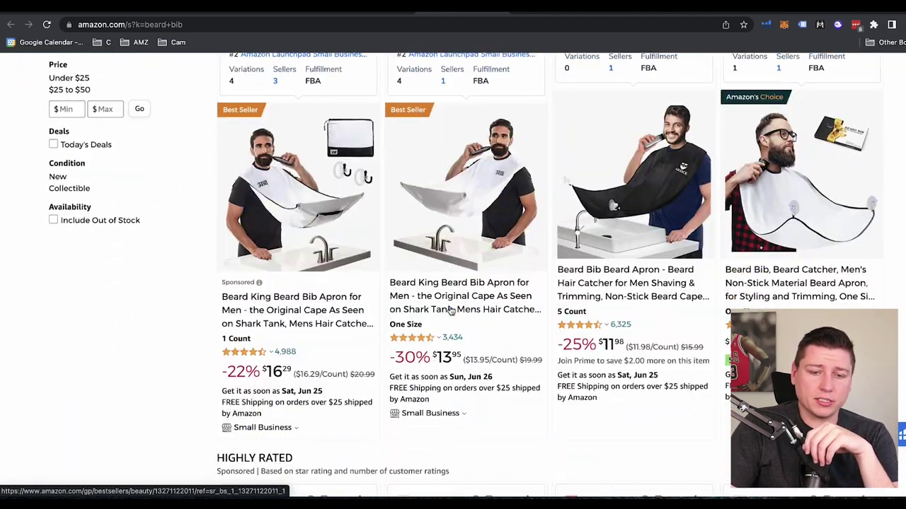
scroll(450, 310, down, 2)
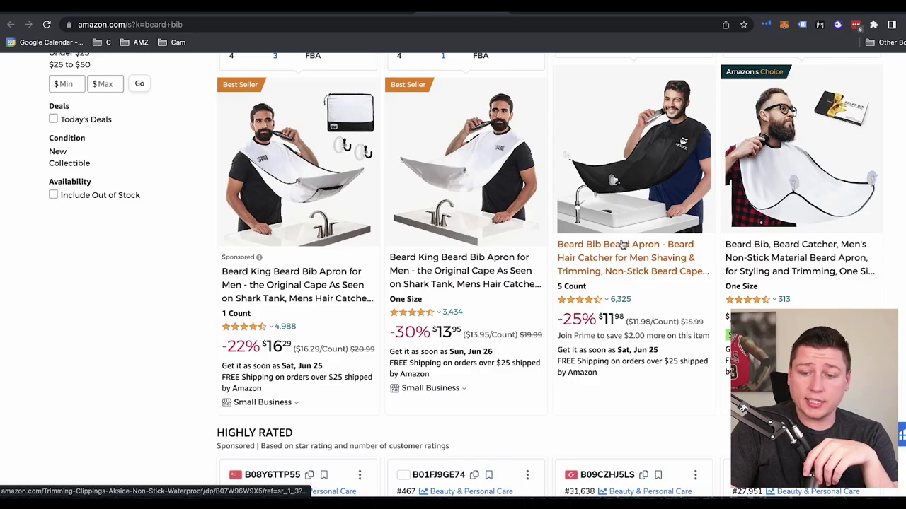
scroll(465, 306, up, 1)
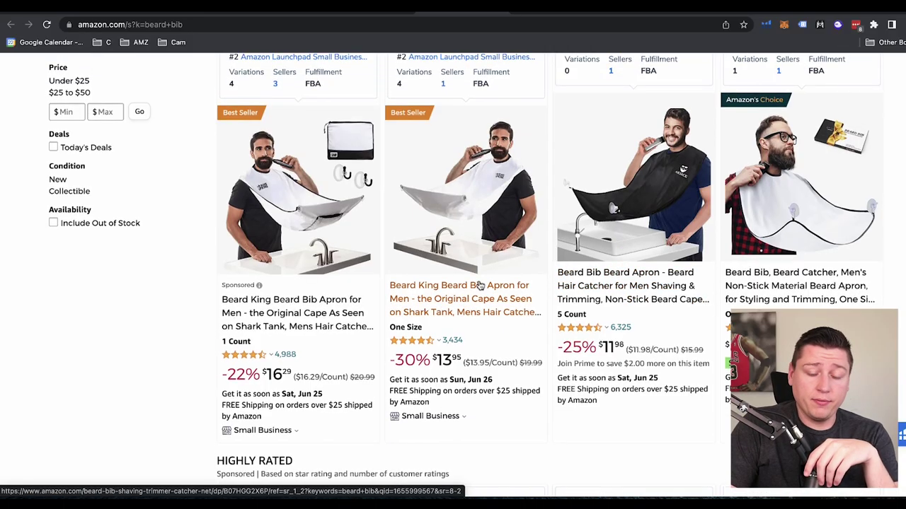
scroll(478, 285, up, 5)
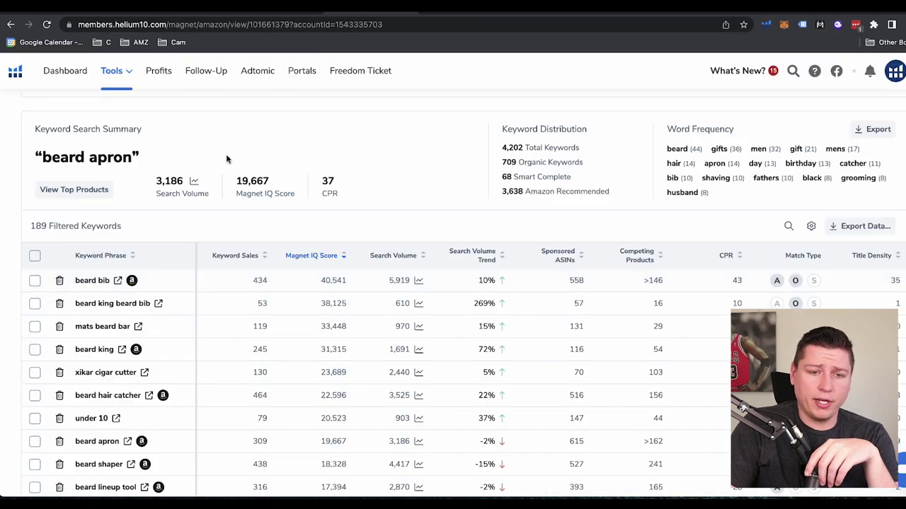
- Return to Helium 10 Magnet and get keyword suggestions for "beard" in place of "beard apron"
scroll(224, 158, up, 4)
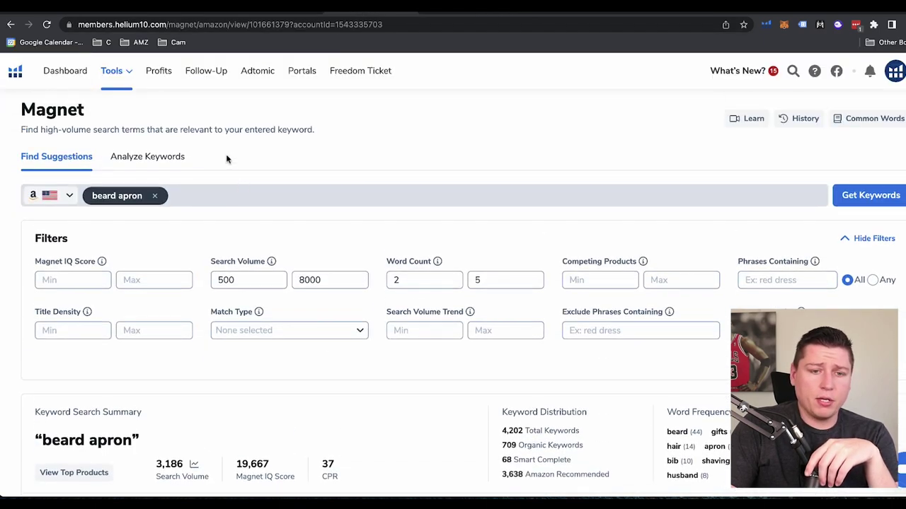
click(176, 198)
key(BackSpace)
text(beard)
click(870, 197)
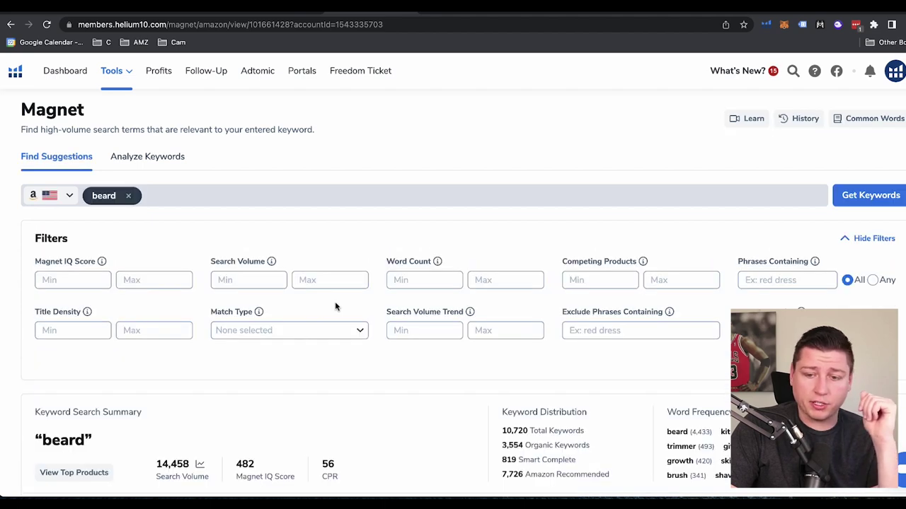
- Filter the beard keywords to search volume 500 to 8000 and 2 to 5 words, sorted by highest Magnet IQ Score
scroll(336, 306, down, 1)
click(249, 242)
click(318, 242)
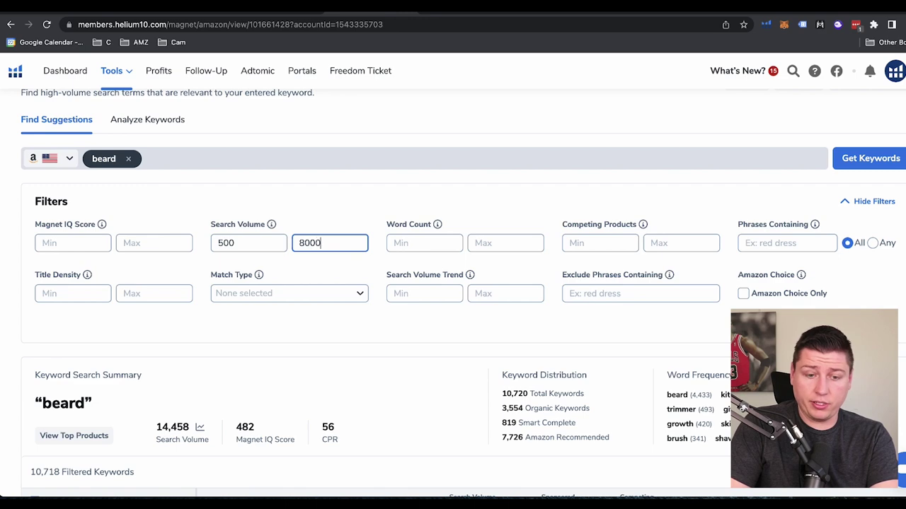
click(430, 246)
text(2)
click(514, 239)
text(5)
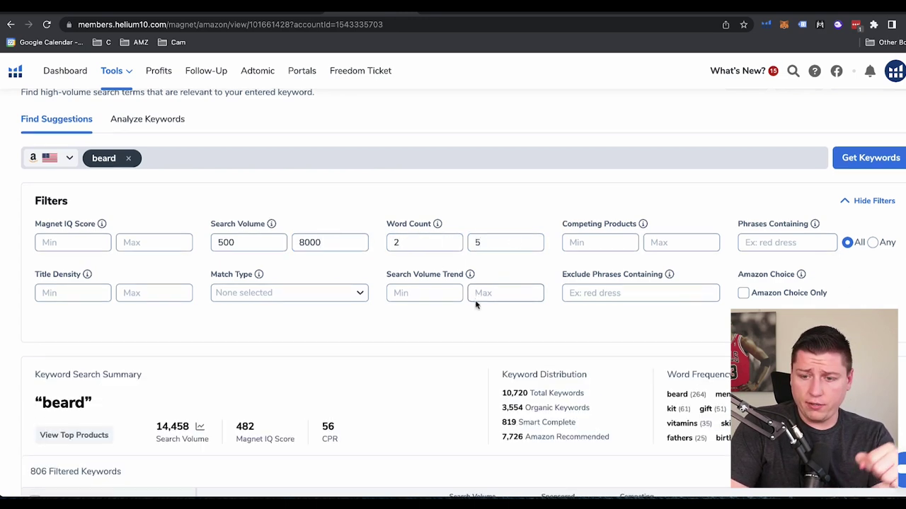
scroll(477, 301, down, 4)
click(304, 192)
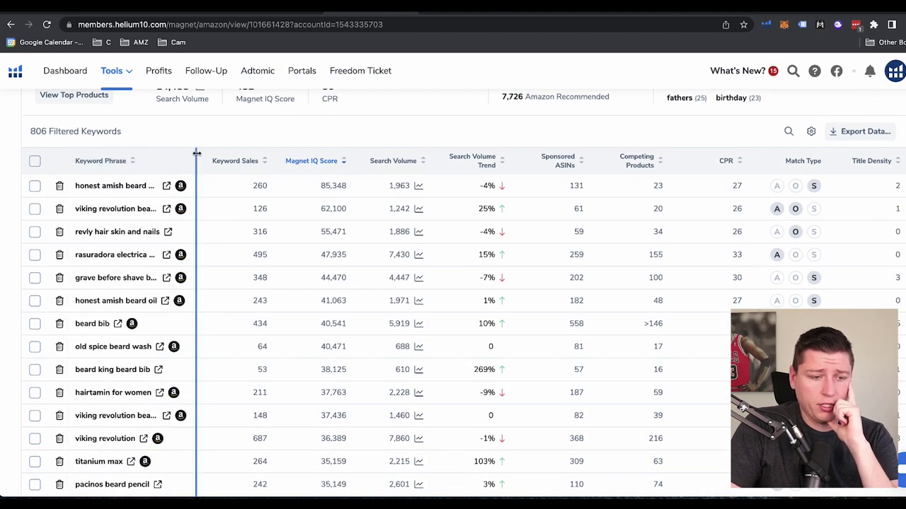
- Widen the Keyword Phrase column, then open the Amazon results for "honest amish beard balm" and review the listings
drag(197, 161, 277, 160)
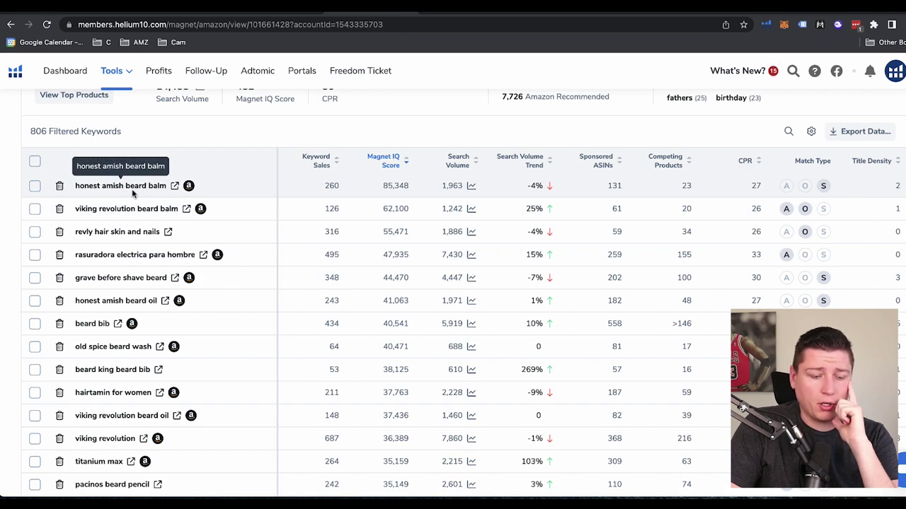
click(175, 185)
scroll(459, 309, down, 10)
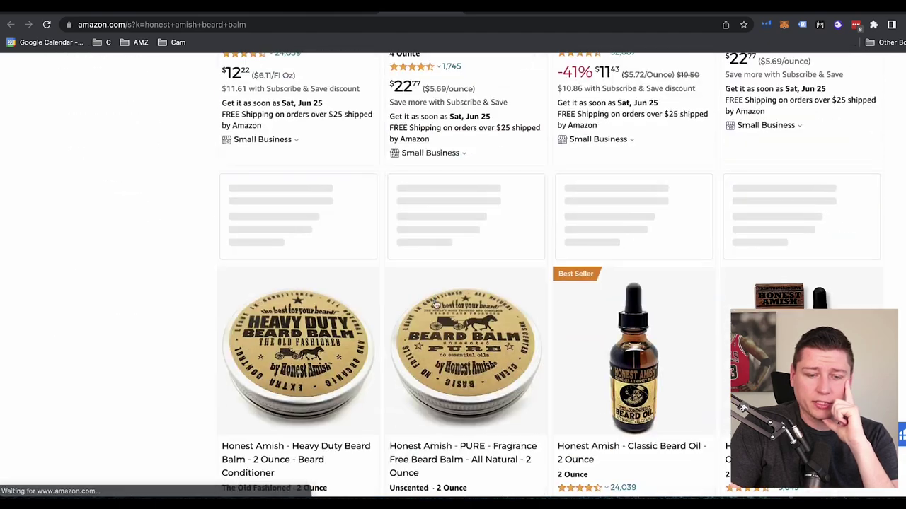
scroll(467, 184, up, 3)
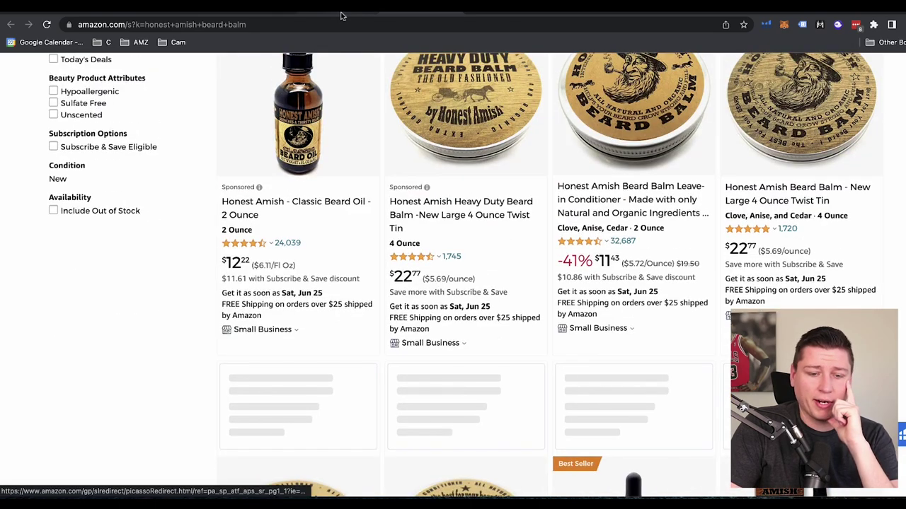
scroll(404, 181, down, 4)
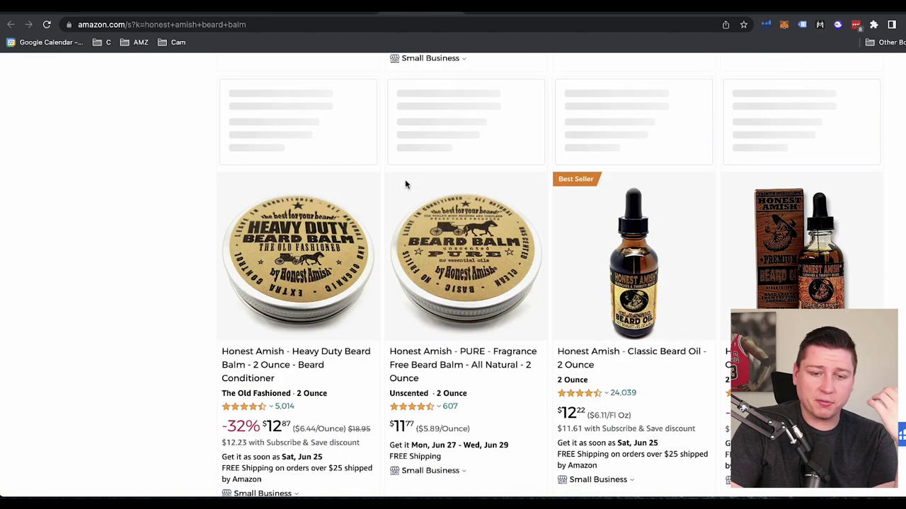
scroll(405, 184, down, 6)
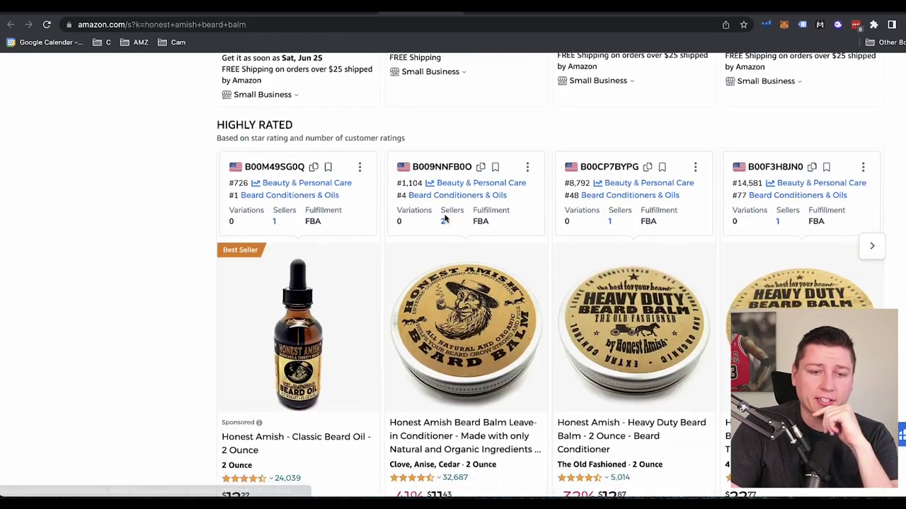
scroll(444, 220, down, 5)
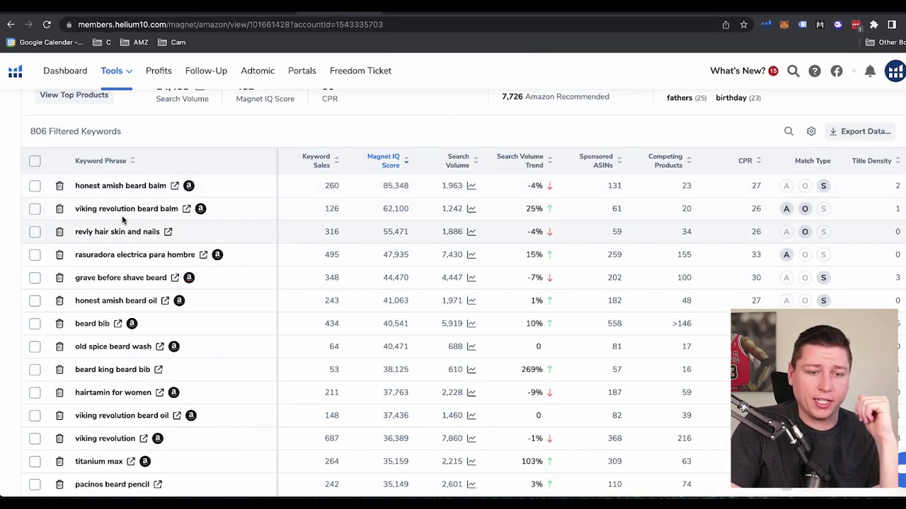
- Review the Amazon results for "viking revolution beard balm" and close them
click(186, 209)
scroll(442, 273, down, 3)
scroll(443, 273, down, 3)
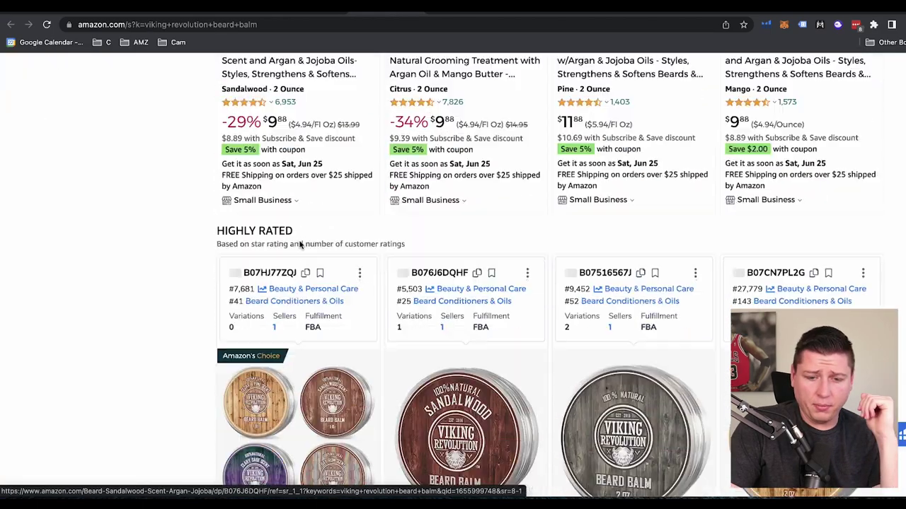
key(ctrl+w)
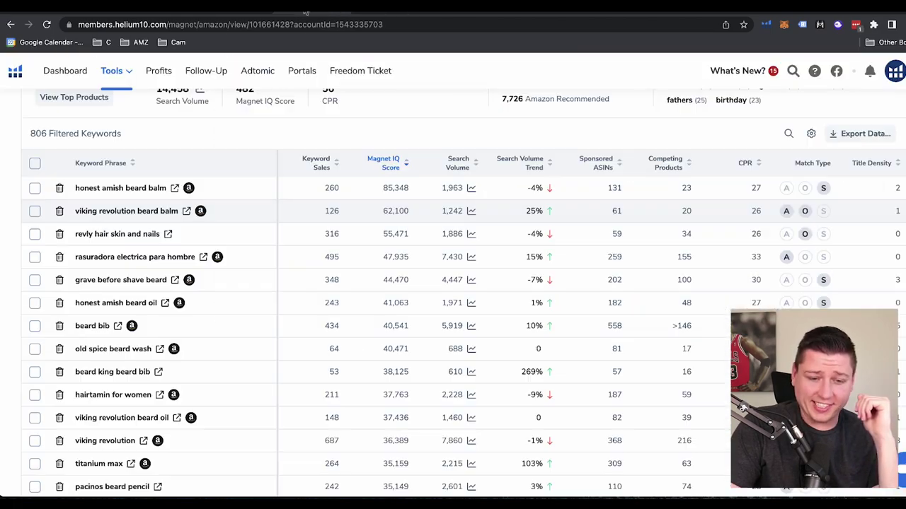
- Scan the filtered beard keywords in Magnet for non-branded product ideas, comparing search volume, trend and competing products
scroll(128, 251, down, 3)
scroll(127, 255, down, 3)
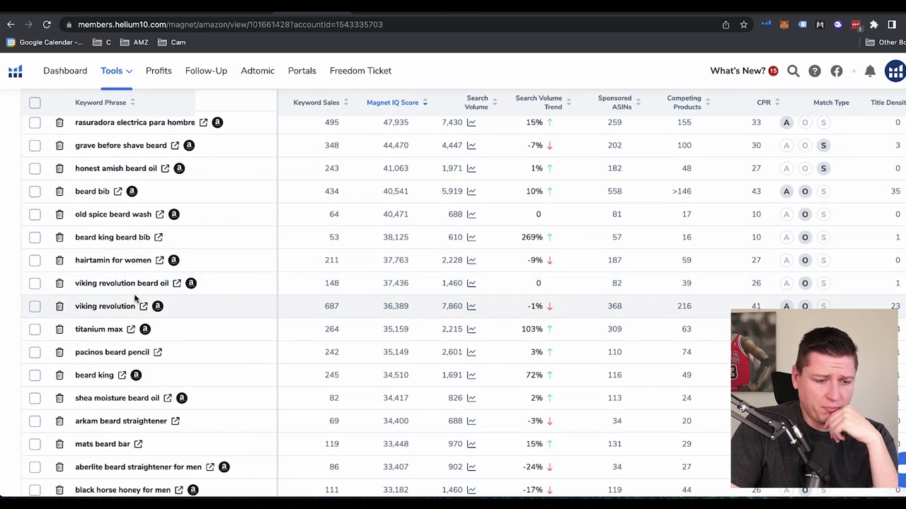
scroll(131, 297, down, 2)
scroll(145, 318, down, 2)
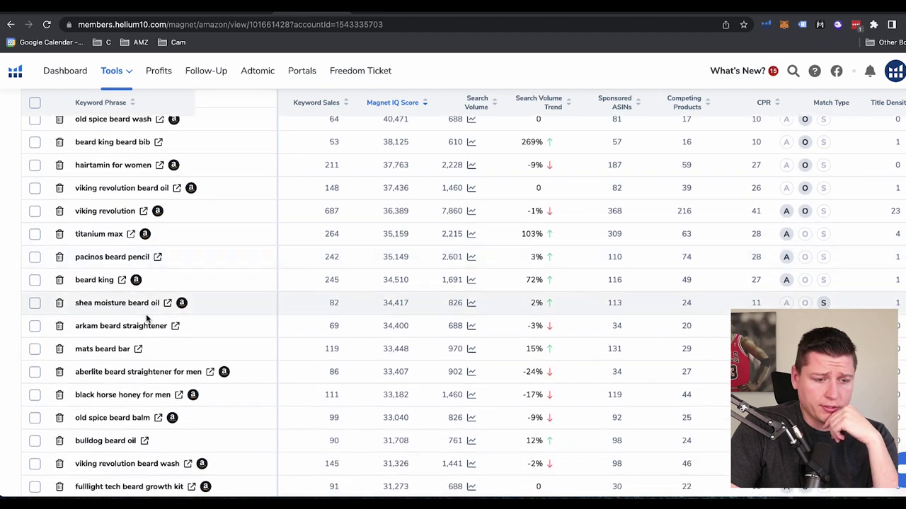
scroll(146, 318, down, 4)
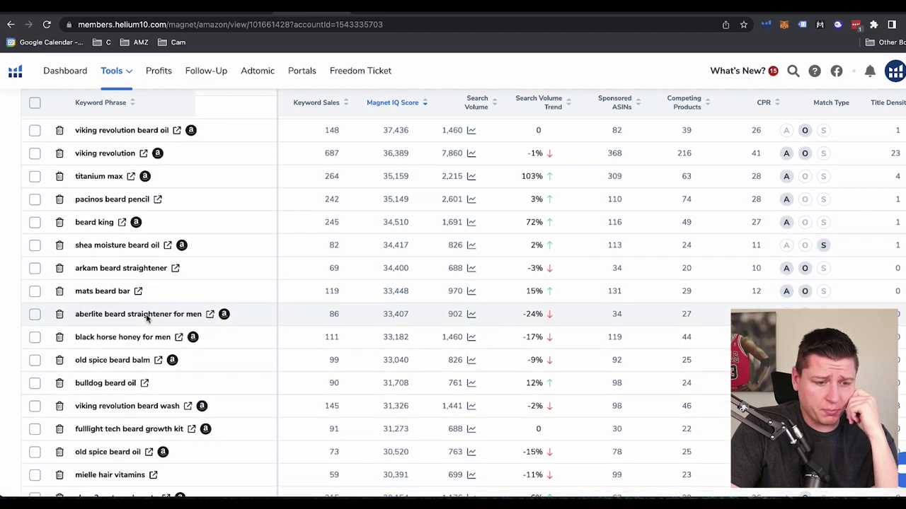
scroll(146, 320, down, 2)
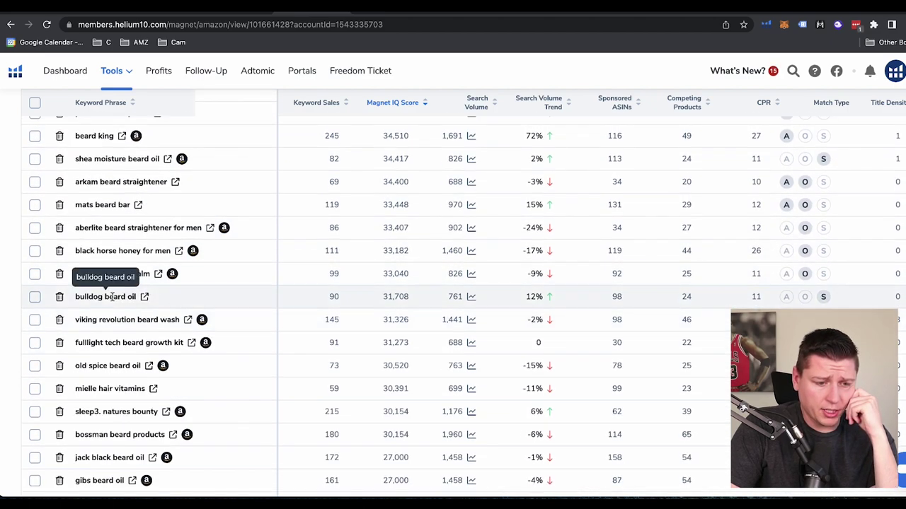
scroll(171, 394, up, 10)
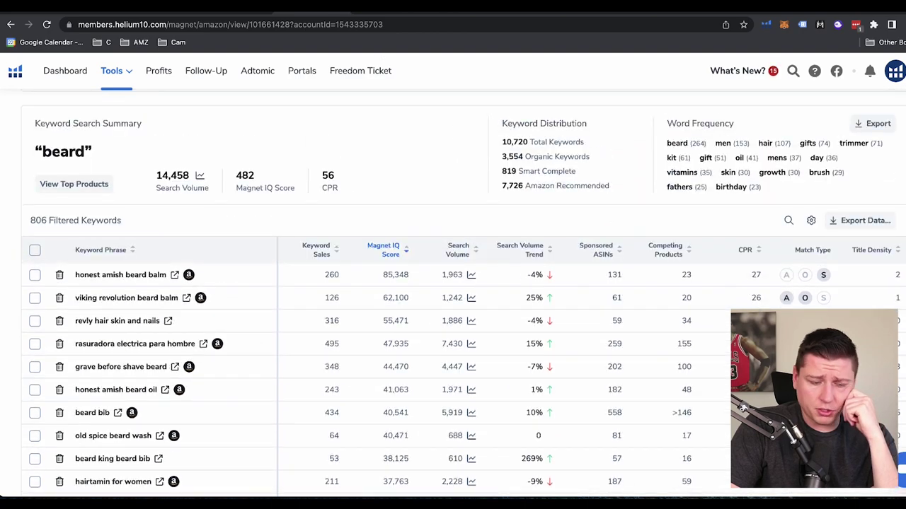
- Switch to the product ideas spreadsheet in Google Sheets and clear the "Beard apron" entry from cell A5
click(384, 14)
click(384, 14)
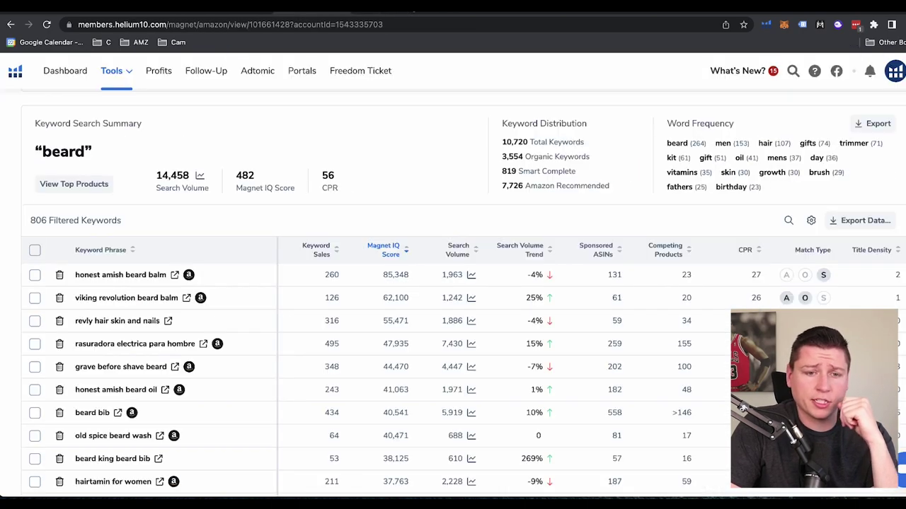
click(384, 13)
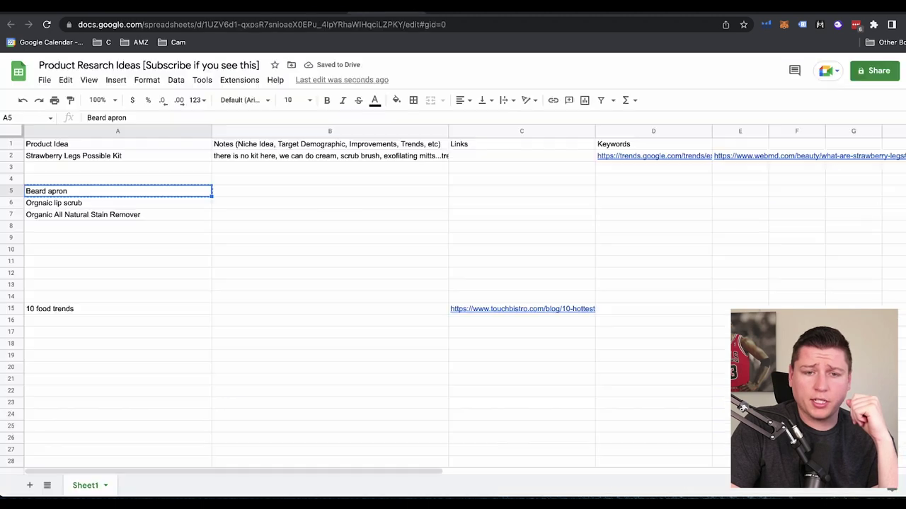
key(Delete)
click(84, 204)
- Return to Helium 10 Magnet and get keyword suggestions for "lip scrub" in place of "beard"
click(384, 13)
scroll(166, 129, up, 4)
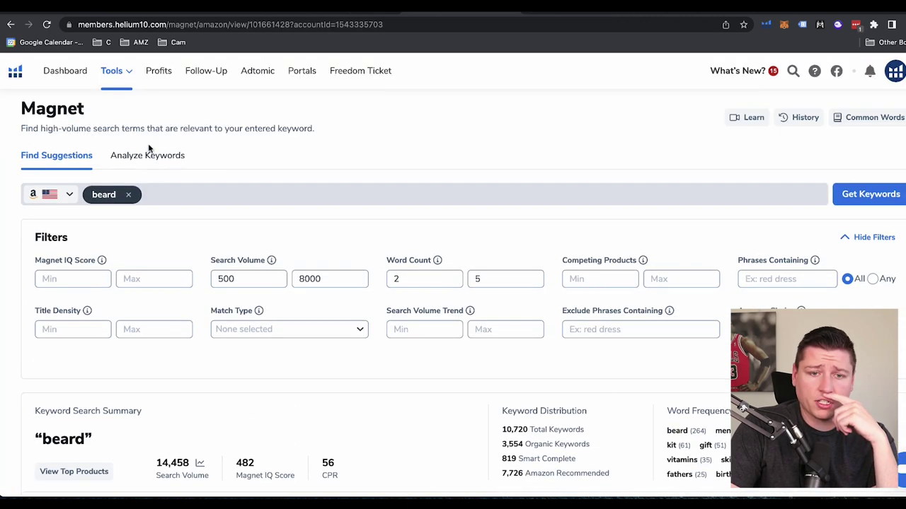
click(130, 196)
text(lip)
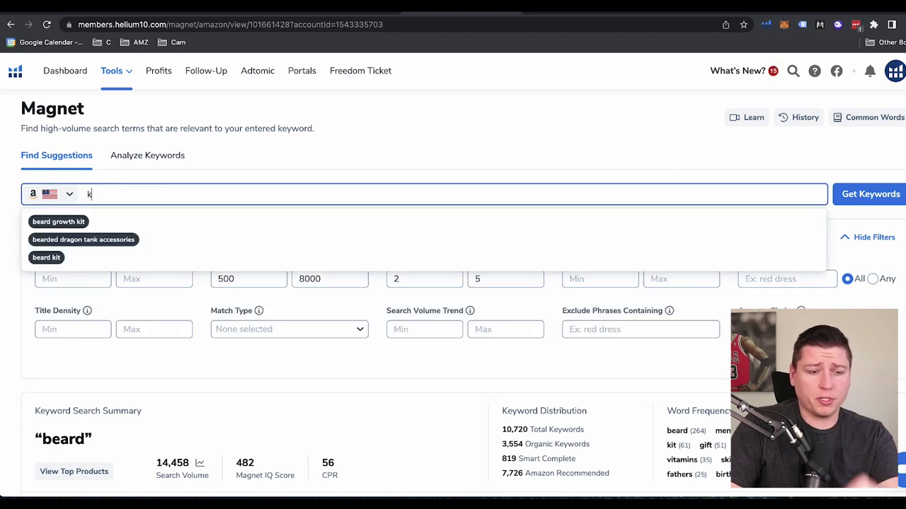
text( scerub)
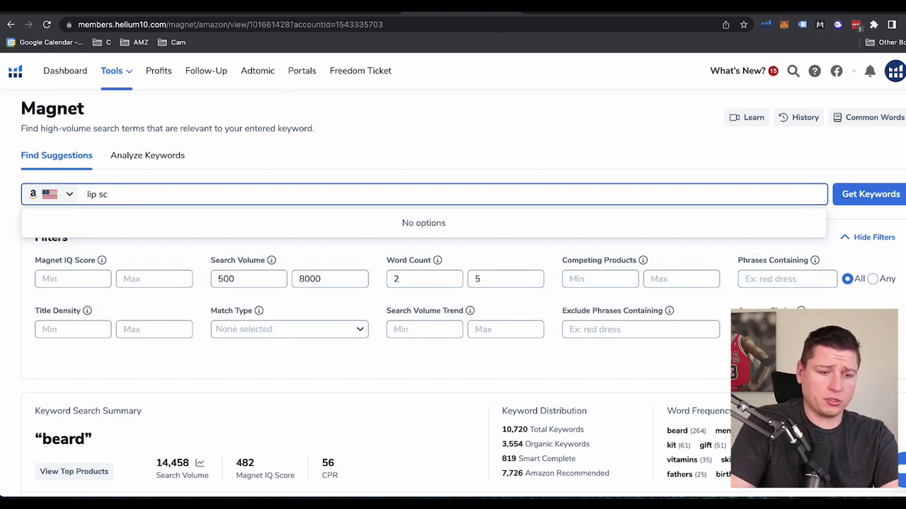
key(Return)
- Filter the lip scrub keywords to search volume 500 to 10000, 2 to 6 words, and phrases containing "organic"
scroll(118, 247, down, 1)
click(263, 224)
text(500)
click(320, 219)
text(1000)
click(407, 220)
text(2)
click(519, 219)
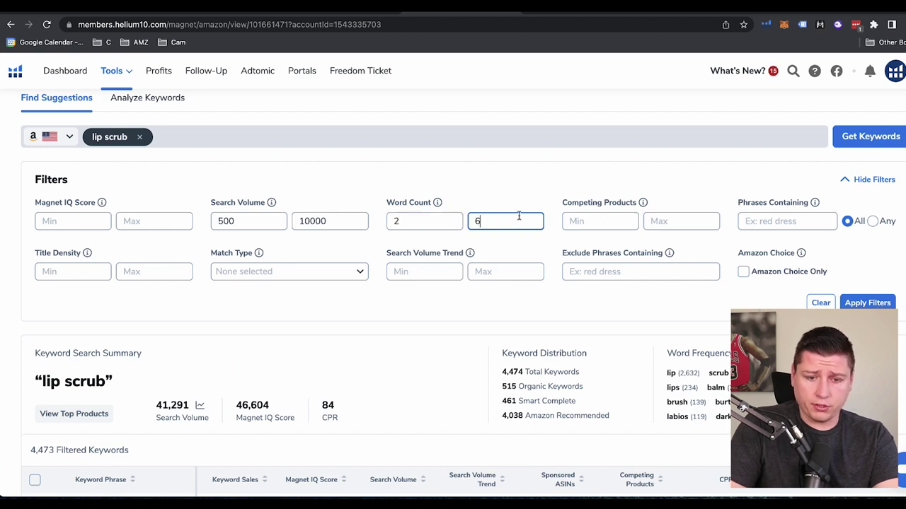
click(793, 222)
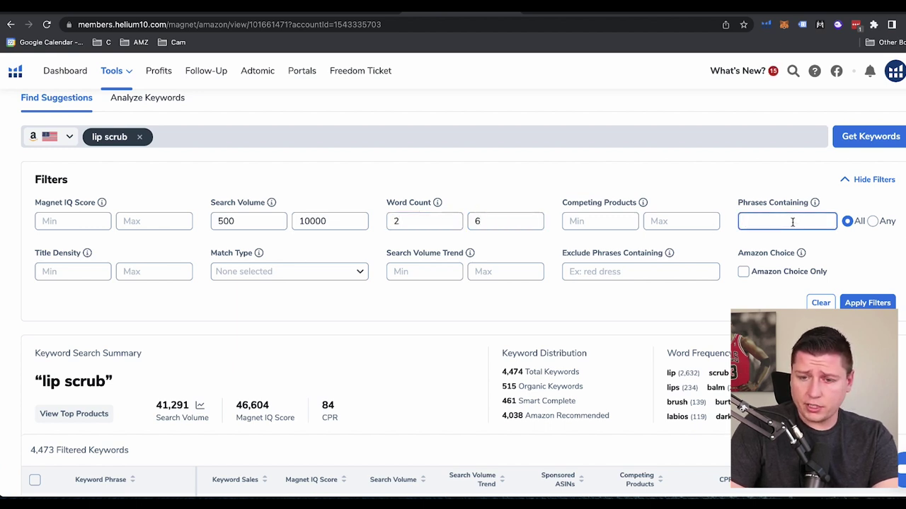
text(organic)
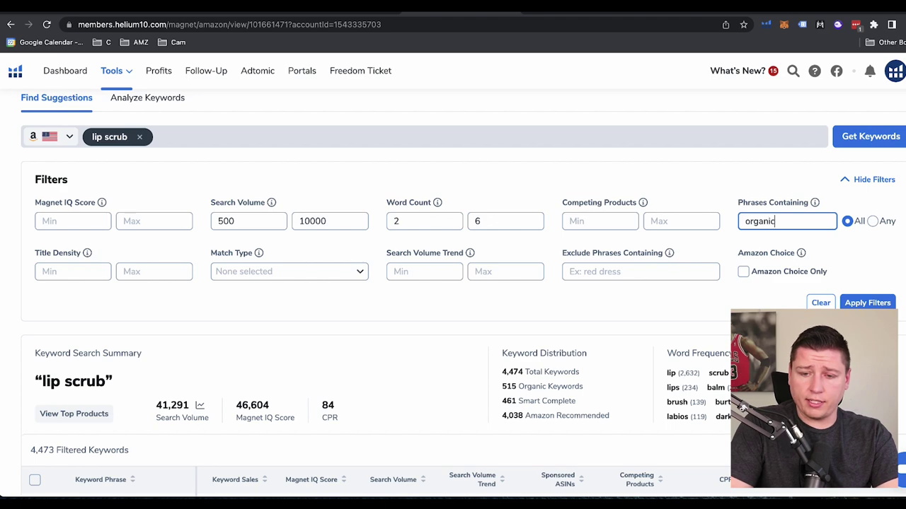
click(866, 303)
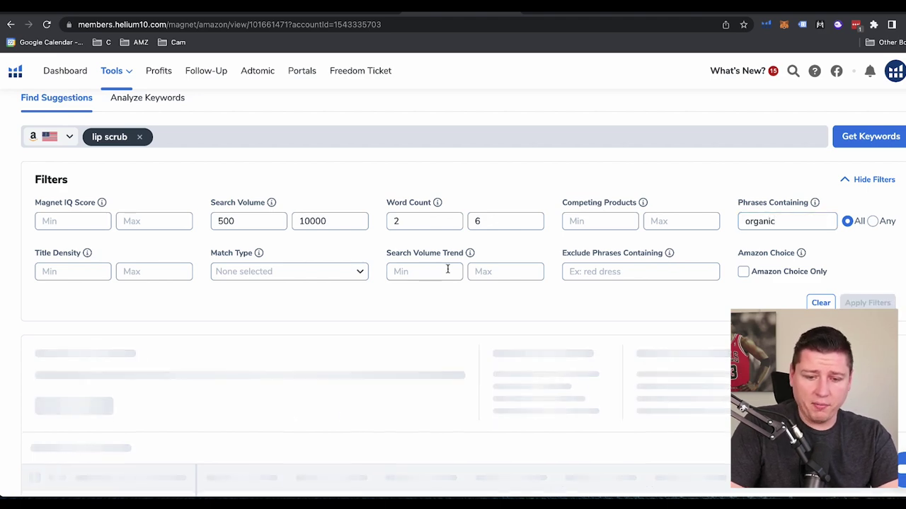
scroll(308, 354, down, 3)
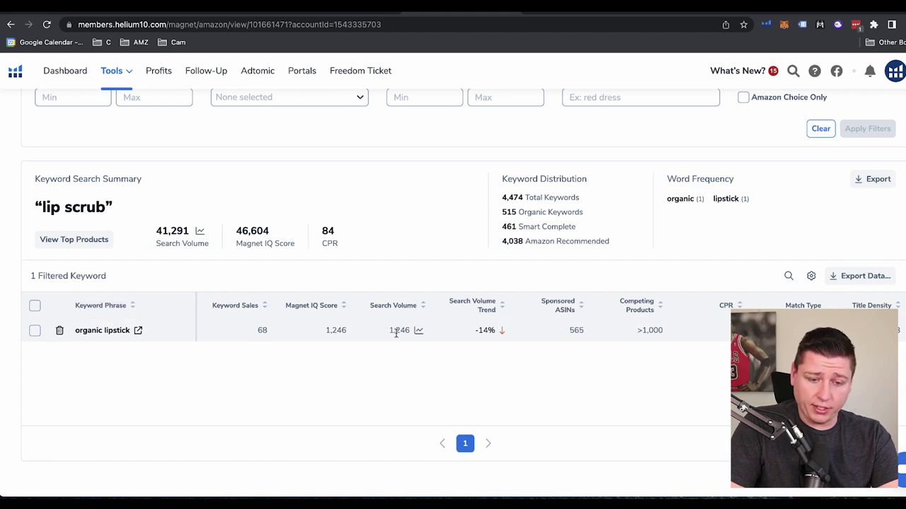
- Remove both search volume limits from the lip scrub filters, reapply them and examine the organic keywords
scroll(324, 337, up, 5)
double_click(321, 276)
key(BackSpace)
click(246, 275)
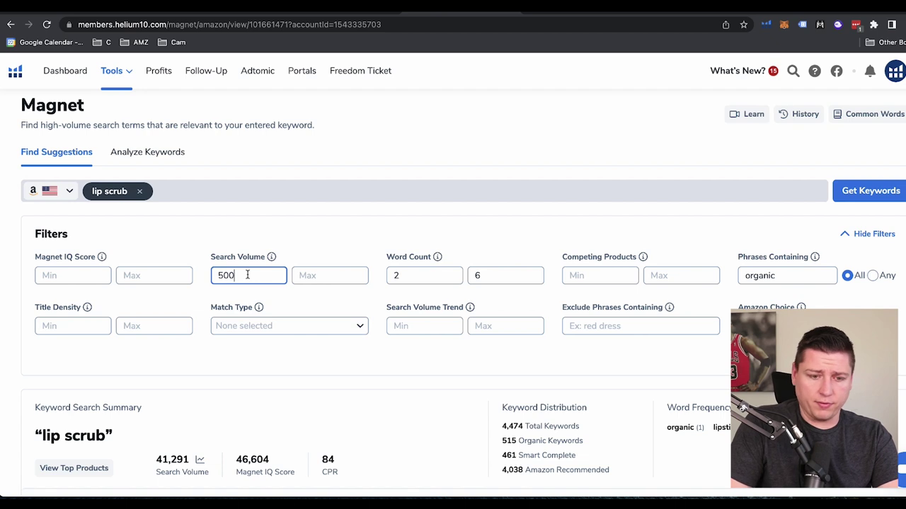
double_click(248, 275)
key(BackSpace)
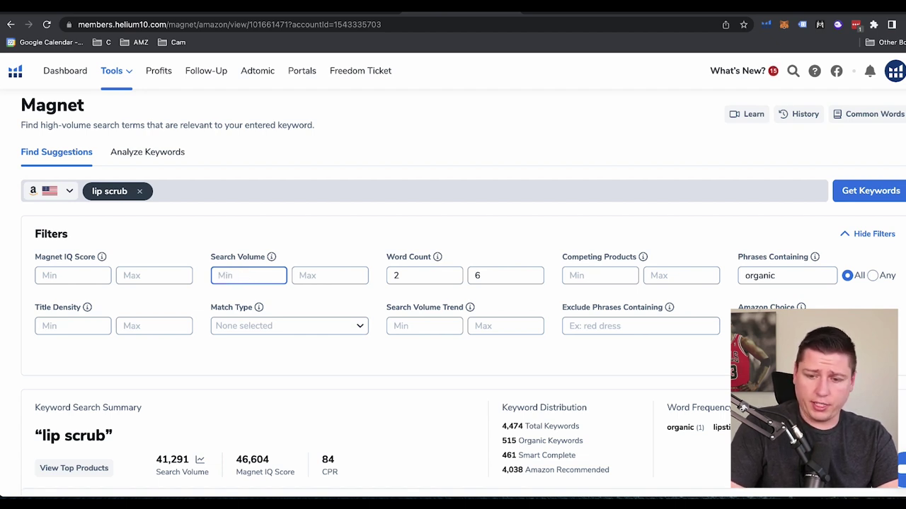
scroll(617, 356, down, 5)
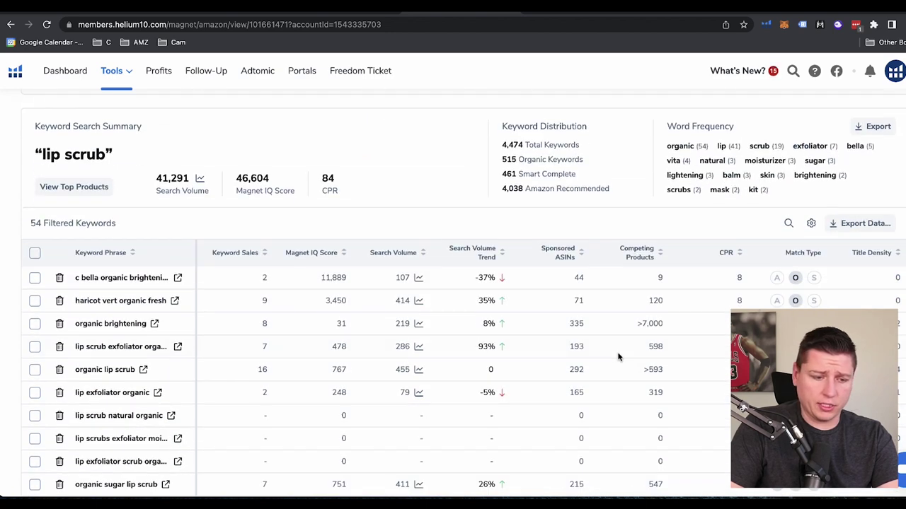
- Apply a minimum search volume of 200 to the organic lip scrub keywords and sort them by highest search volume
scroll(409, 288, up, 5)
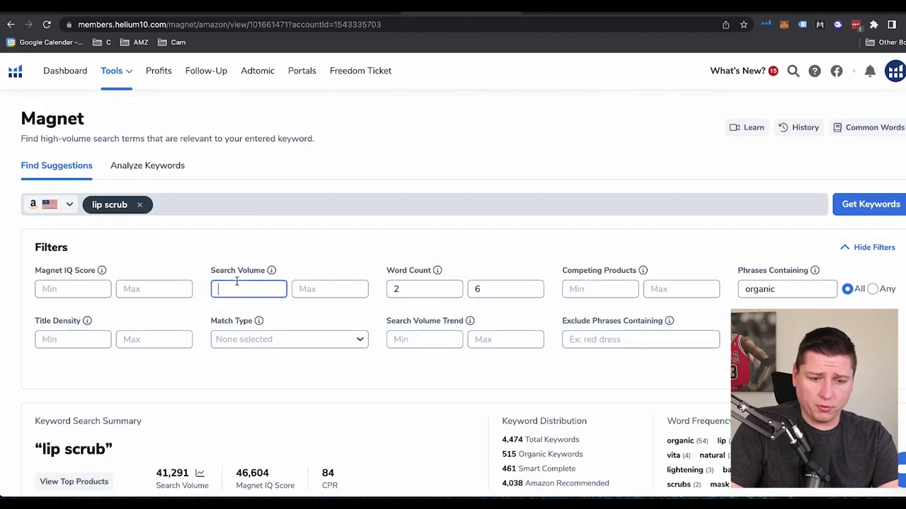
text(200)
click(441, 366)
scroll(442, 366, down, 1)
scroll(442, 367, down, 5)
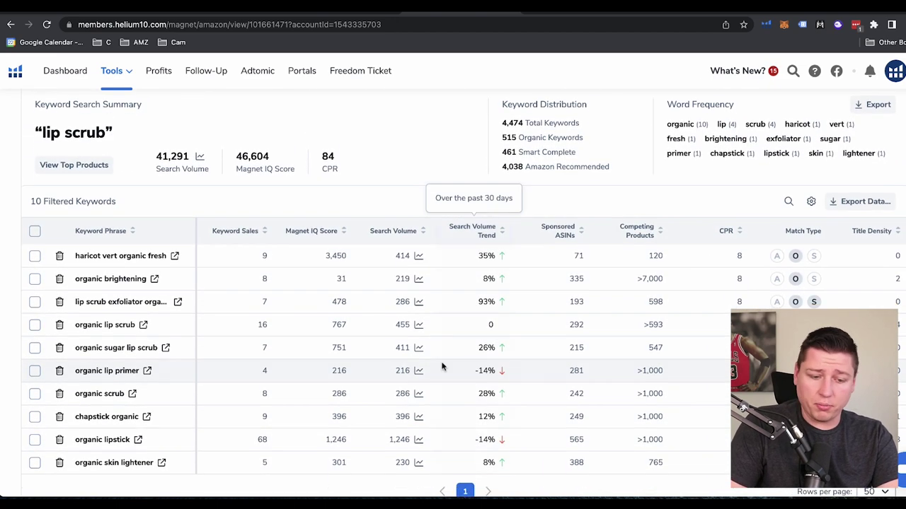
click(417, 236)
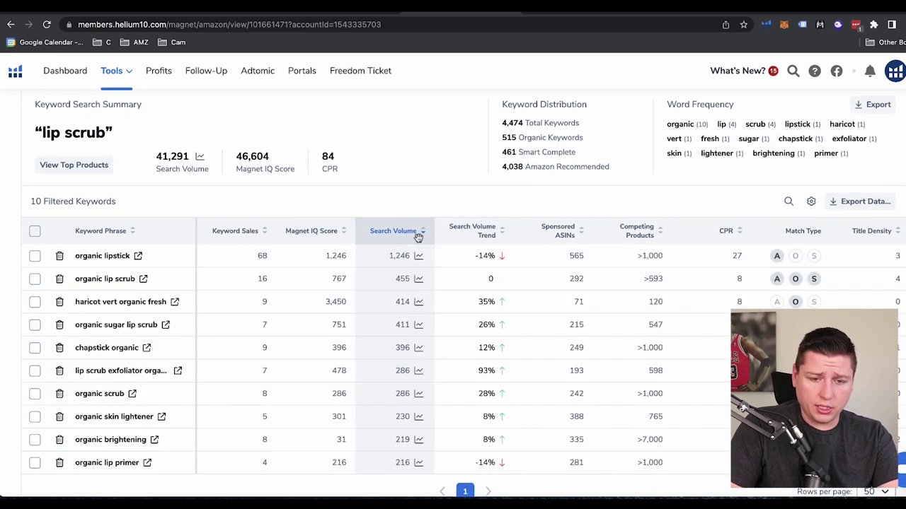
- Open the Amazon results for "organic lip scrub" and compare the listings' packaging, pack sizes, prices and review counts
click(143, 280)
scroll(281, 320, down, 4)
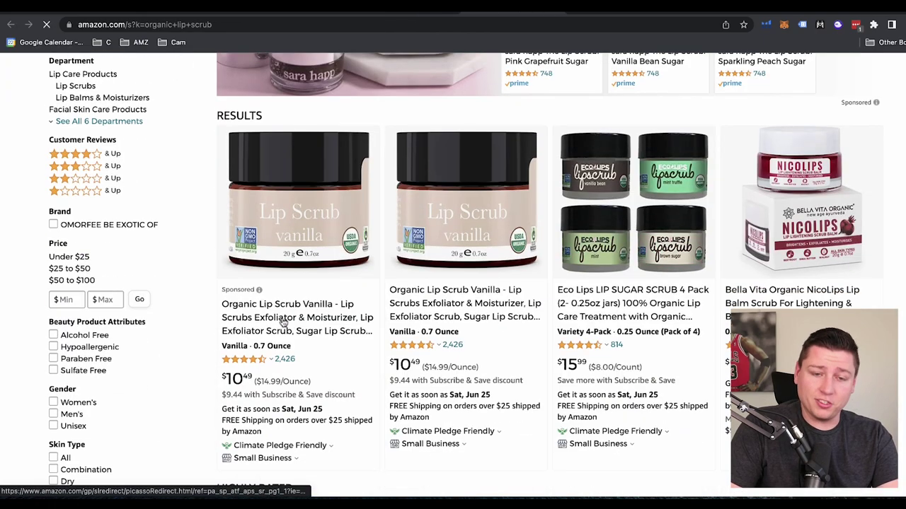
scroll(449, 396, down, 1)
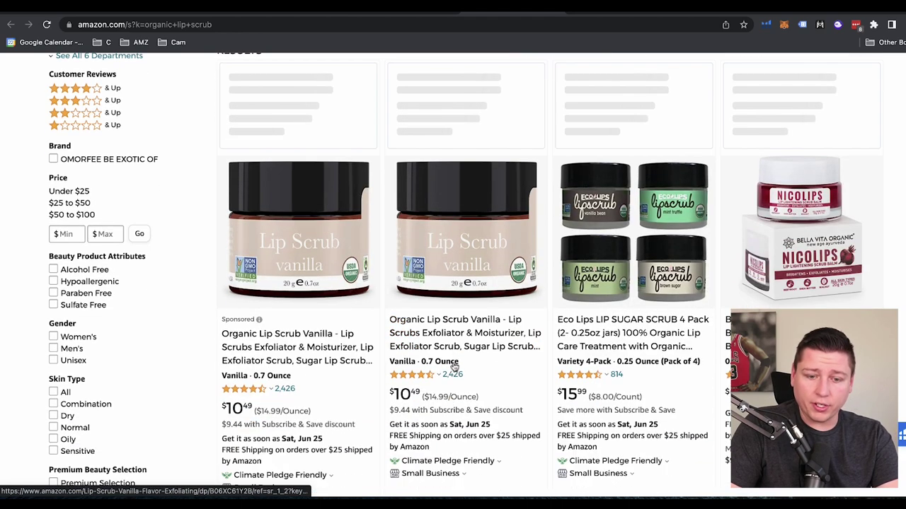
scroll(453, 382, down, 2)
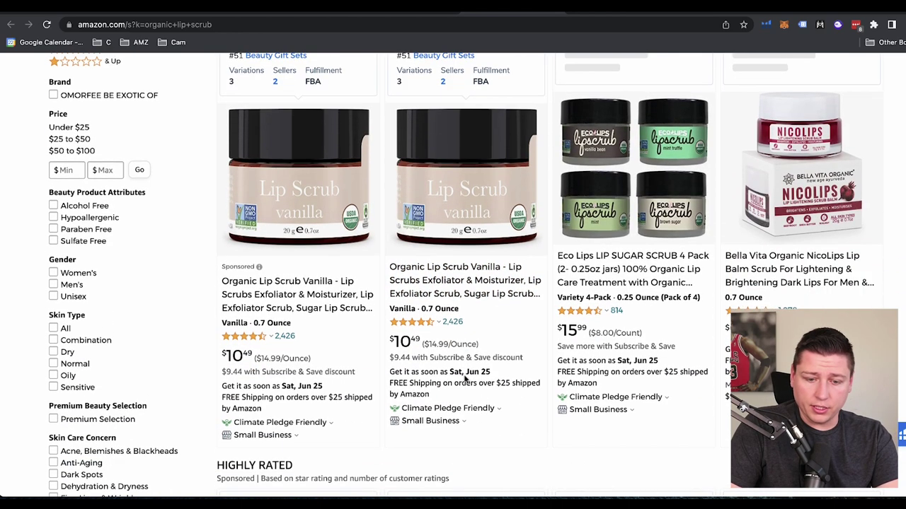
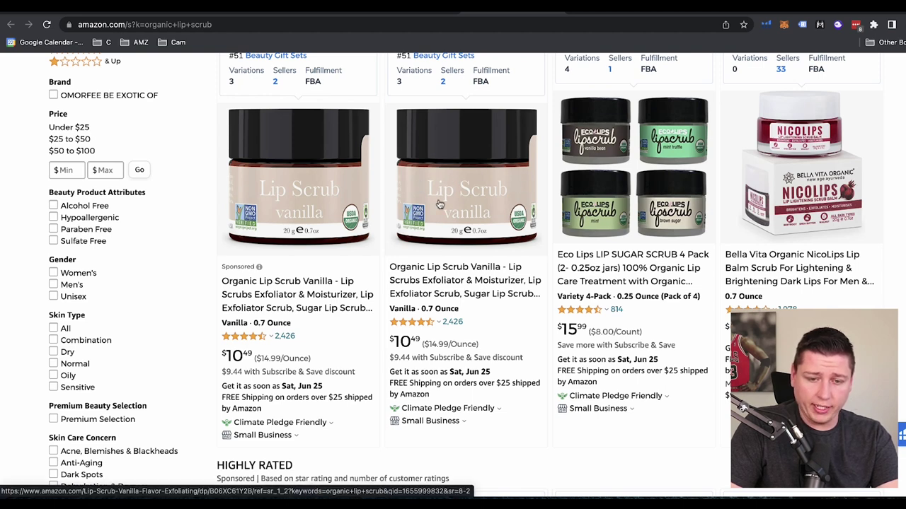
scroll(438, 205, up, 1)
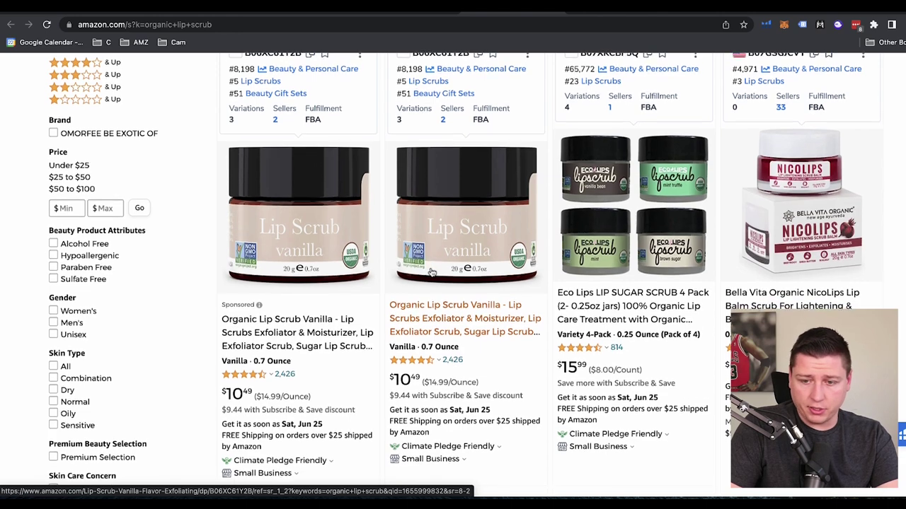
scroll(538, 297, down, 2)
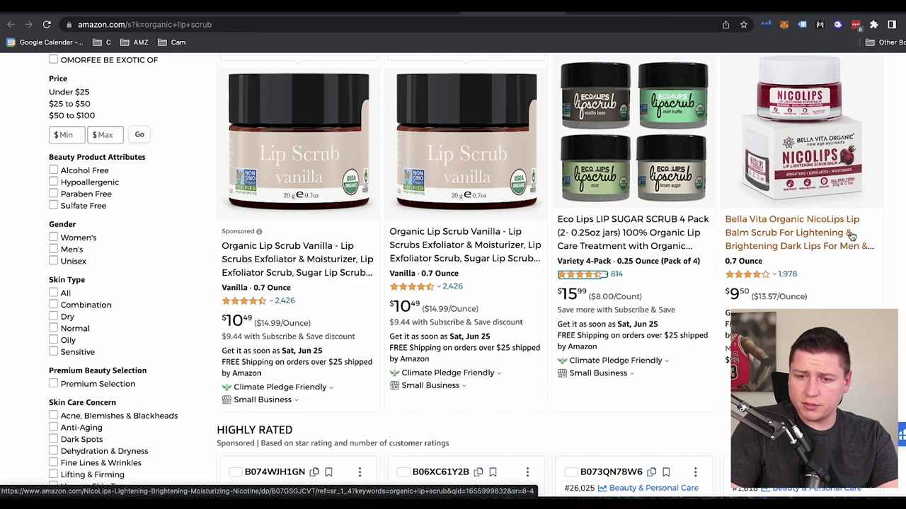
- Run Helium 10 Xray on the "organic lip scrub" results, examine revenue, sales and review figures, and look through further listings
scroll(778, 245, down, 10)
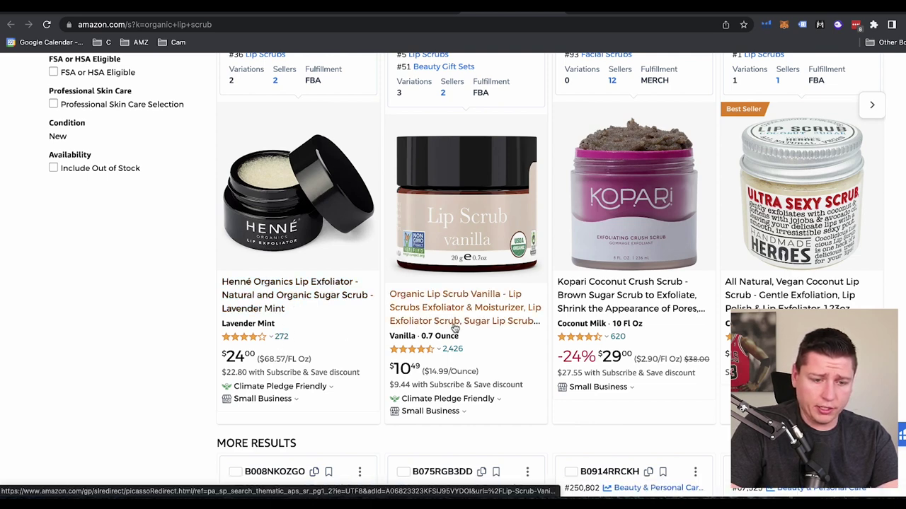
scroll(399, 318, down, 1)
click(766, 24)
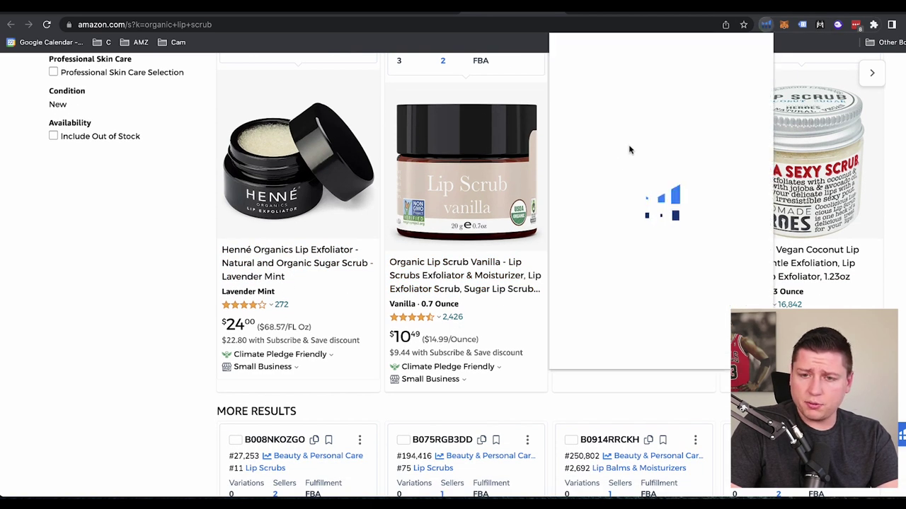
click(616, 112)
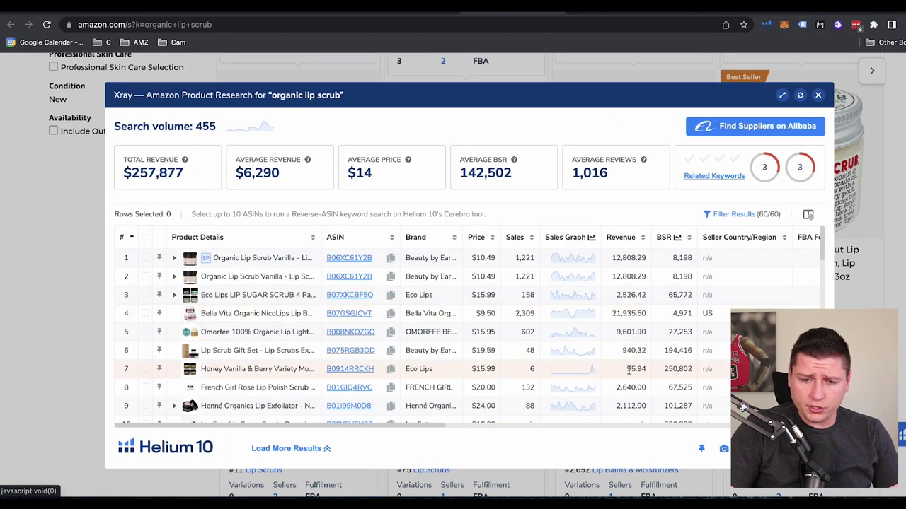
scroll(496, 397, down, 3)
scroll(389, 394, up, 3)
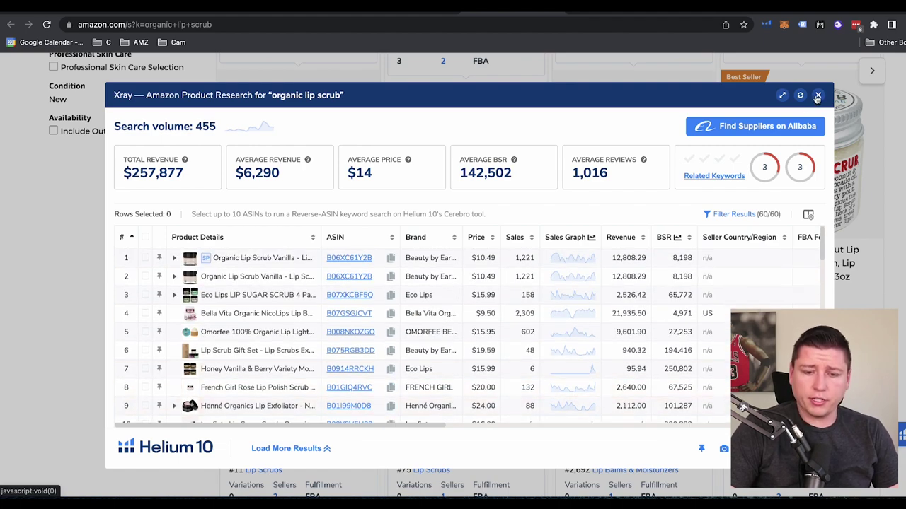
click(818, 96)
scroll(586, 172, down, 6)
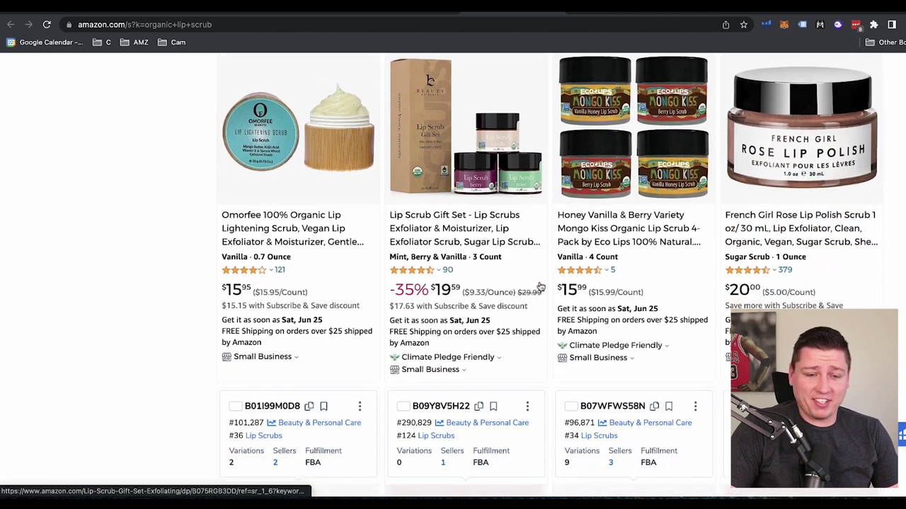
scroll(530, 265, down, 5)
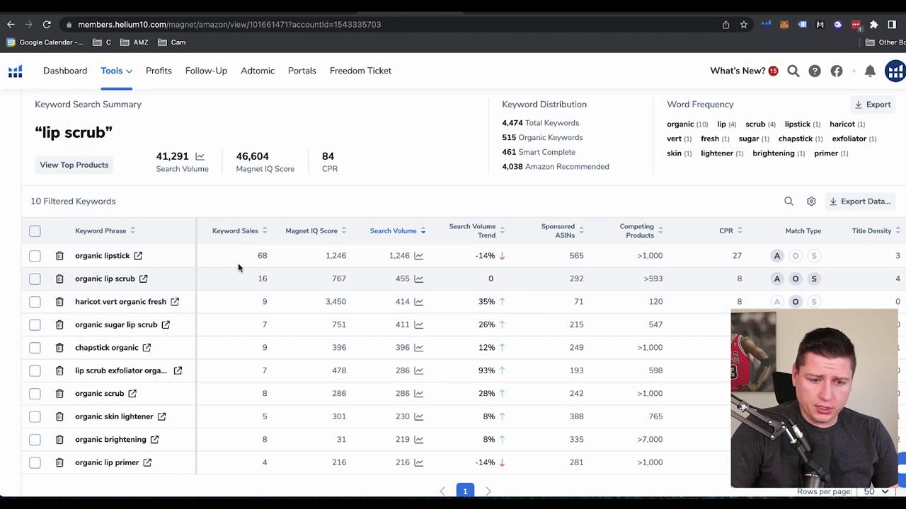
- Copy the Amazon results link for "organic lip scrub" into cell D3, under Keywords, of the product ideas spreadsheet
click(143, 278)
click(224, 24)
key(ctrl+c)
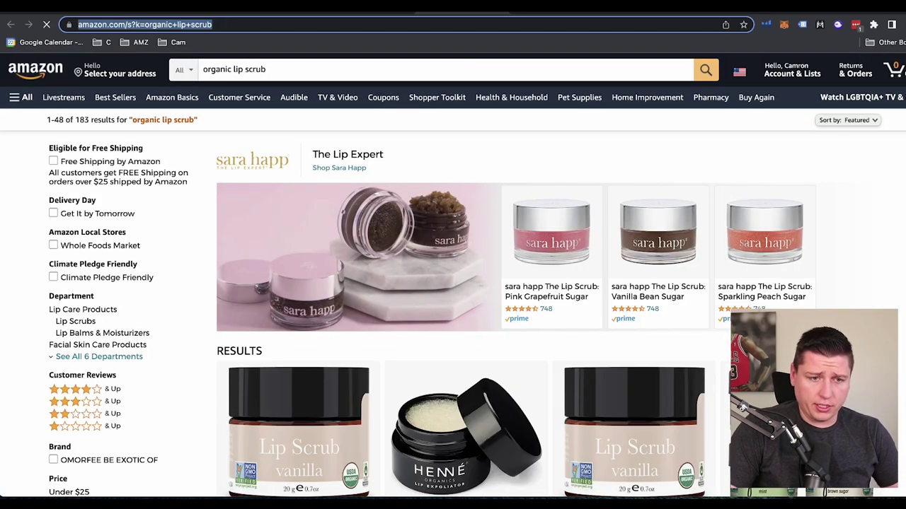
click(620, 12)
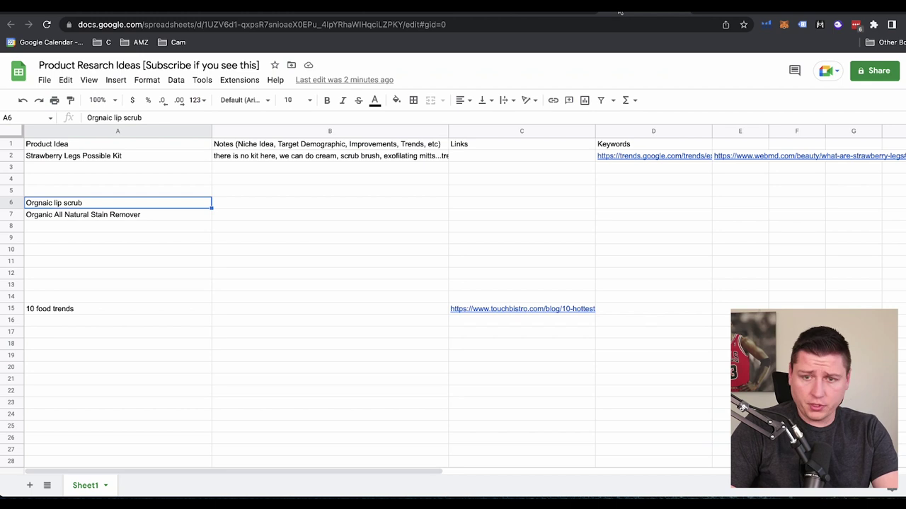
click(626, 169)
key(ctrl+v)
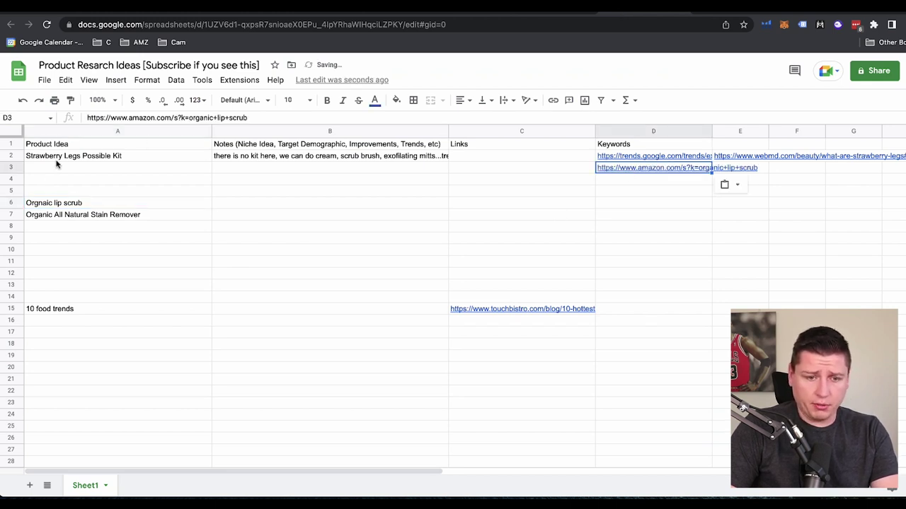
- Copy the "Orgnaic lip scrub" idea from A6 into A3
click(52, 203)
key(ctrl+c)
click(49, 169)
key(ctrl+v)
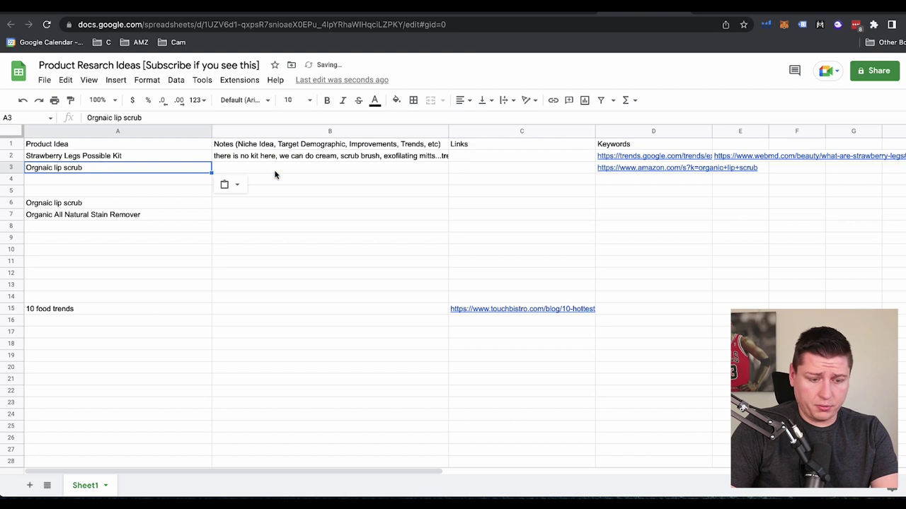
- Enter the note "there is a small market , 500 searches per month, a good amount competitiors, we know organic trend will rise." in B3
click(276, 170)
text(there is a)
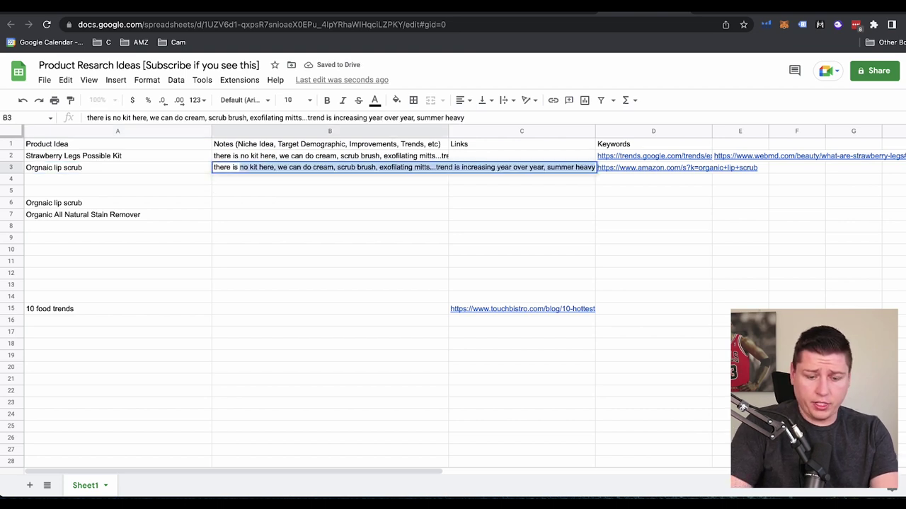
text( small market/)
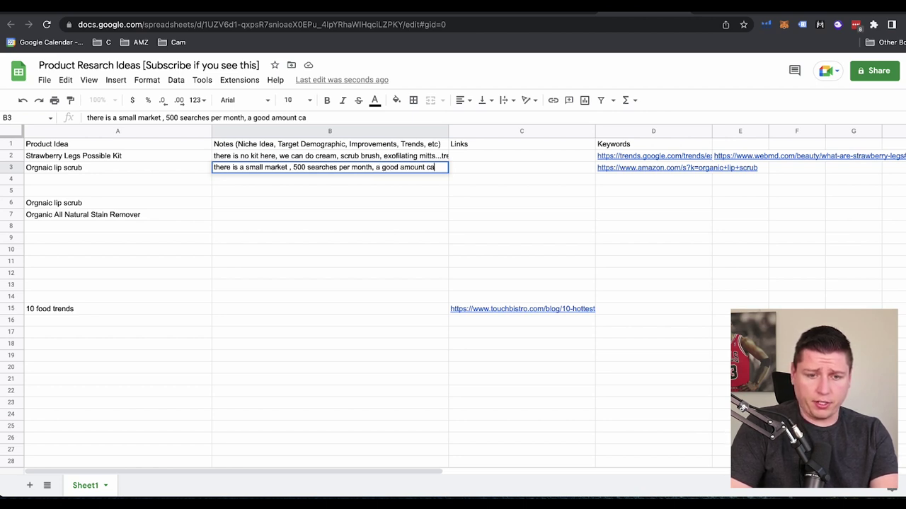
text(eti)
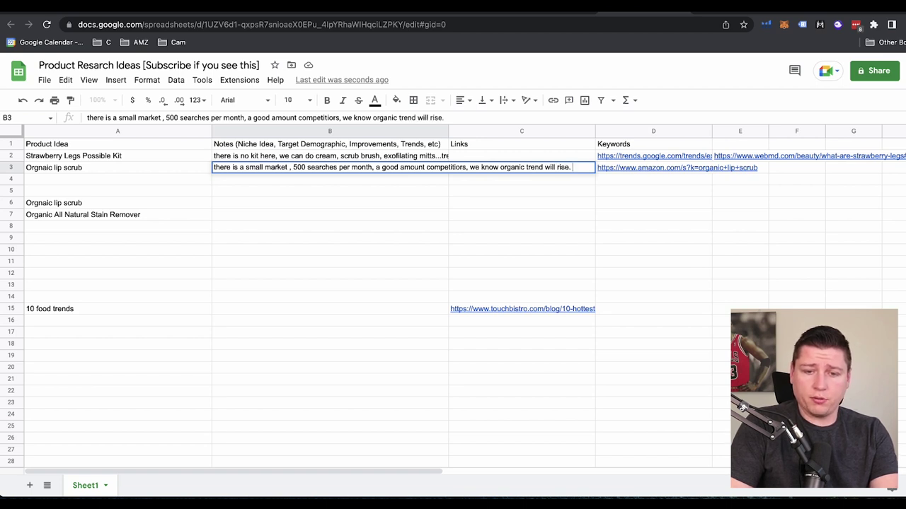
click(330, 220)
- Delete the duplicate lip scrub idea in A6 and select the "Organic All Natural Stain Remover" idea in A7
click(71, 202)
key(Delete)
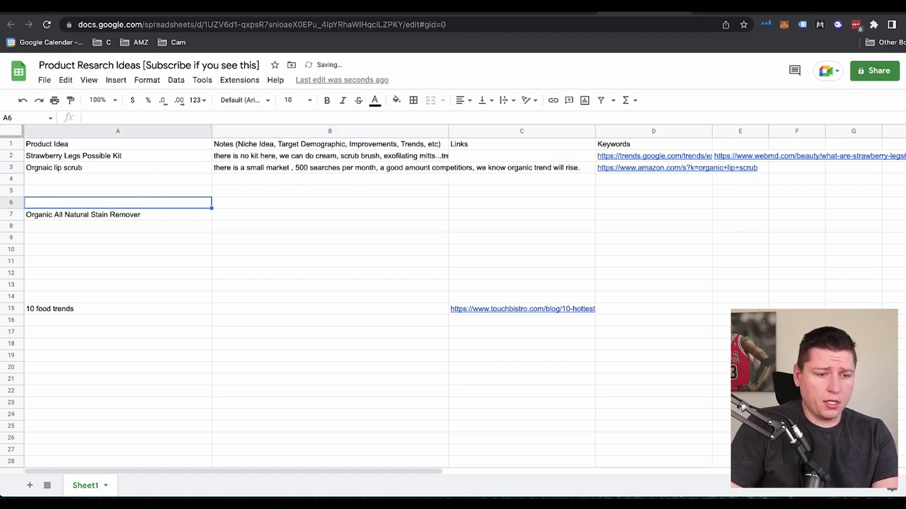
click(76, 217)
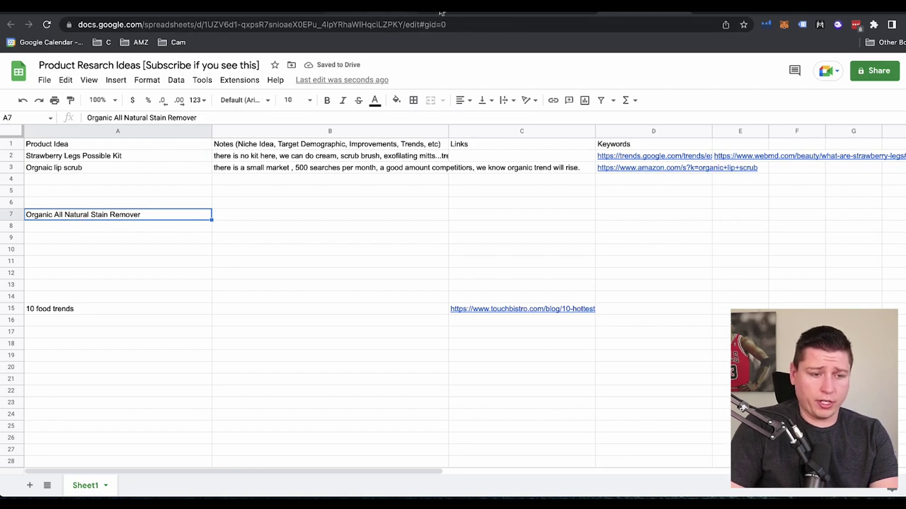
- Return to Helium 10 Magnet and replace the lip scrub search with a keyword search for "stain remover"
click(483, 15)
click(361, 13)
scroll(250, 132, up, 5)
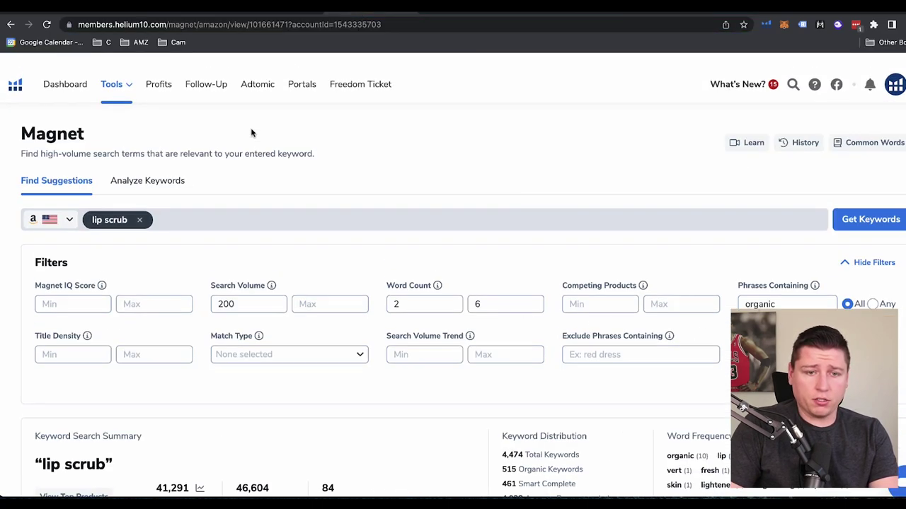
click(142, 205)
click(147, 206)
text(stain )
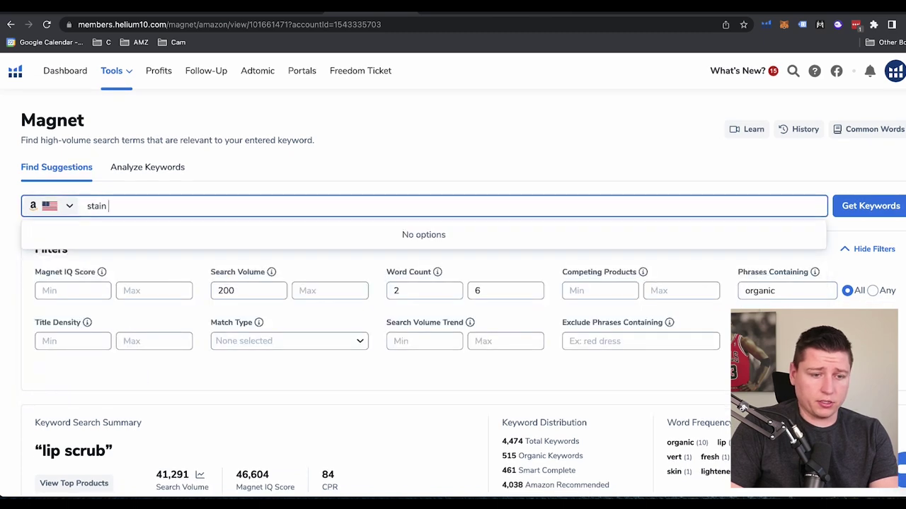
text(remover)
key(Return)
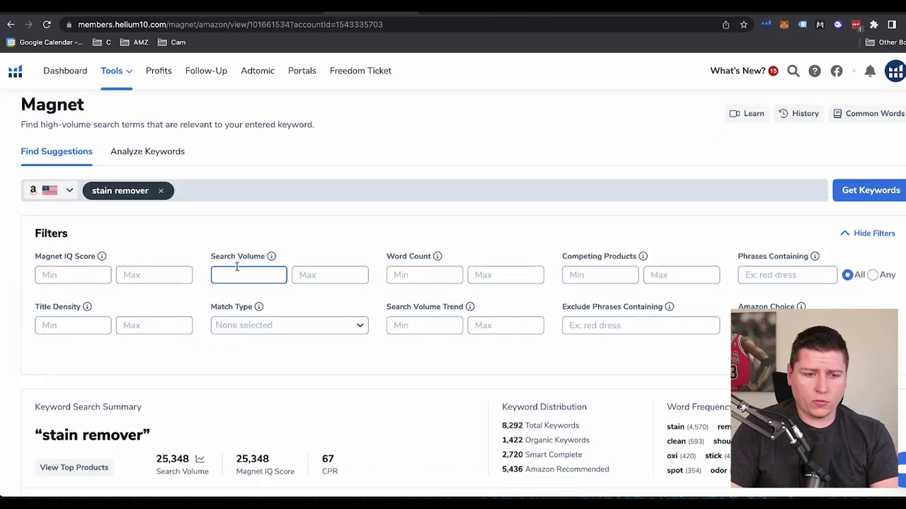
- Filter the stain remover keywords to search volume 200 to 10000, 2 to 7 words, and phrases containing "natural"
click(326, 270)
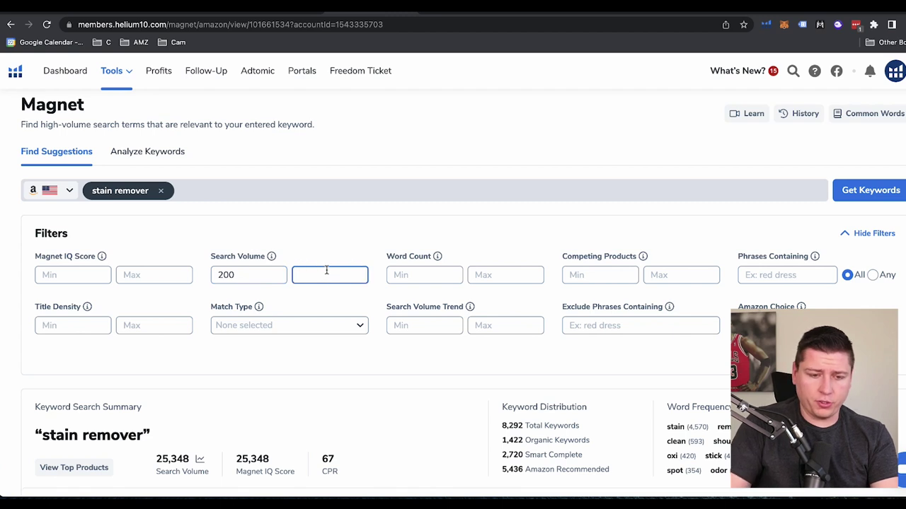
click(790, 276)
click(423, 276)
text(2)
click(488, 274)
text(7)
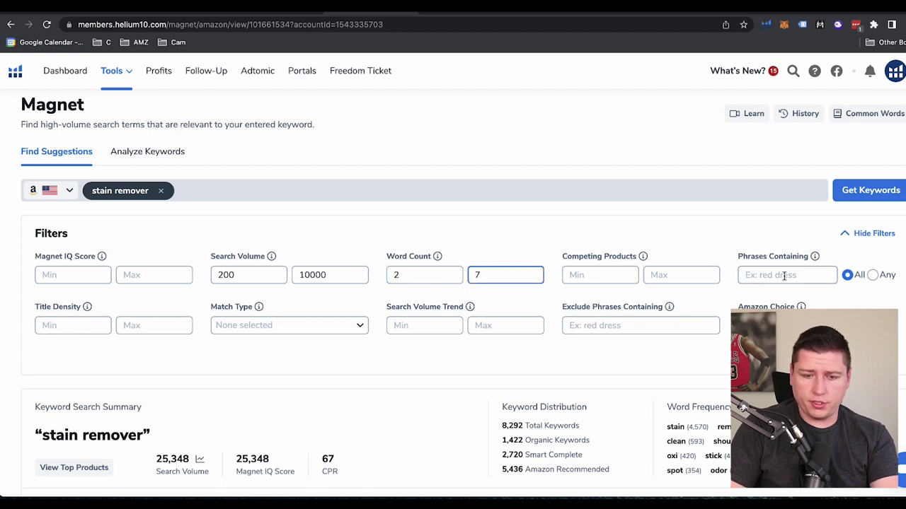
click(749, 276)
text(o)
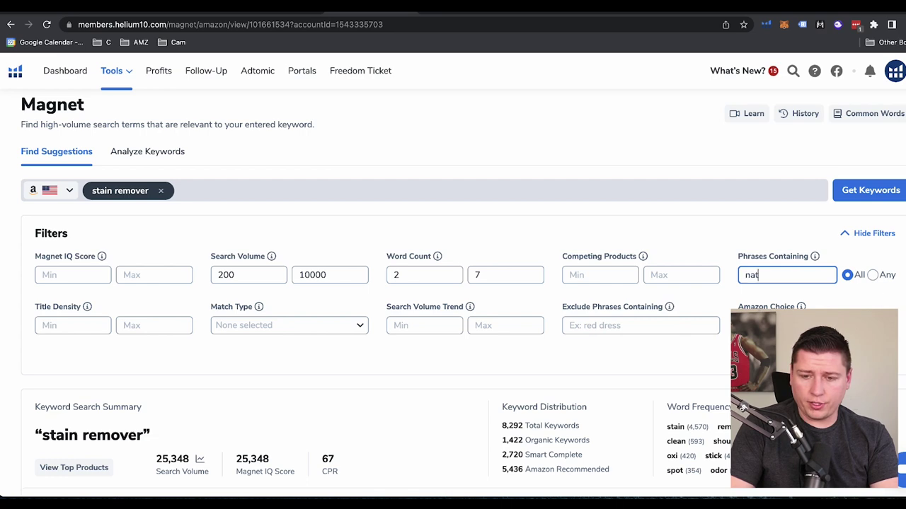
scroll(685, 338, down, 2)
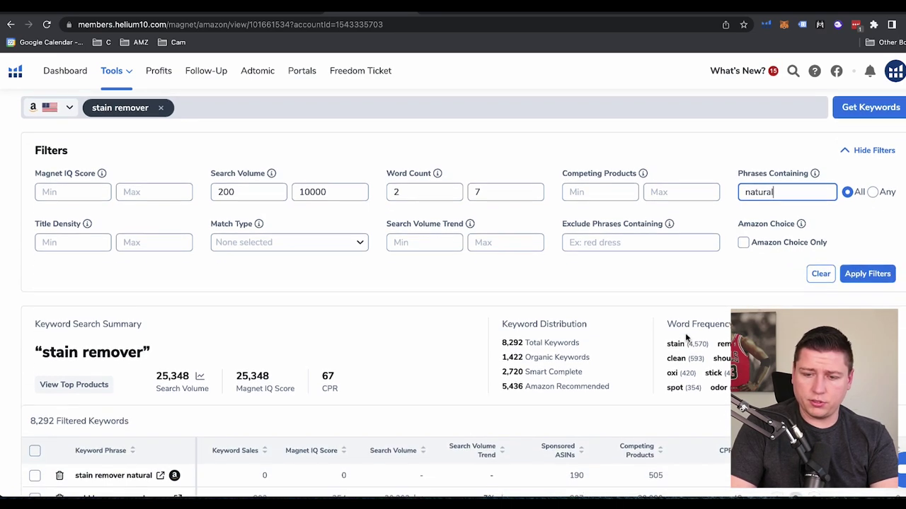
click(867, 266)
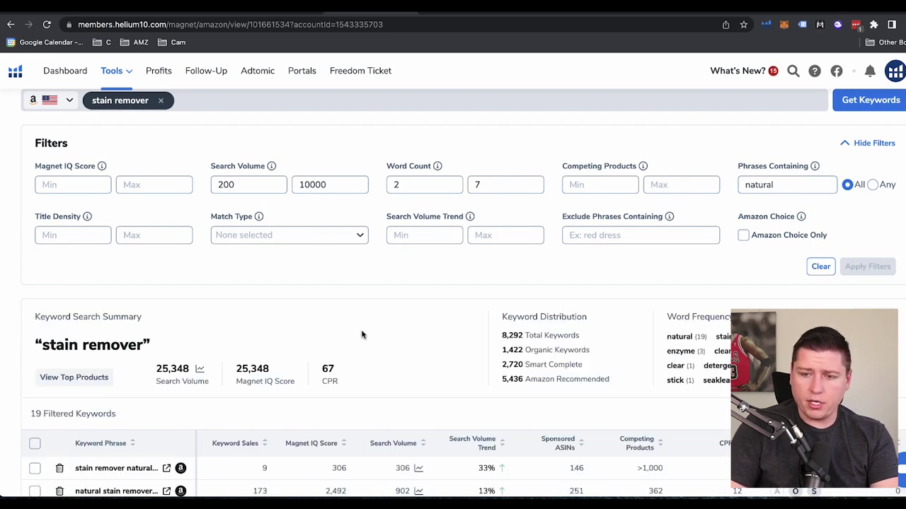
- Sort the natural stain remover keywords by highest Magnet IQ Score and widen the Keyword Phrase column to show full phrases
scroll(363, 333, down, 4)
click(320, 247)
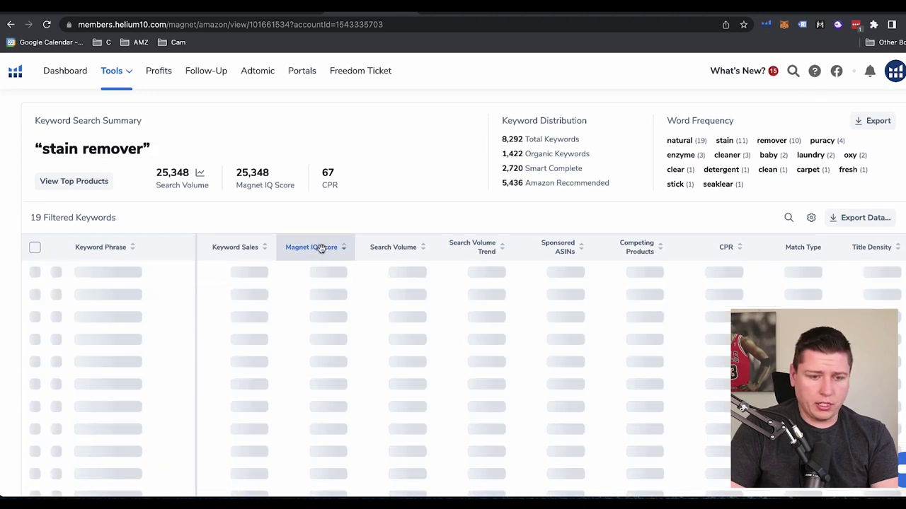
scroll(206, 198, down, 1)
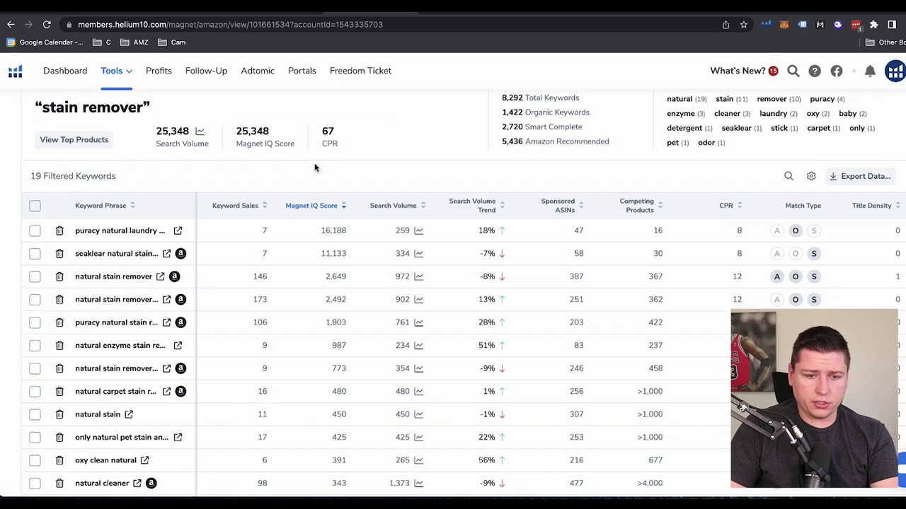
click(196, 206)
click(309, 206)
drag(196, 209, 284, 214)
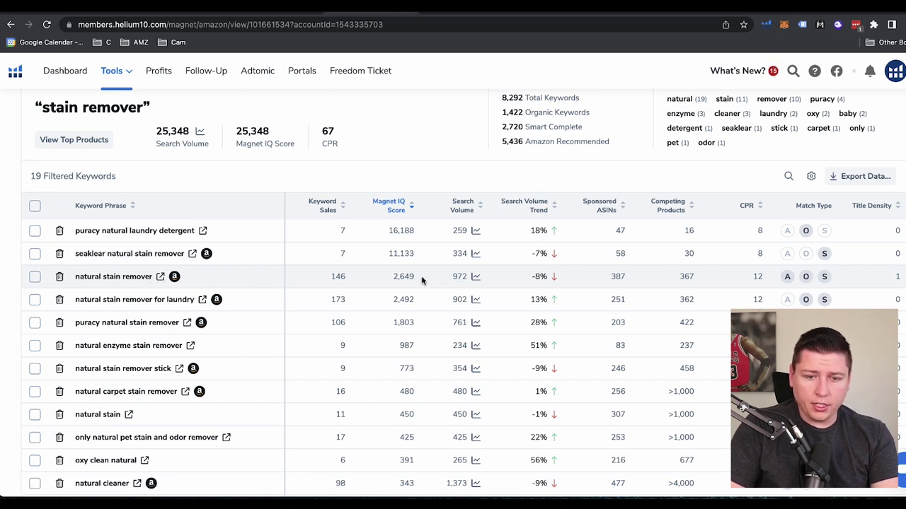
- Open the Amazon results for "natural stain remover" and compare the listings' brands, packaging, prices and review counts
click(160, 277)
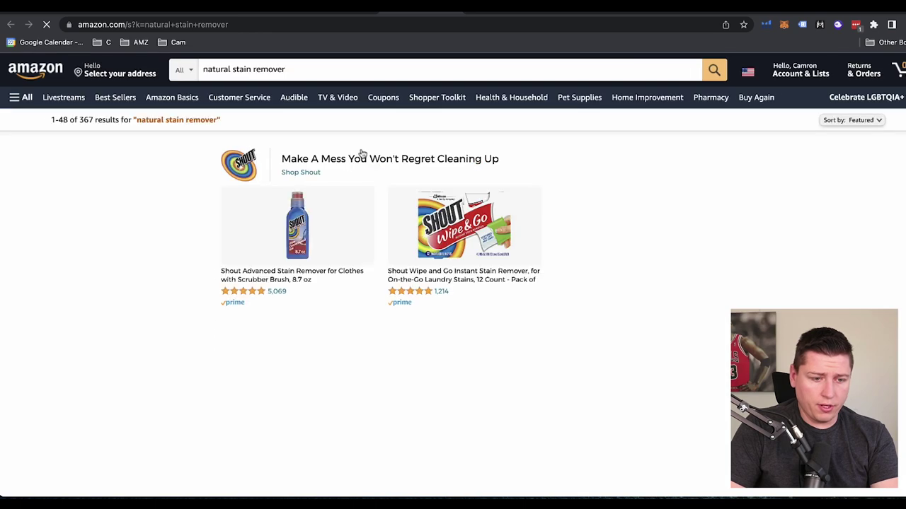
scroll(385, 318, down, 3)
scroll(385, 317, down, 6)
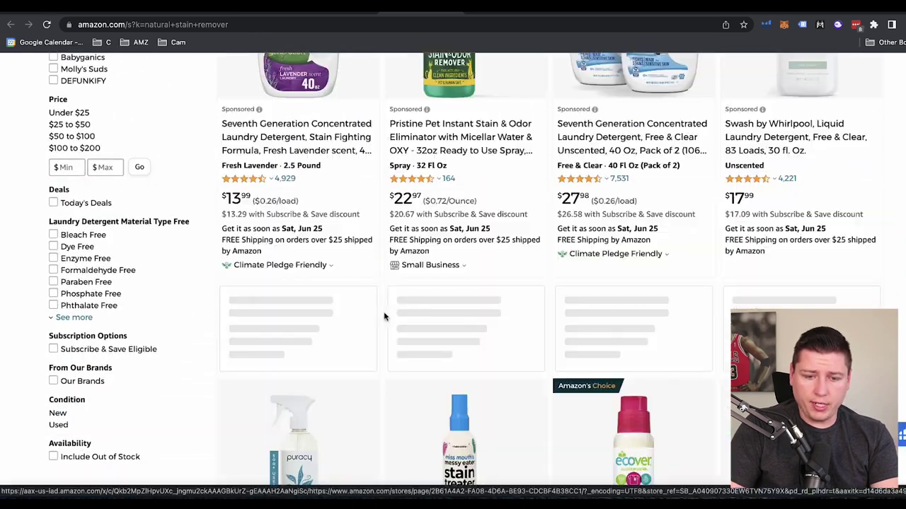
scroll(384, 317, down, 1)
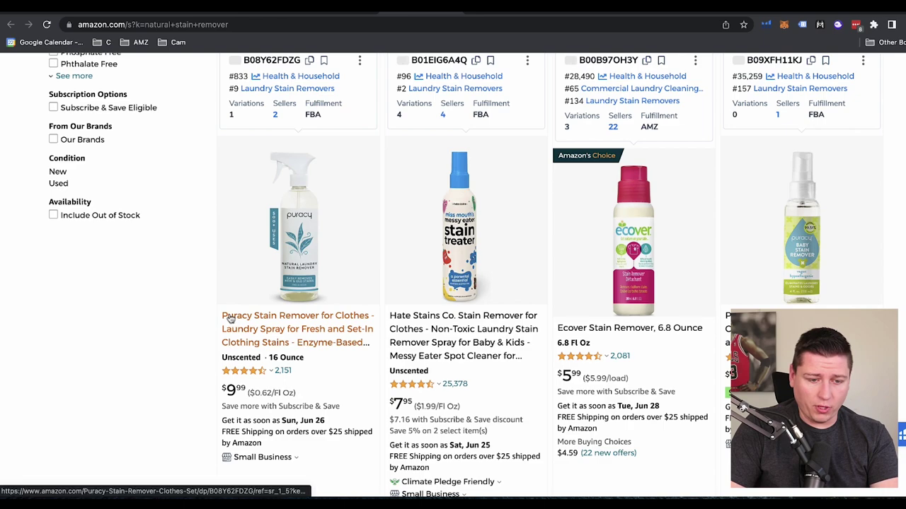
scroll(306, 294, up, 5)
scroll(273, 311, down, 5)
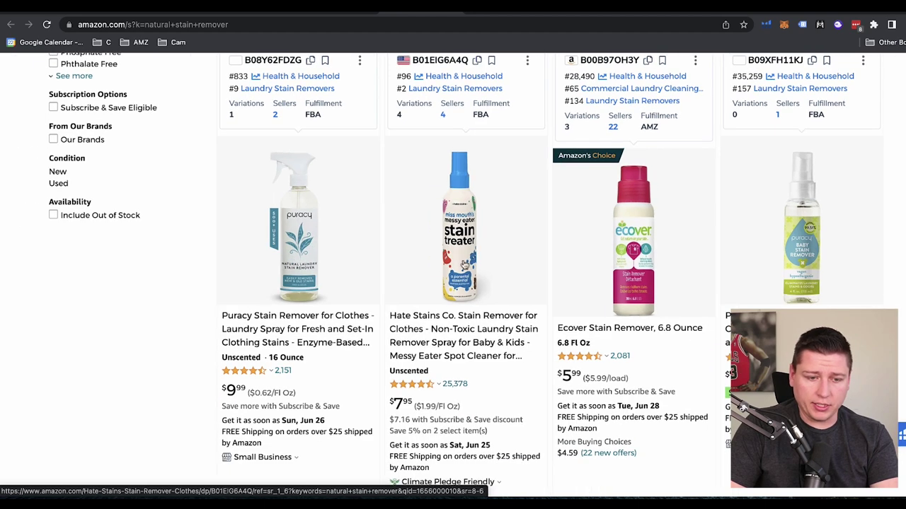
scroll(453, 234, down, 3)
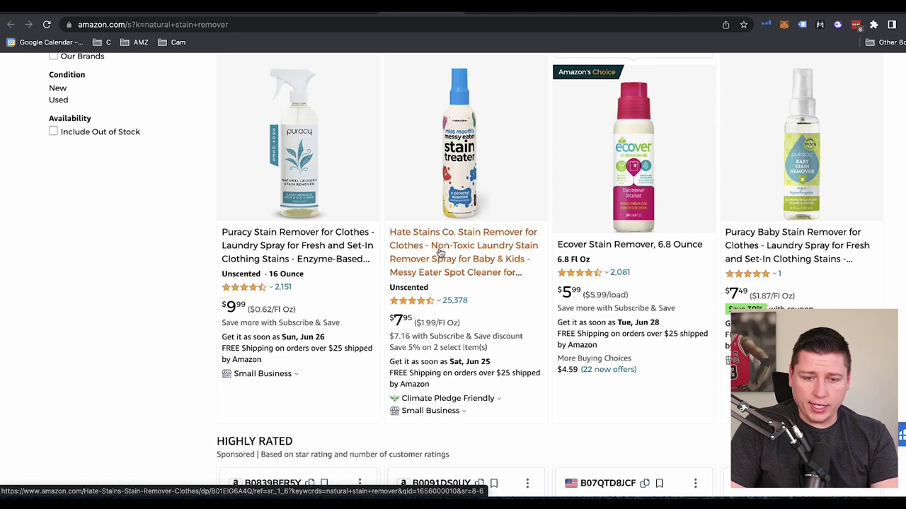
scroll(495, 251, down, 1)
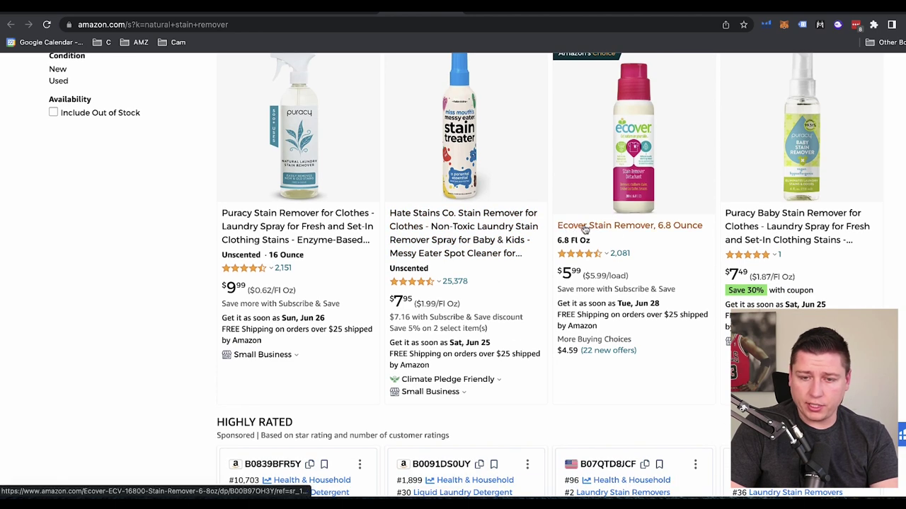
scroll(647, 251, up, 1)
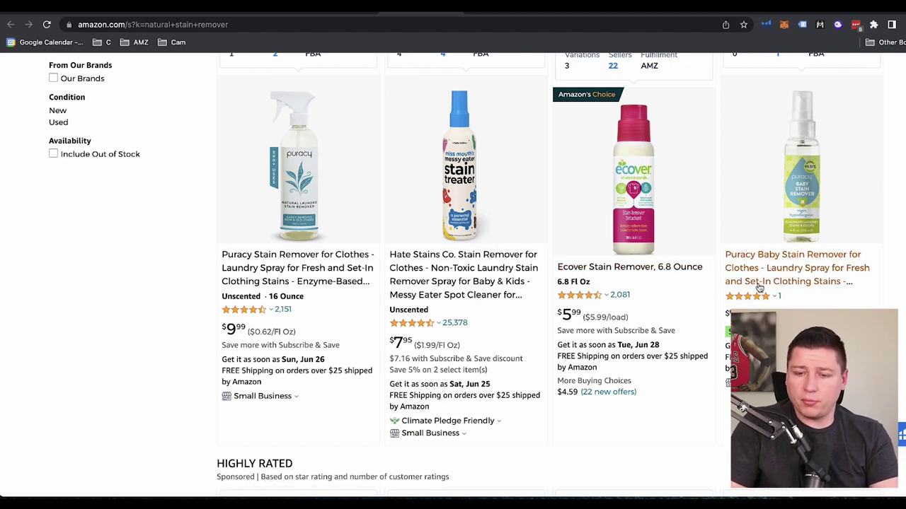
scroll(757, 286, down, 1)
scroll(782, 210, up, 2)
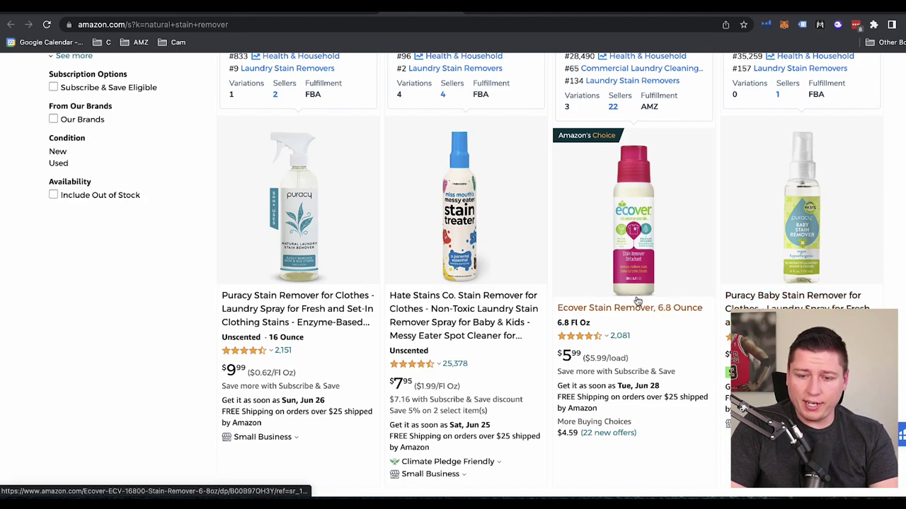
scroll(679, 277, up, 15)
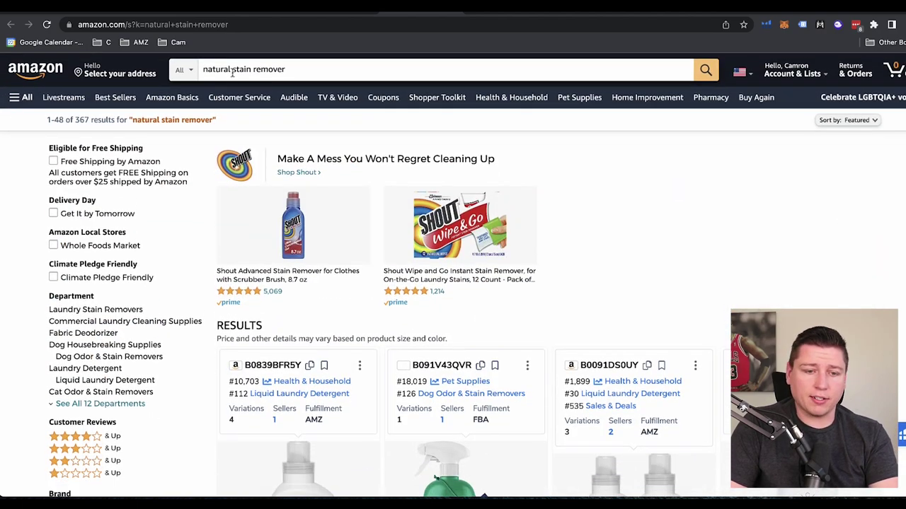
- Examine how the natural stain remover listings present natural or non-toxic branding, from the Puracy and Ecover products down to More Results
scroll(258, 232, down, 4)
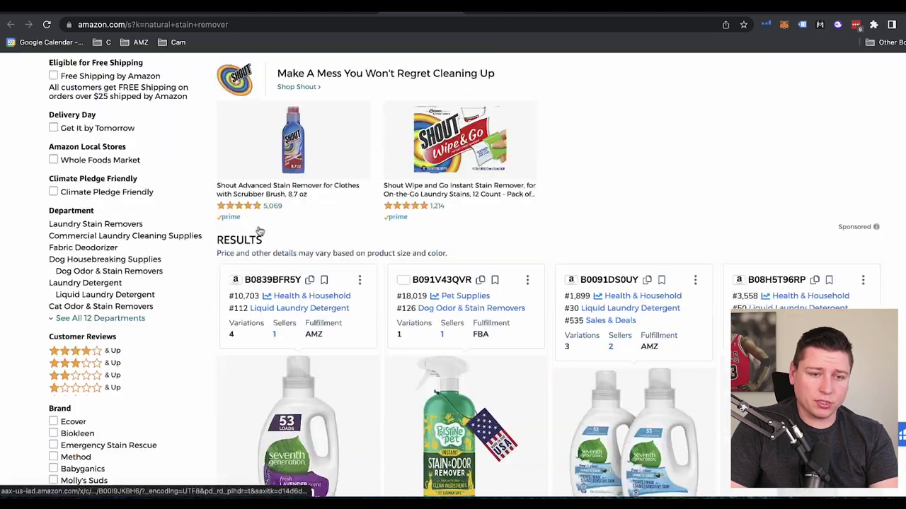
scroll(258, 232, up, 3)
scroll(259, 231, down, 5)
scroll(260, 231, down, 5)
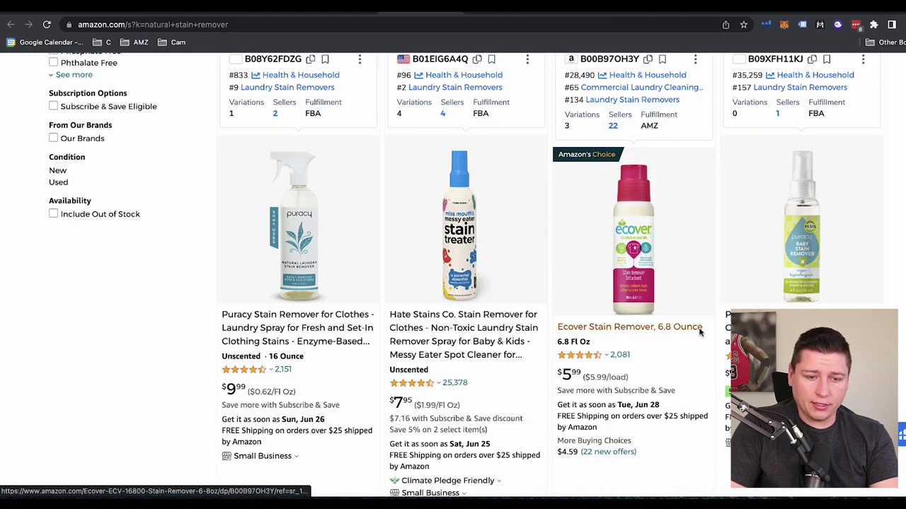
scroll(729, 305, down, 3)
scroll(765, 308, down, 3)
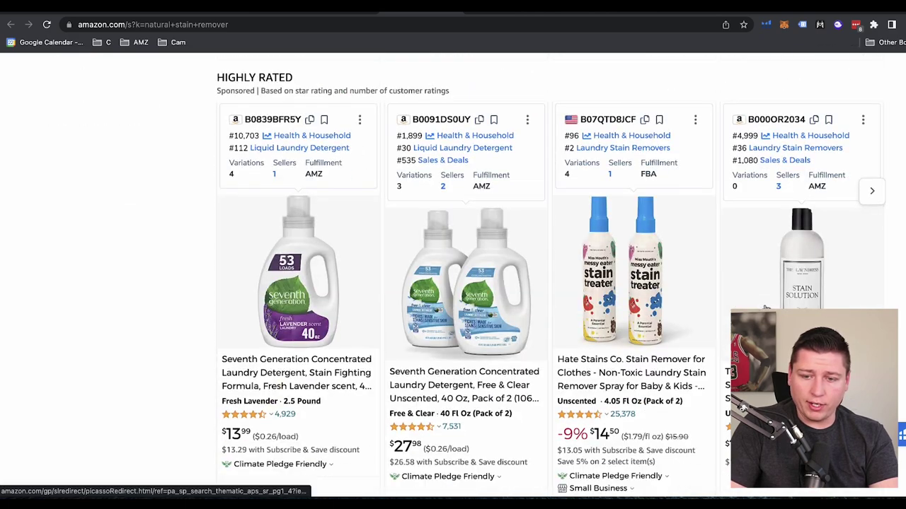
scroll(765, 308, up, 6)
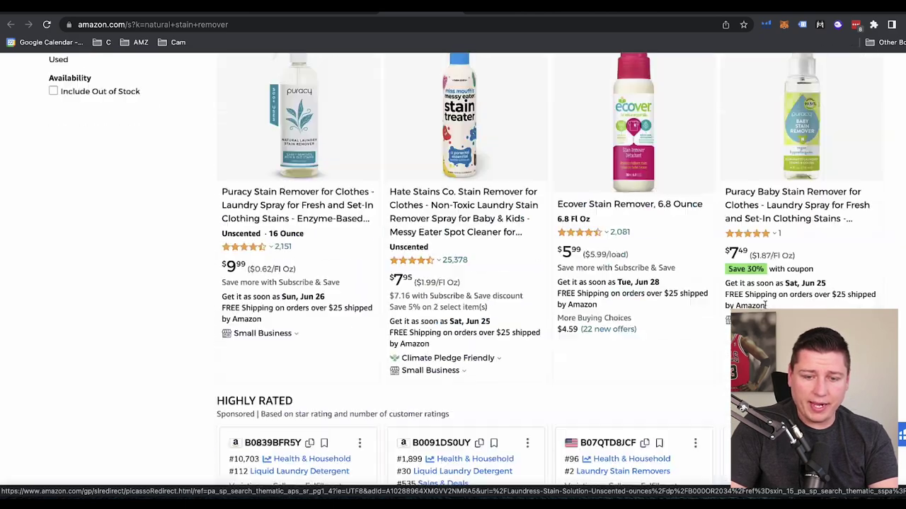
scroll(765, 308, down, 3)
scroll(765, 307, up, 4)
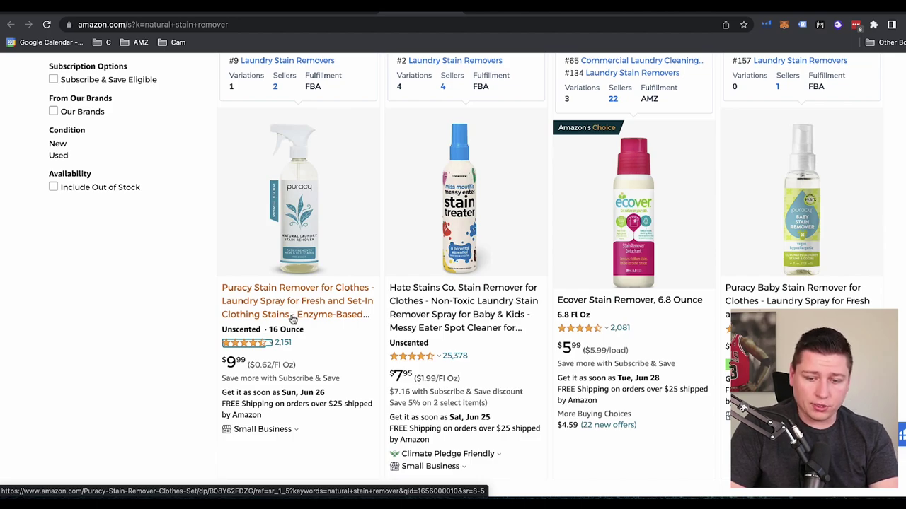
scroll(293, 320, down, 10)
scroll(293, 320, down, 7)
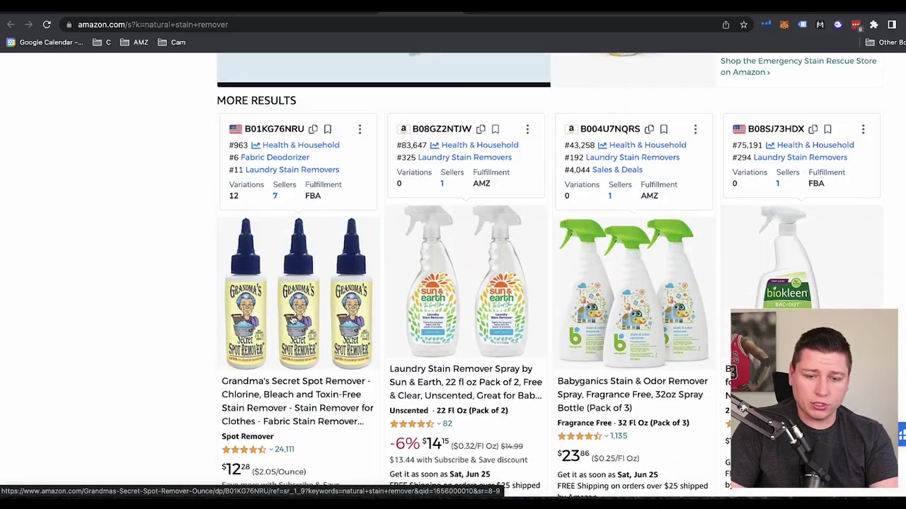
scroll(293, 320, up, 15)
scroll(293, 320, down, 6)
scroll(292, 320, down, 5)
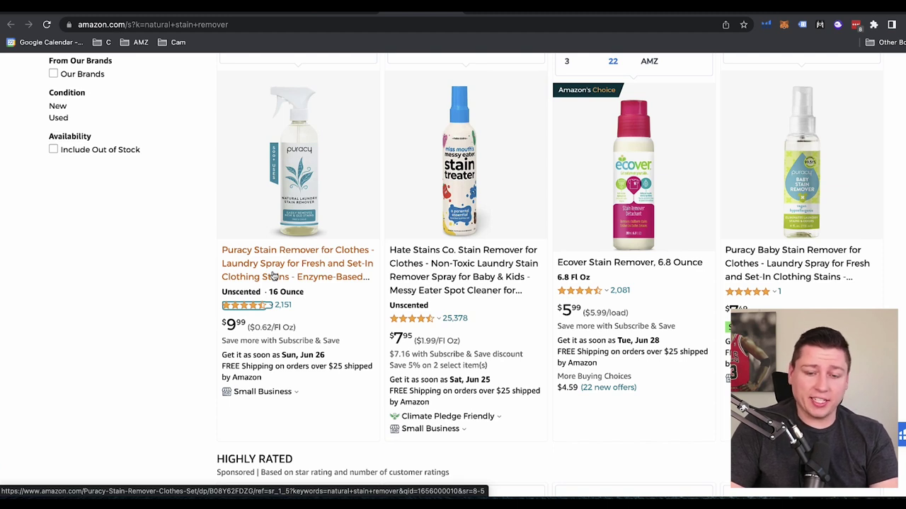
scroll(274, 276, up, 1)
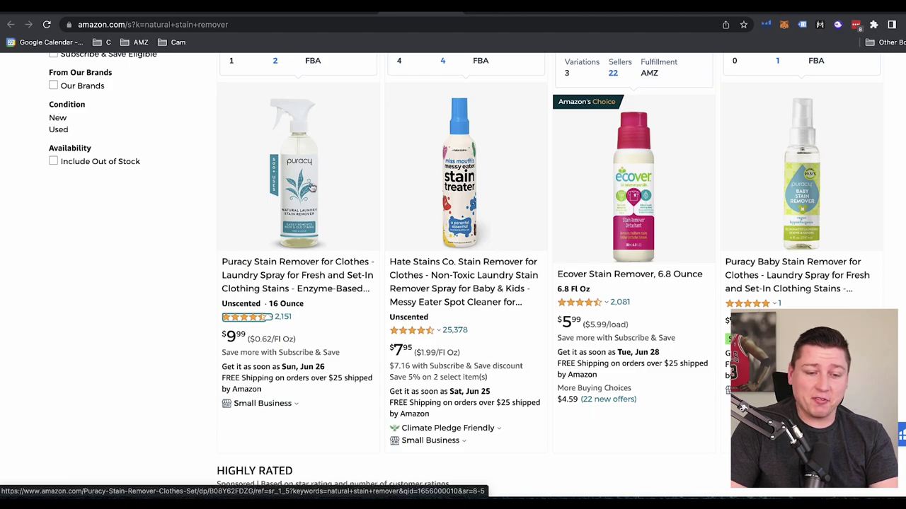
scroll(305, 204, up, 2)
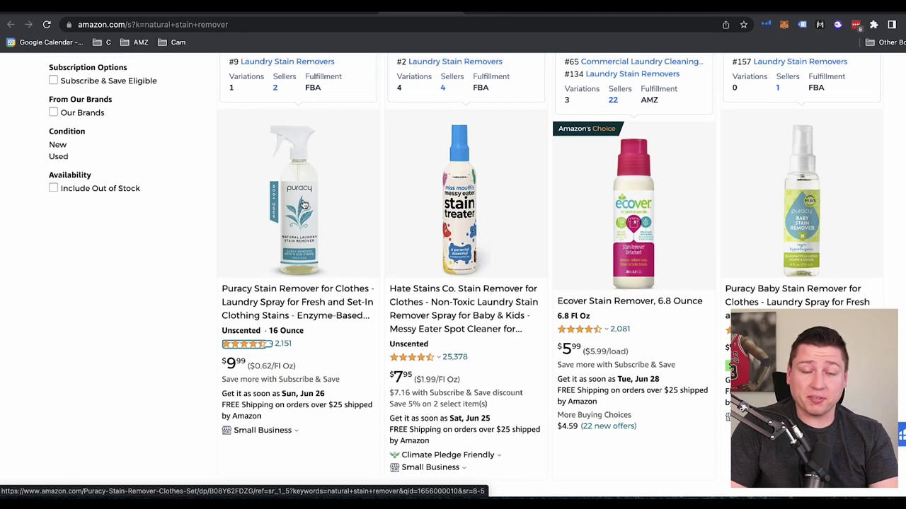
scroll(303, 204, up, 12)
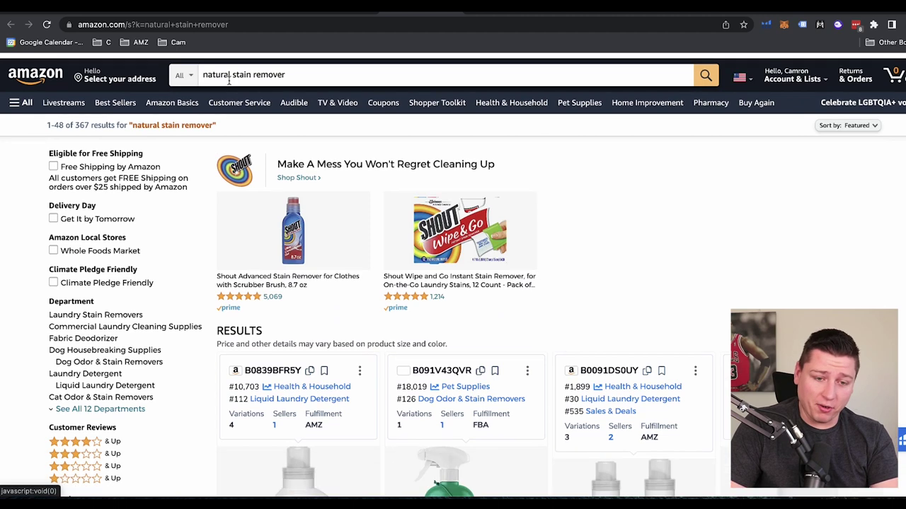
- Copy the address of the "natural stain remover" results page into cell D4 of the product ideas spreadsheet
click(228, 78)
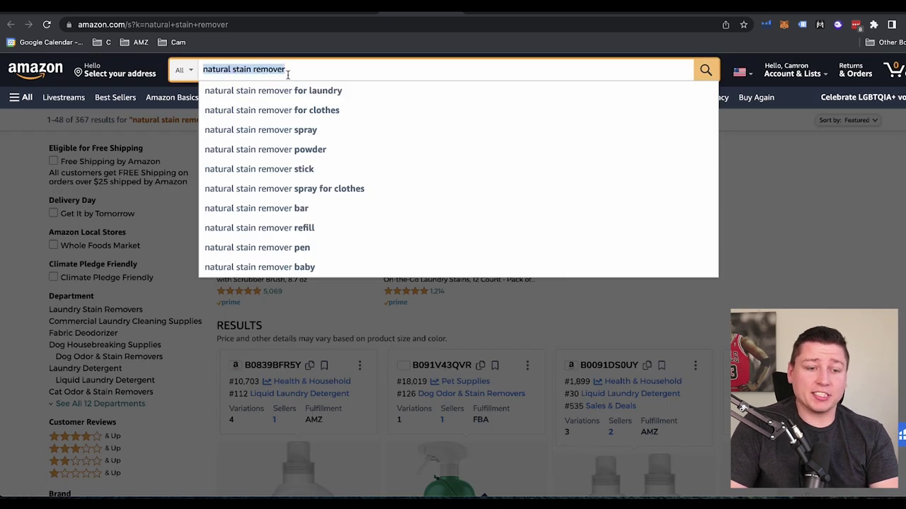
click(414, 25)
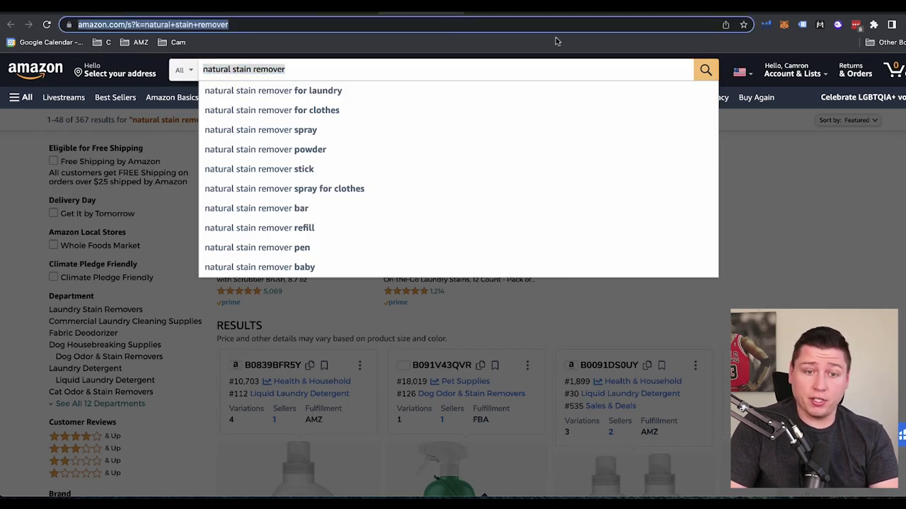
key(super+c)
click(671, 10)
click(635, 182)
key(super+v)
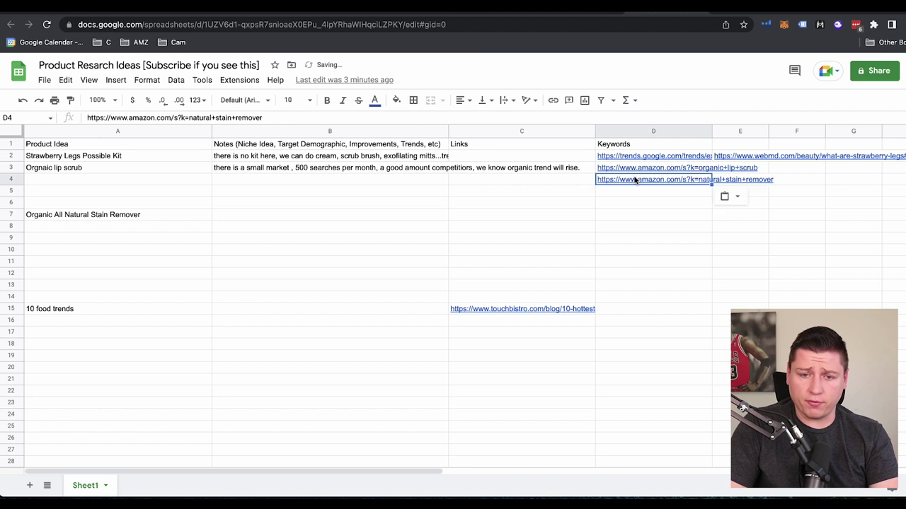
- Move the "Organic All Natural Stain Remover" idea from A7 to A4 and shorten it to "Natural Stain Remover"
click(76, 217)
key(super+c)
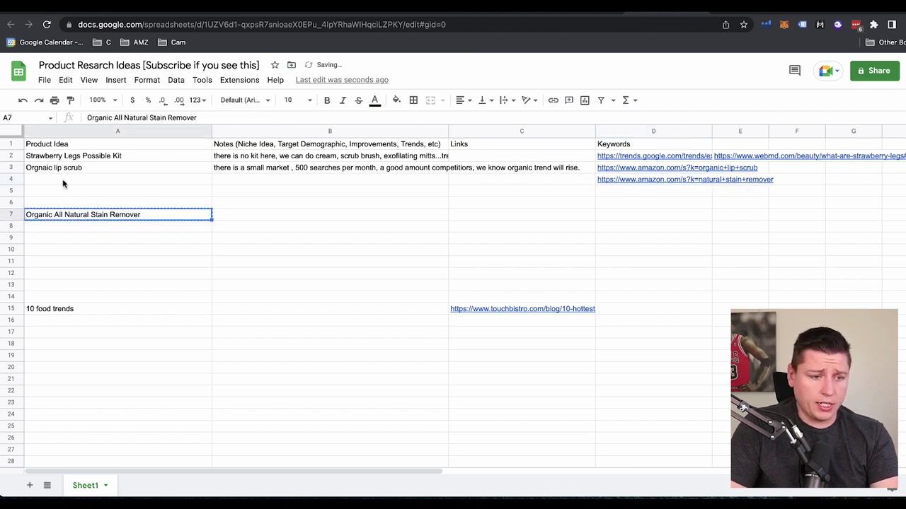
click(63, 182)
key(super+v)
double_click(52, 181)
drag(62, 179, 14, 179)
key(BackSpace)
click(228, 181)
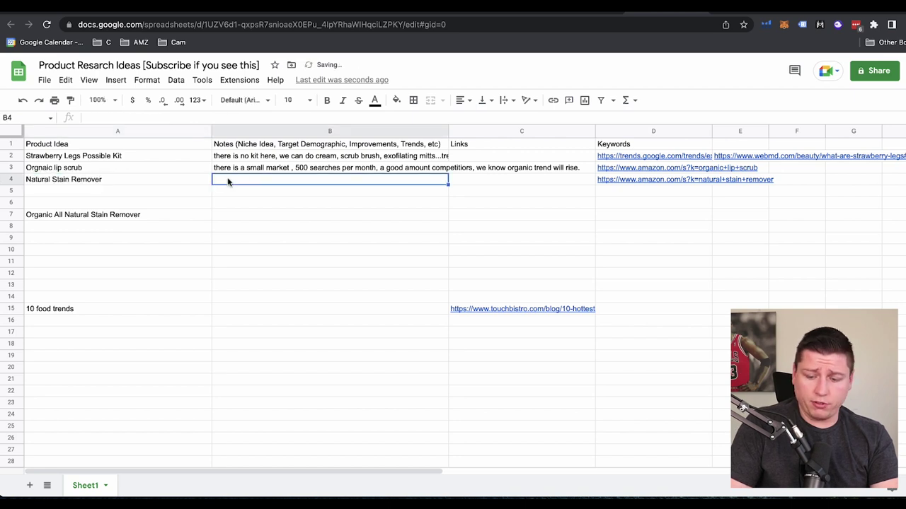
click(141, 214)
key(BackSpace)
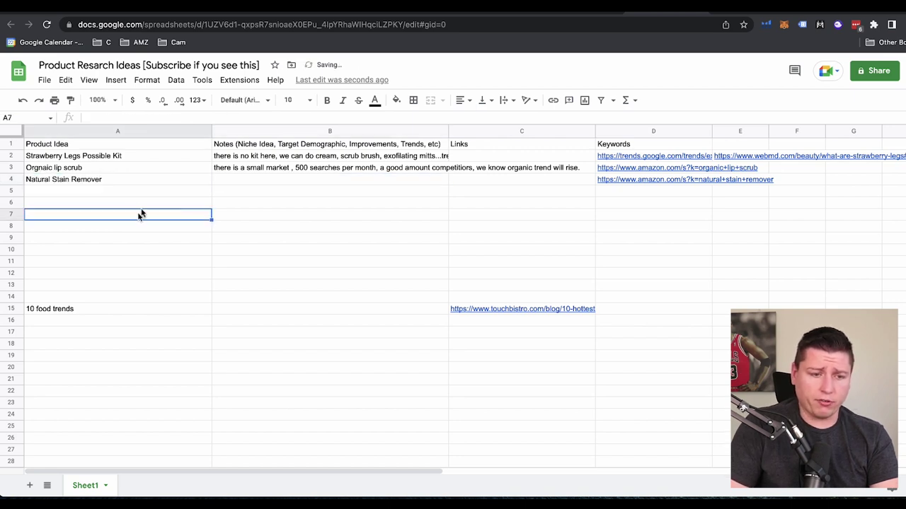
- Enter the note "1000 searches per month, no big branding on natural or non toxic, high margins most likey" in cell B4
click(242, 179)
text(100 se)
text(0 serach)
key(BackSpace)
key(BackSpace)
key(BackSpace)
key(BackSpace)
key(BackSpace)
text(arches per month, no big brna)
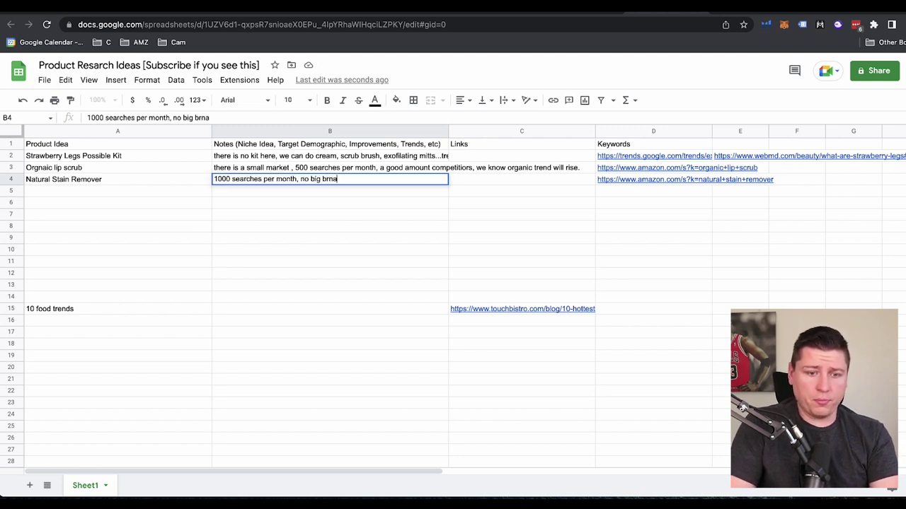
key(BackSpace)
key(BackSpace)
text(anding on natural or)
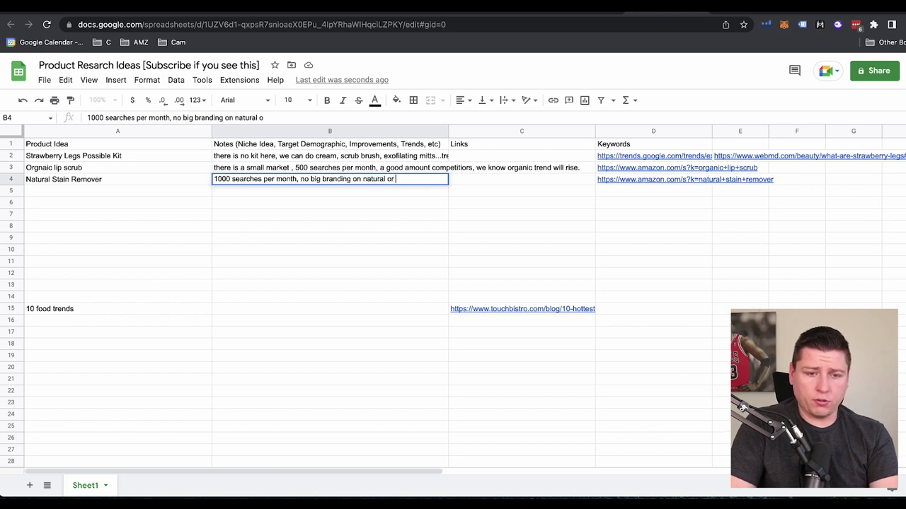
text( non toxi)
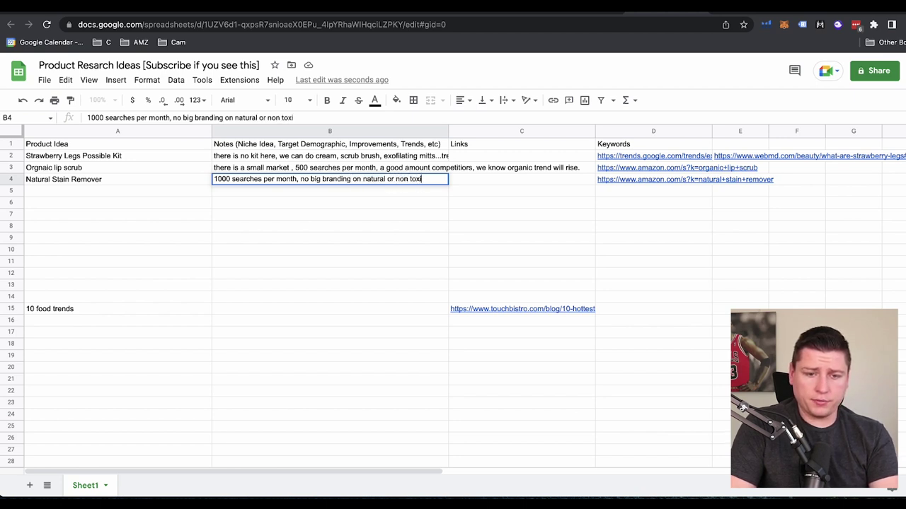
text(c, high margins )
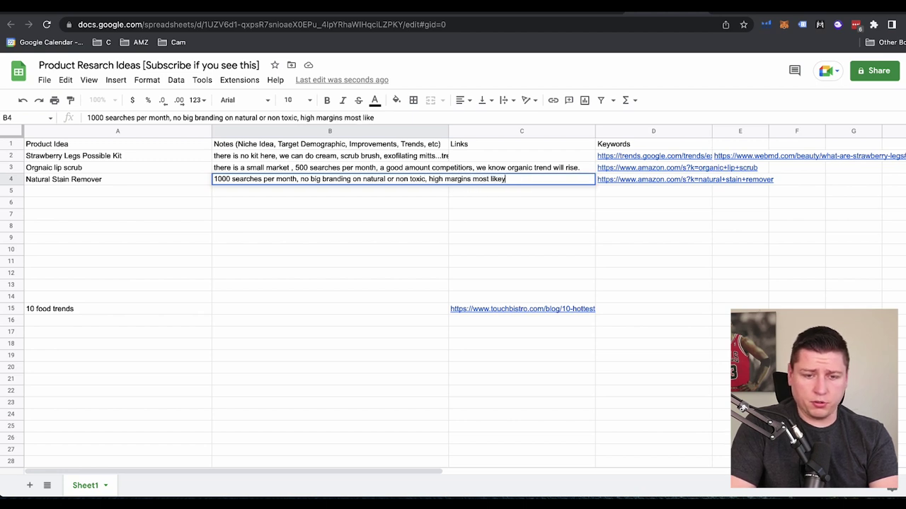
text(most likly)
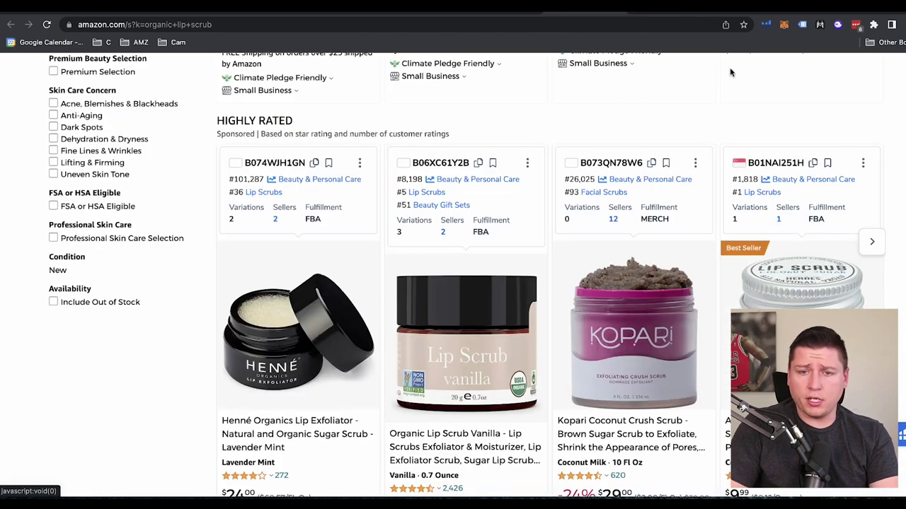
- Return to the Amazon results for "natural stain remover" and run the Helium 10 Xray product research on them
key(ctrl+l)
key(Return)
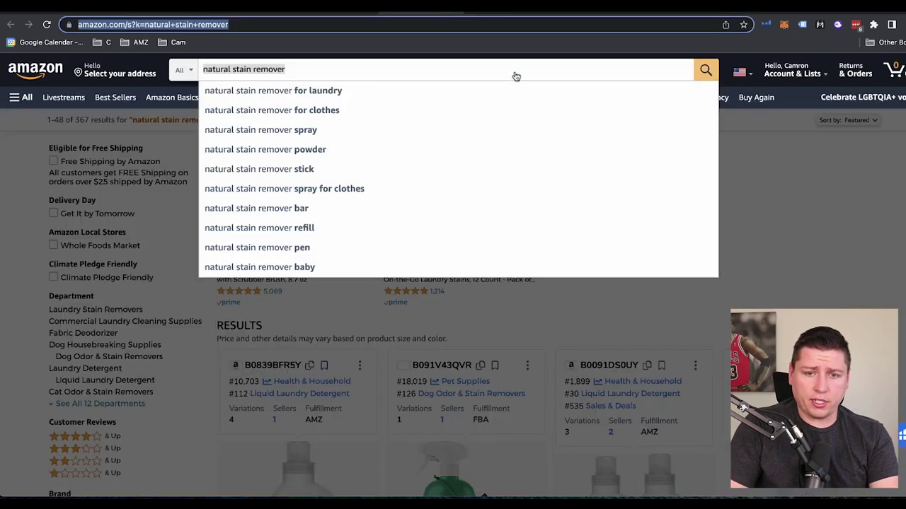
key(Return)
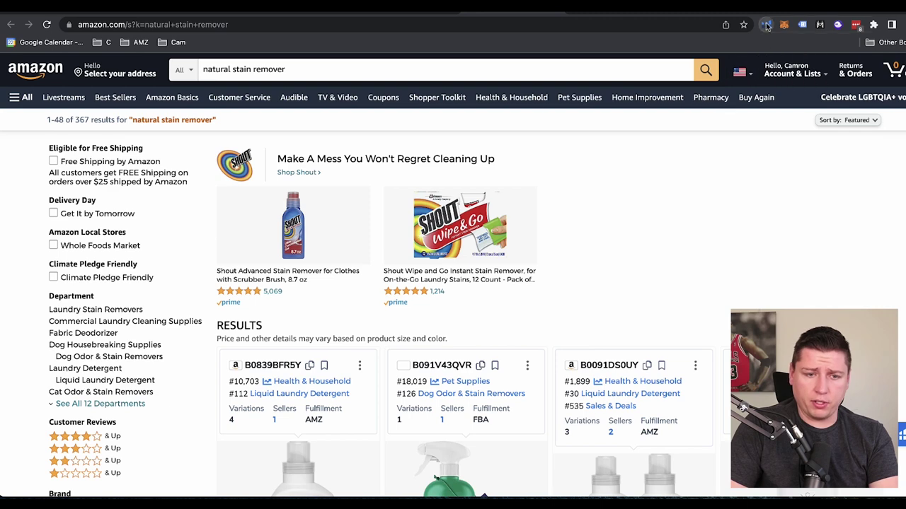
click(767, 25)
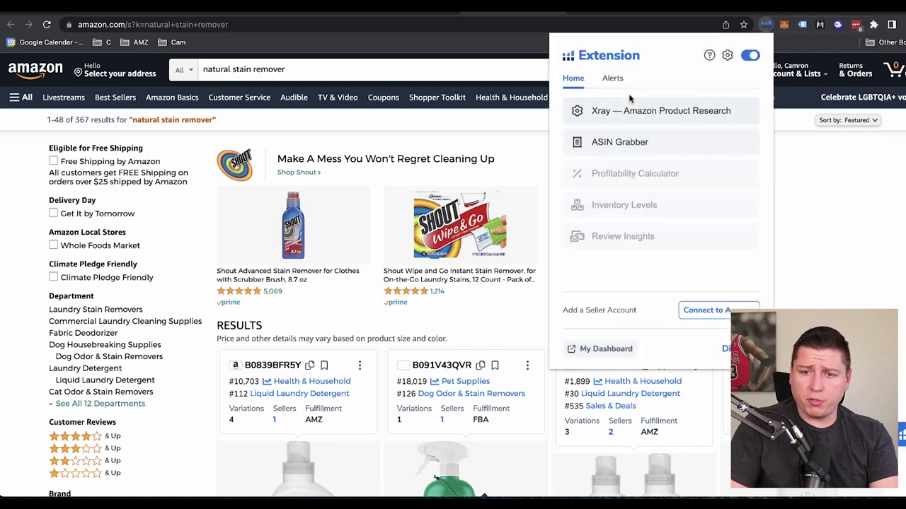
click(641, 108)
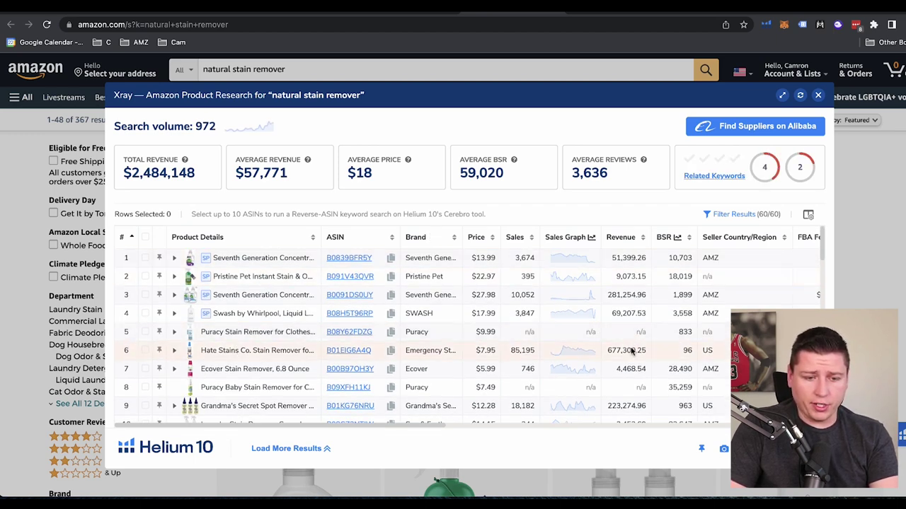
- Examine the Xray list's prices, sales and monthly revenues for the stain remover products, and close the Xray report
mouse_move(253, 353)
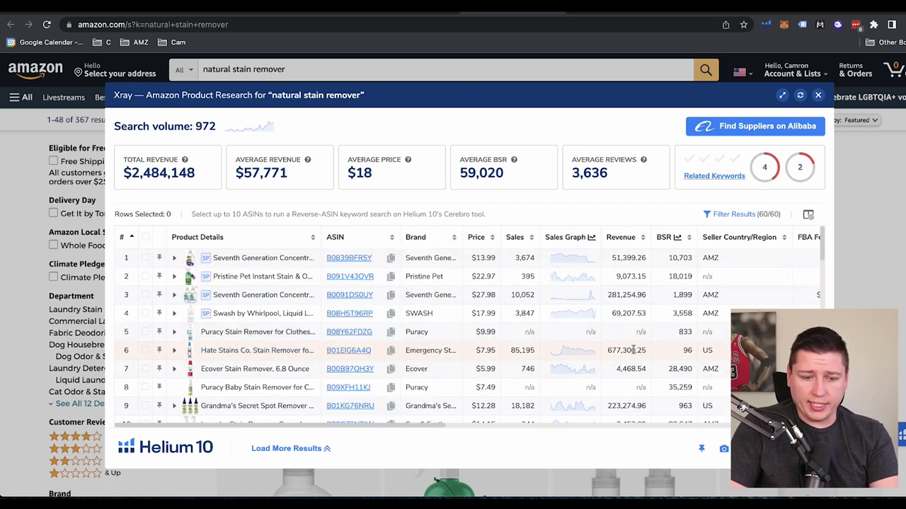
scroll(234, 373, down, 2)
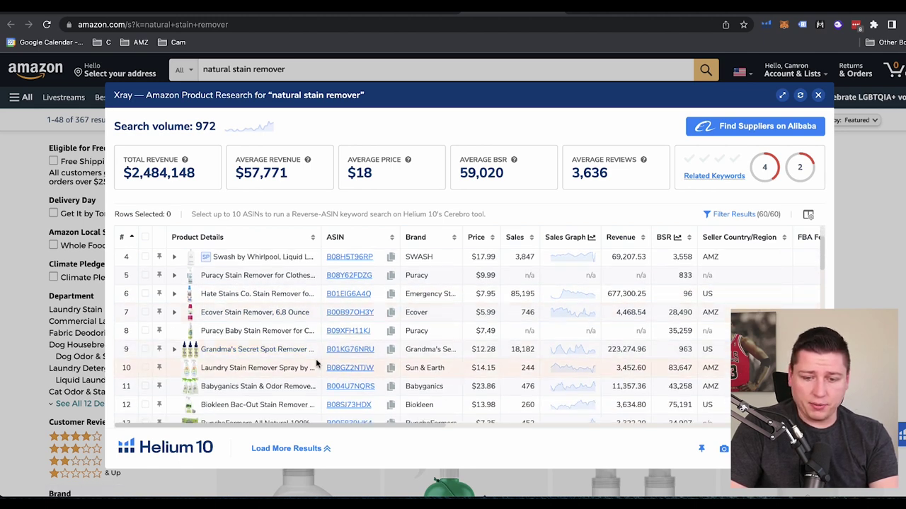
scroll(366, 401, down, 2)
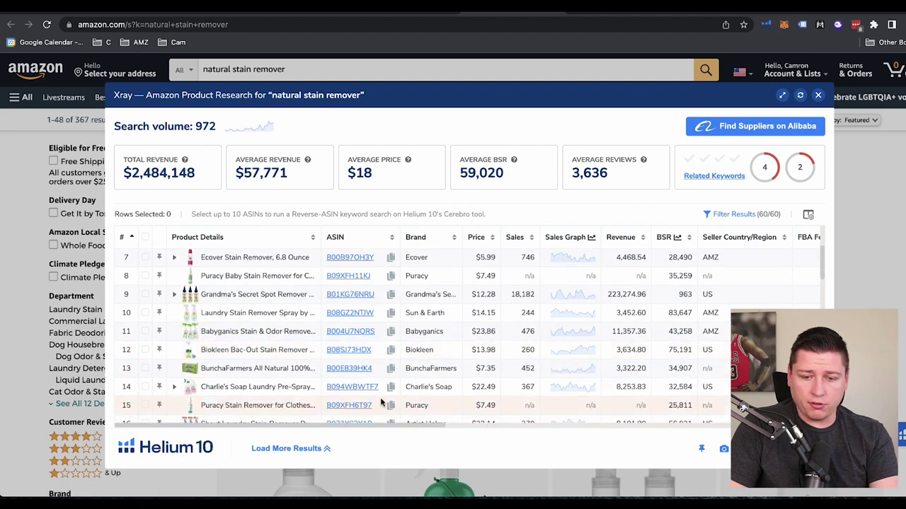
scroll(627, 319, up, 4)
scroll(626, 333, down, 3)
scroll(625, 345, down, 1)
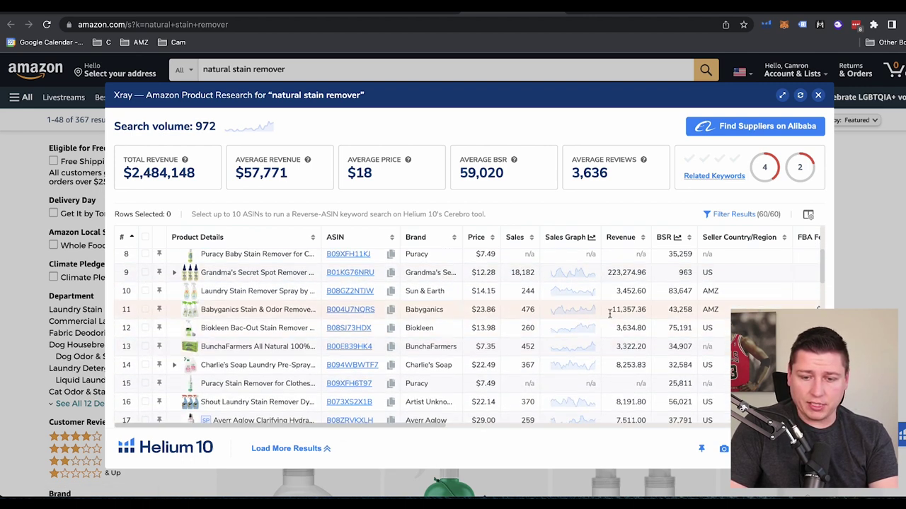
scroll(627, 343, down, 5)
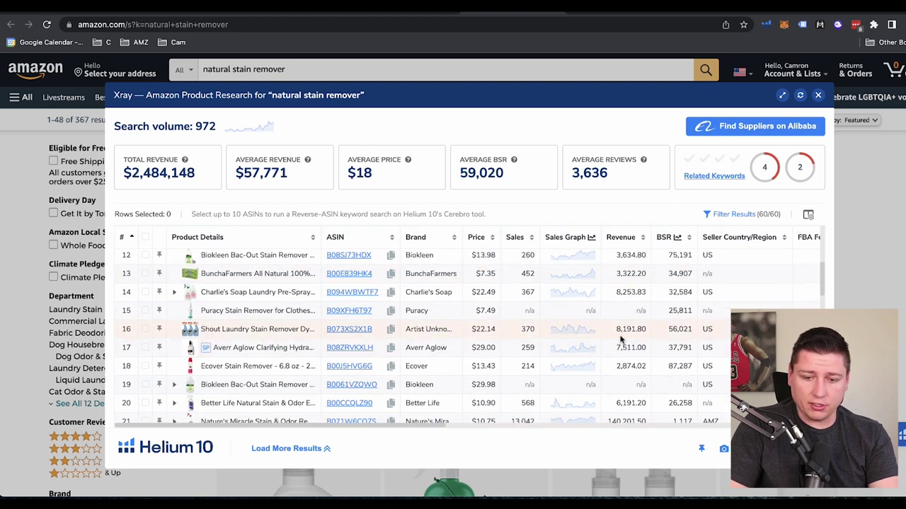
scroll(622, 387, down, 3)
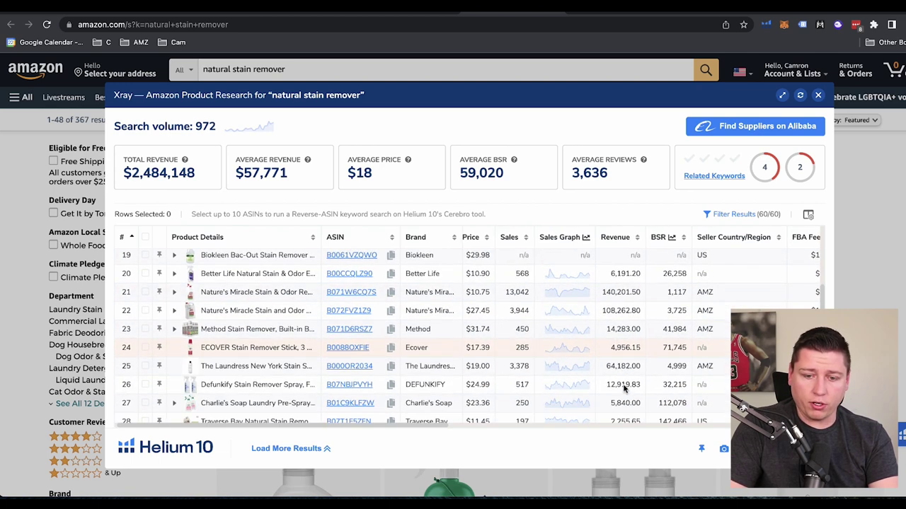
scroll(625, 388, up, 10)
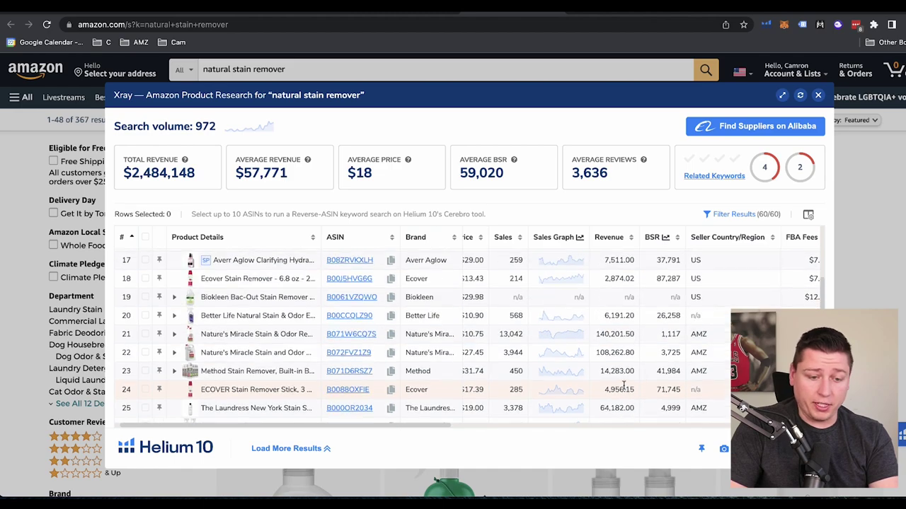
click(819, 95)
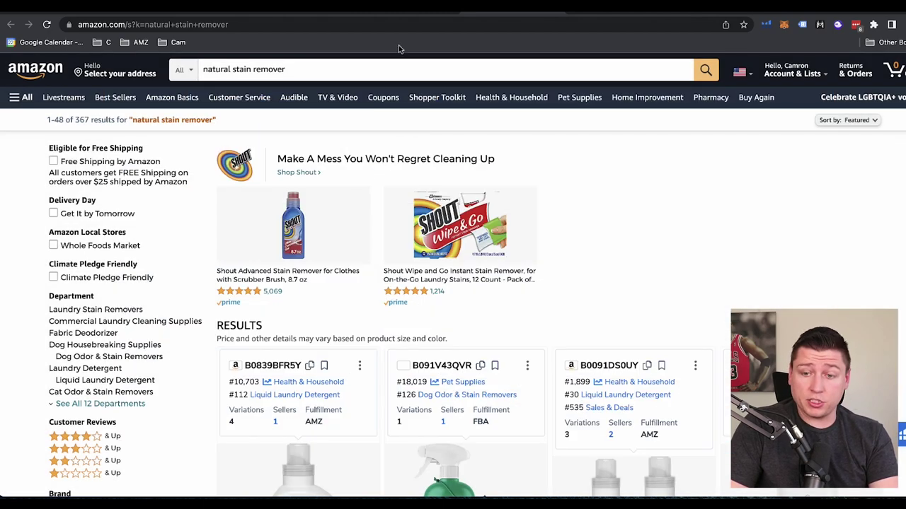
- Recheck the Puracy, Hate Stains Co. and Ecover listings, and select the whole "natural stain remover" search phrase
scroll(337, 237, down, 2)
scroll(336, 236, down, 7)
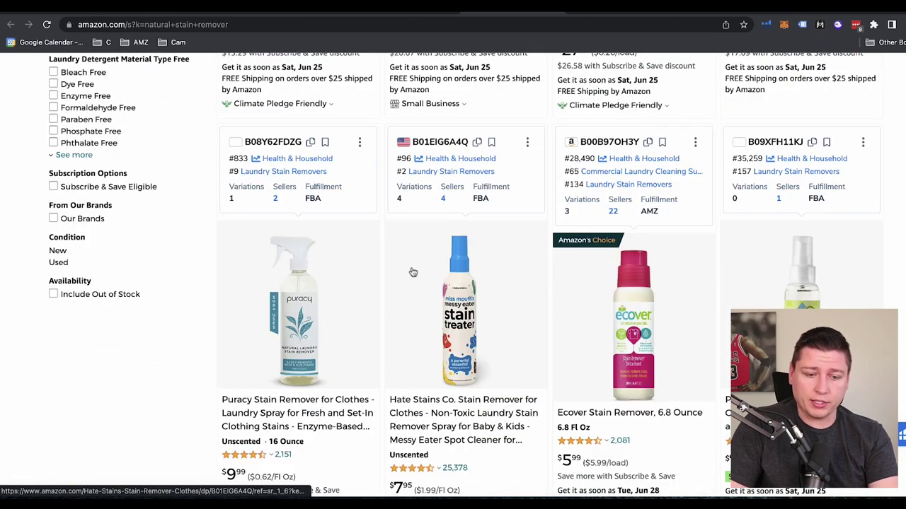
scroll(411, 396, up, 9)
click(298, 67)
drag(298, 67, 189, 73)
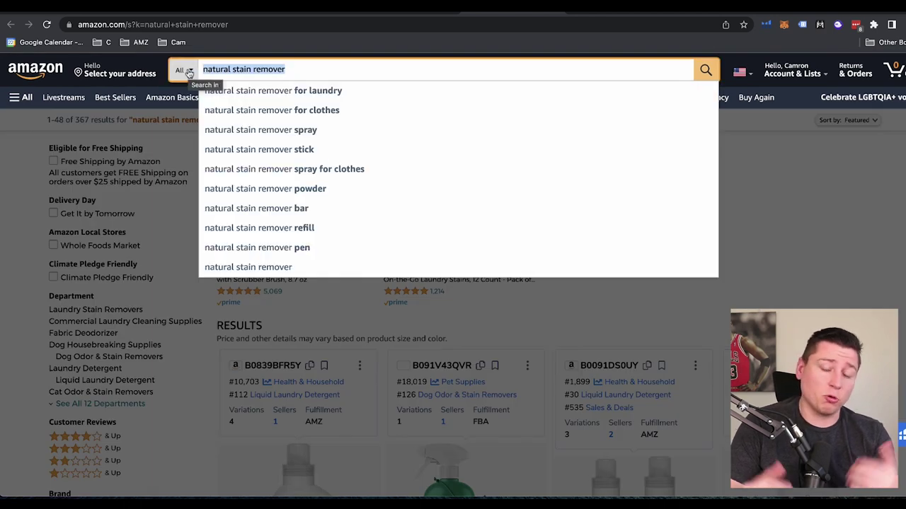